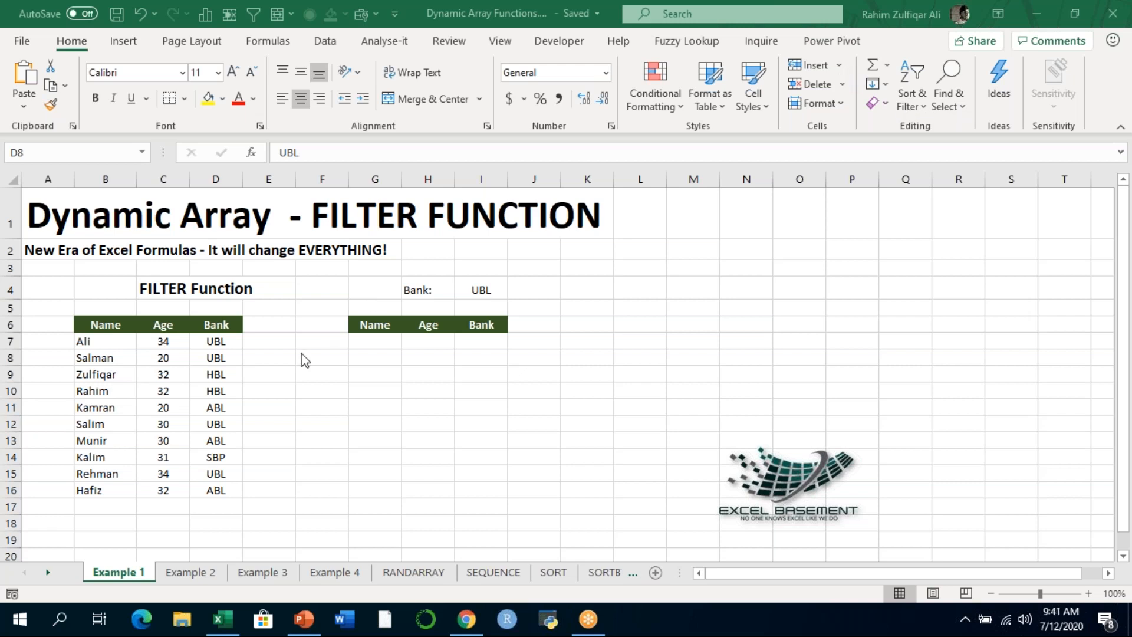
# - Collapse the ribbon and enlarge the Example 1 sheet to 120% zoom
pyautogui.click(385, 341)
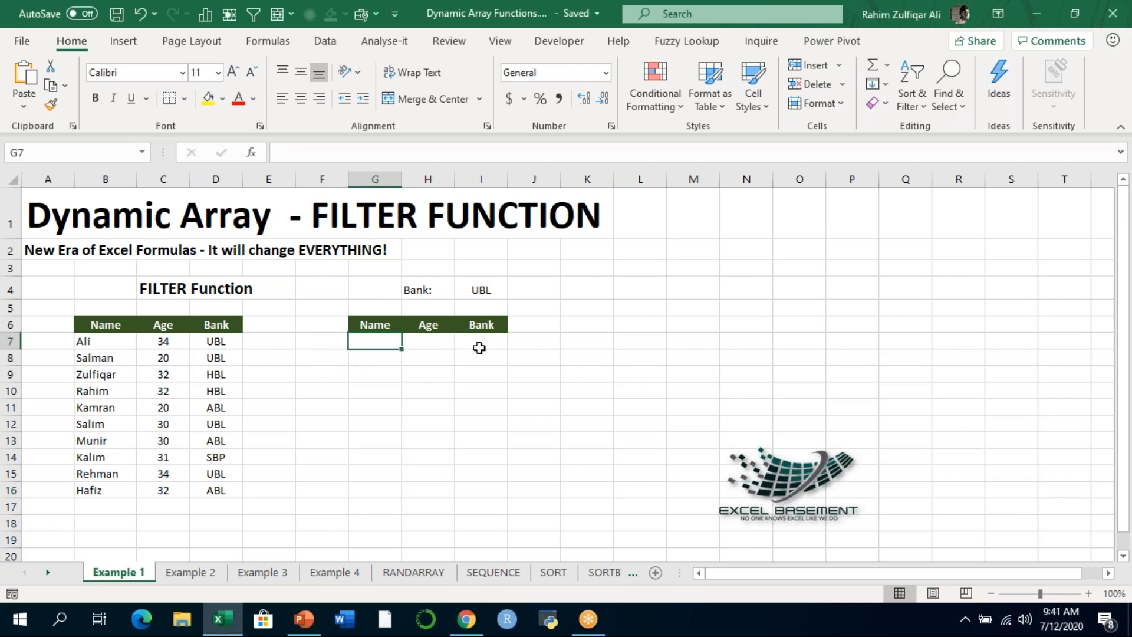
pyautogui.doubleClick(70, 41)
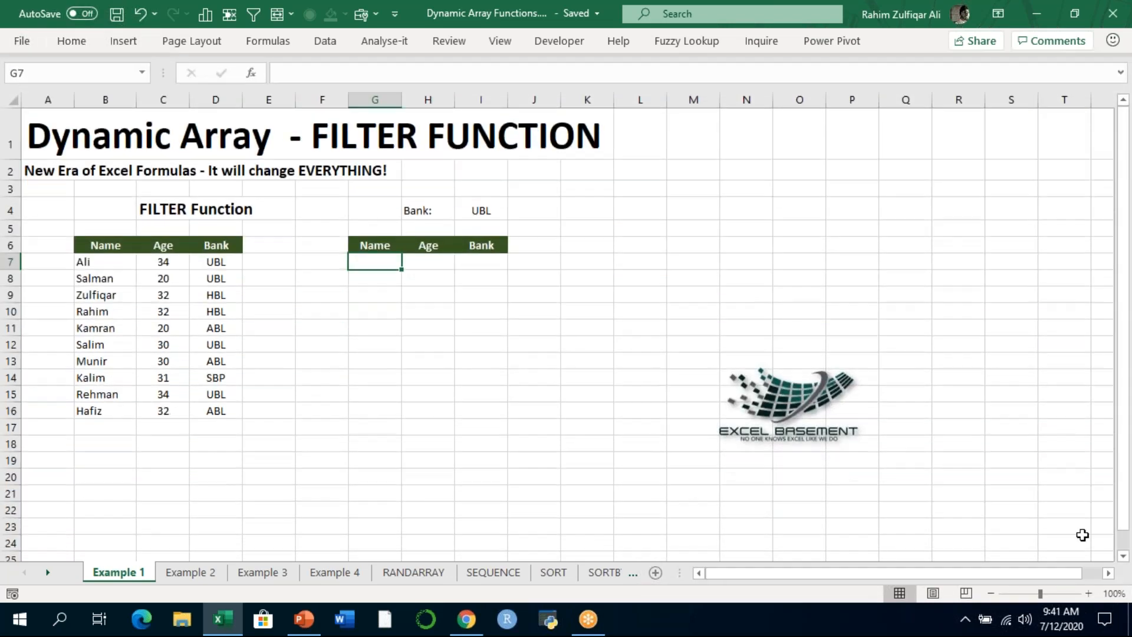
pyautogui.click(1089, 593)
pyautogui.click(1089, 593)
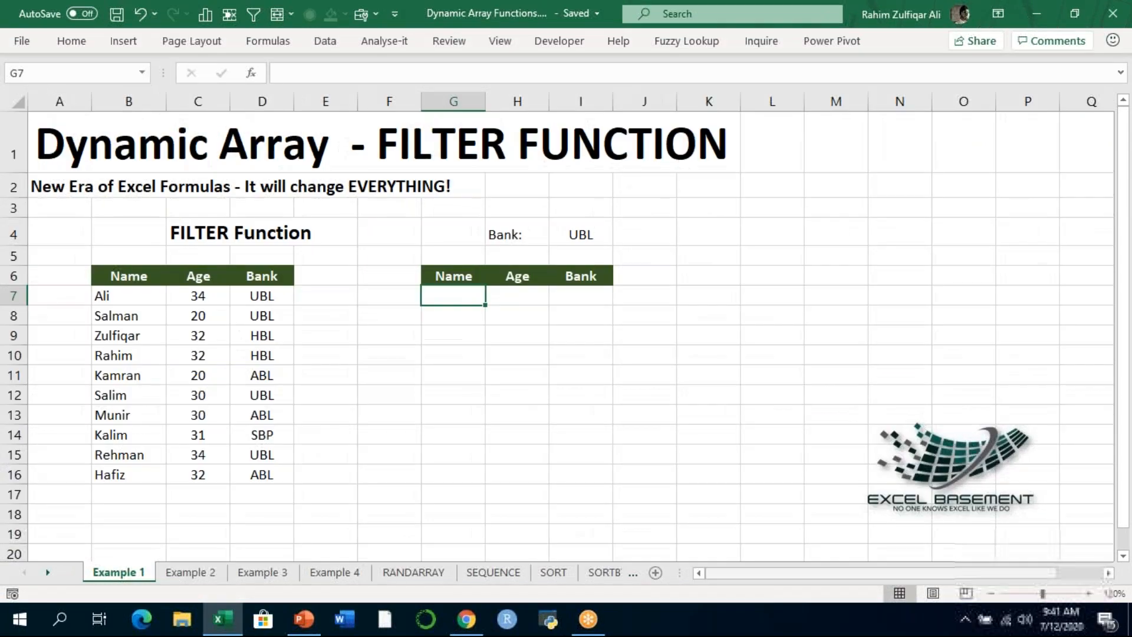
# - Examine the Name, Age and Bank columns of the source table and the bank criterion in I4
pyautogui.click(128, 276)
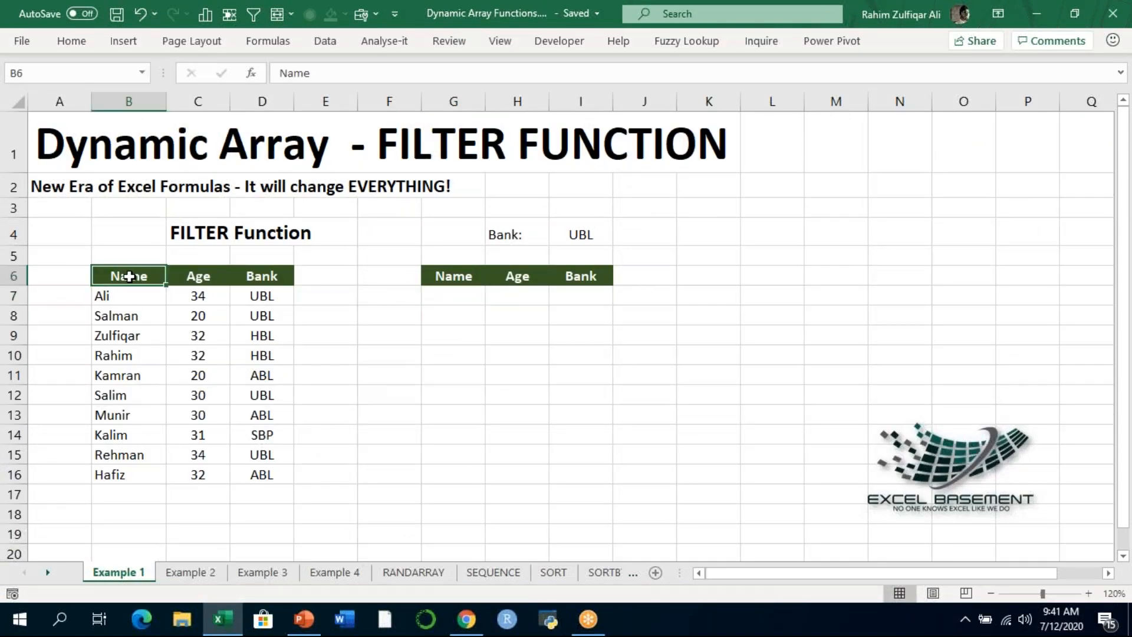
pyautogui.moveTo(126, 282); pyautogui.dragTo(136, 467)
pyautogui.moveTo(198, 276); pyautogui.dragTo(205, 456)
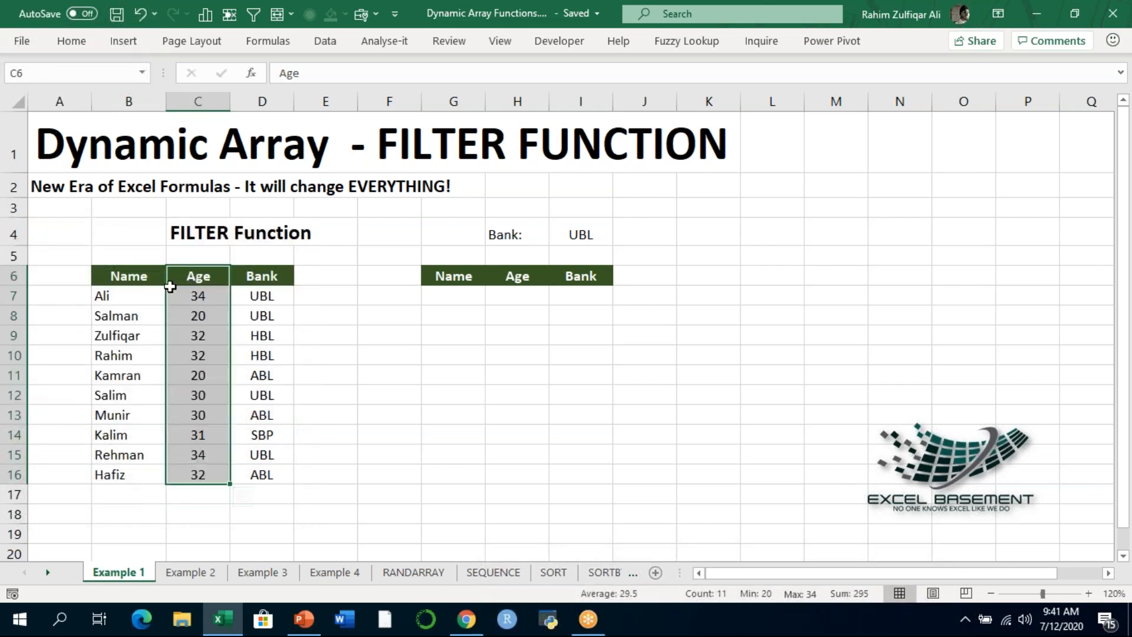
pyautogui.click(118, 295)
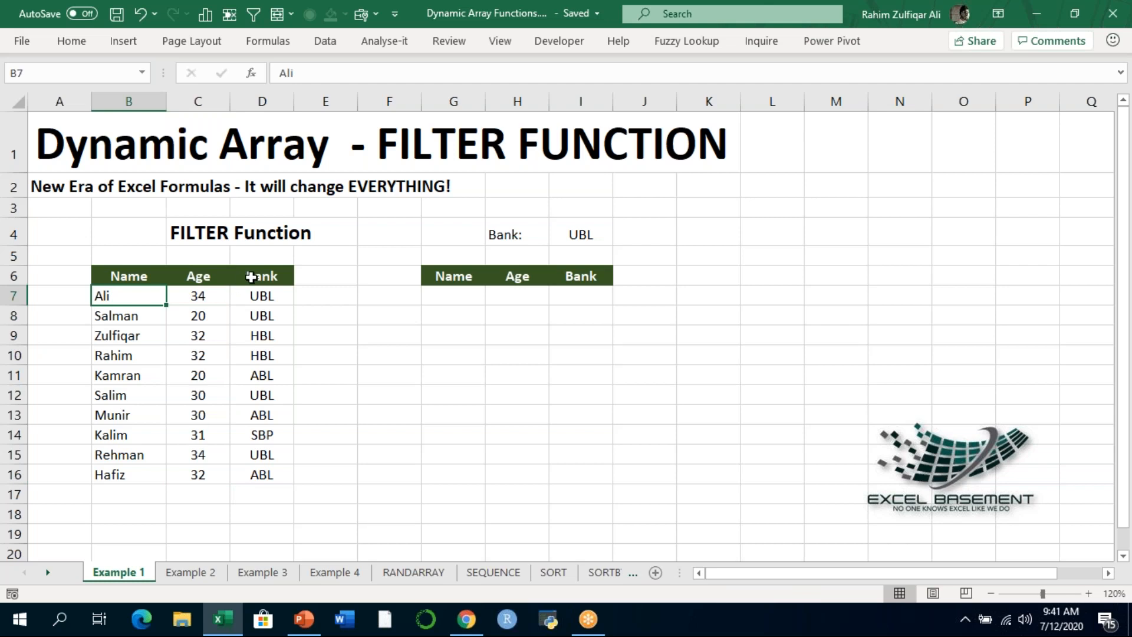
pyautogui.moveTo(253, 276); pyautogui.dragTo(261, 471)
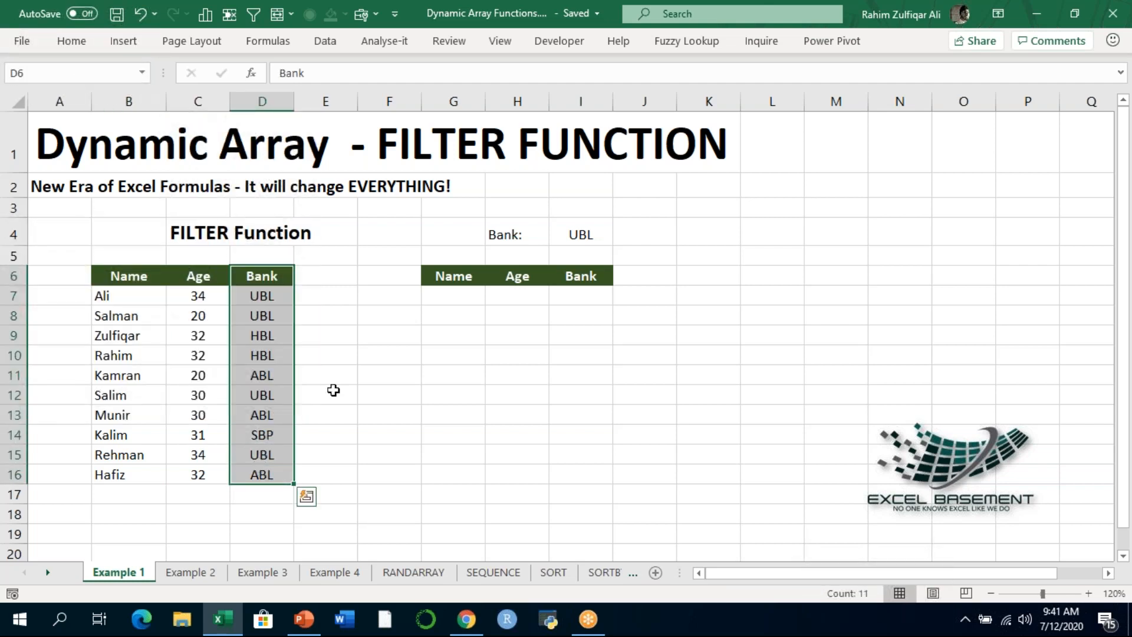
pyautogui.click(455, 298)
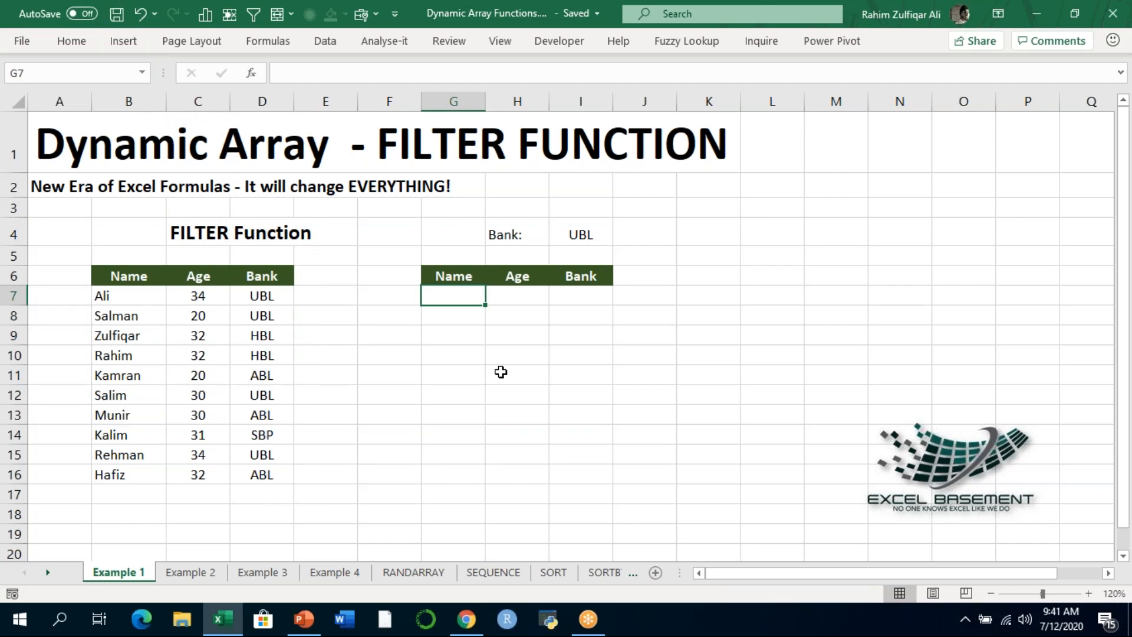
pyautogui.press('Up')
pyautogui.press('Up')
pyautogui.press('Up')
pyautogui.press('Up')
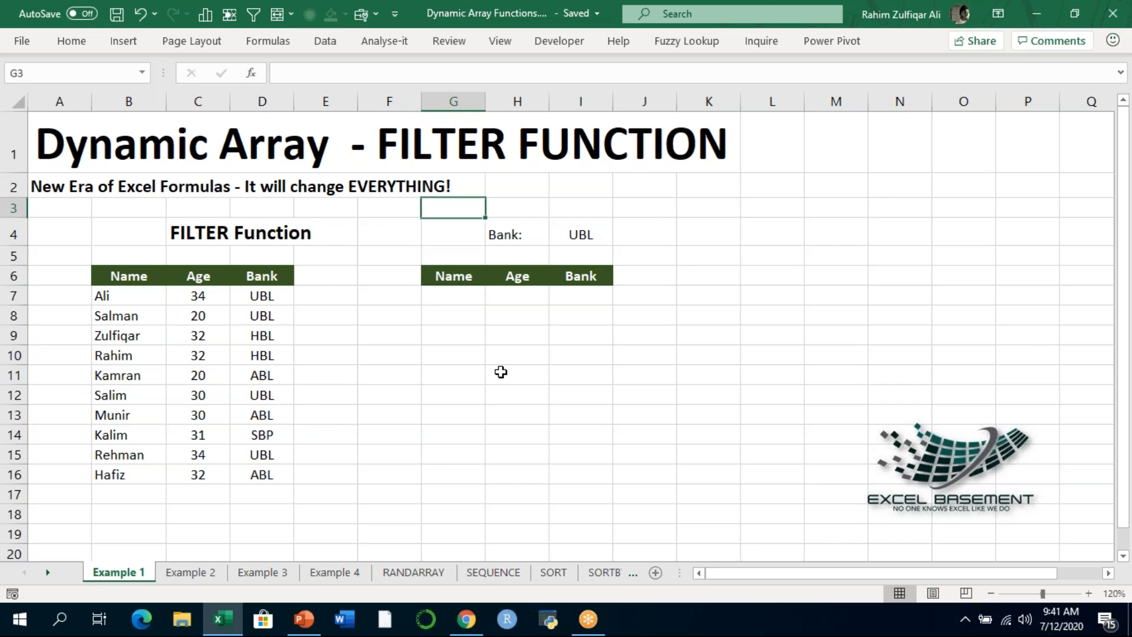
pyautogui.press('Right')
pyautogui.press('Right')
pyautogui.press('Down')
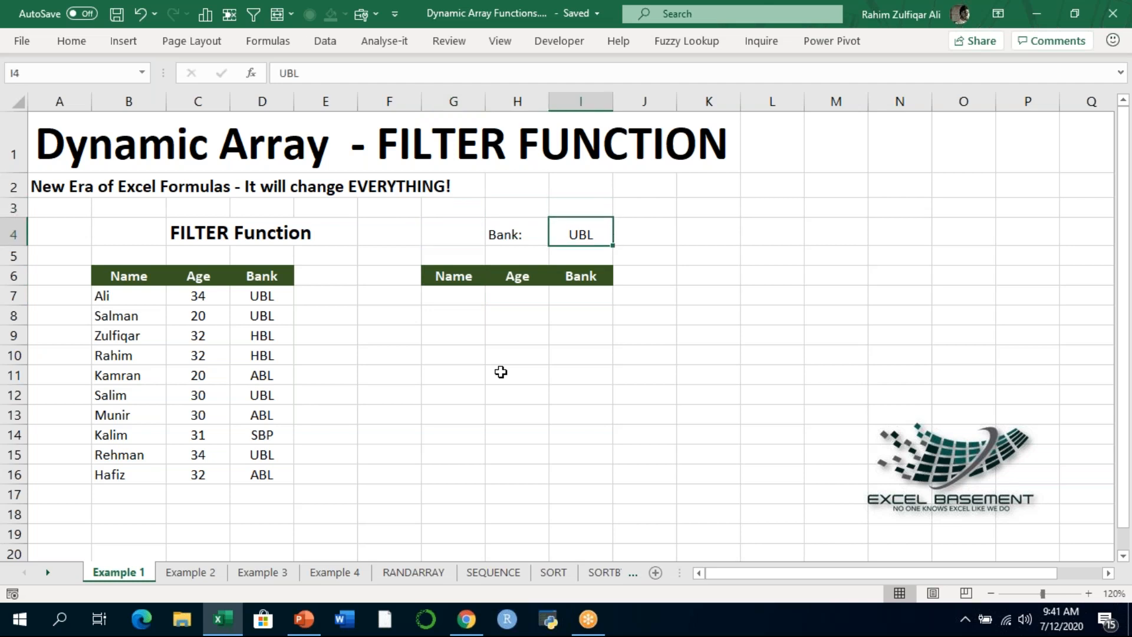
# - Start a FILTER formula in G7 with the source records B7:D16 as its array
pyautogui.press('Down')
pyautogui.press('Down')
pyautogui.press('Down')
pyautogui.press('Left')
pyautogui.press('Left')
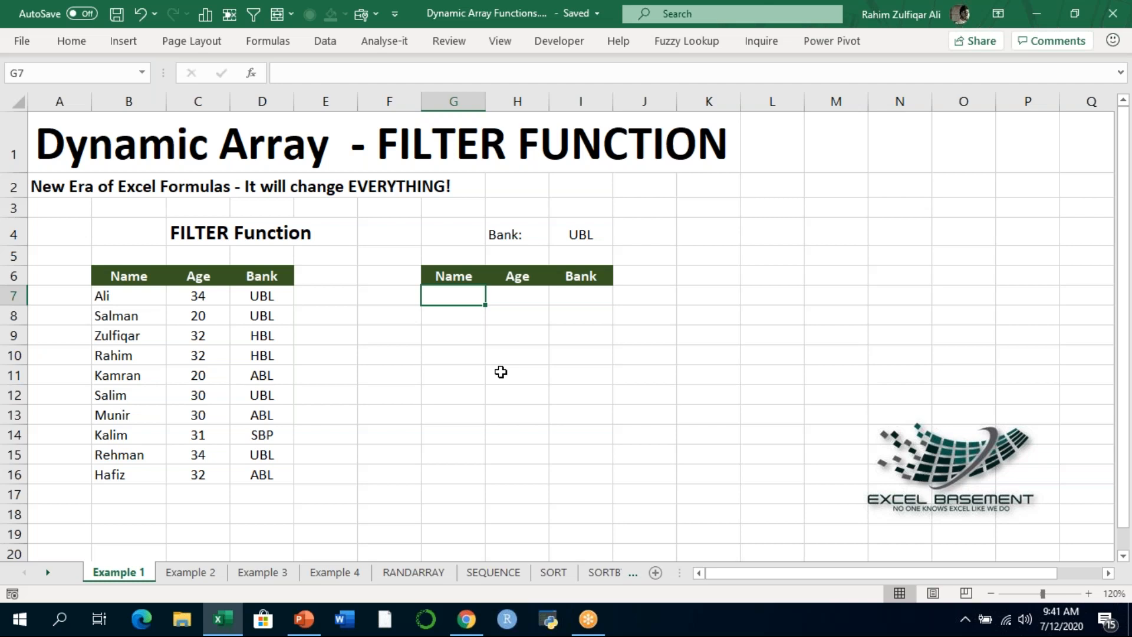
pyautogui.write('=filter(')
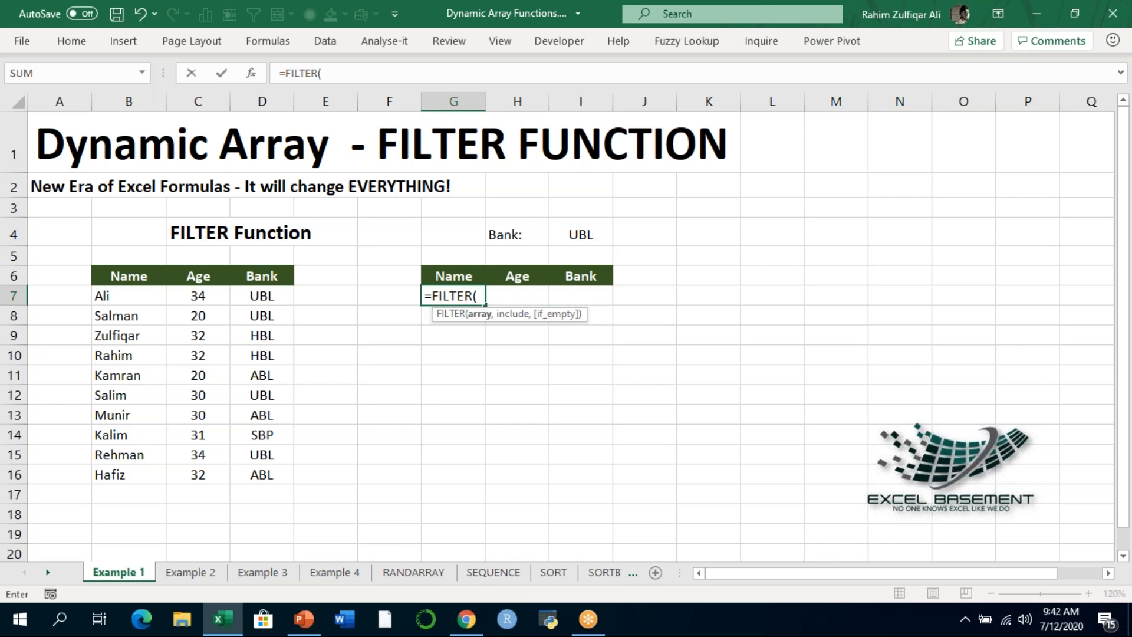
pyautogui.press('Left')
pyautogui.press('Left')
pyautogui.press('Left')
pyautogui.press('Left')
pyautogui.press('Left')
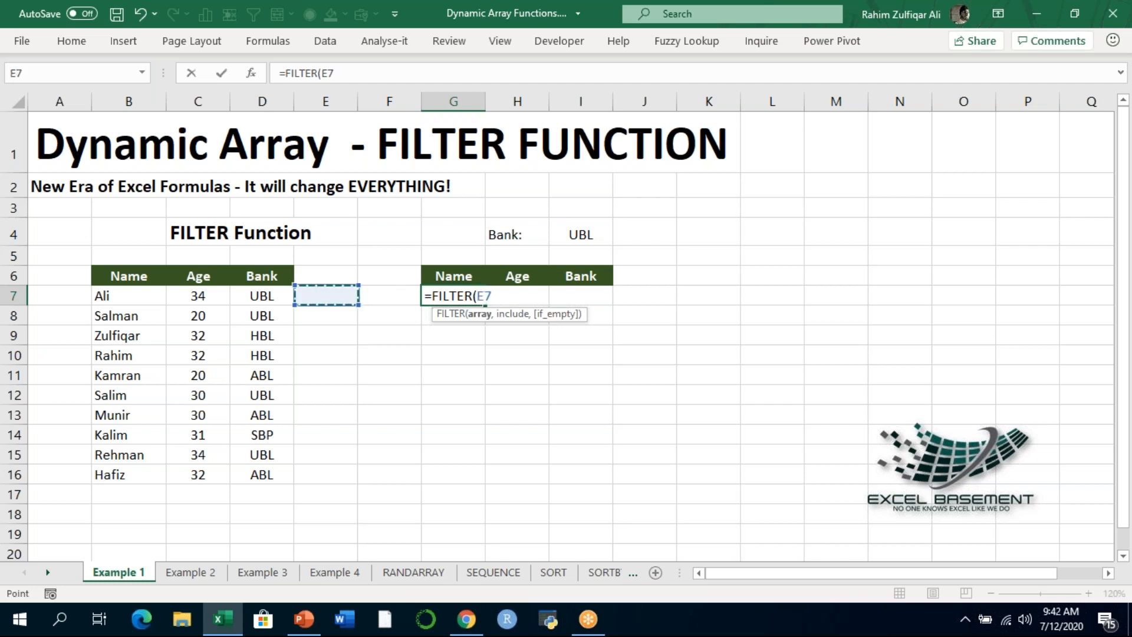
pyautogui.hotkey('shift', 'Right')
pyautogui.hotkey('shift', 'Right')
pyautogui.hotkey('shift', 'Down')
pyautogui.hotkey('shift', 'Down')
pyautogui.hotkey('shift', 'Down')
pyautogui.hotkey('shift', 'Down')
pyautogui.hotkey('shift', 'Down')
pyautogui.hotkey('shift', 'Down')
pyautogui.hotkey('shift', 'Down')
pyautogui.hotkey('shift', 'Down')
pyautogui.hotkey('shift', 'Down')
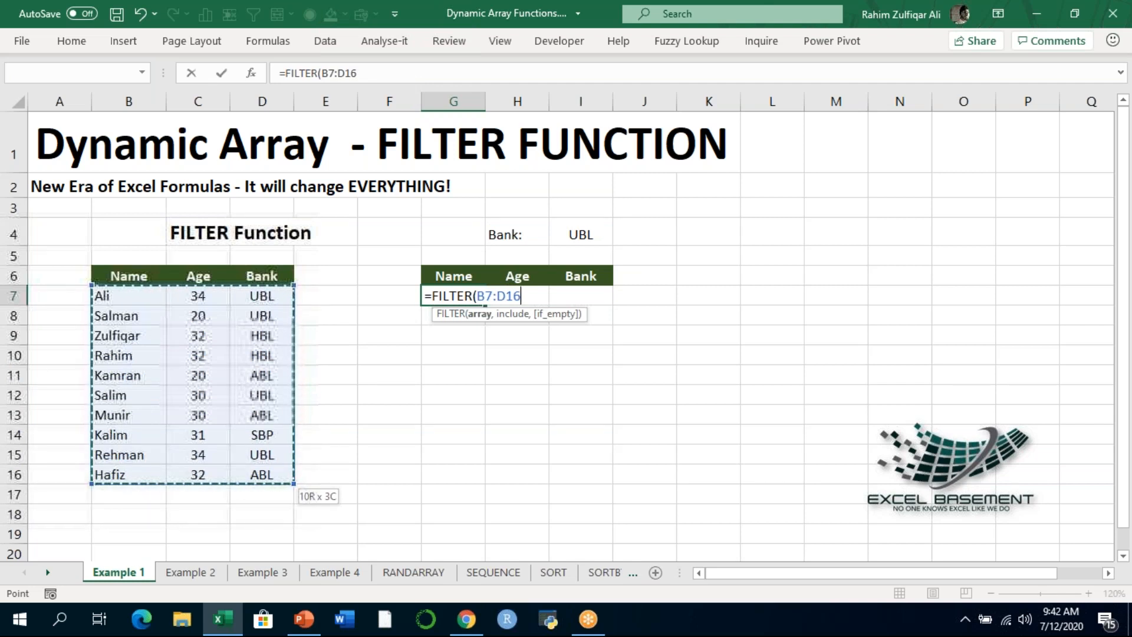
pyautogui.write(',')
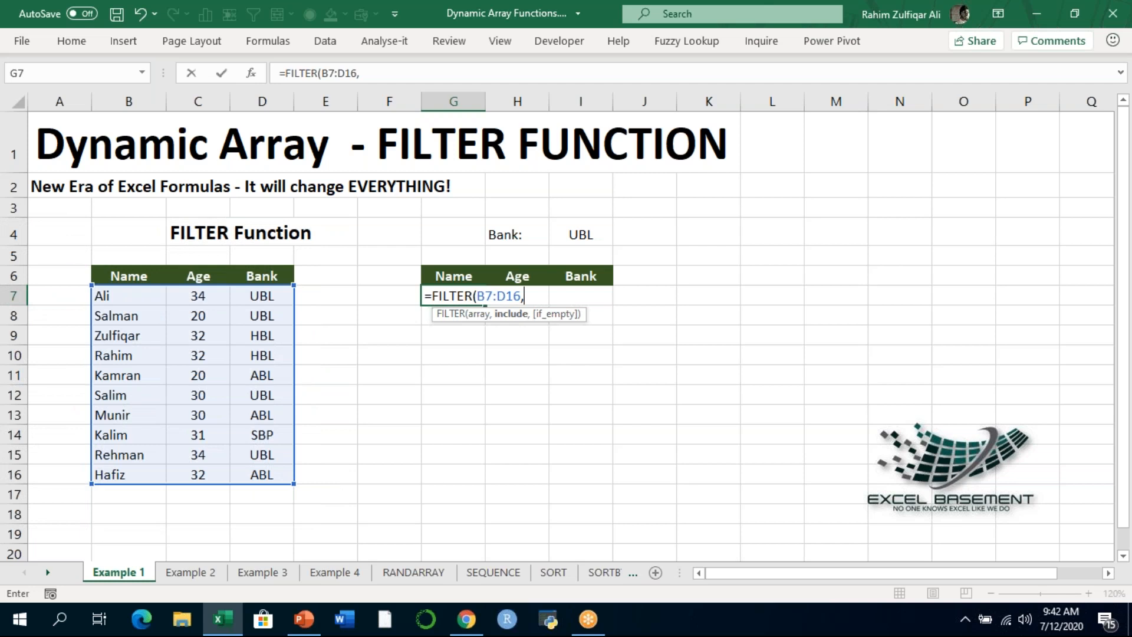
# - Add the include condition D7:D16=I4 to the FILTER formula so it matches the chosen bank
pyautogui.press('Left')
pyautogui.press('Left')
pyautogui.press('Left')
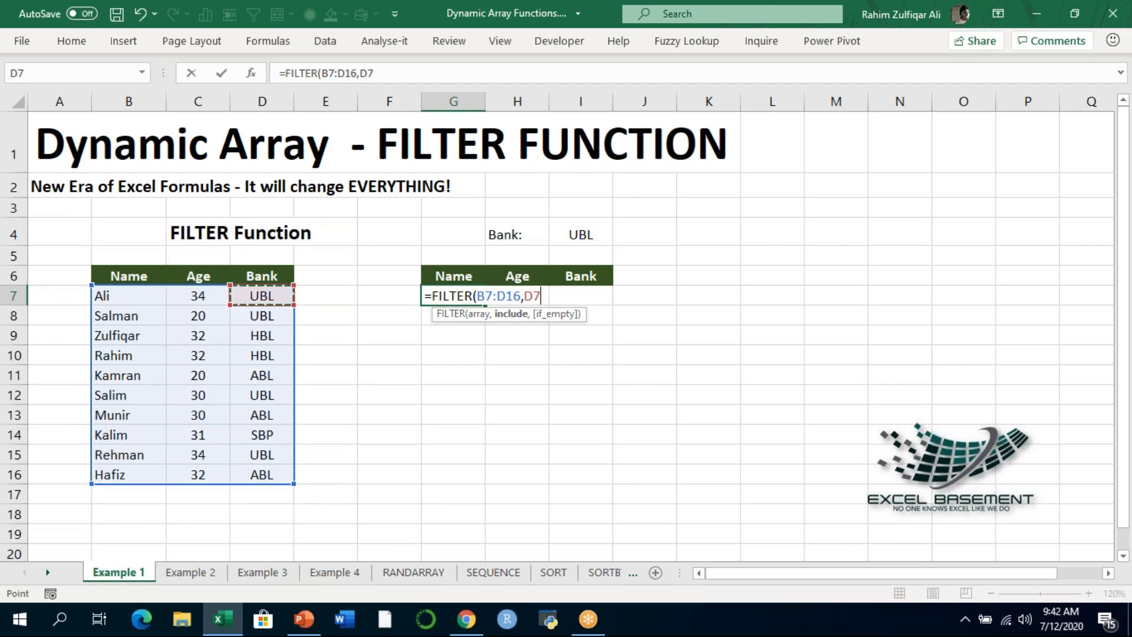
pyautogui.hotkey('ctrl', 'shift', 'Down')
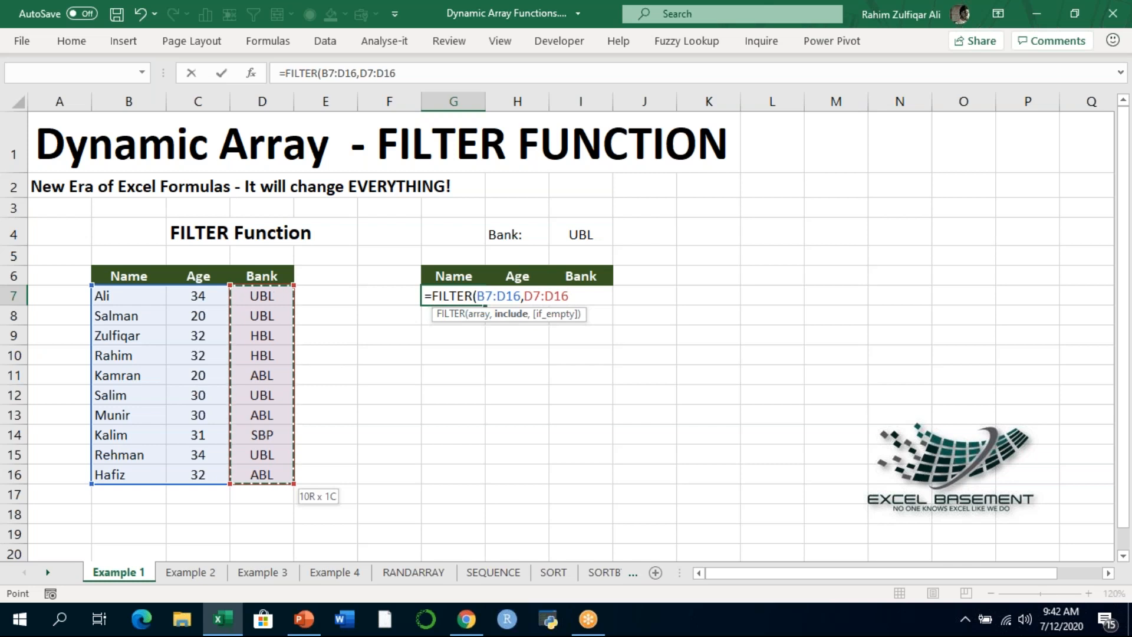
pyautogui.write('=')
pyautogui.press('Up')
pyautogui.press('Up')
pyautogui.press('Up')
pyautogui.press('Right')
pyautogui.press('Right')
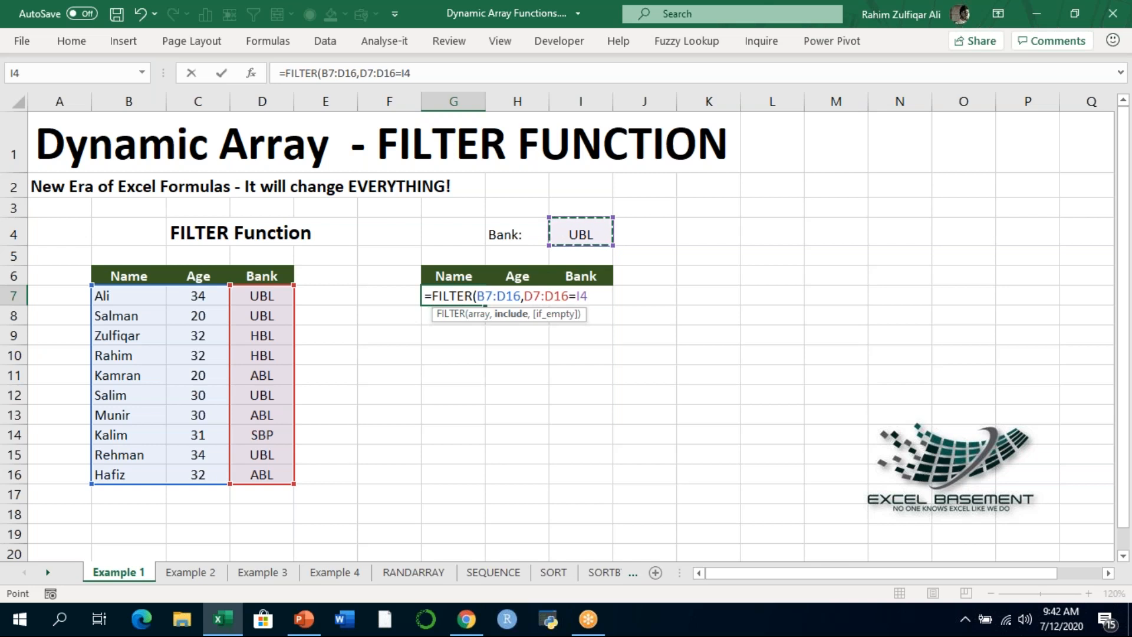
# - Set the FILTER formula's if_empty argument to "No Data" and enter the completed formula in G7
pyautogui.write(',"')
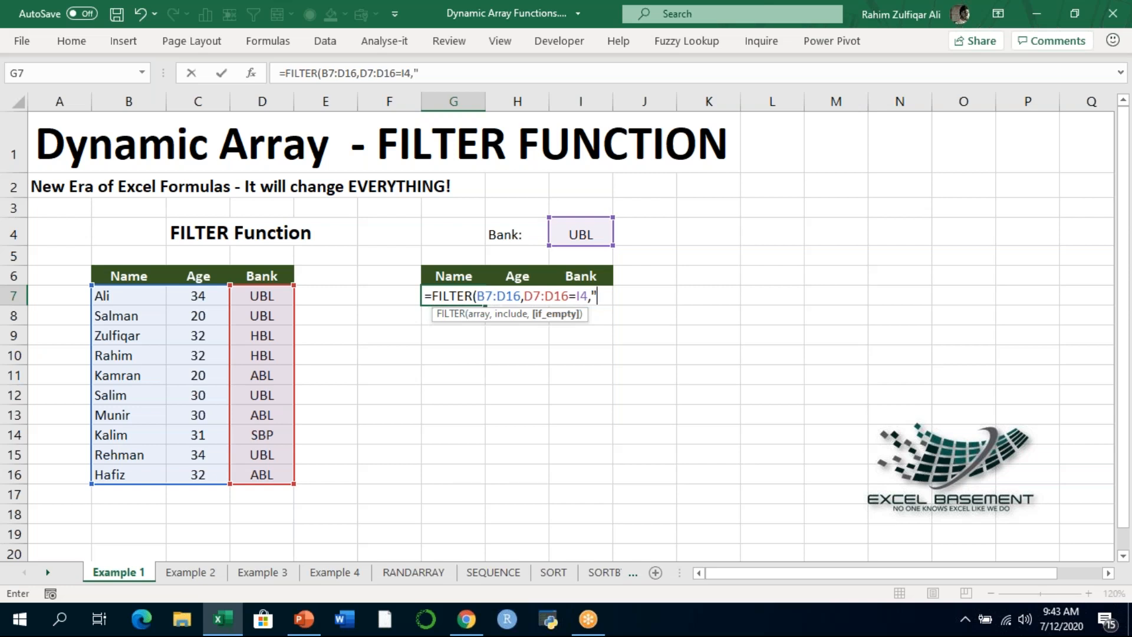
pyautogui.write('No Data')
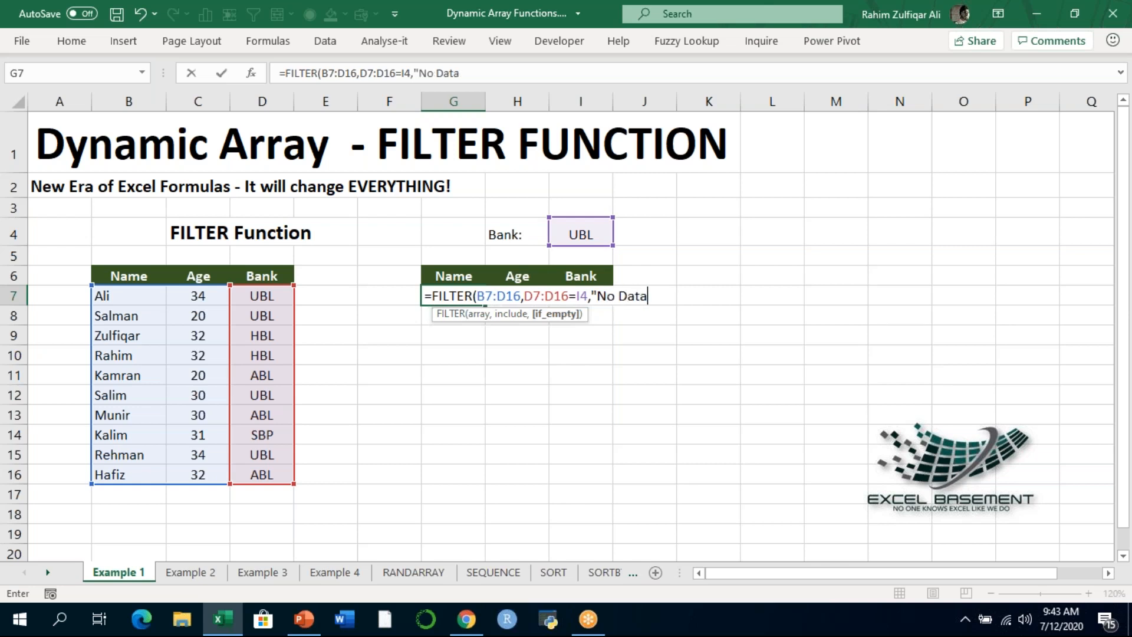
pyautogui.write('")')
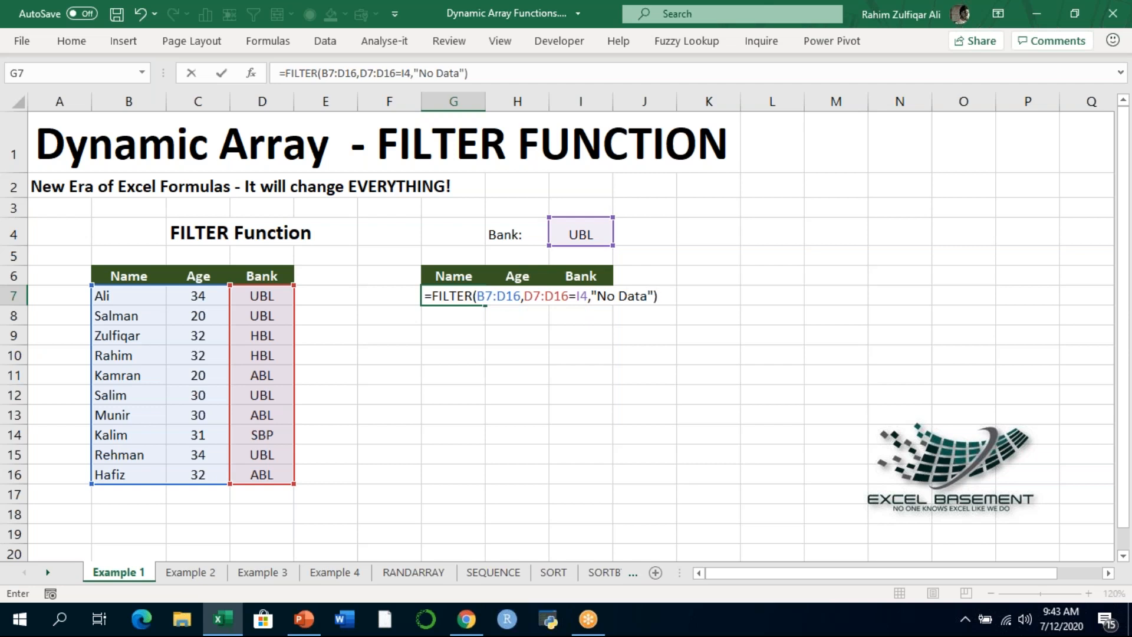
pyautogui.press('Return')
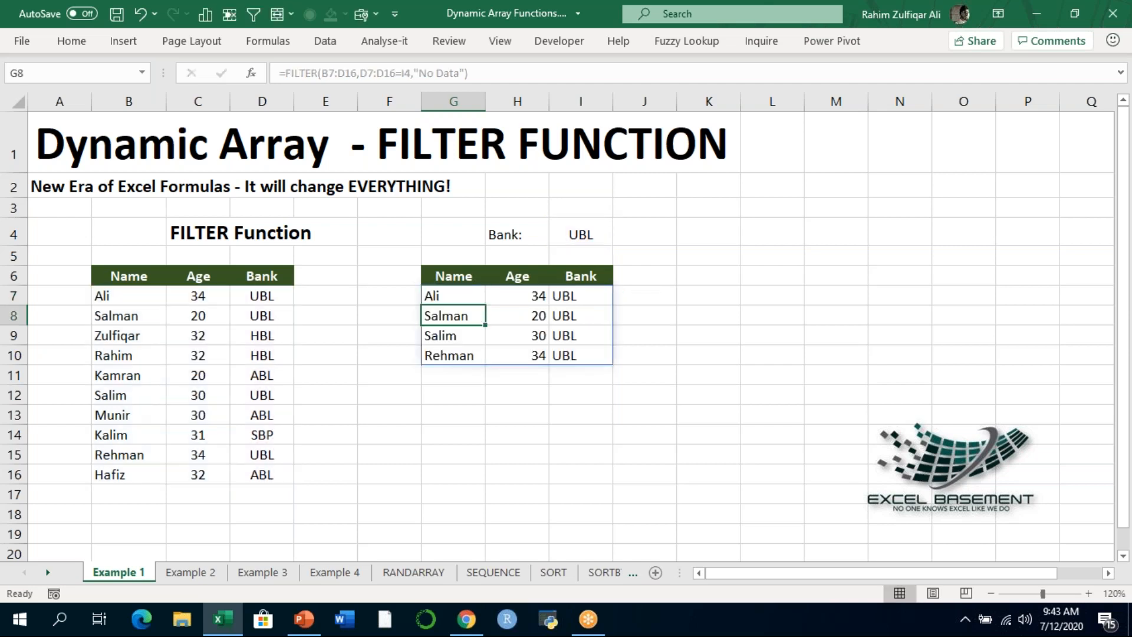
# - Examine the spilled result cells under Name, Age and Bank and review the range references of the formula in G7
pyautogui.press('Up')
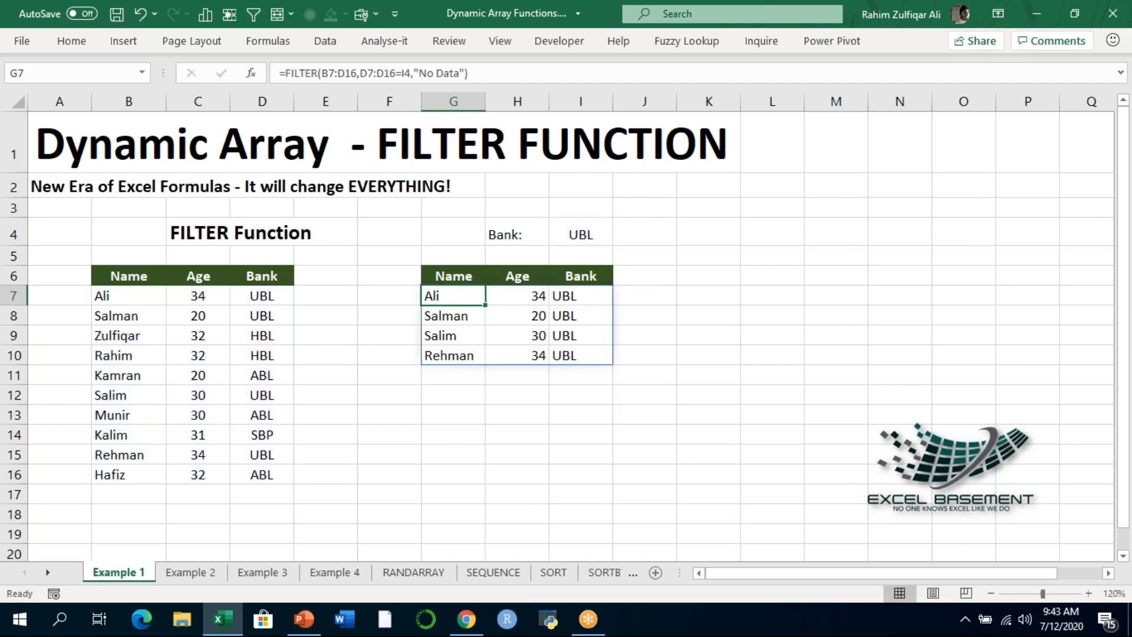
pyautogui.press('Right')
pyautogui.press('Left')
pyautogui.press('Down')
pyautogui.press('Down')
pyautogui.press('Down')
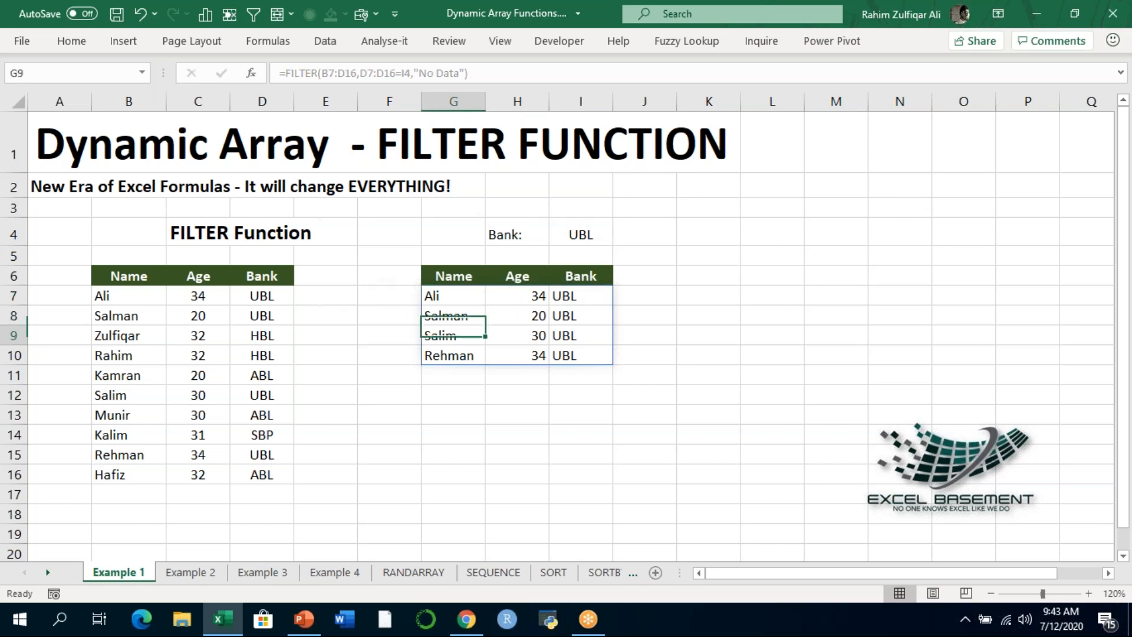
pyautogui.press('Right')
pyautogui.press('Right')
pyautogui.press('Up')
pyautogui.press('Up')
pyautogui.press('Up')
pyautogui.press('Left')
pyautogui.press('Left')
pyautogui.press('Left')
pyautogui.press('Left')
pyautogui.press('Left')
pyautogui.press('Left')
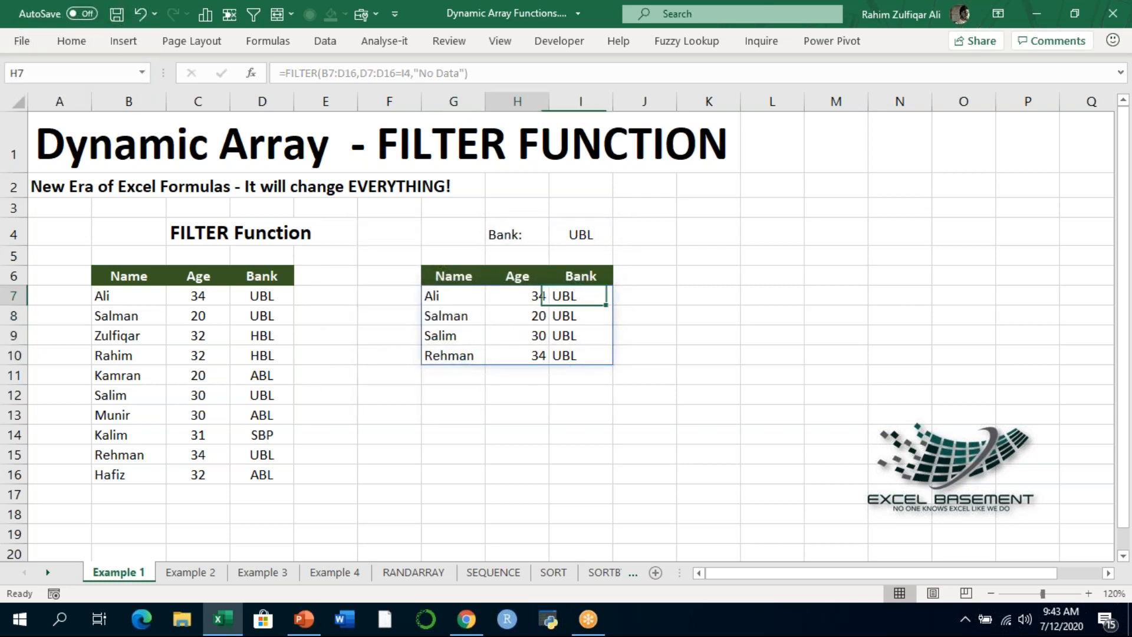
pyautogui.press('Right')
pyautogui.press('Right')
pyautogui.press('Right')
pyautogui.press('Right')
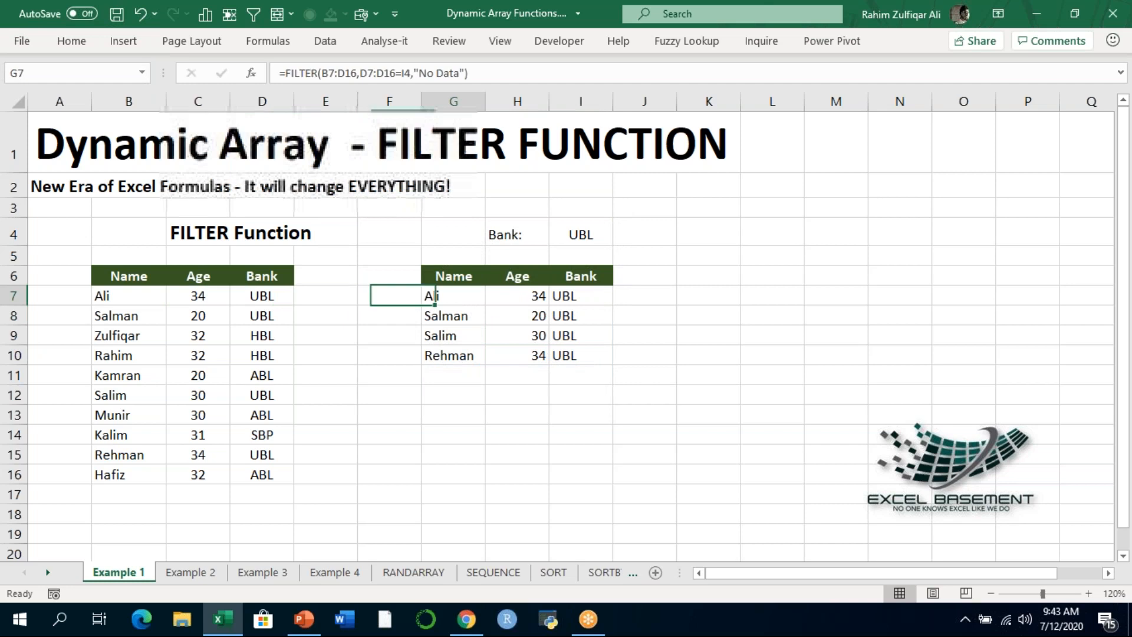
pyautogui.press('F2')
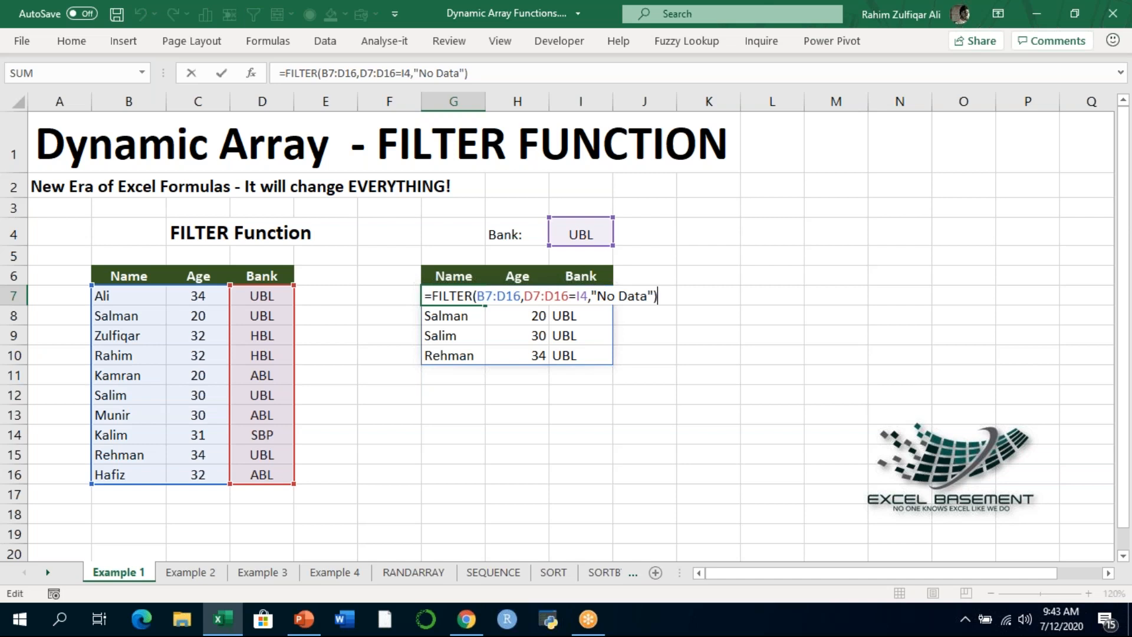
pyautogui.press('Return')
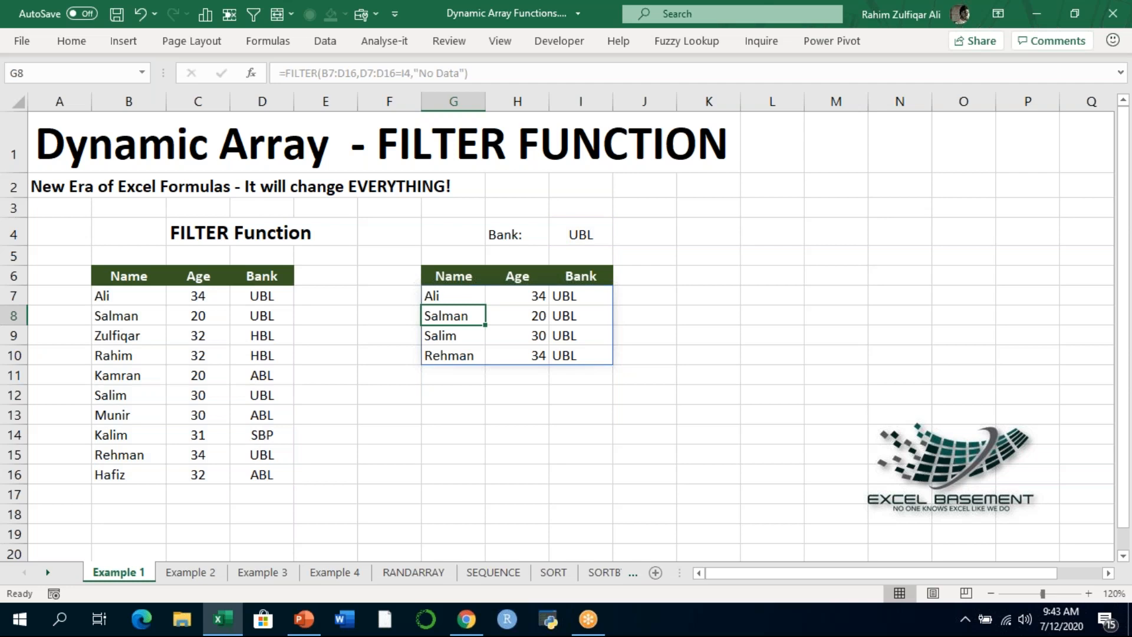
pyautogui.press('Up')
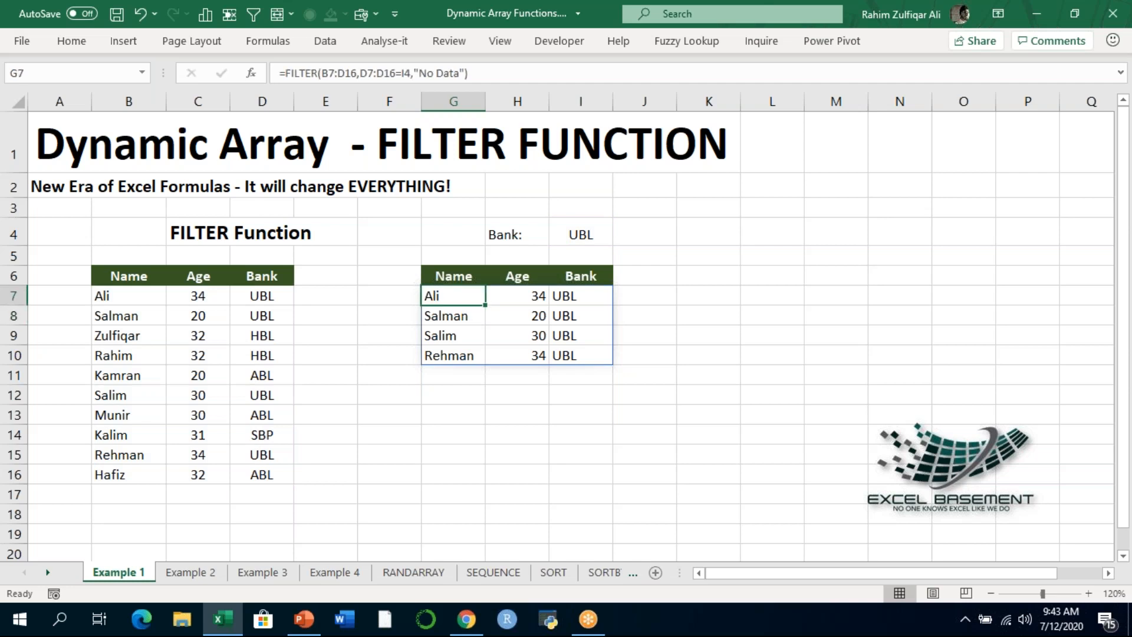
# - Examine the source table's records down to row 15 to compare them with the filtered list
pyautogui.press('Left')
pyautogui.press('Left')
pyautogui.press('Left')
pyautogui.press('Left')
pyautogui.press('Down')
pyautogui.press('Down')
pyautogui.press('Down')
pyautogui.press('Down')
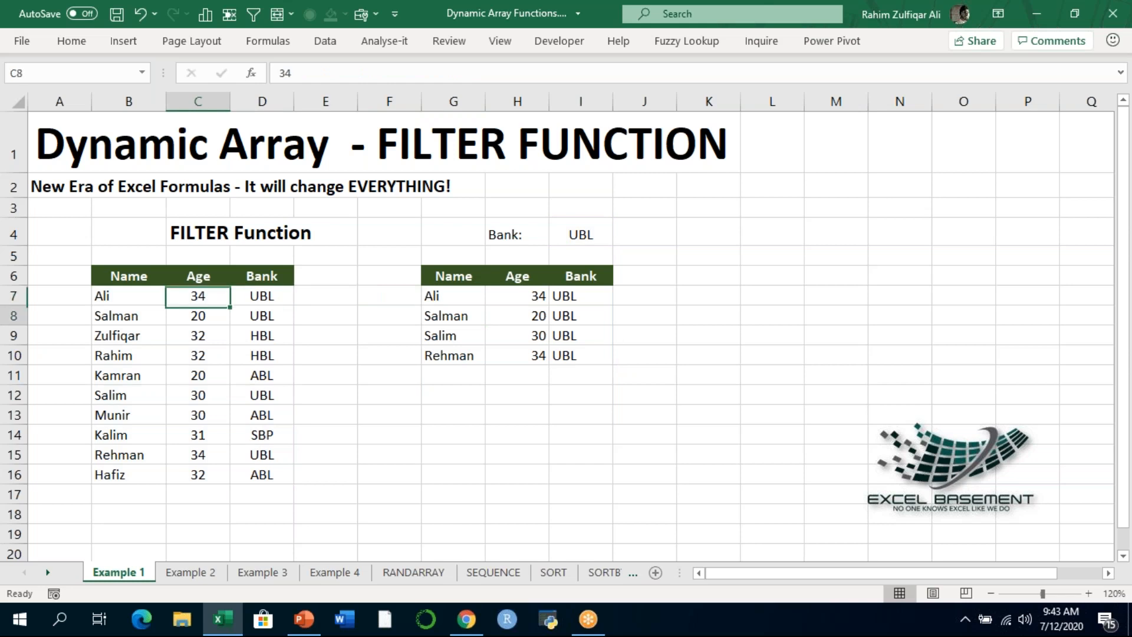
pyautogui.press('Down')
pyautogui.press('Down')
pyautogui.press('Down')
pyautogui.press('Down')
pyautogui.press('Left')
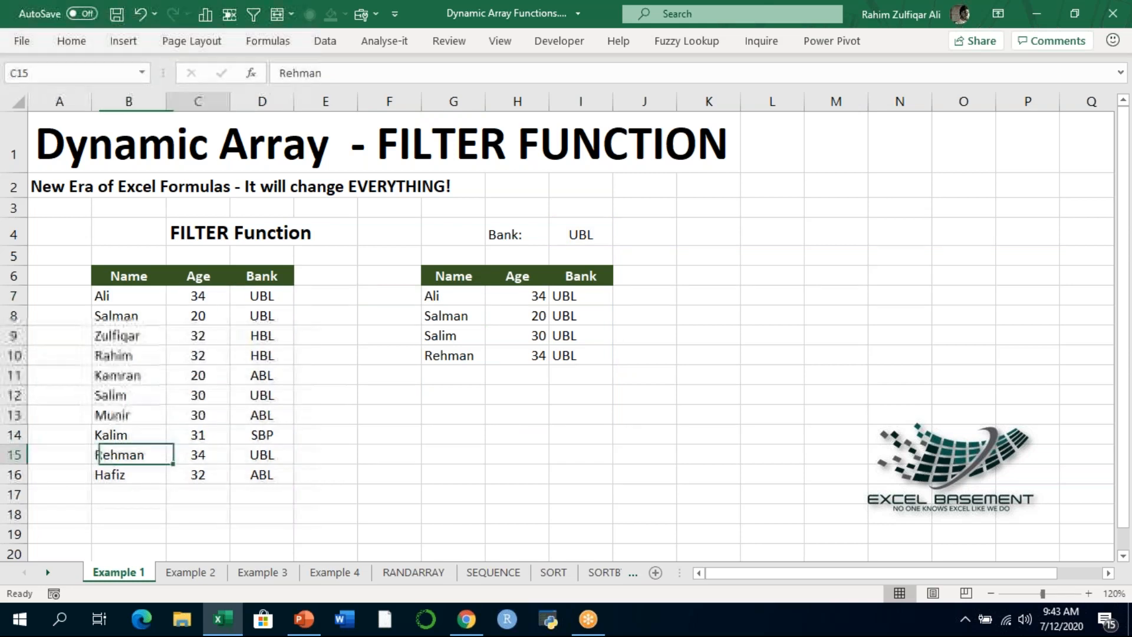
pyautogui.press('Right')
pyautogui.press('Right')
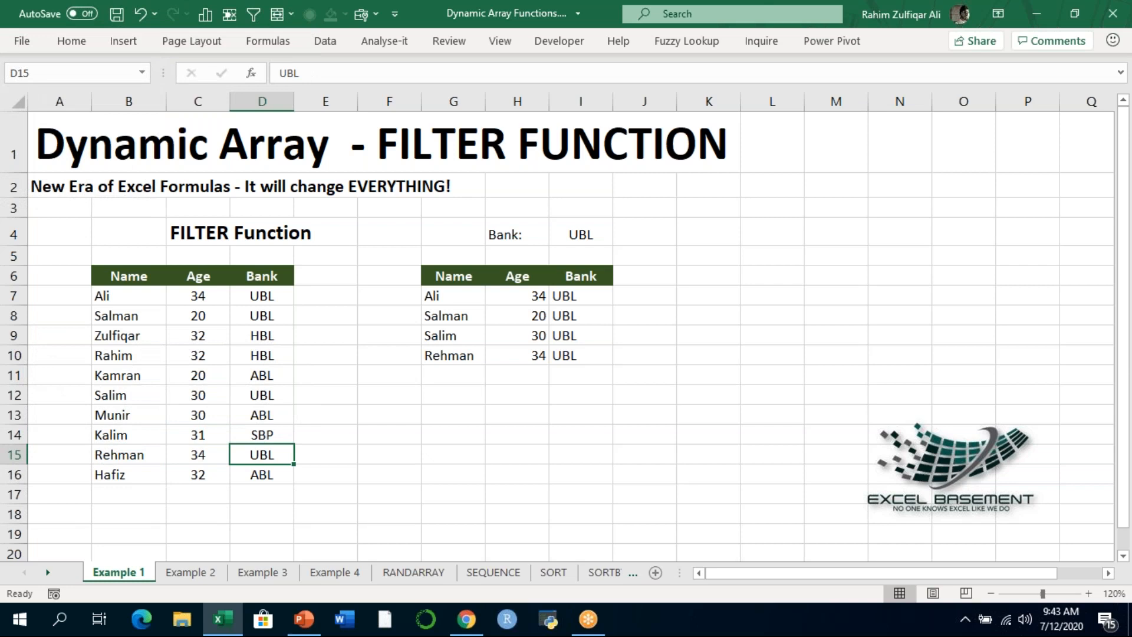
# - Change the bank in D14 of the source table to ubl to test the filter's automatic update
pyautogui.press('Up')
pyautogui.press('Left')
pyautogui.press('Left')
pyautogui.press('Right')
pyautogui.press('Right')
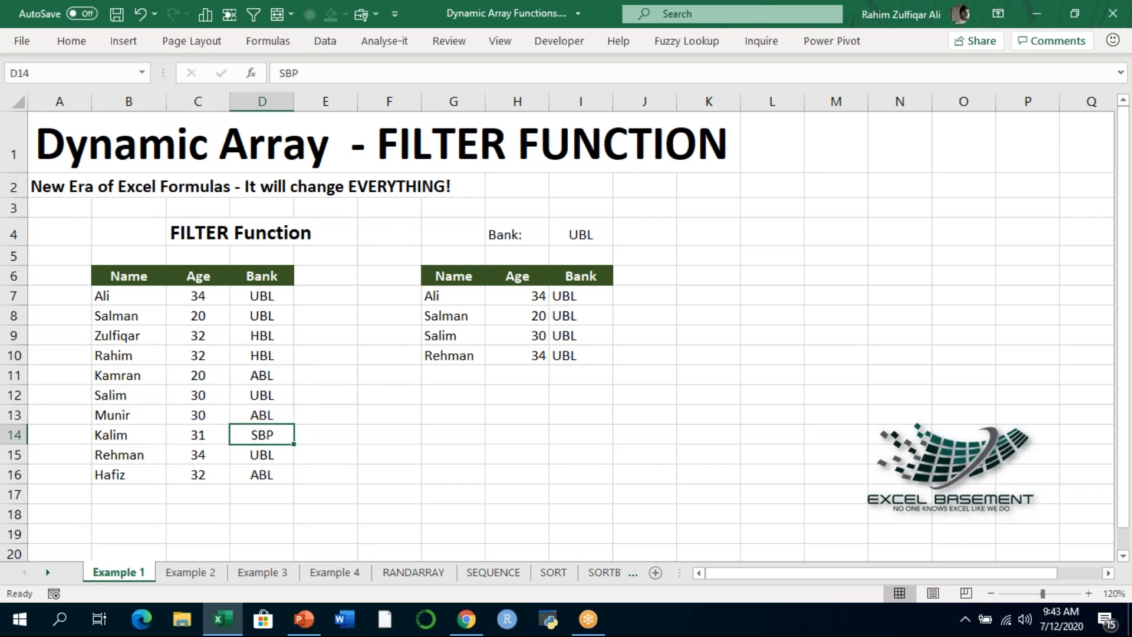
pyautogui.write('ubl')
pyautogui.press('Return')
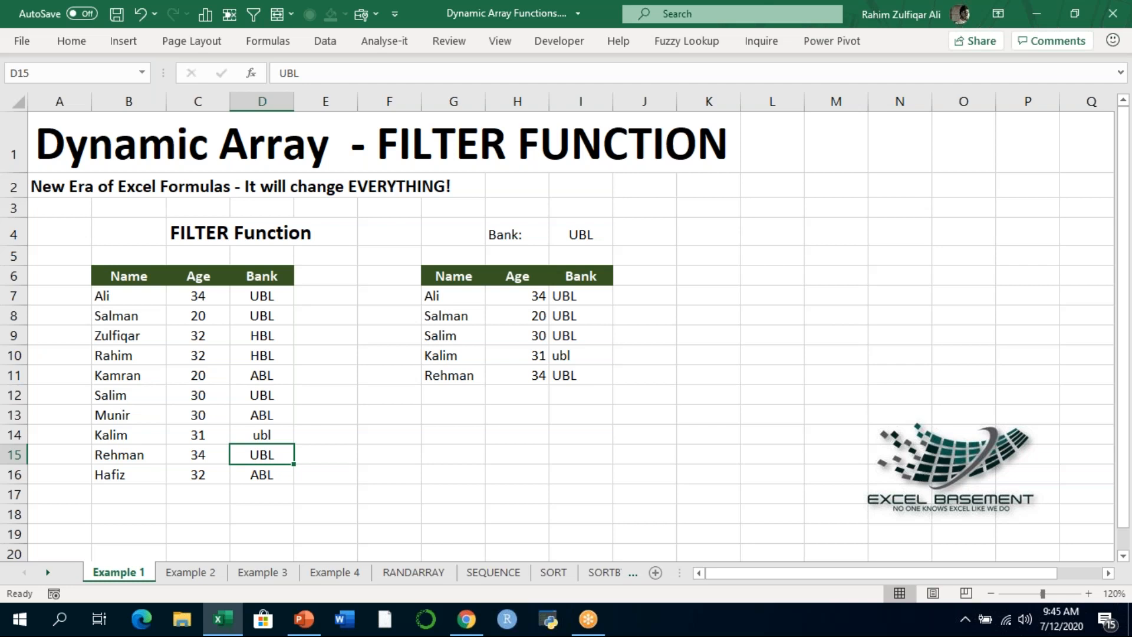
# - Change the bank in D14 of the source table to SBP
pyautogui.press('Up')
pyautogui.write('SBP')
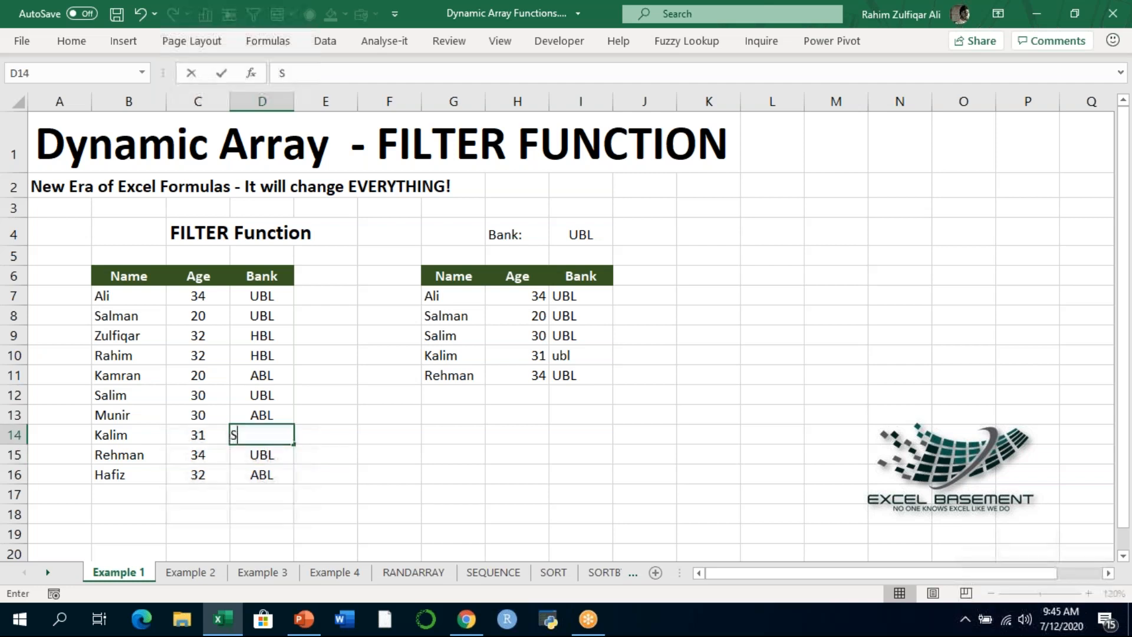
pyautogui.press('Return')
# - Examine the updated spill range under Name, Age and Bank and review the range references of the FILTER formula in G7
pyautogui.press('Up')
pyautogui.press('Up')
pyautogui.press('Up')
pyautogui.press('Up')
pyautogui.press('Up')
pyautogui.press('Up')
pyautogui.press('Right')
pyautogui.press('Right')
pyautogui.press('Right')
pyautogui.press('Right')
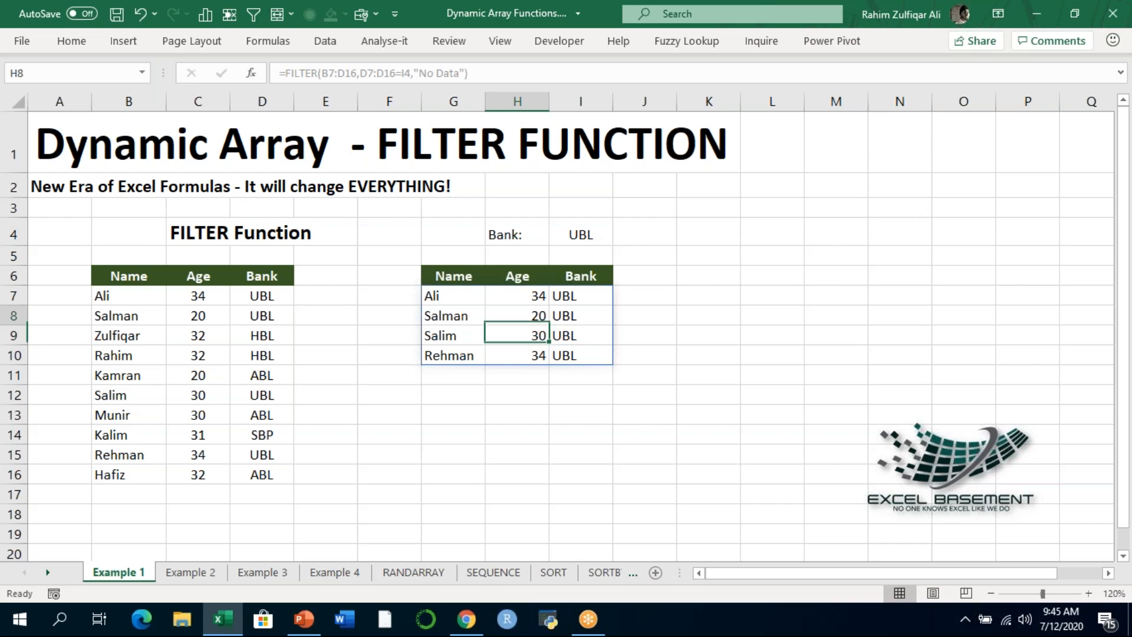
pyautogui.press('Up')
pyautogui.press('Up')
pyautogui.press('Left')
pyautogui.press('F2')
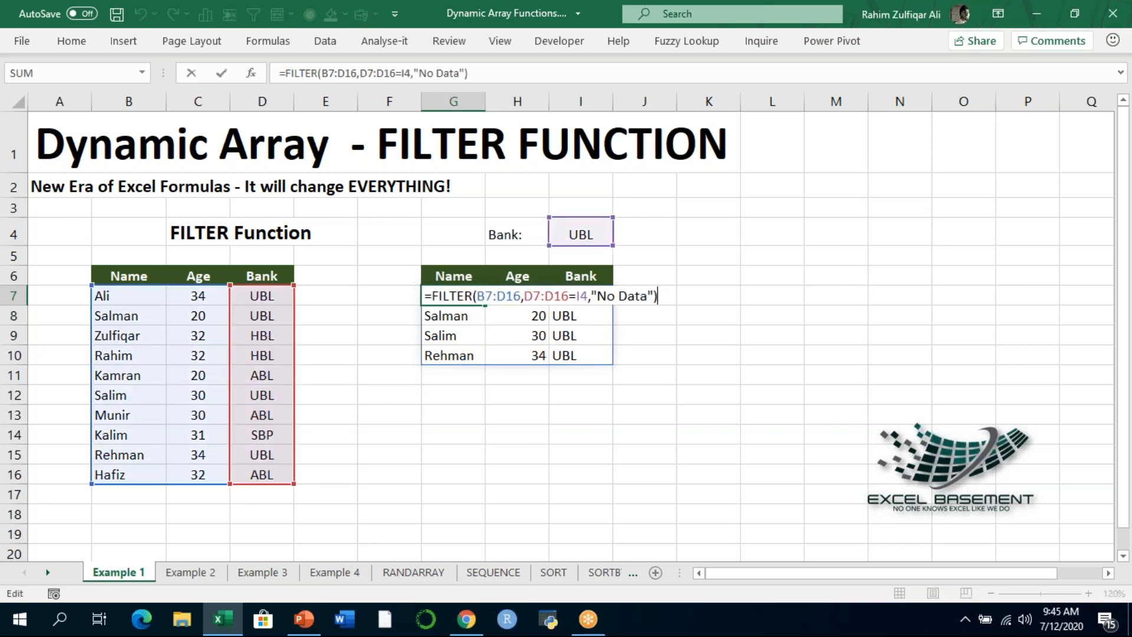
pyautogui.hotkey('ctrl', 'Return')
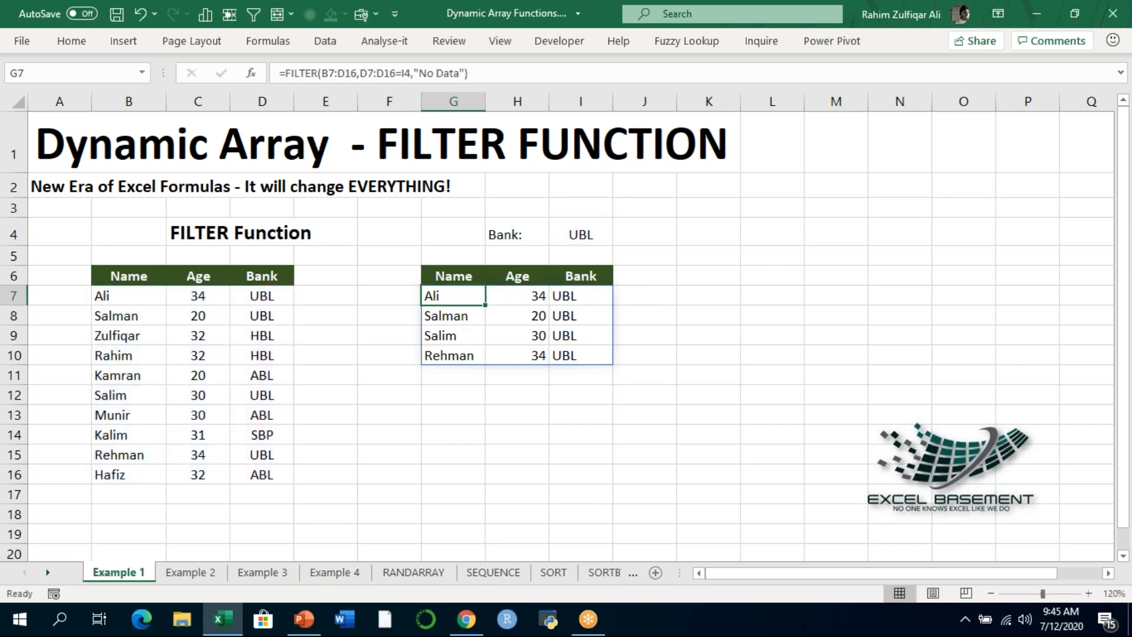
# - Open the Example 2 sheet on filtering between dates and enlarge its view to 120%
pyautogui.click(207, 573)
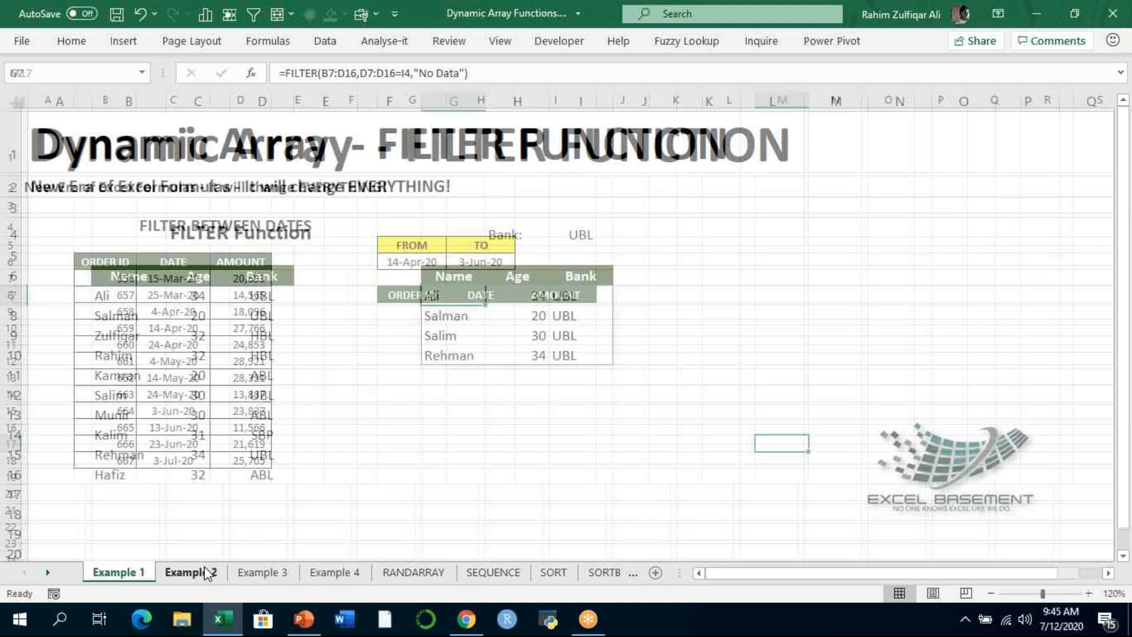
pyautogui.click(398, 312)
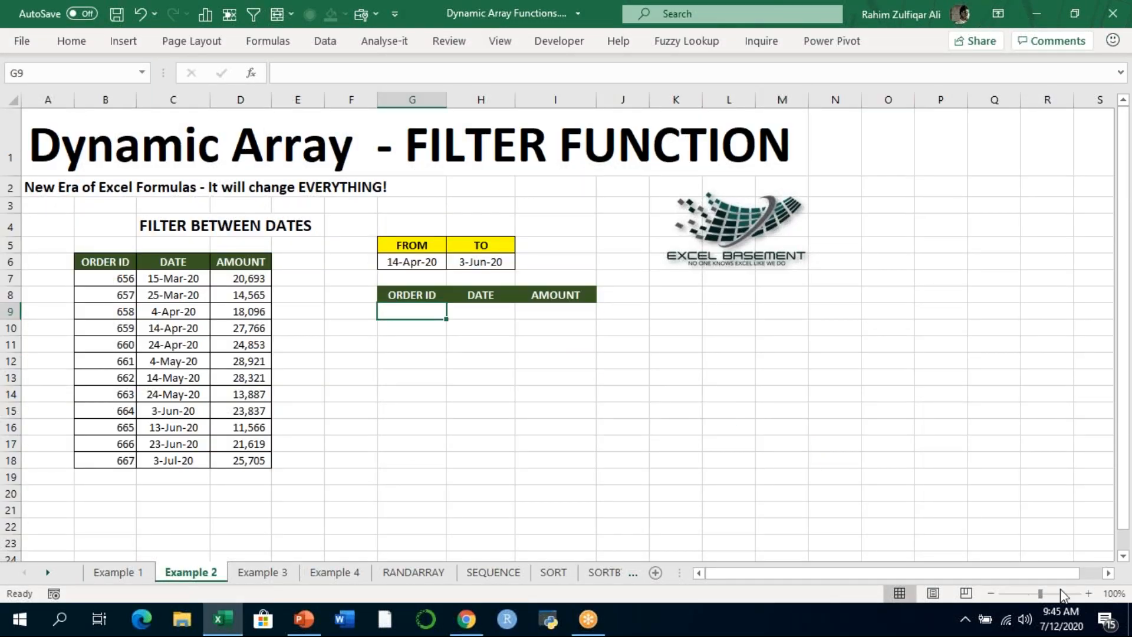
pyautogui.click(1088, 593)
pyautogui.click(1089, 594)
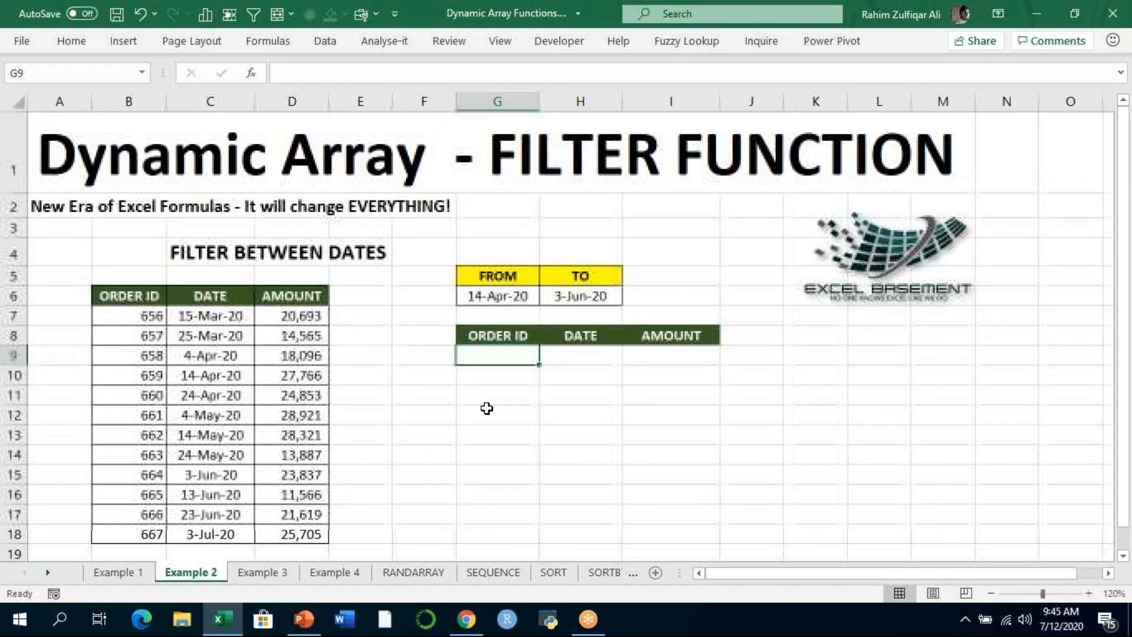
# - Examine the source table's Order ID, Date and Amount columns and the From and To dates in G6 and H6
pyautogui.moveTo(153, 319); pyautogui.dragTo(167, 455)
pyautogui.moveTo(180, 334); pyautogui.dragTo(222, 466)
pyautogui.moveTo(289, 335); pyautogui.dragTo(295, 496)
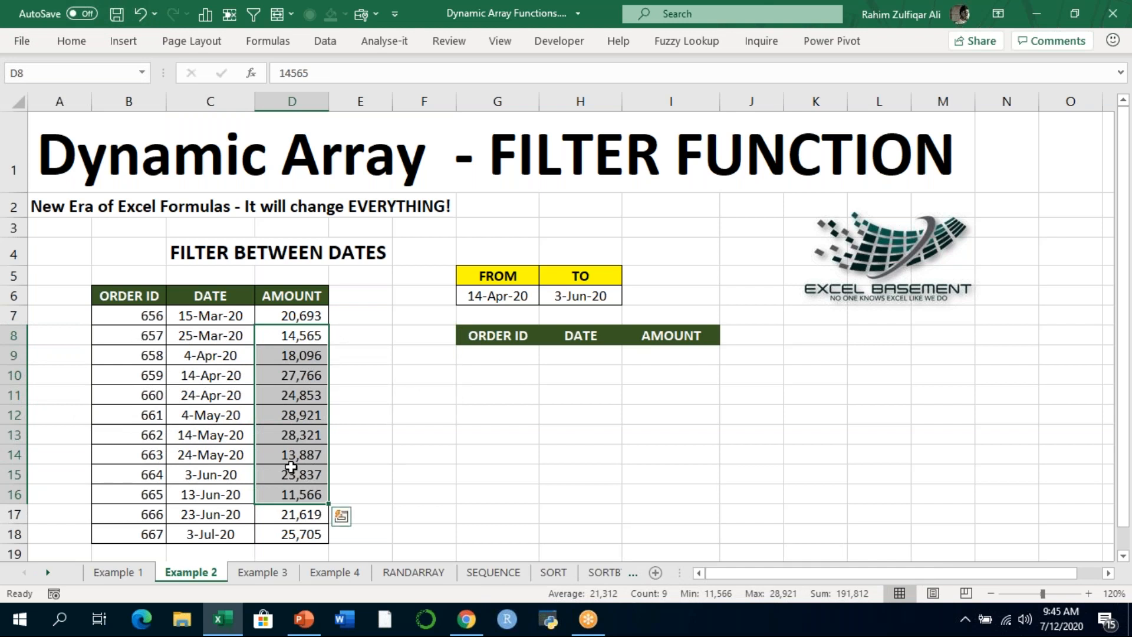
pyautogui.click(499, 355)
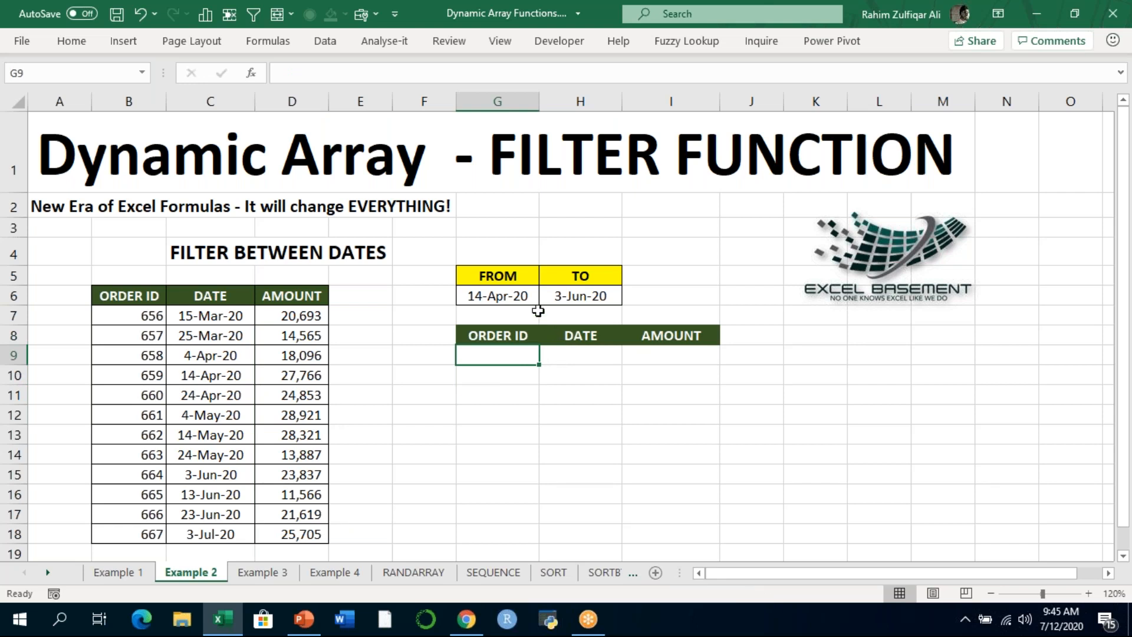
pyautogui.click(498, 292)
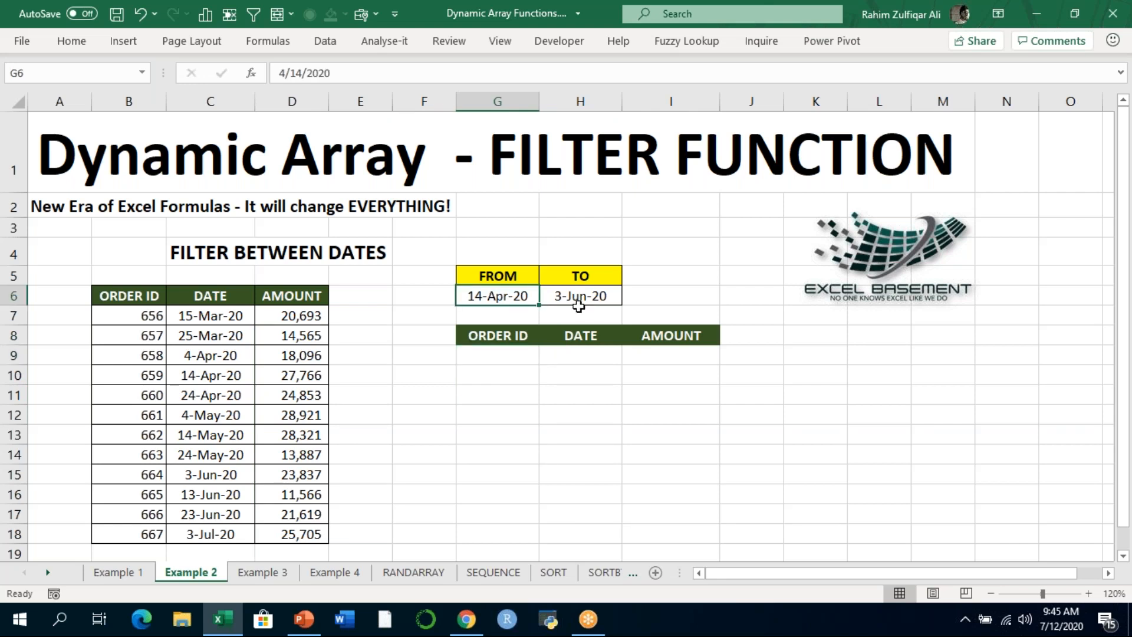
pyautogui.click(578, 297)
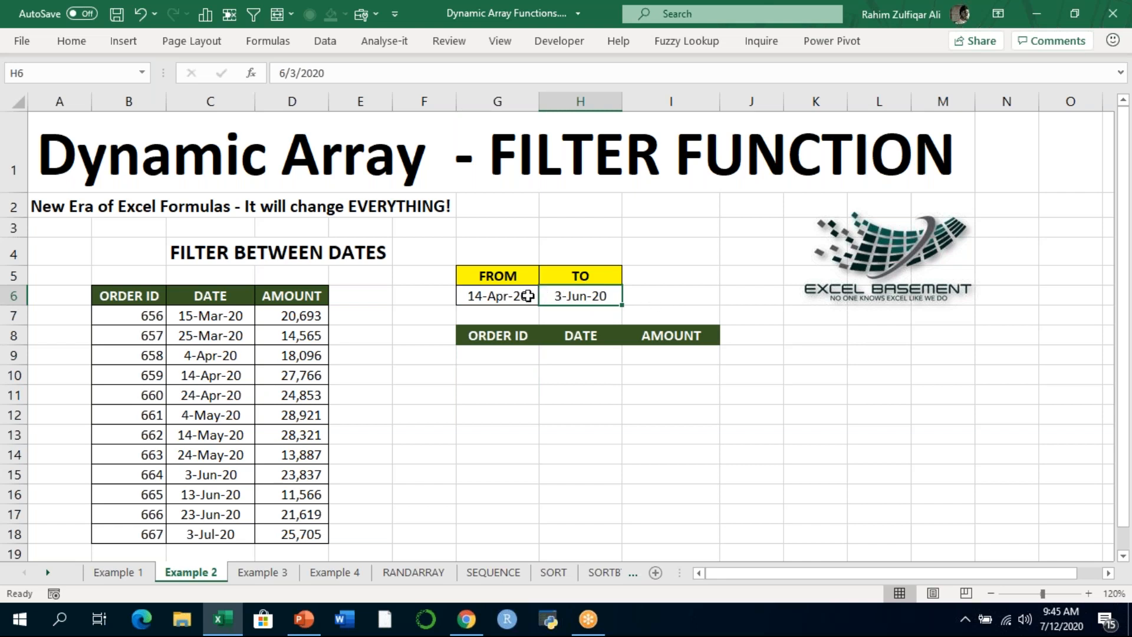
pyautogui.moveTo(493, 296); pyautogui.dragTo(561, 298)
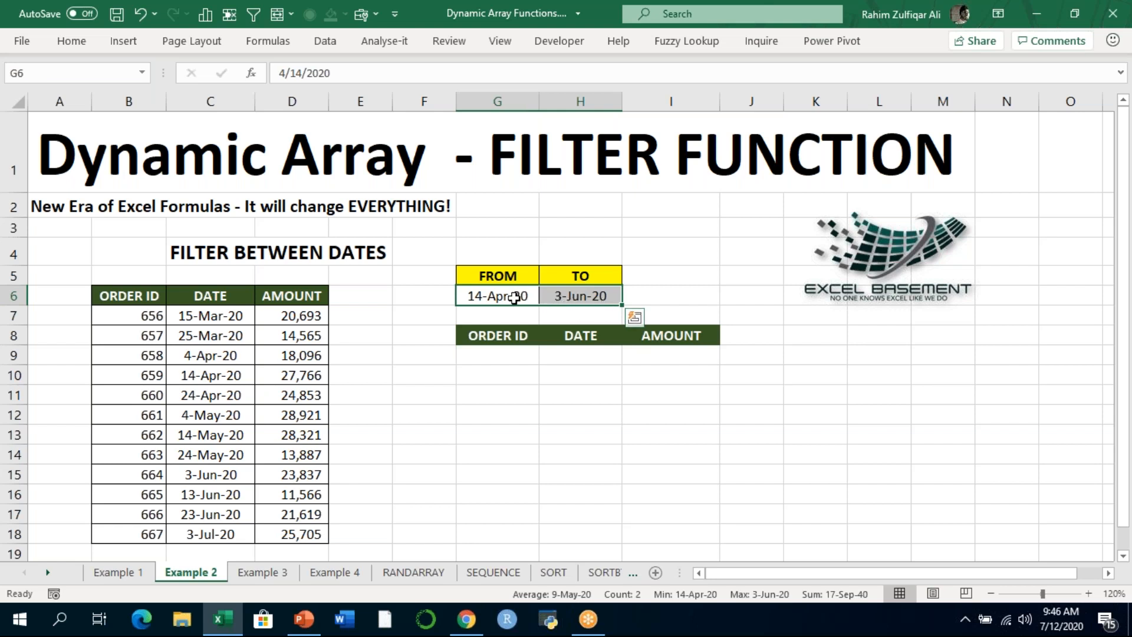
# - Start a FILTER formula in G9 under Order ID with the source records B7:D18 as its array argument
pyautogui.click(519, 351)
pyautogui.write('=FILTER(')
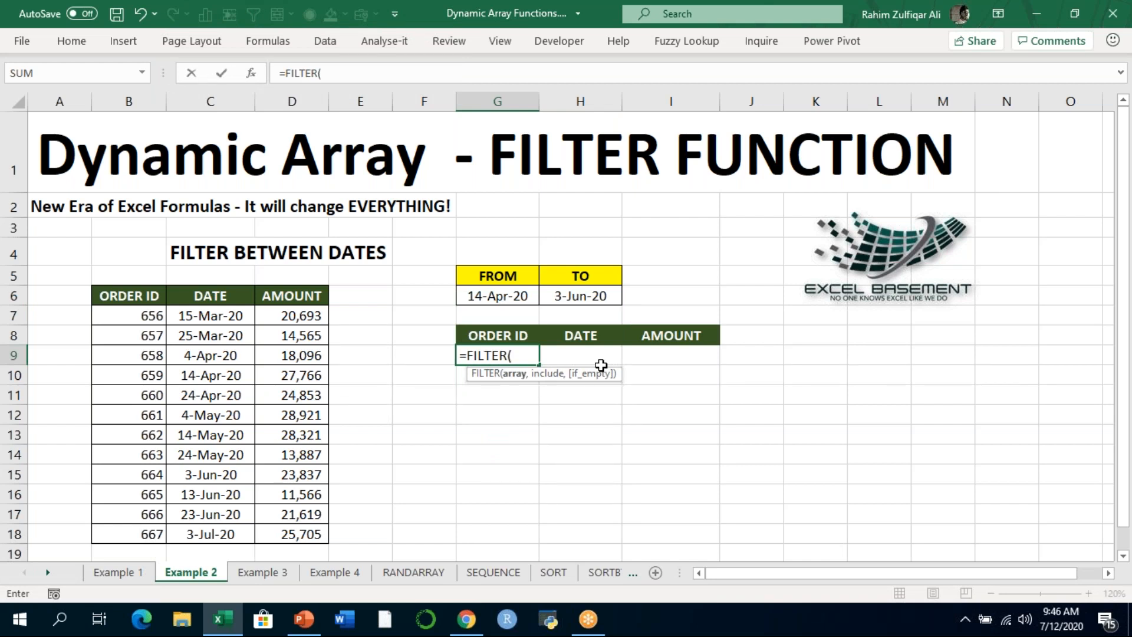
pyautogui.hotkey('ctrl', 'Left')
pyautogui.hotkey('ctrl', 'Left')
pyautogui.hotkey('ctrl', 'Left')
pyautogui.press('Up')
pyautogui.press('Up')
pyautogui.press('Right')
pyautogui.hotkey('ctrl', 'shift', 'Right')
pyautogui.hotkey('ctrl', 'shift', 'Down')
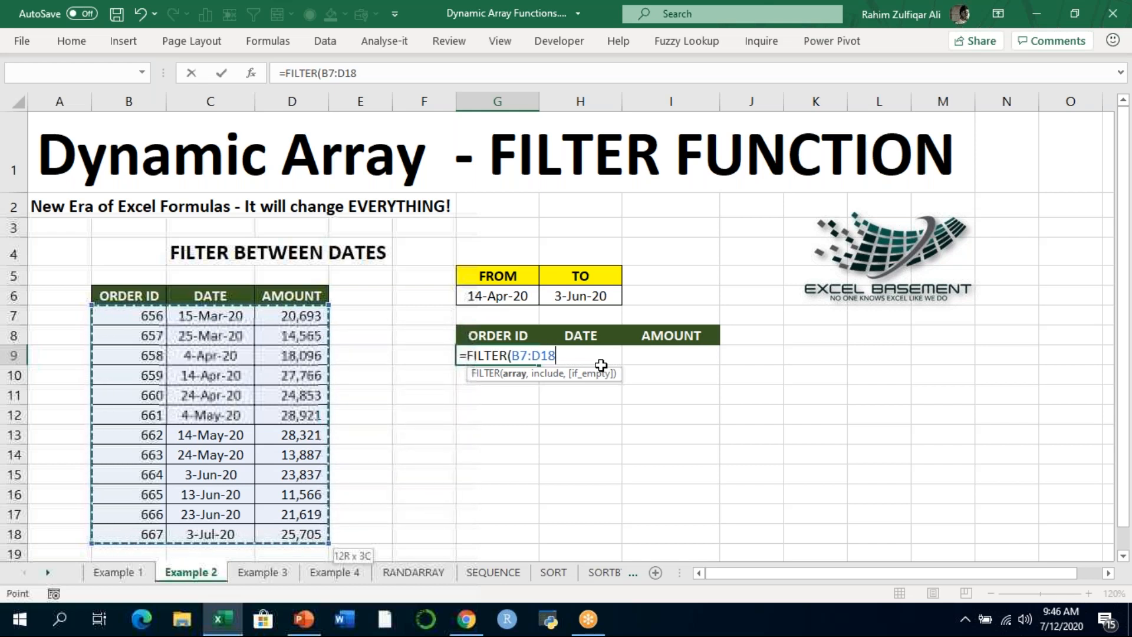
pyautogui.write(',')
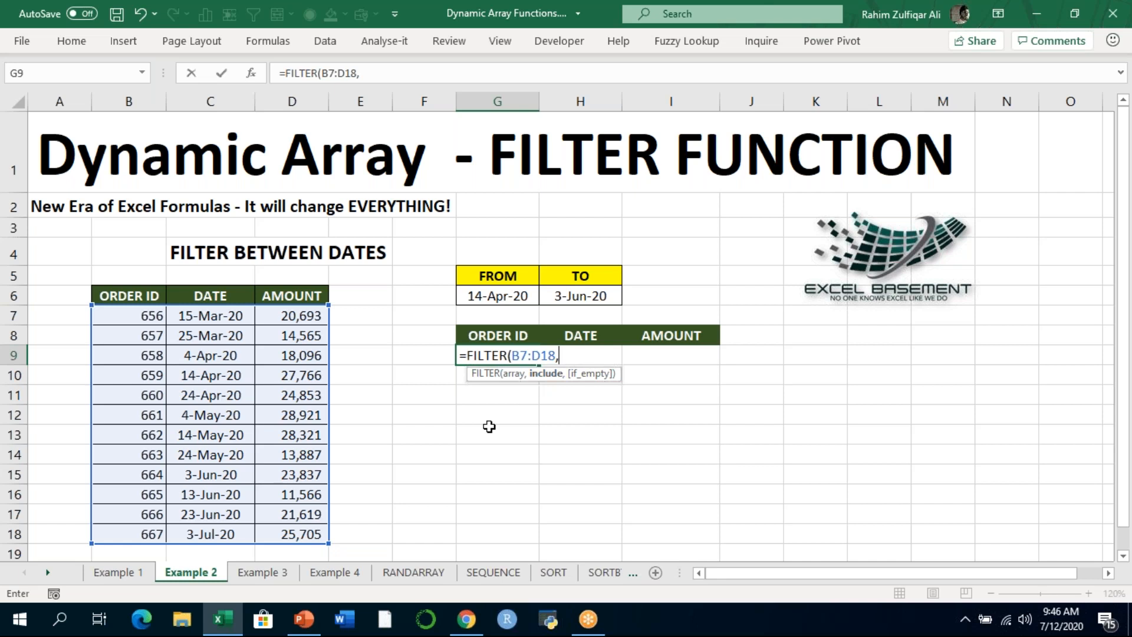
# - Add the start-date condition (C7:C18>=G6) to the FILTER formula's include argument, followed by a multiplication operator
pyautogui.write('(')
pyautogui.click(200, 313)
pyautogui.moveTo(199, 313); pyautogui.dragTo(211, 534)
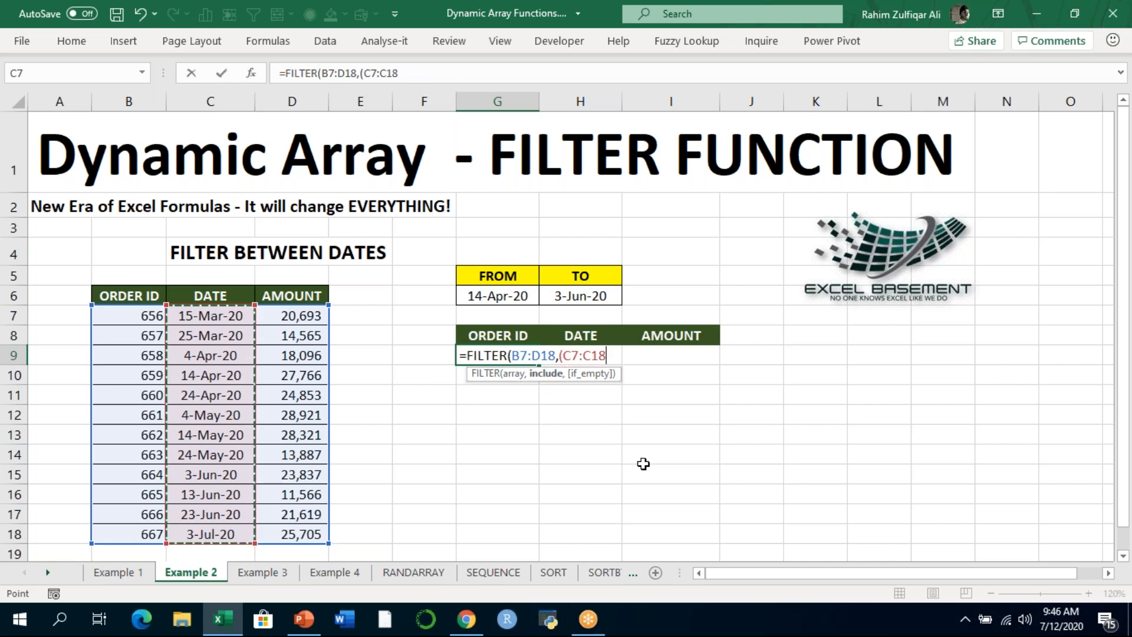
pyautogui.write('>')
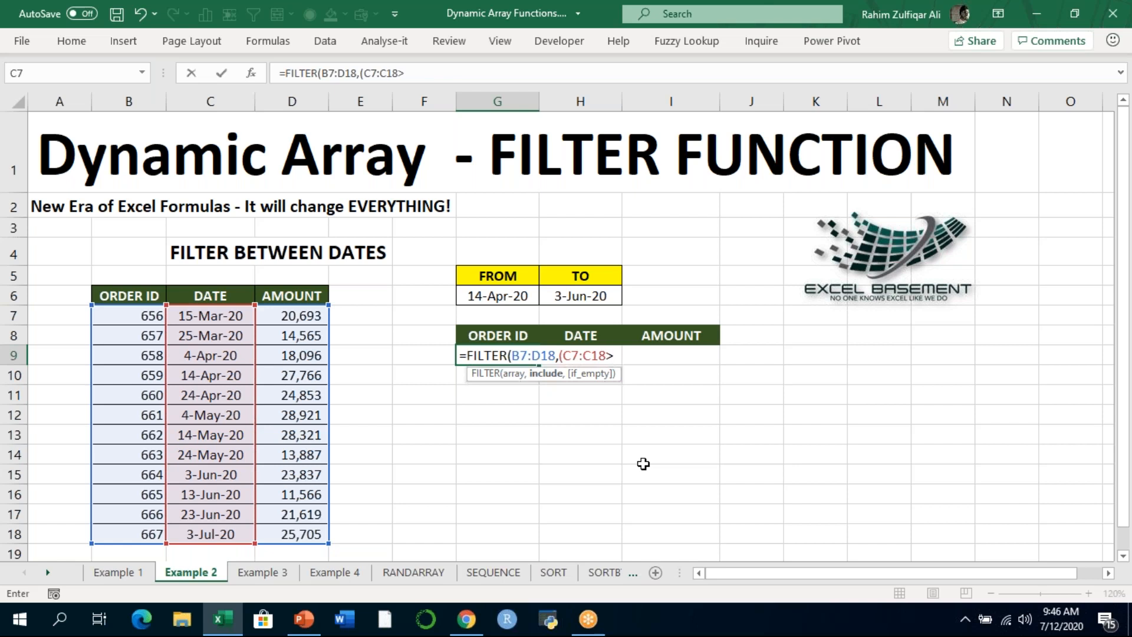
pyautogui.write('=')
pyautogui.press('Up')
pyautogui.press('Up')
pyautogui.press('Up')
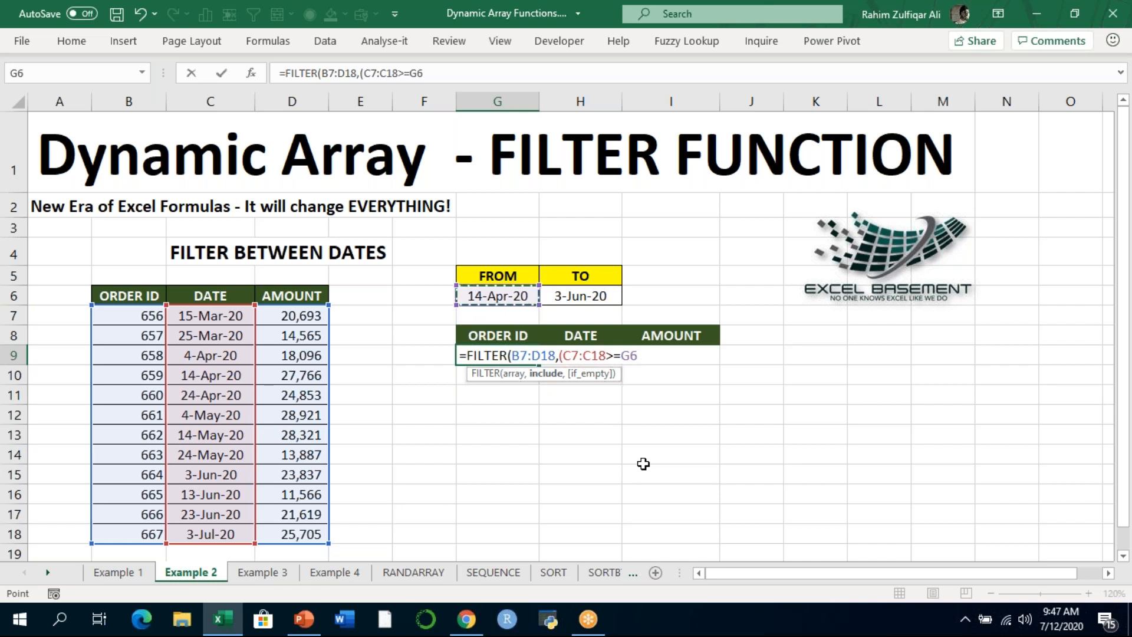
pyautogui.write(')*(')
# - Add the end-date condition (C7:C18<=H6) as the second factor of the include argument
pyautogui.press('Left')
pyautogui.press('Left')
pyautogui.press('Left')
pyautogui.press('Left')
pyautogui.press('Up')
pyautogui.press('Up')
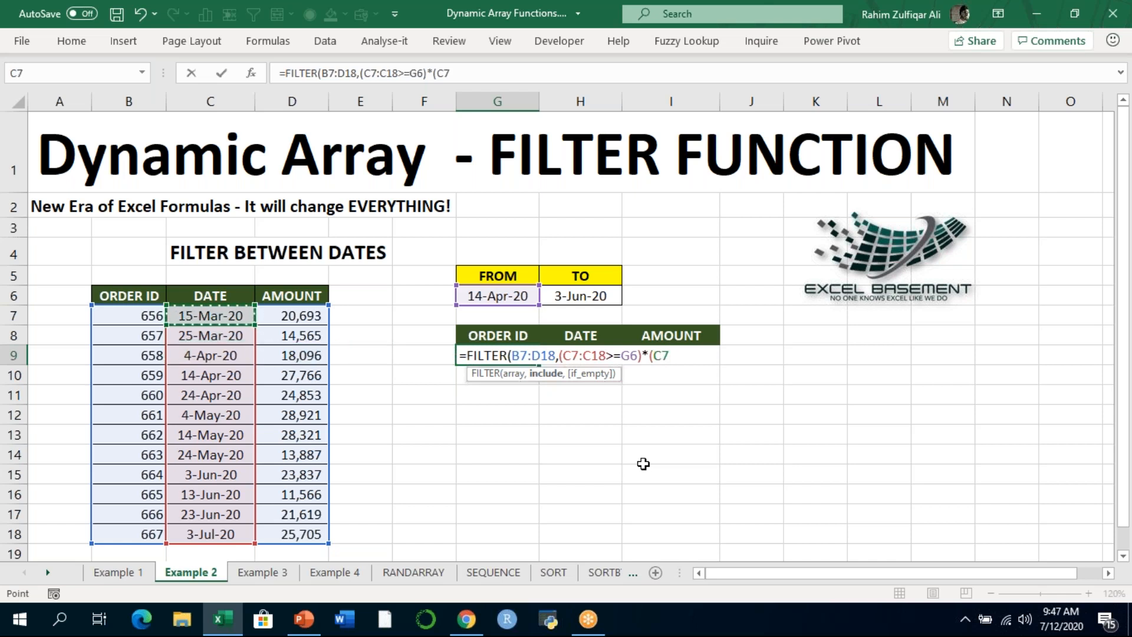
pyautogui.hotkey('ctrl', 'shift', 'Down')
pyautogui.write('<=')
pyautogui.press('Up')
pyautogui.press('Up')
pyautogui.press('Up')
pyautogui.press('Right')
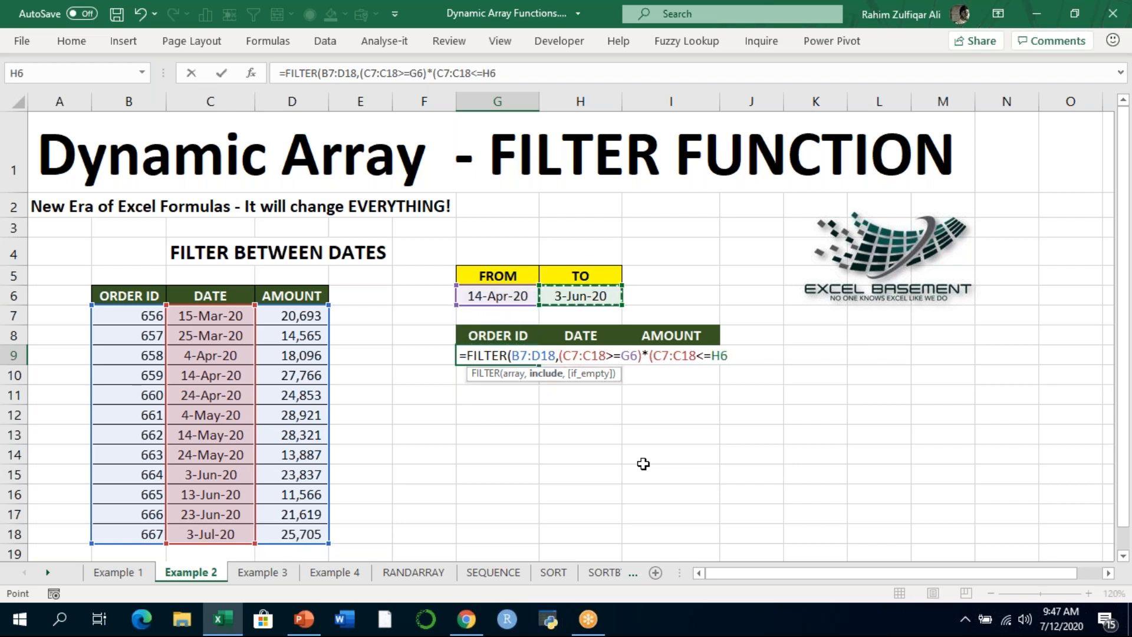
pyautogui.write(')')
# - Set the if_empty argument to "No Data" and enter the completed between-dates formula in G9
pyautogui.write(',"No ')
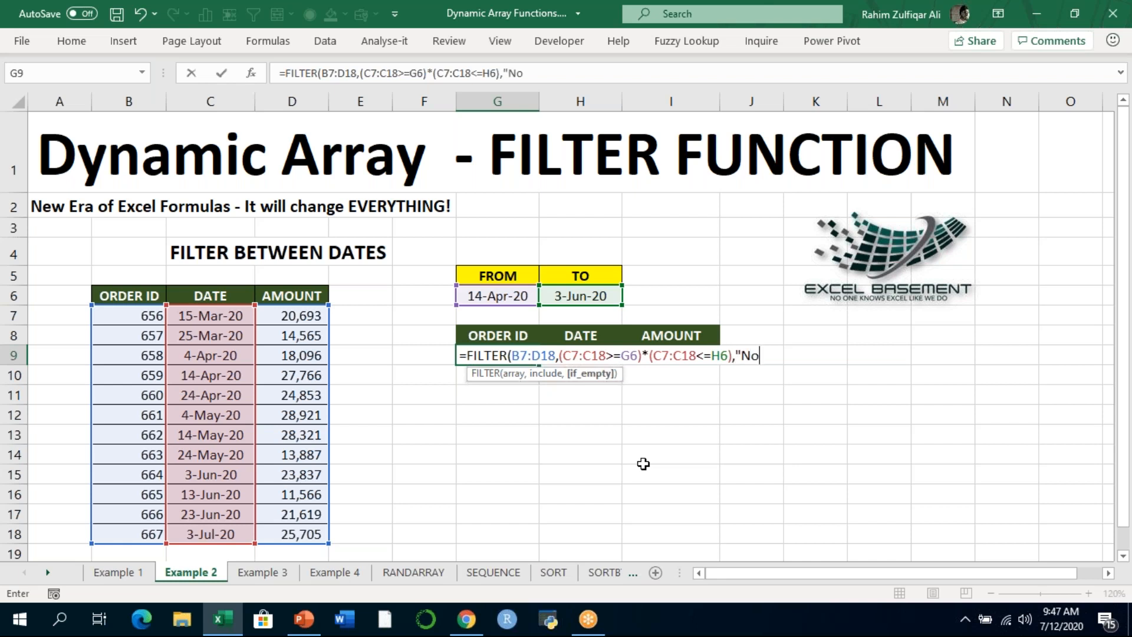
pyautogui.write('Data")')
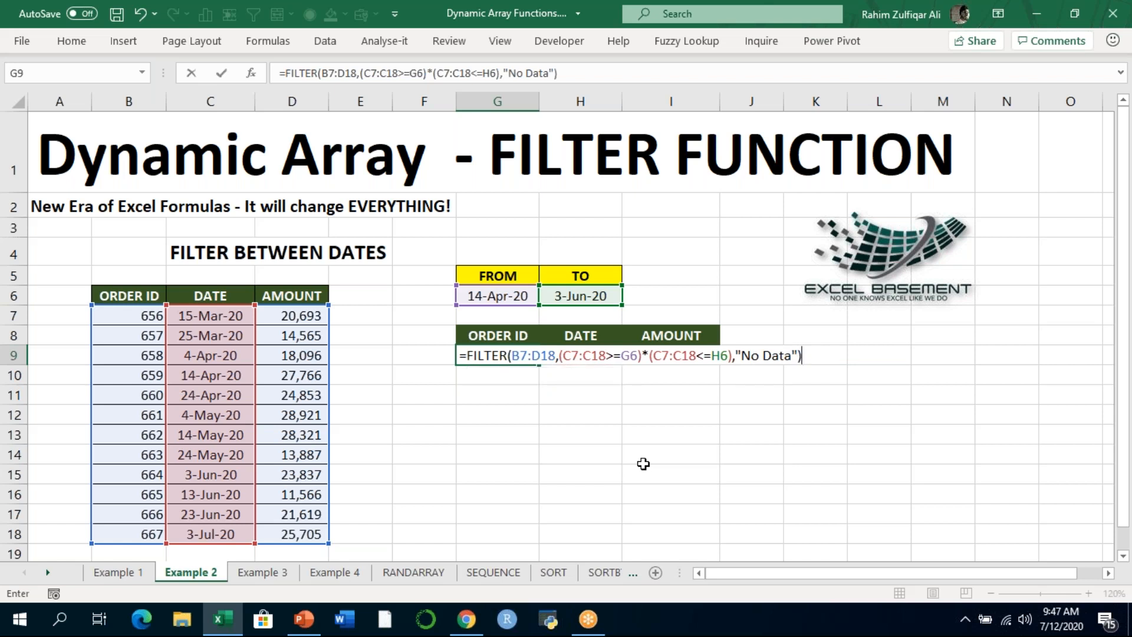
pyautogui.press('Return')
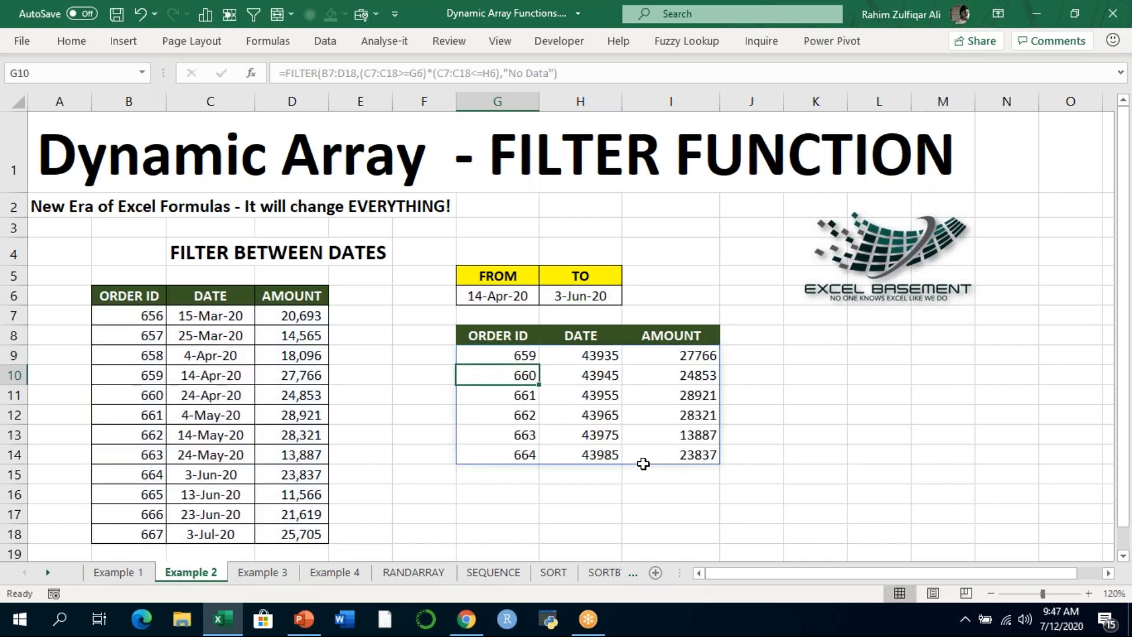
# - Compare the full source range B7:D18 with the filtered orders and check the formula in G9
pyautogui.press('Up')
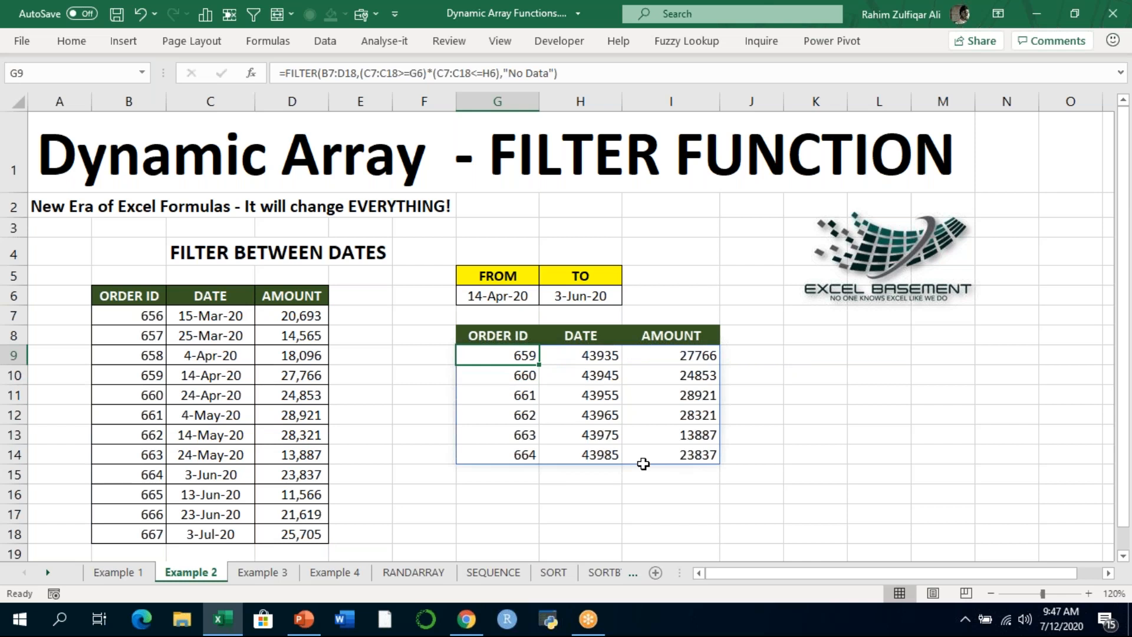
pyautogui.press('Left')
pyautogui.press('Left')
pyautogui.press('Left')
pyautogui.press('Left')
pyautogui.press('Left')
pyautogui.press('Up')
pyautogui.press('Up')
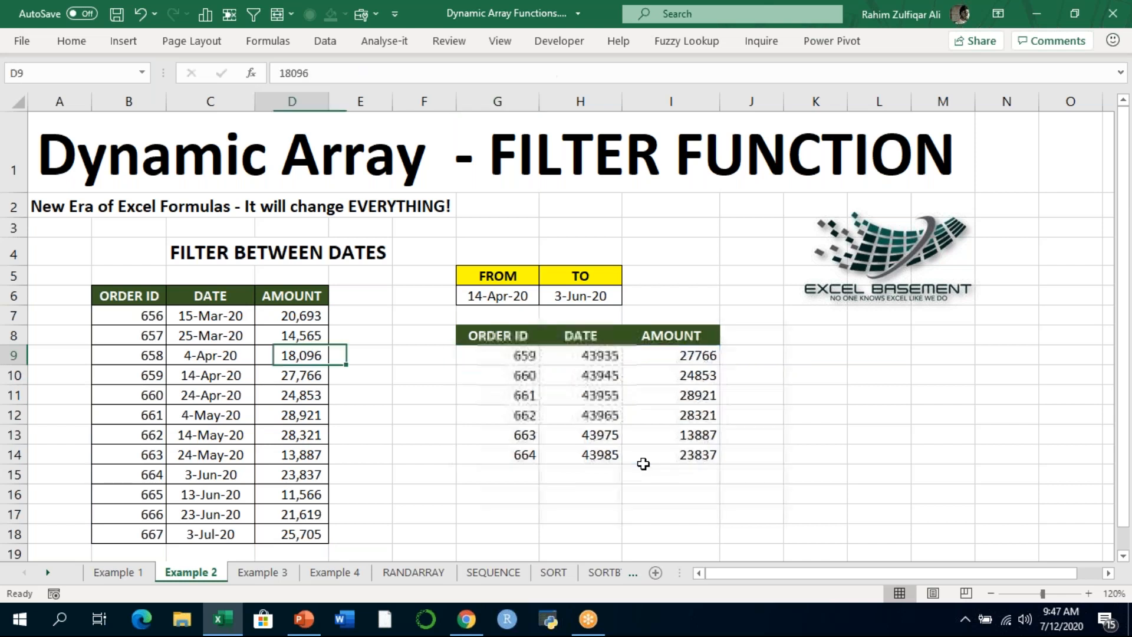
pyautogui.hotkey('shift', 'Right')
pyautogui.hotkey('shift', 'Right')
pyautogui.hotkey('ctrl', 'shift', 'Down')
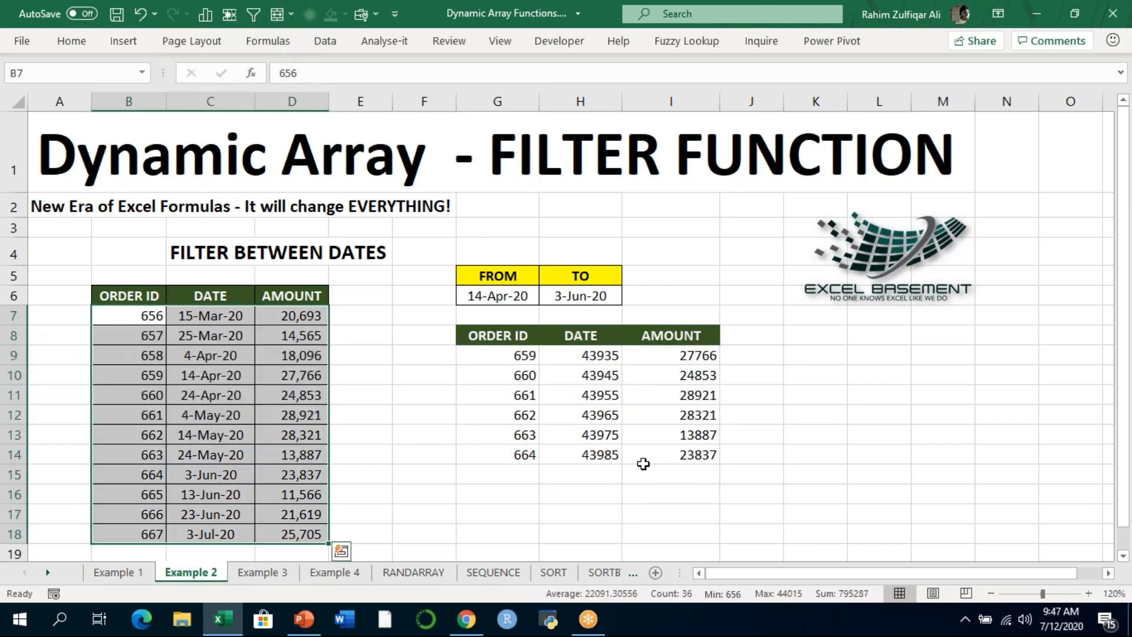
pyautogui.press('Right')
pyautogui.press('Right')
pyautogui.press('Right')
pyautogui.press('Right')
pyautogui.press('Right')
pyautogui.press('Down')
pyautogui.press('Down')
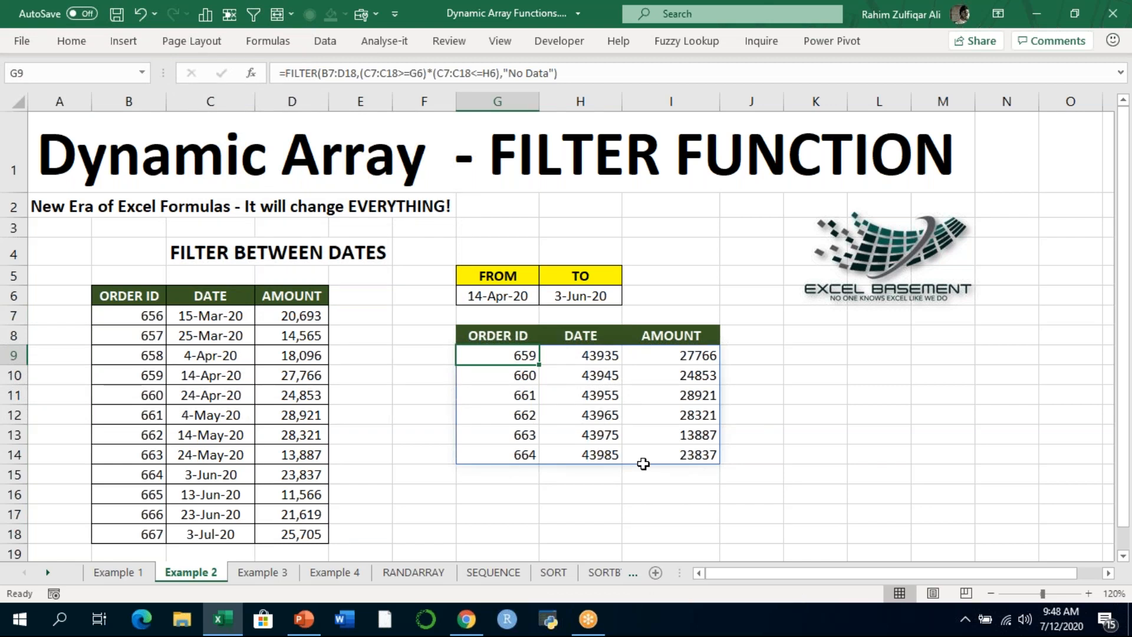
# - Format the filtered date cells H9:H14 with the Date category, type *3/14/2012
pyautogui.click(592, 354)
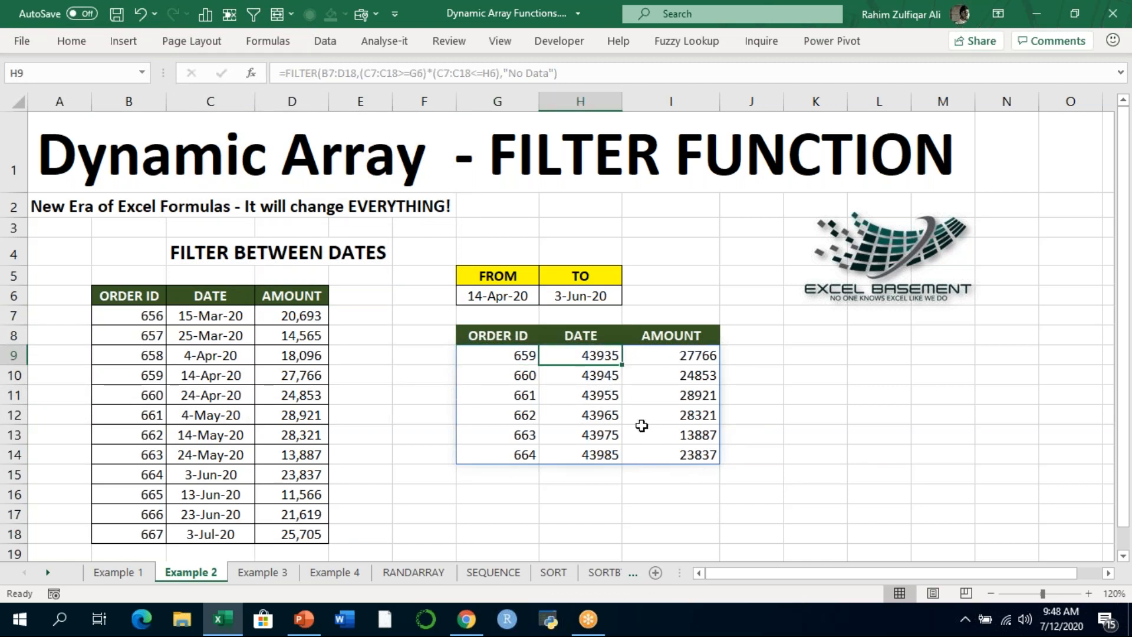
pyautogui.moveTo(571, 356); pyautogui.dragTo(581, 452)
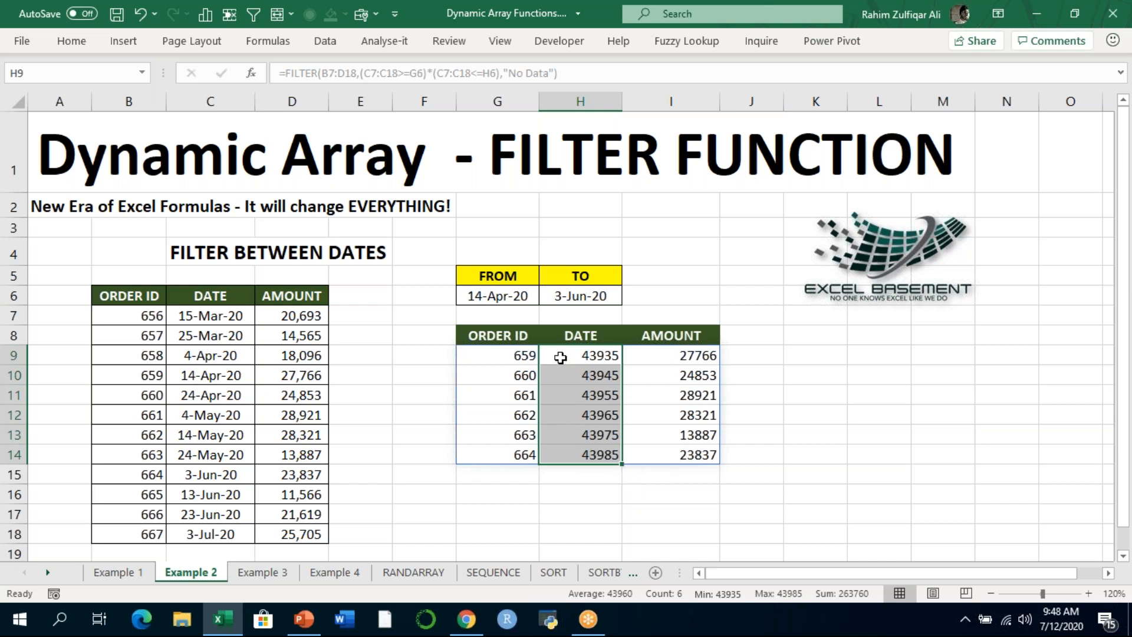
pyautogui.rightClick(562, 357)
pyautogui.click(639, 525)
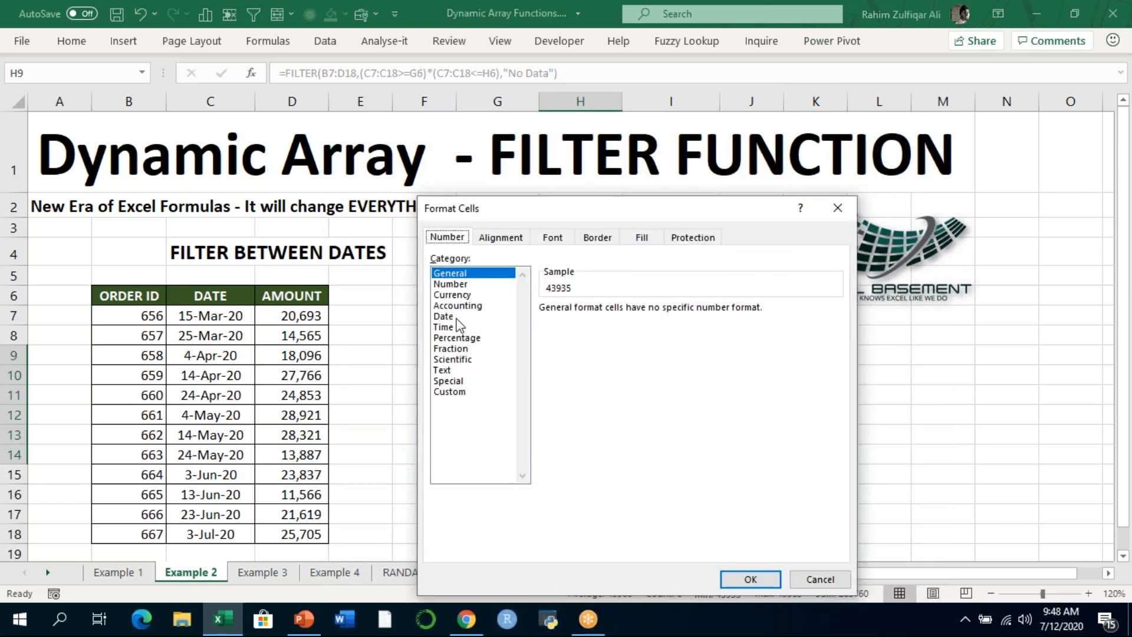
pyautogui.click(457, 318)
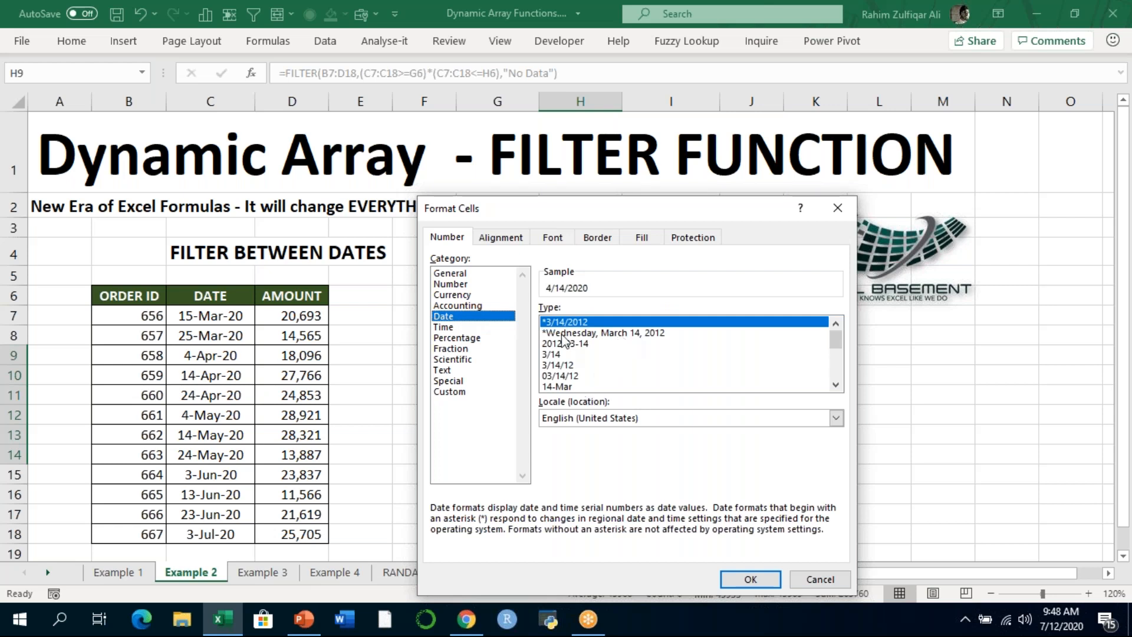
pyautogui.click(748, 581)
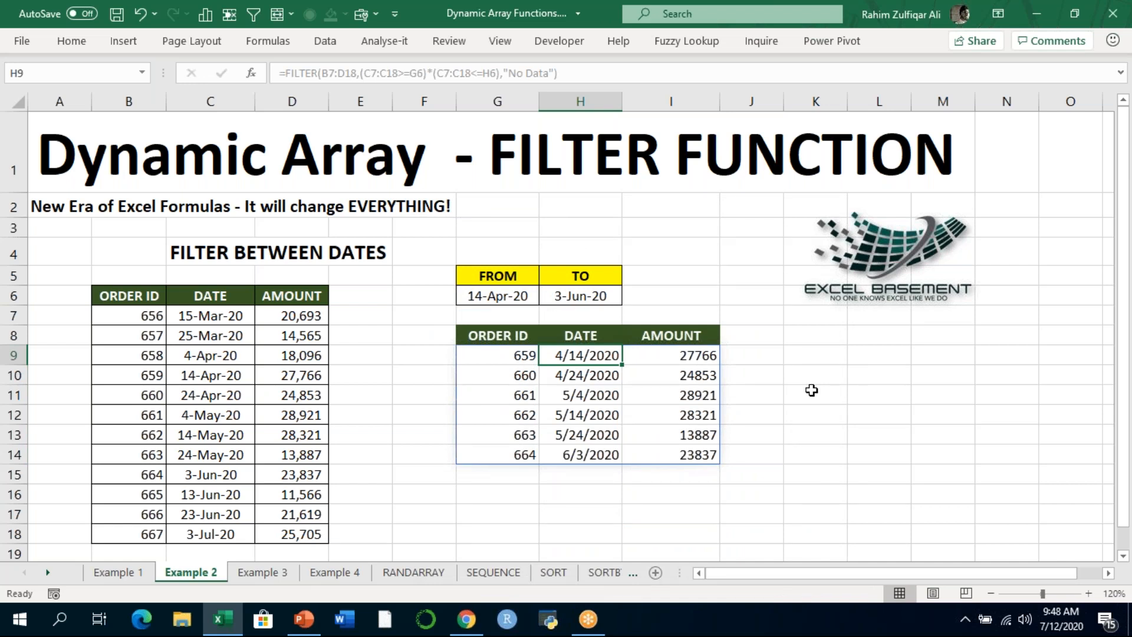
# - Examine the source table's order dates from row 10 to row 14 against the filtered list
pyautogui.press('Left')
pyautogui.press('Left')
pyautogui.press('Left')
pyautogui.press('Left')
pyautogui.press('Left')
pyautogui.press('Down')
pyautogui.press('Down')
pyautogui.press('Down')
pyautogui.press('Down')
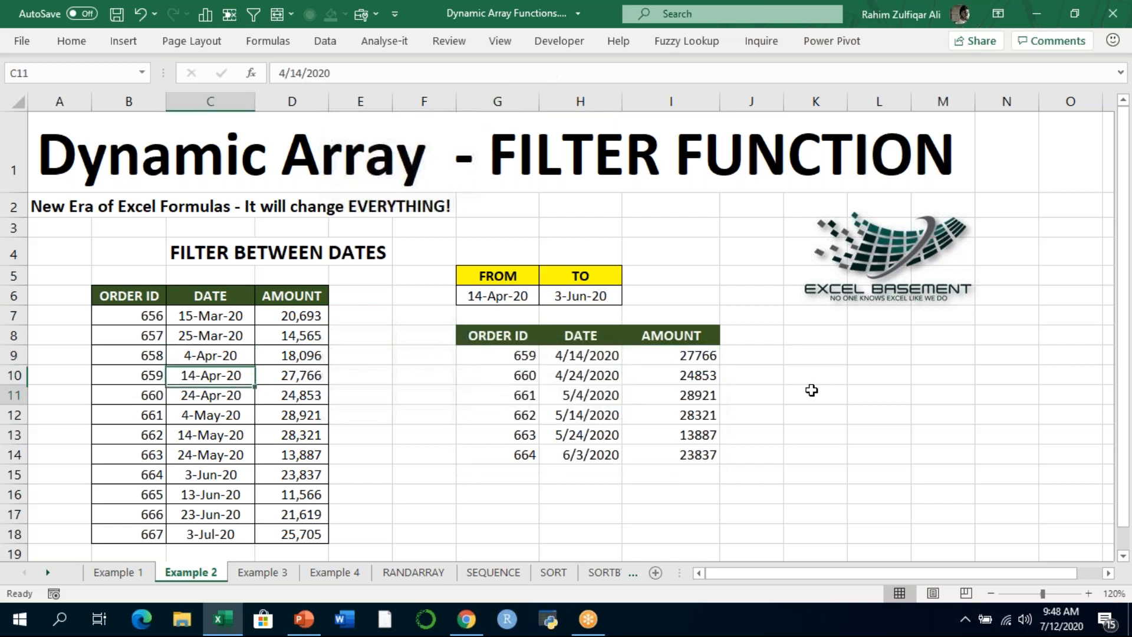
pyautogui.press('Down')
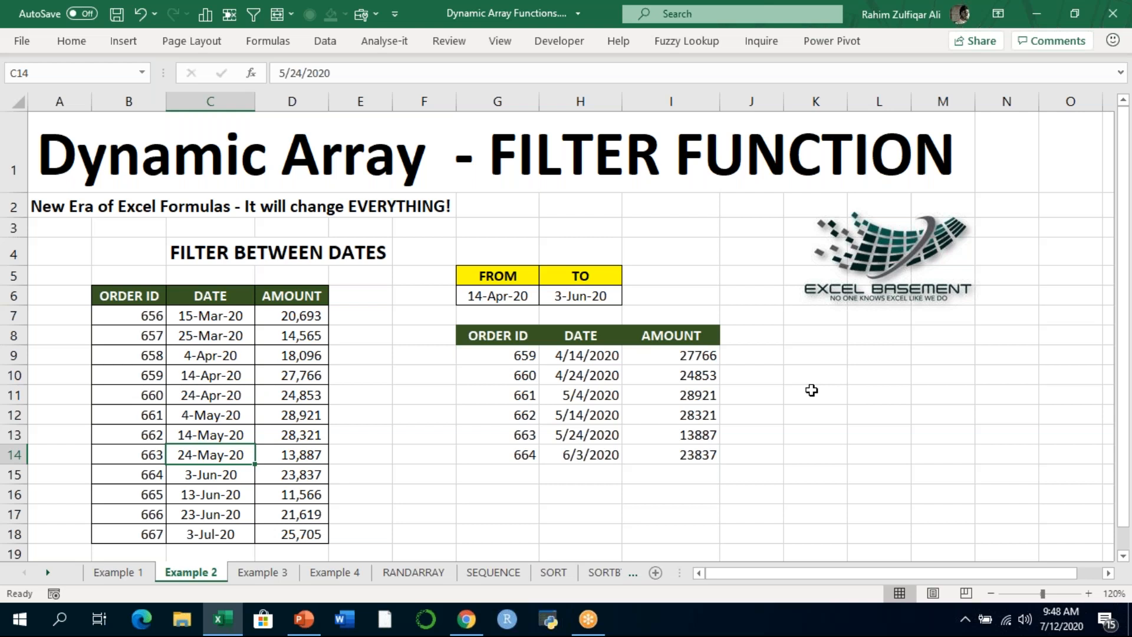
pyautogui.press('Left')
pyautogui.press('Up')
pyautogui.press('Right')
pyautogui.press('Right')
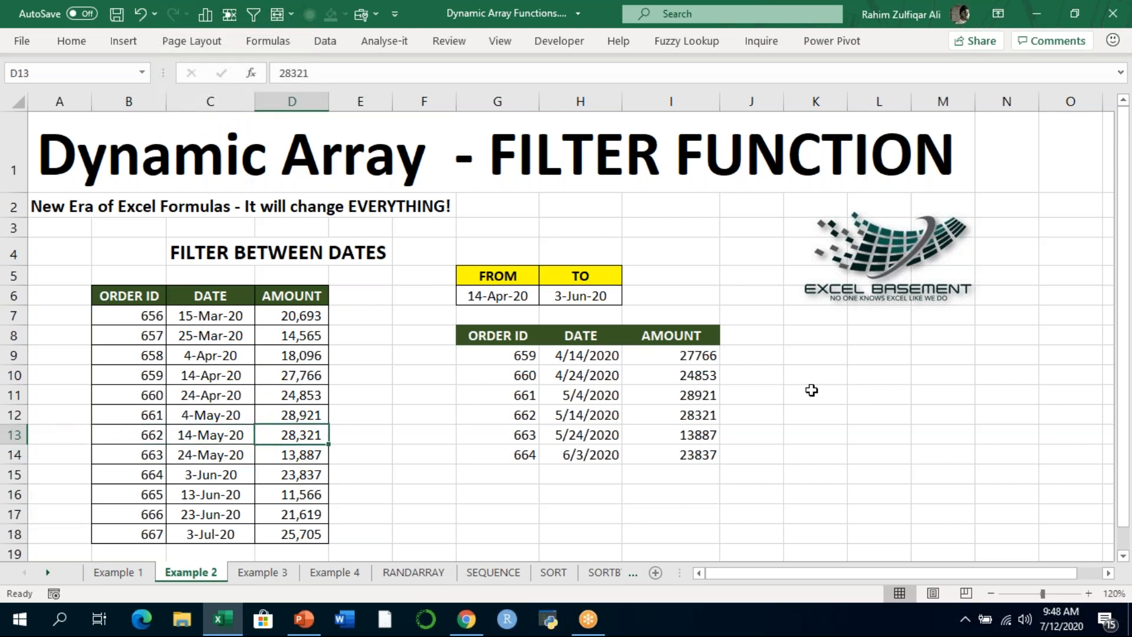
# - Set the amount of order 662 in D13 of the source table to 50000
pyautogui.press('Left')
pyautogui.press('Left')
pyautogui.press('Right')
pyautogui.press('Right')
pyautogui.write('50000')
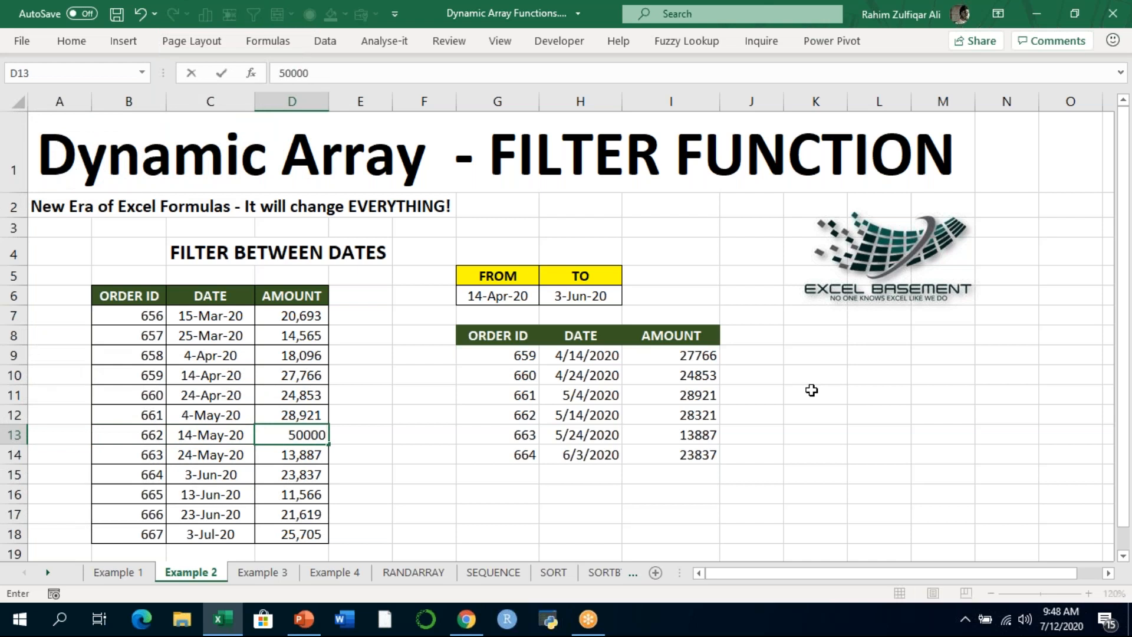
pyautogui.press('Return')
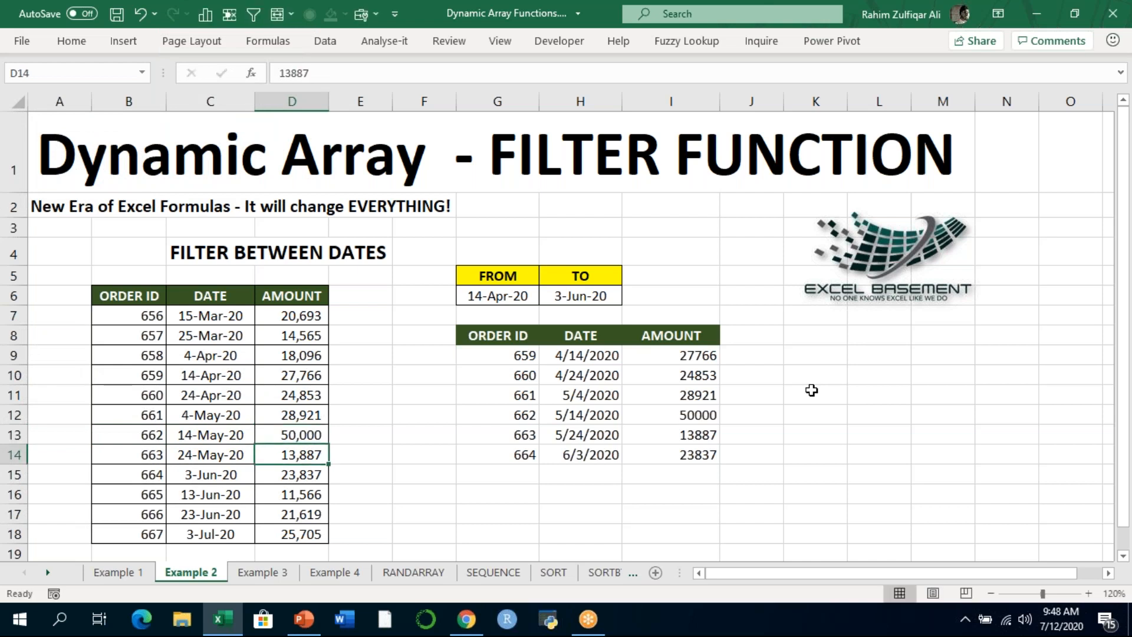
# - Compare the filtered orders with the source table, check the formula in G9, and save the workbook
pyautogui.click(695, 412)
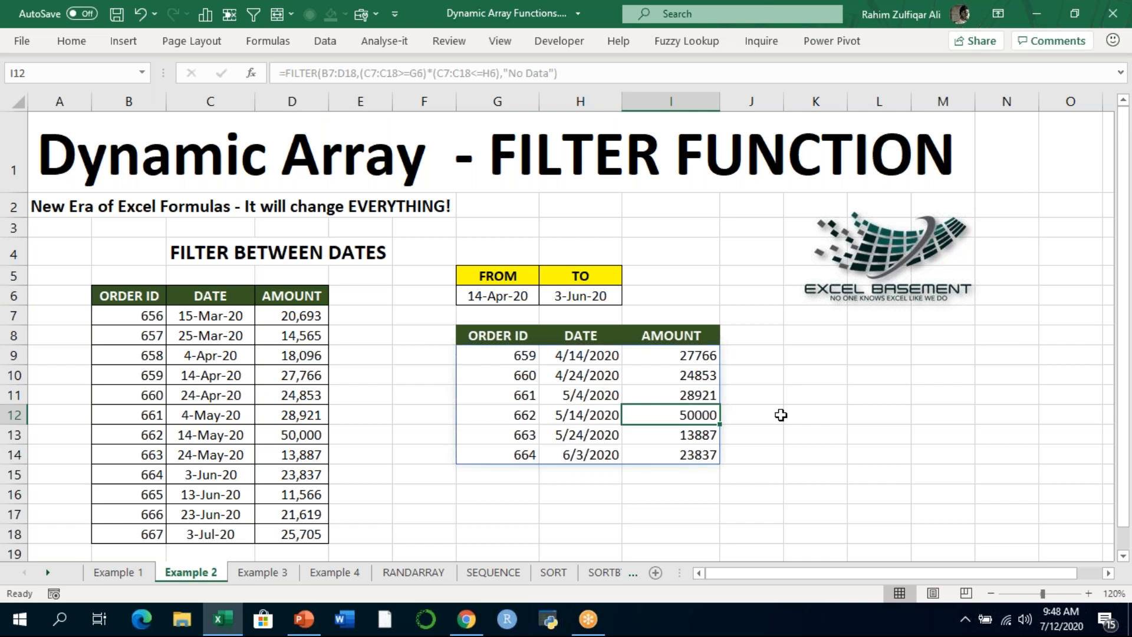
pyautogui.press('Left')
pyautogui.press('Up')
pyautogui.press('Left')
pyautogui.press('Up')
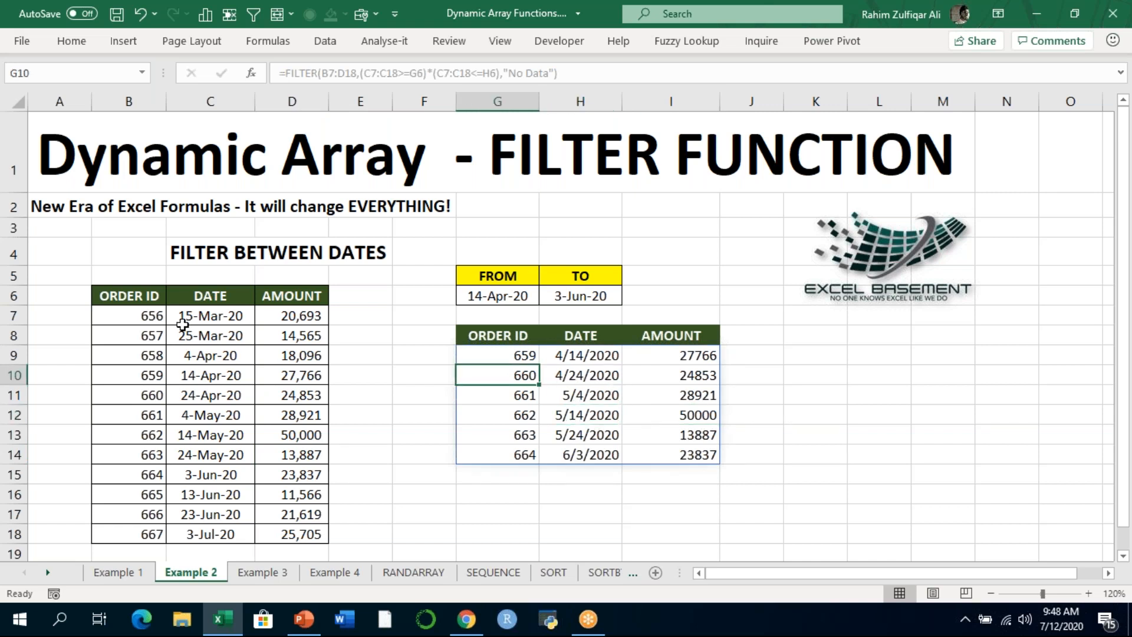
pyautogui.moveTo(144, 293); pyautogui.dragTo(296, 495)
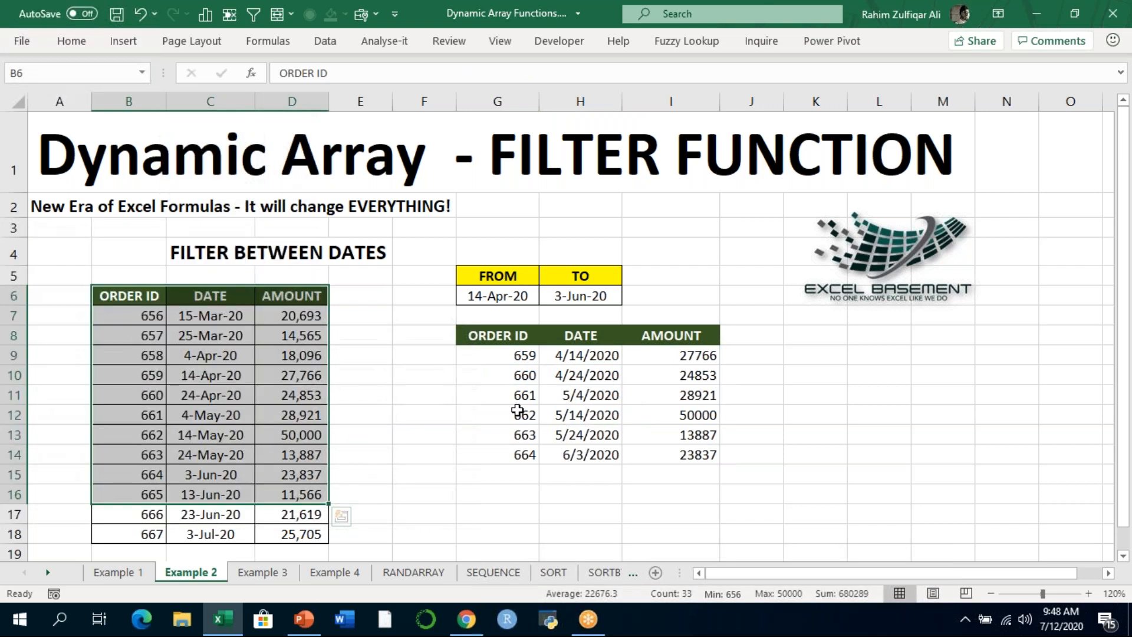
pyautogui.click(519, 413)
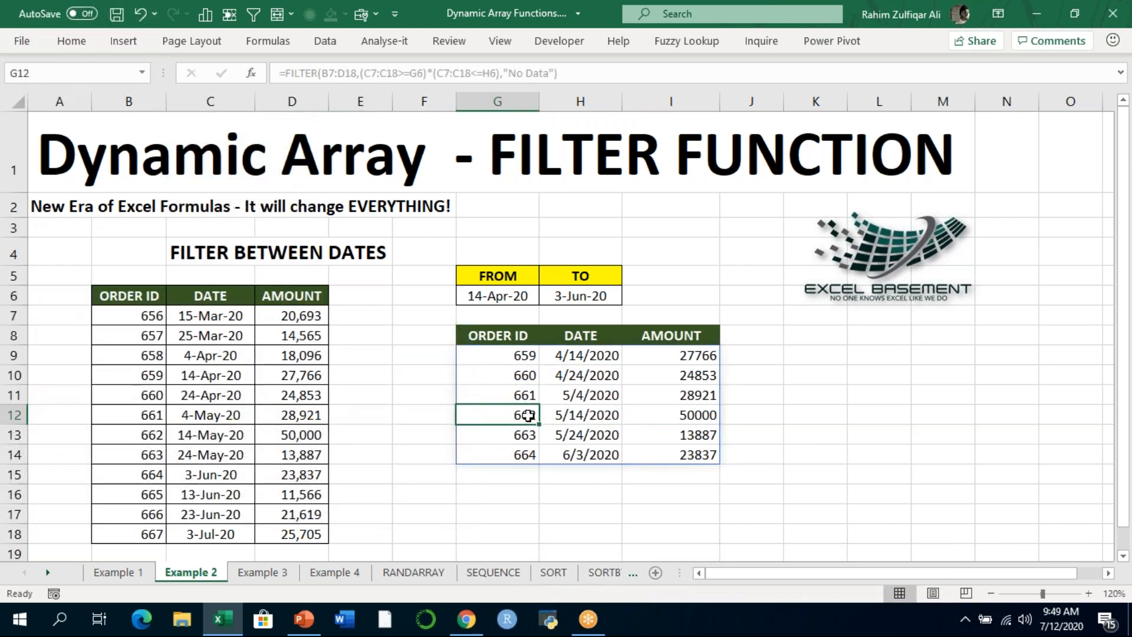
pyautogui.click(511, 355)
pyautogui.hotkey('ctrl', 's')
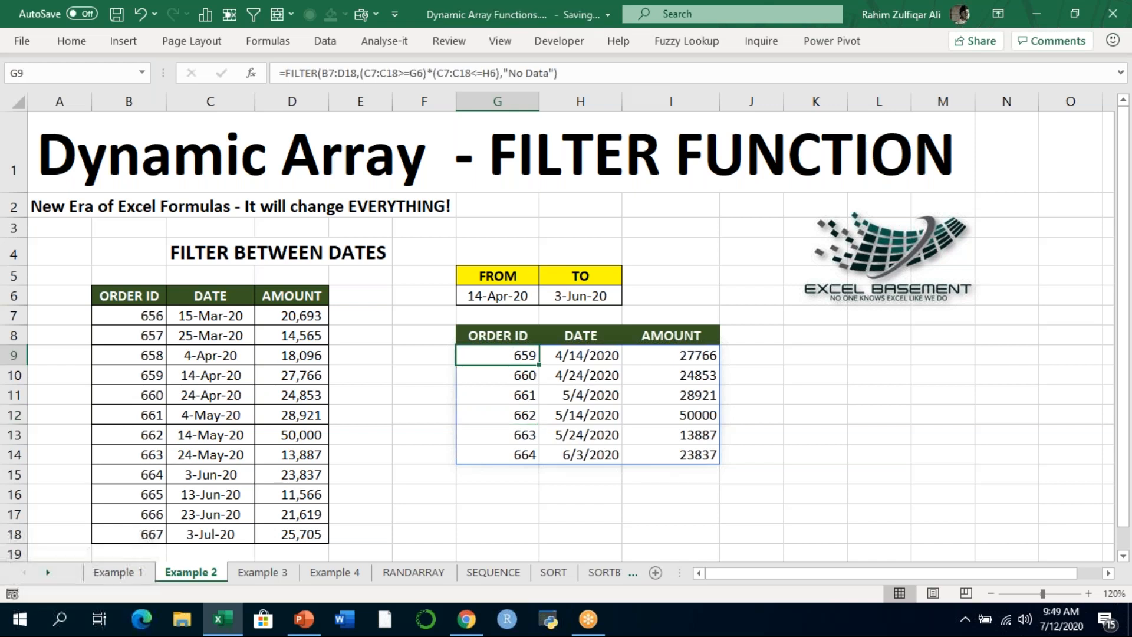
# - On the Example 3 sheet, start a FILTER formula in G7 with B7:D16 as the array
pyautogui.click(263, 572)
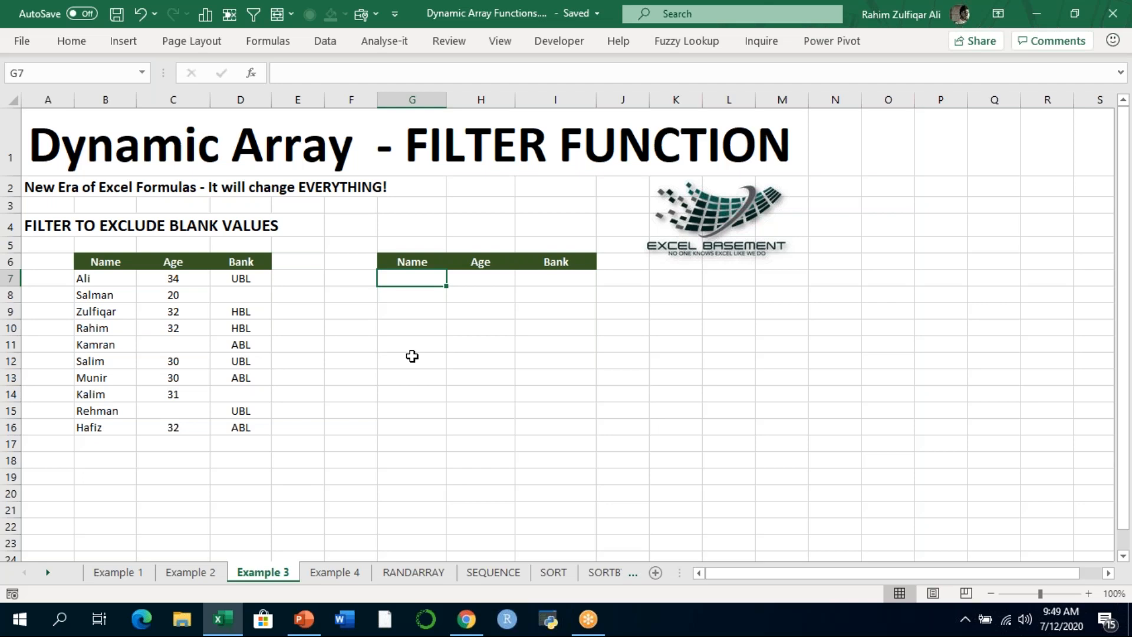
pyautogui.write('=filter')
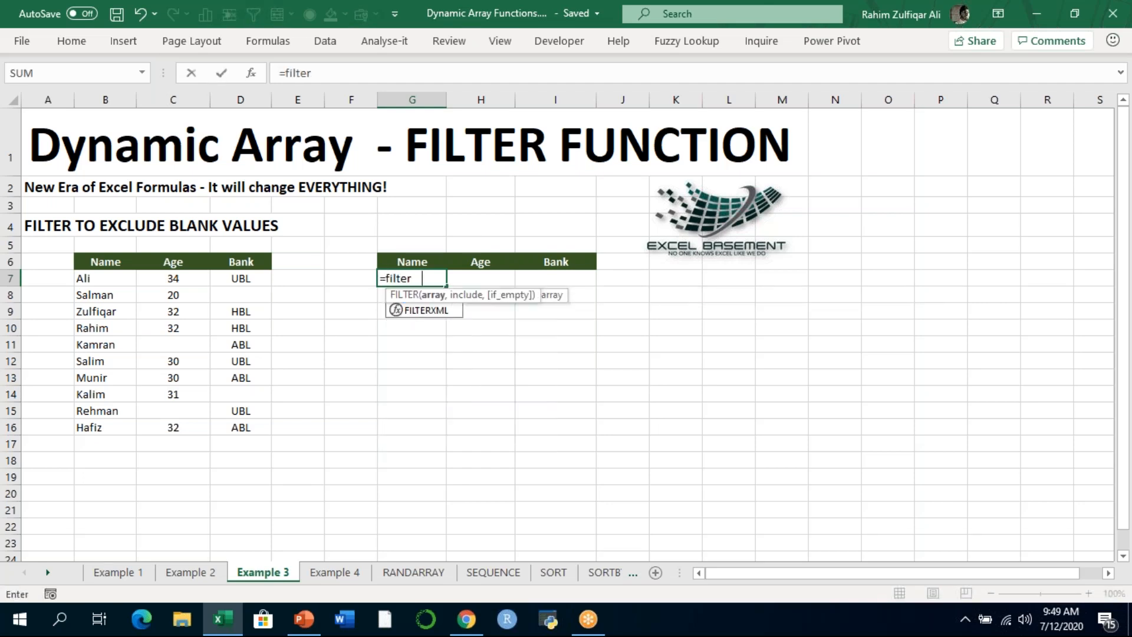
pyautogui.press('Tab')
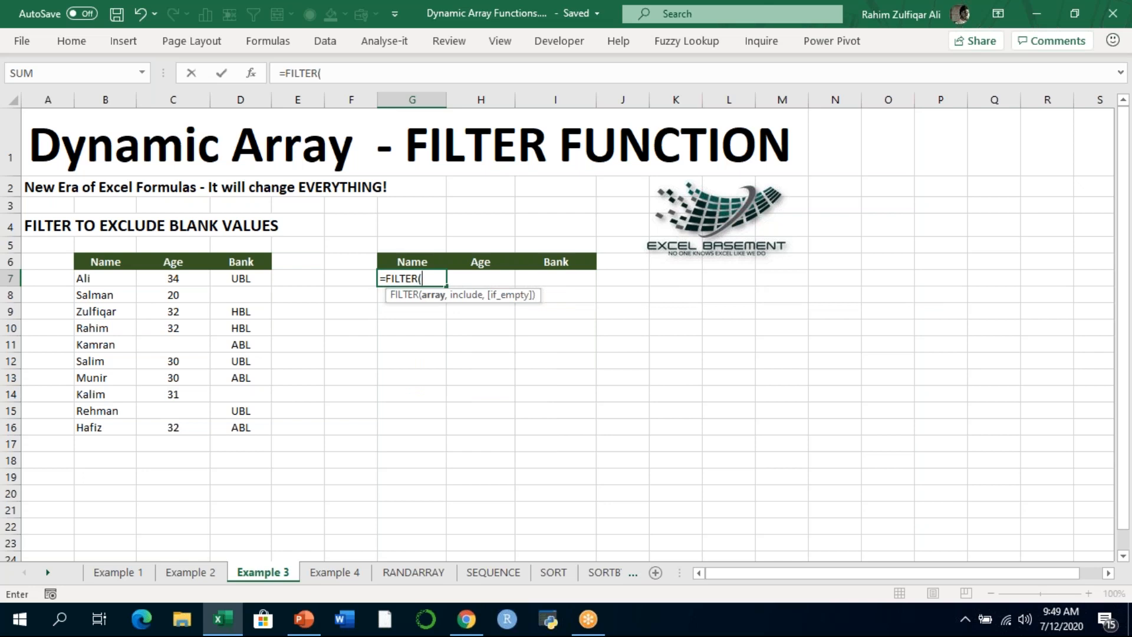
pyautogui.press('Left')
pyautogui.press('Left')
pyautogui.press('Left')
pyautogui.press('Left')
pyautogui.press('Left')
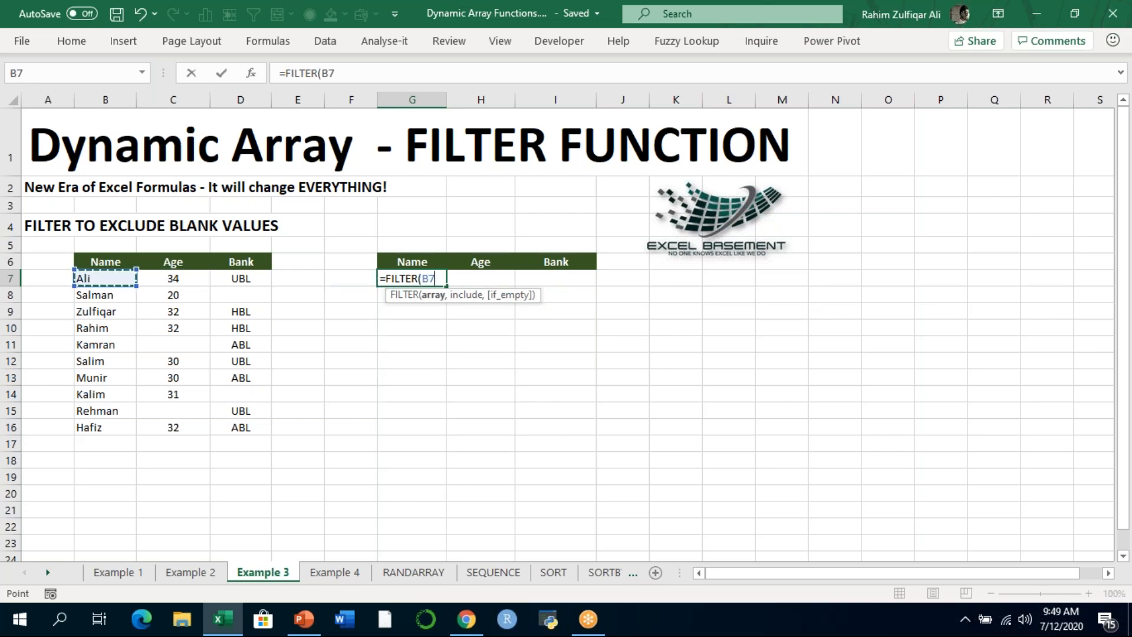
pyautogui.hotkey('ctrl', 'shift', 'Right')
pyautogui.hotkey('ctrl', 'shift', 'Down')
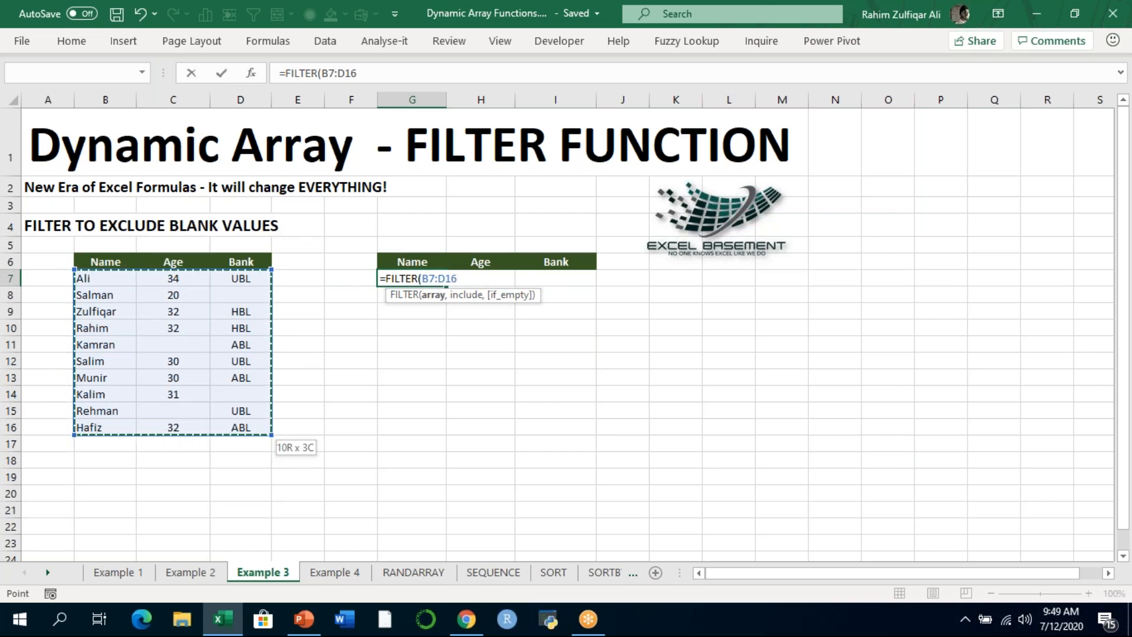
# - Add the include condition (C7:C16<>"") to the FILTER formula to exclude records with a blank age
pyautogui.write(',(')
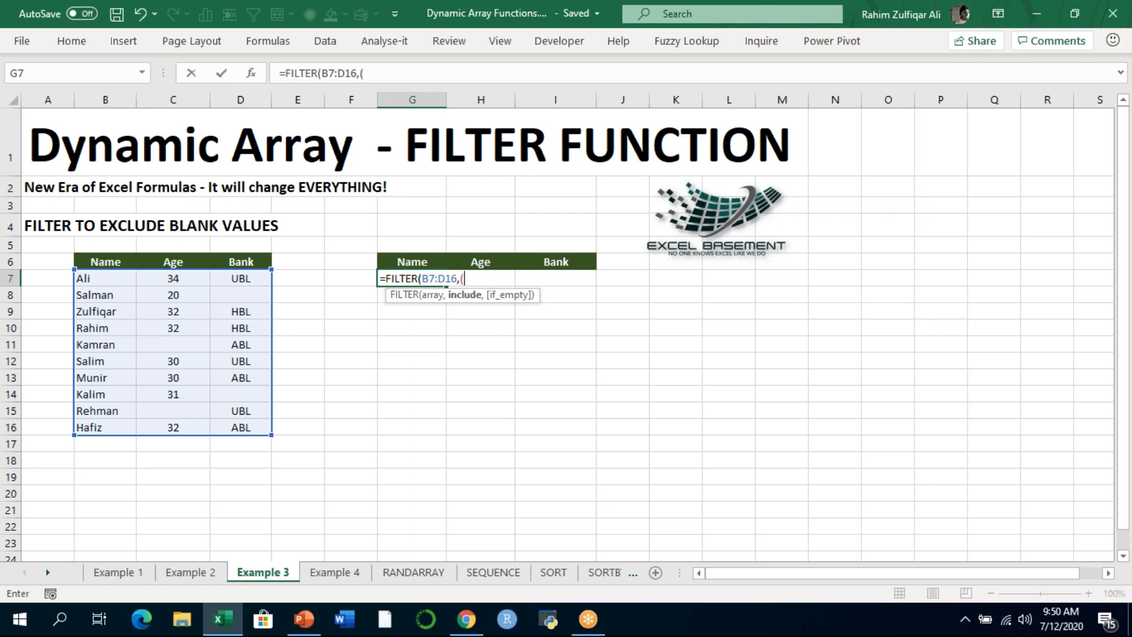
pyautogui.press('Left')
pyautogui.press('Left')
pyautogui.press('Left')
pyautogui.press('Left')
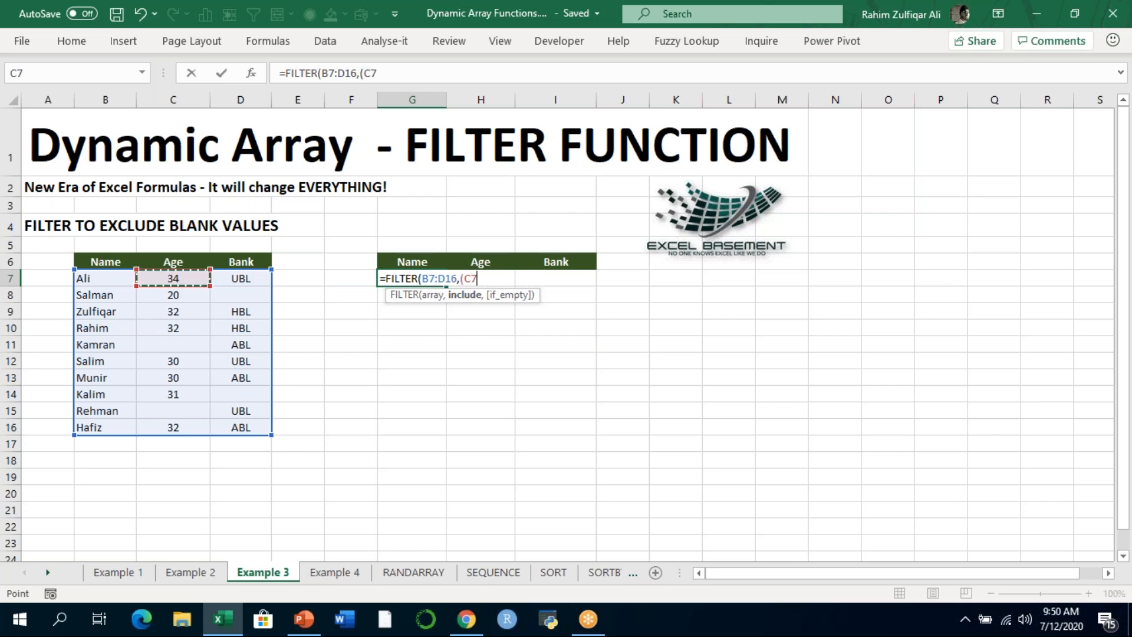
pyautogui.hotkey('ctrl', 'shift', 'Down')
pyautogui.hotkey('ctrl', 'shift', 'Down')
pyautogui.moveTo(206, 373); pyautogui.dragTo(206, 435)
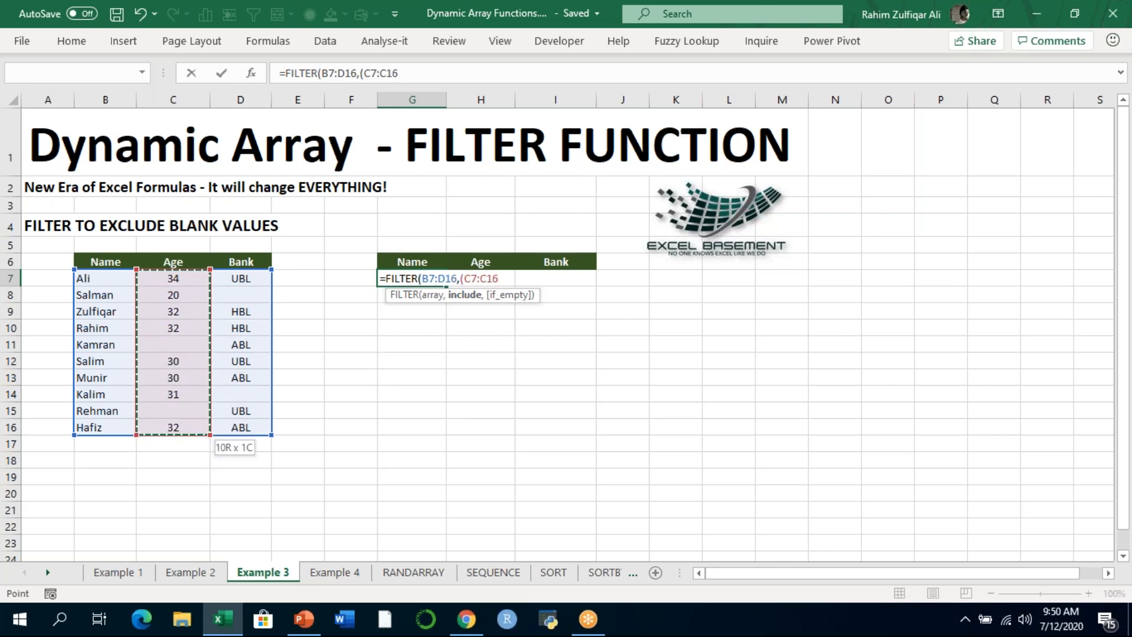
pyautogui.write('<>')
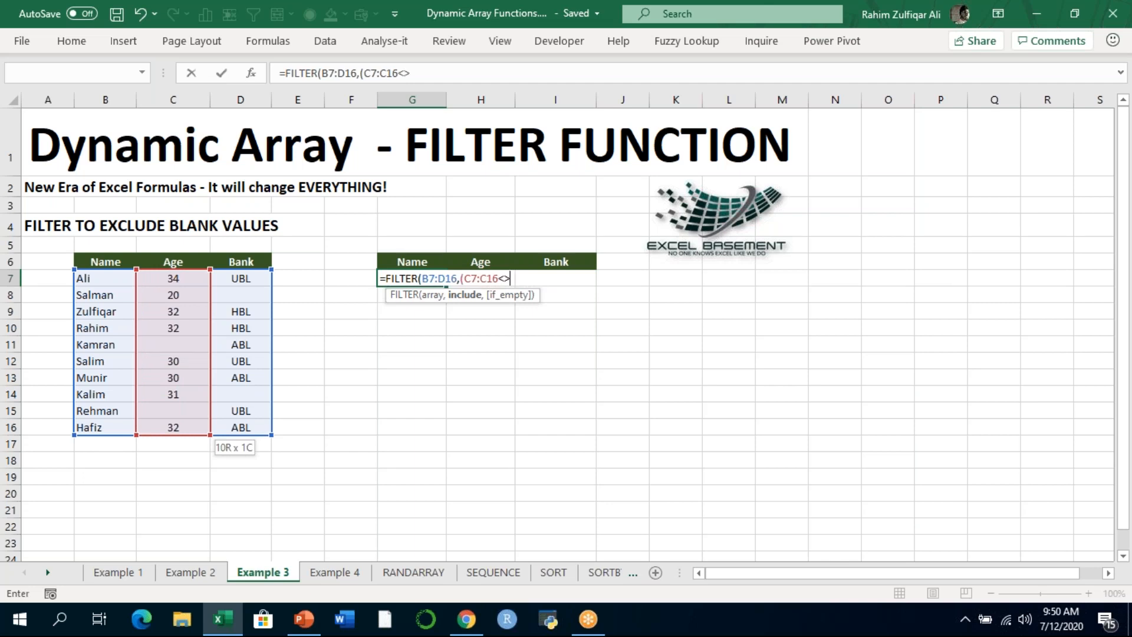
pyautogui.write('""')
pyautogui.write(')*(')
# - Multiply the include condition by a second one, D7:D16<>"", to exclude records with a blank bank
pyautogui.moveTo(245, 278); pyautogui.dragTo(240, 428)
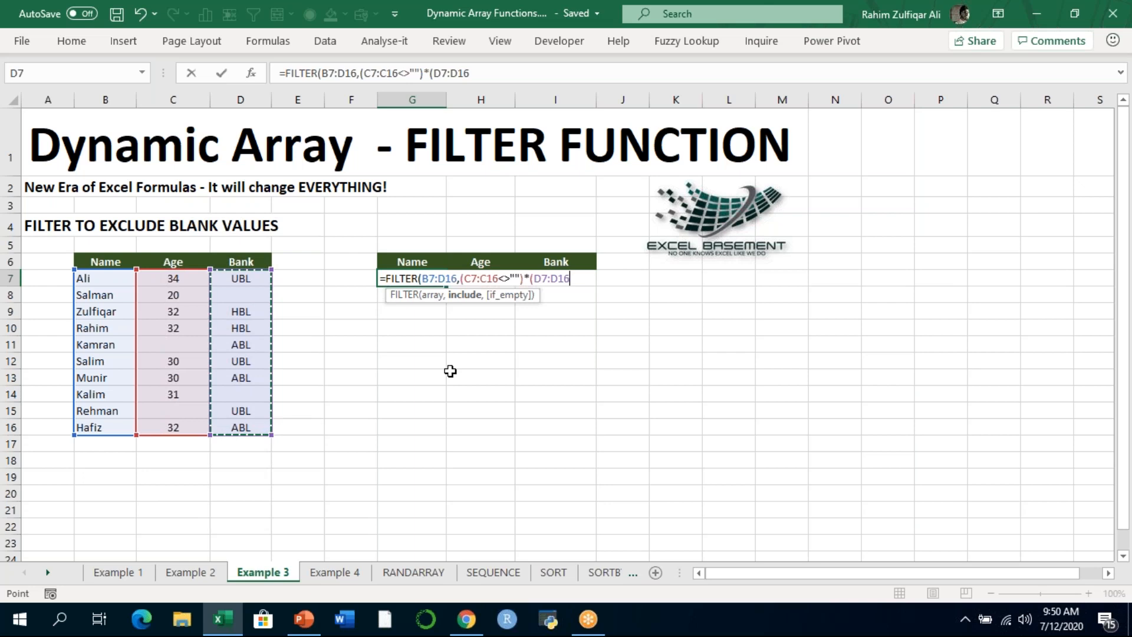
pyautogui.write('<>""')
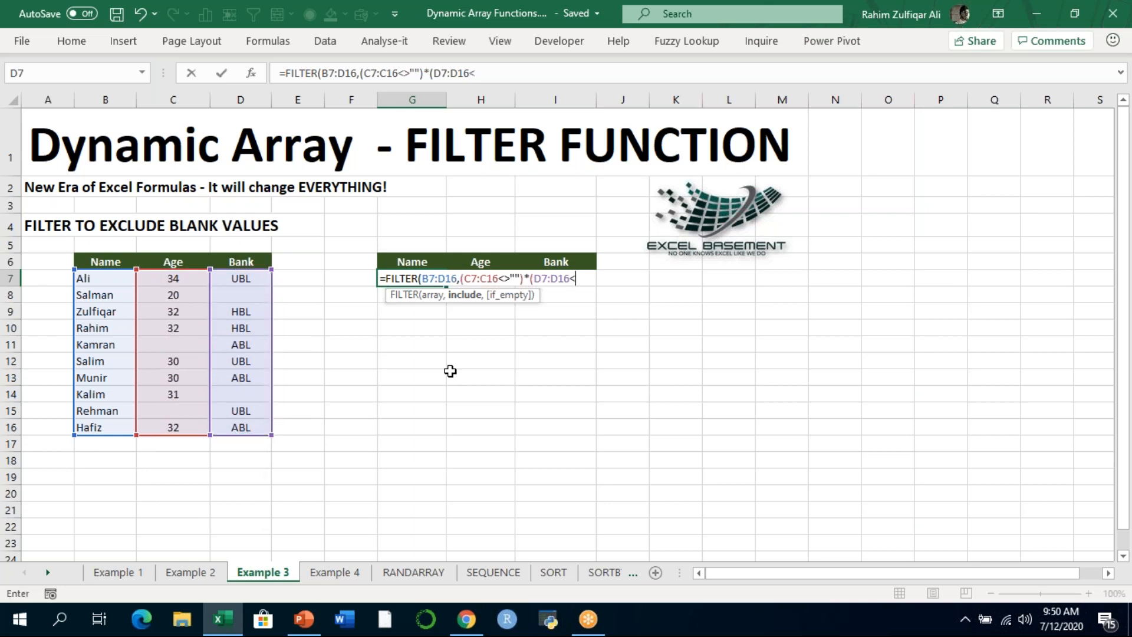
pyautogui.write('),"')
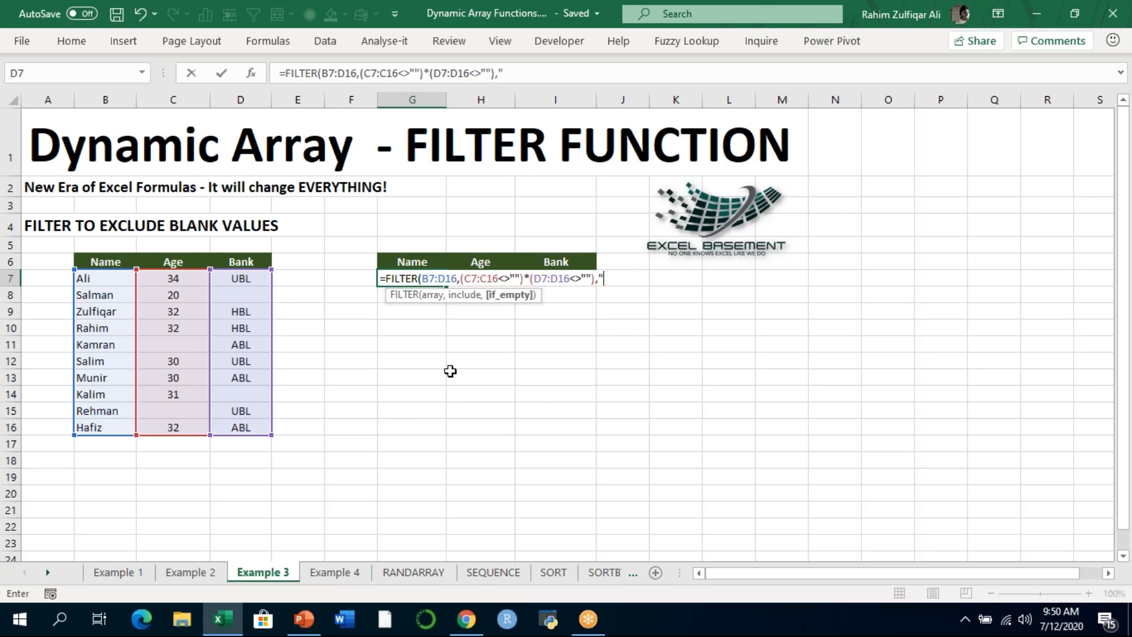
# - Set the if_empty argument to "No Data" and enter the completed non-blank filter formula in G7
pyautogui.write('No Data")')
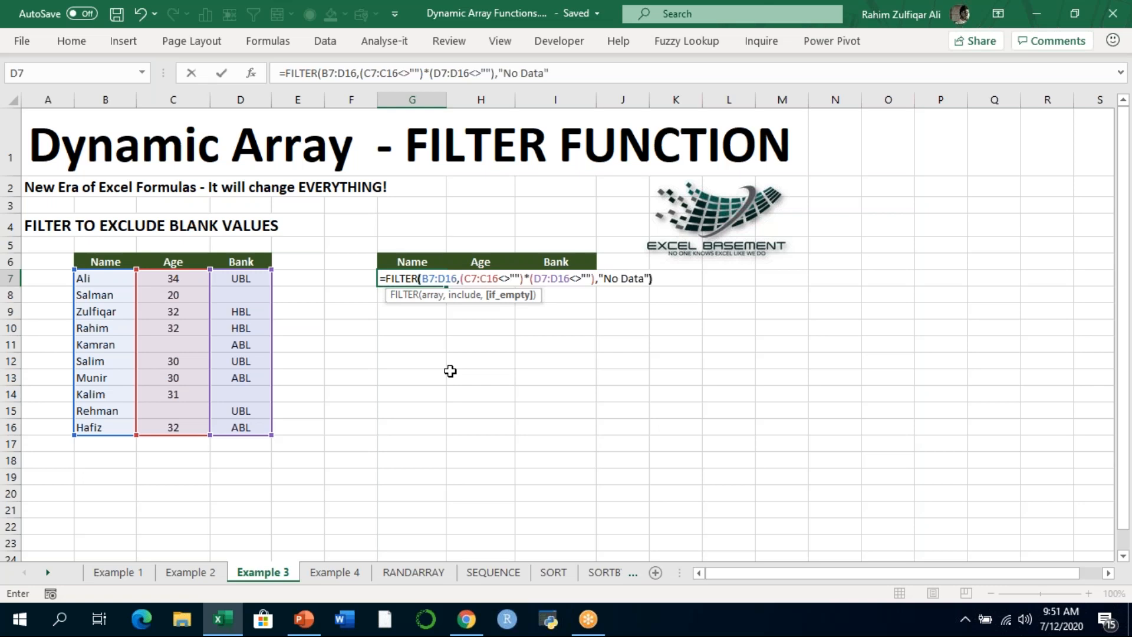
pyautogui.press('Return')
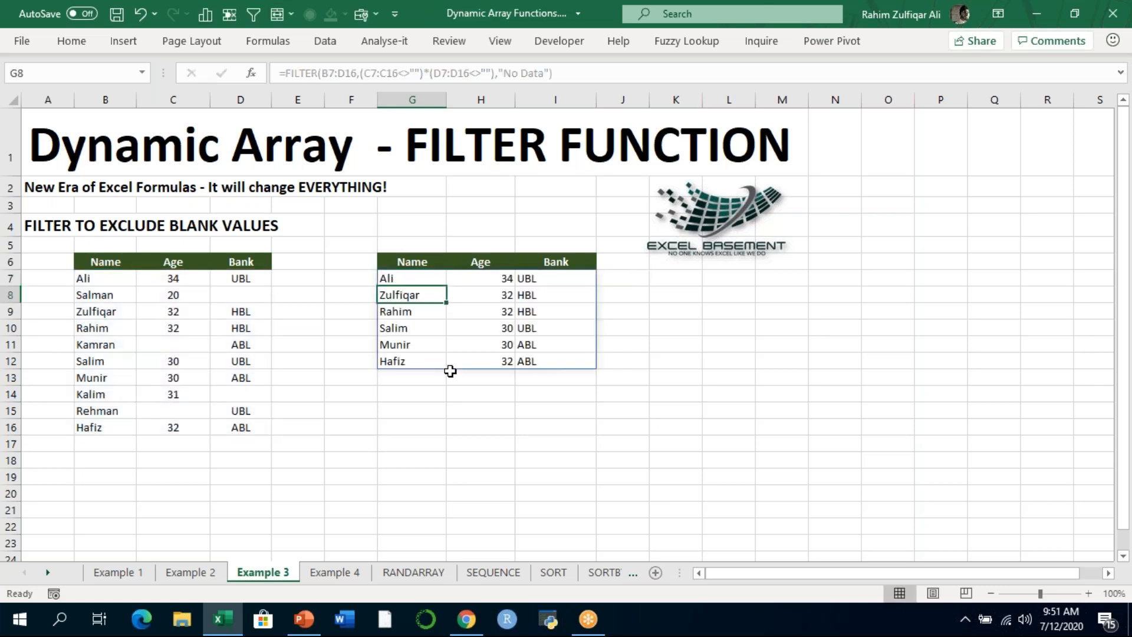
pyautogui.press('Up')
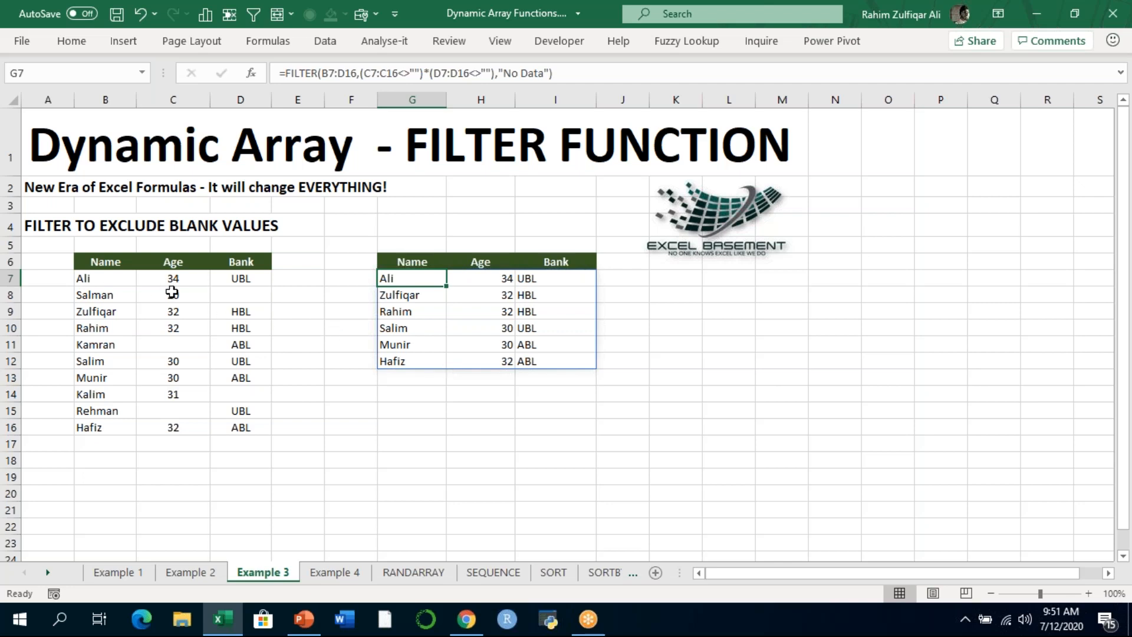
# - Check the record in row 9 of the source table and clear its bank value in D9
pyautogui.click(236, 313)
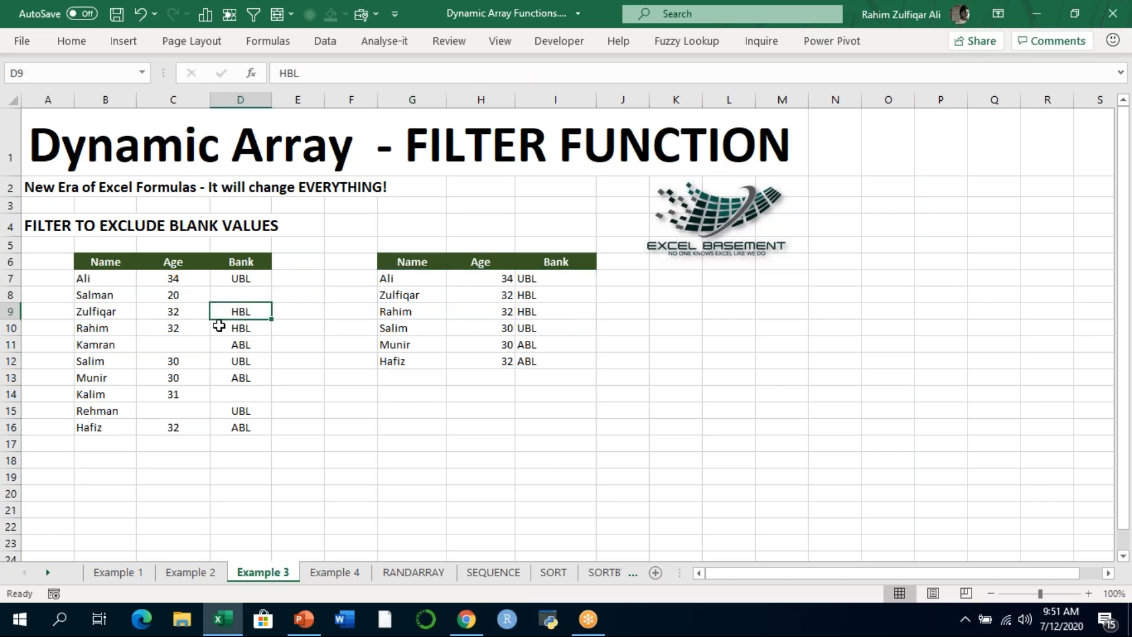
pyautogui.click(102, 314)
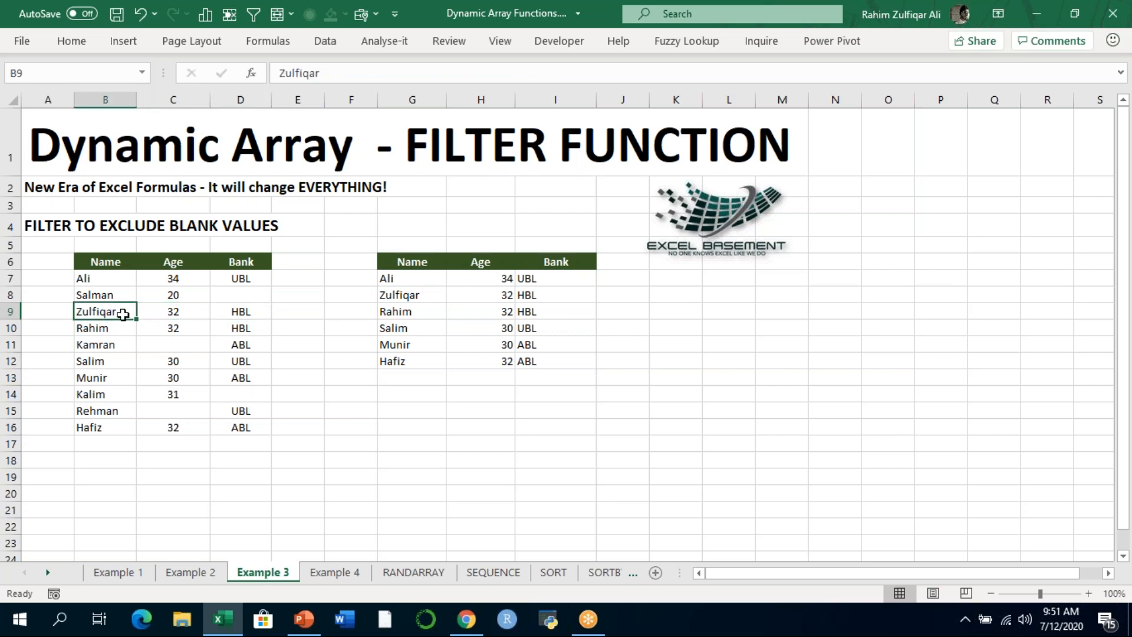
pyautogui.click(173, 313)
pyautogui.click(230, 314)
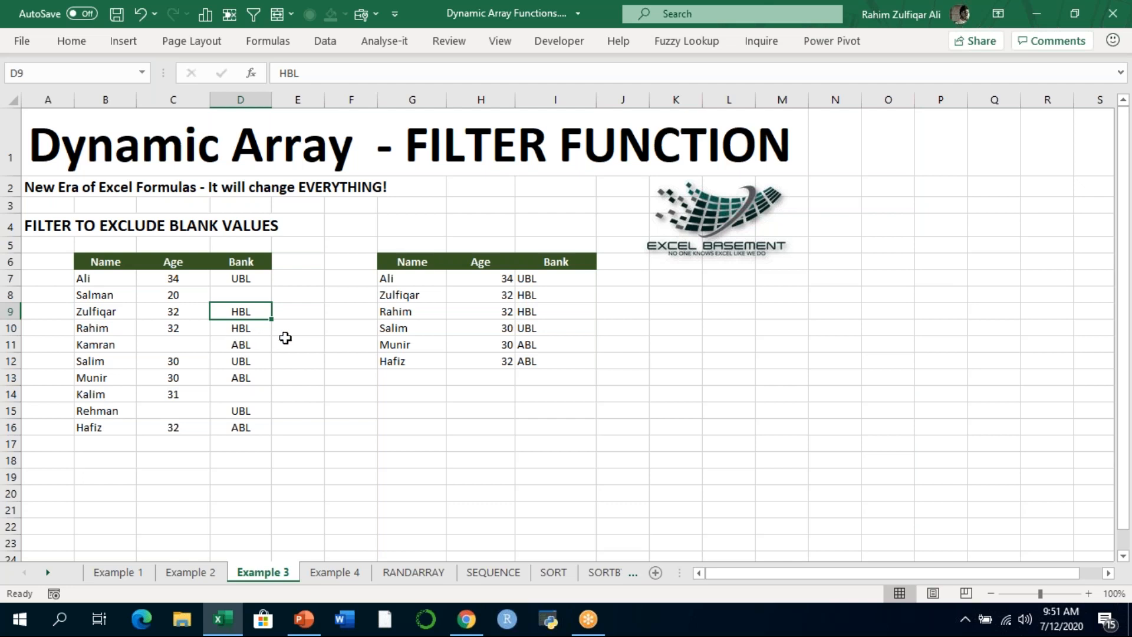
pyautogui.press('Delete')
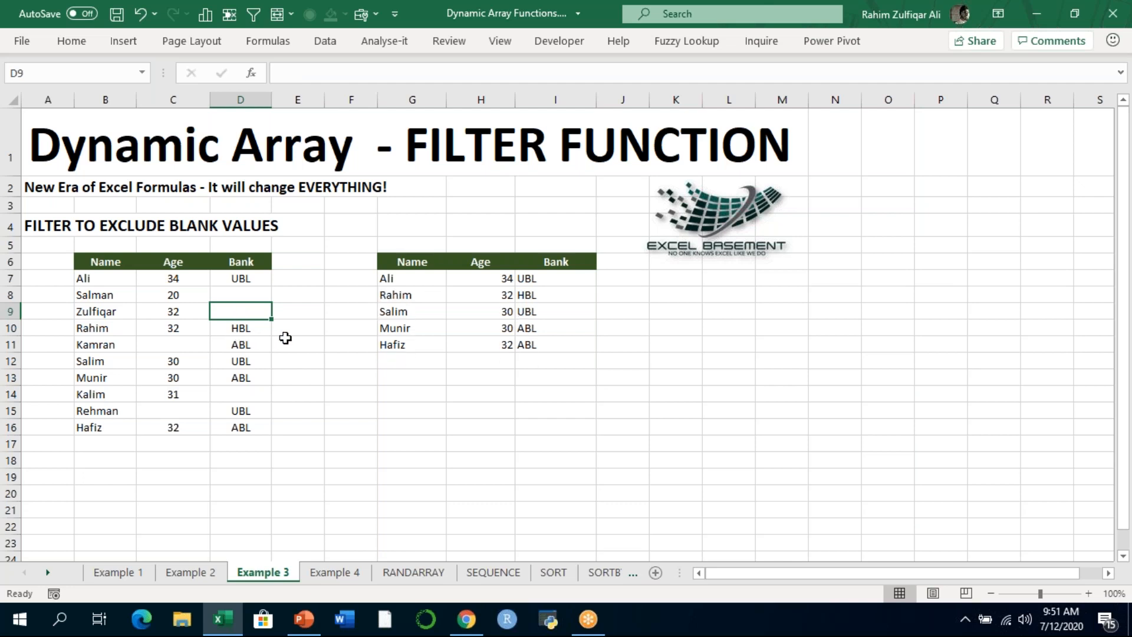
# - Examine the filtered records and the formula in G7, and undo the clearing of D9
pyautogui.moveTo(432, 277); pyautogui.dragTo(532, 340)
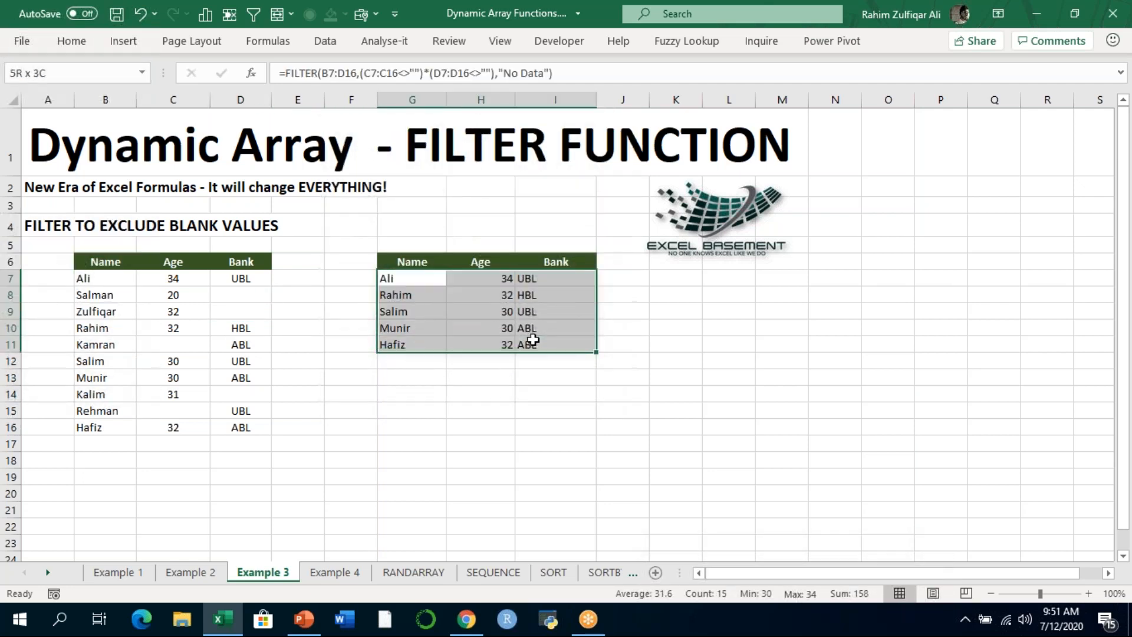
pyautogui.click(468, 296)
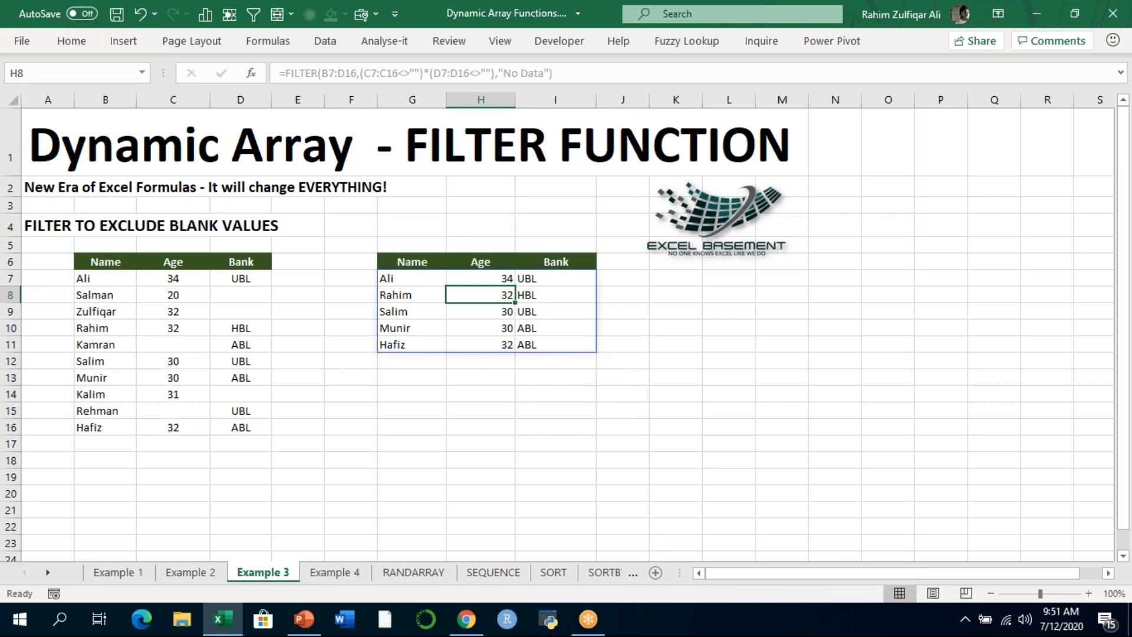
pyautogui.click(431, 280)
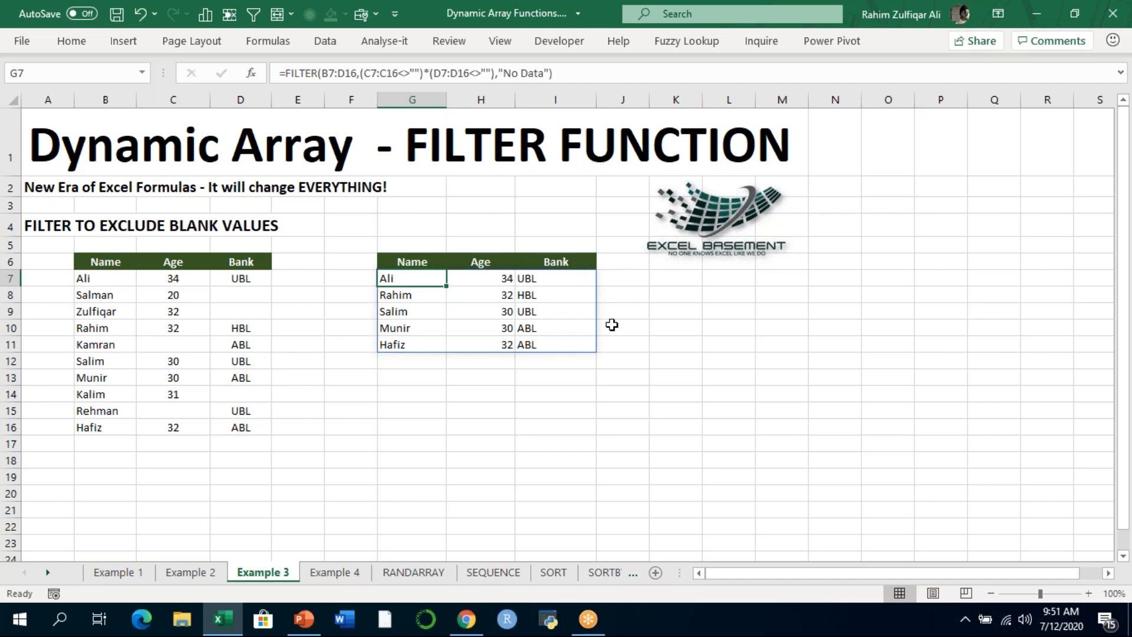
pyautogui.hotkey('ctrl', 'z')
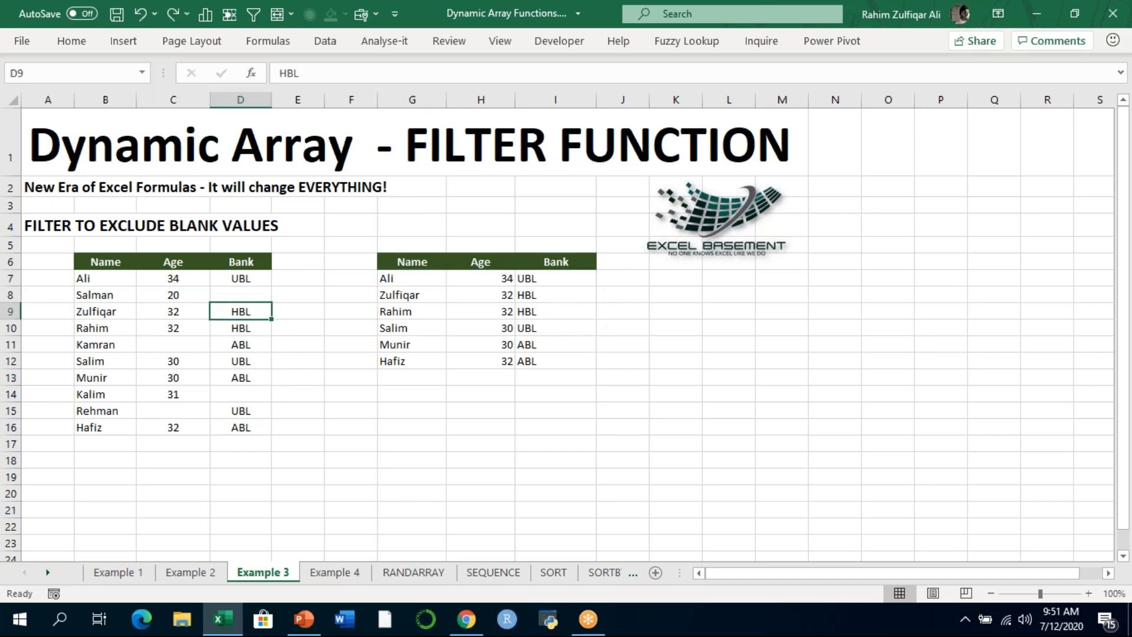
# - Open the Example 4 sheet and examine the Bank and Name source table for the exact match filter
pyautogui.click(335, 572)
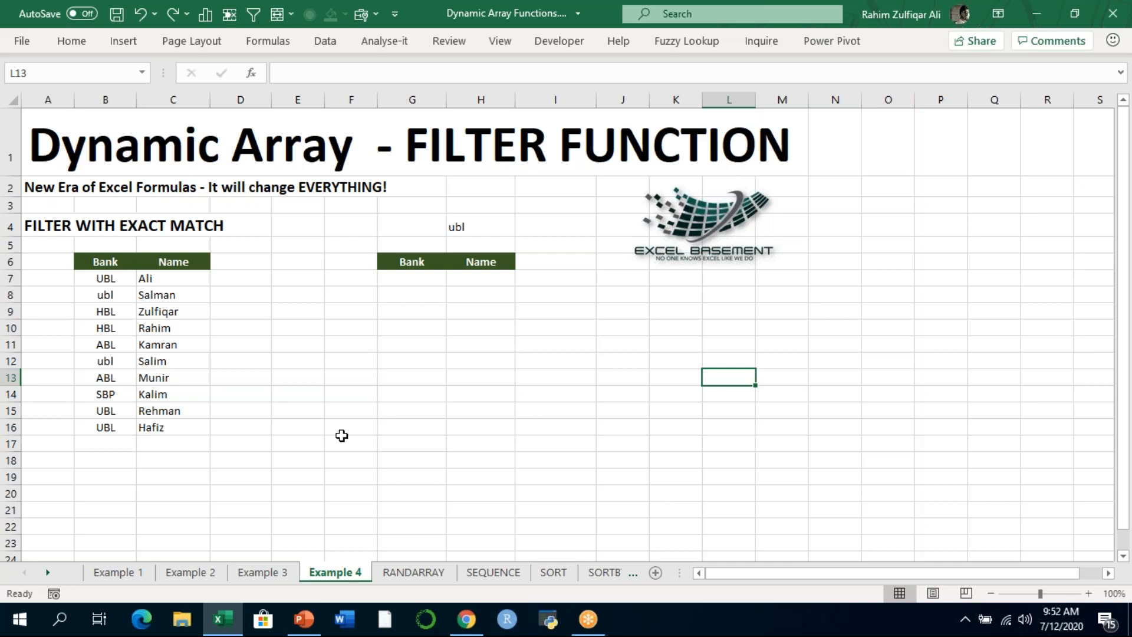
pyautogui.press('Left')
pyautogui.press('Left')
pyautogui.press('Left')
pyautogui.press('Left')
pyautogui.press('Left')
pyautogui.press('Left')
pyautogui.press('Left')
pyautogui.press('Left')
pyautogui.press('Left')
pyautogui.press('Up')
pyautogui.press('Up')
pyautogui.press('Up')
pyautogui.press('Up')
pyautogui.press('Up')
pyautogui.press('Up')
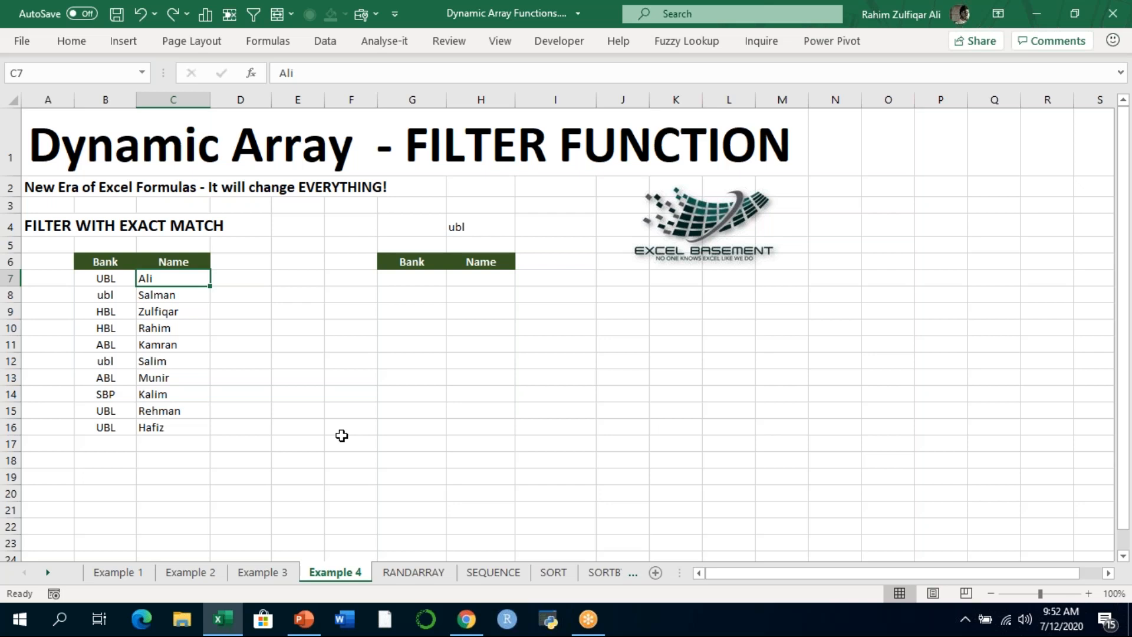
# - Start a FILTER formula in G7 of the Example 4 sheet with B7:C16 as the array
pyautogui.press('Right')
pyautogui.press('Right')
pyautogui.press('Right')
pyautogui.press('Right')
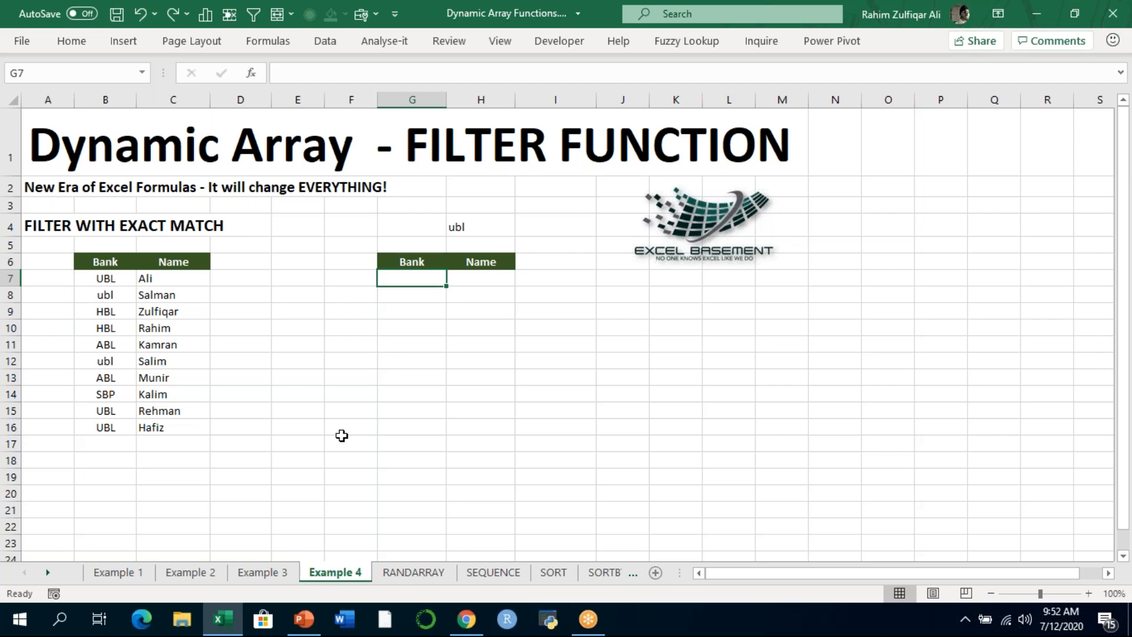
pyautogui.write('=FILTER(')
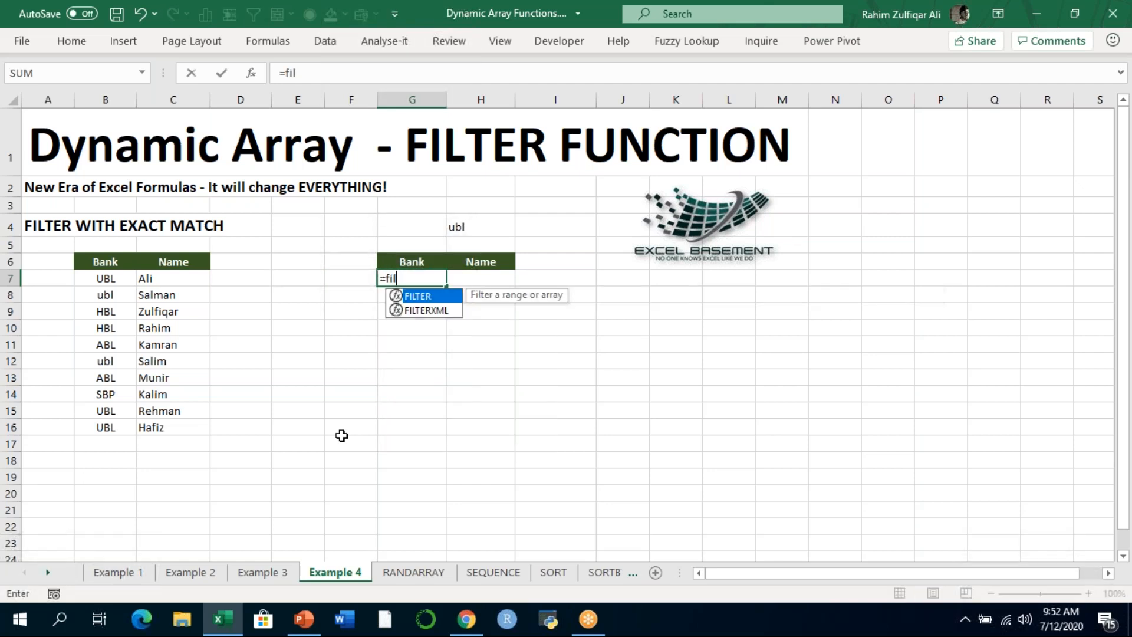
pyautogui.press('Left')
pyautogui.press('Left')
pyautogui.press('Left')
pyautogui.press('Left')
pyautogui.press('Left')
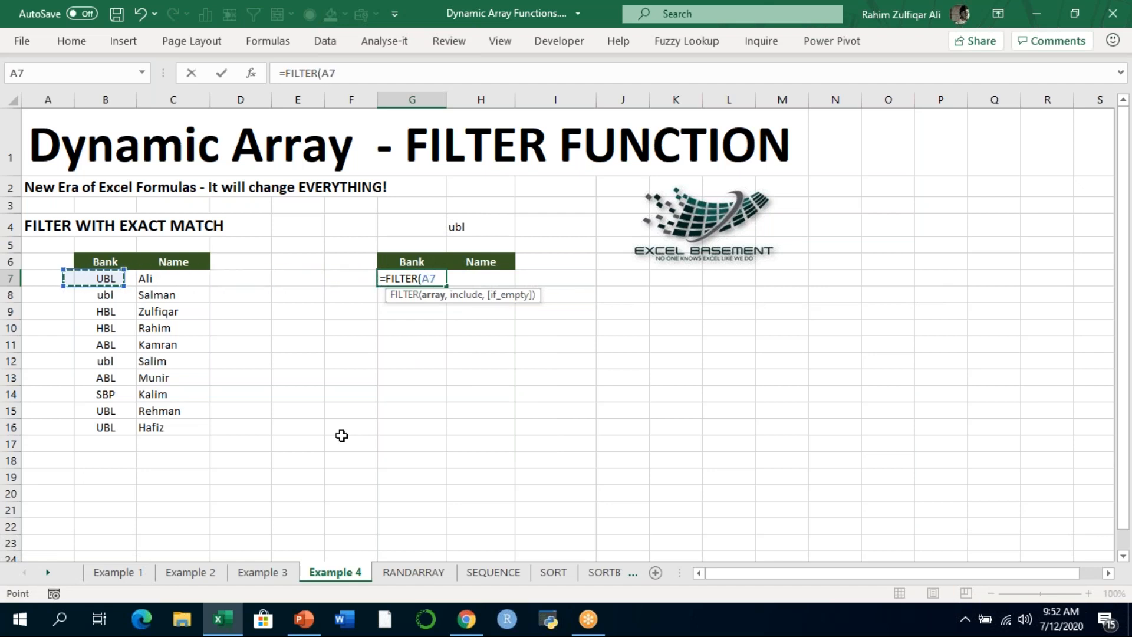
pyautogui.hotkey('shift', 'Right')
pyautogui.hotkey('ctrl', 'shift', 'Down')
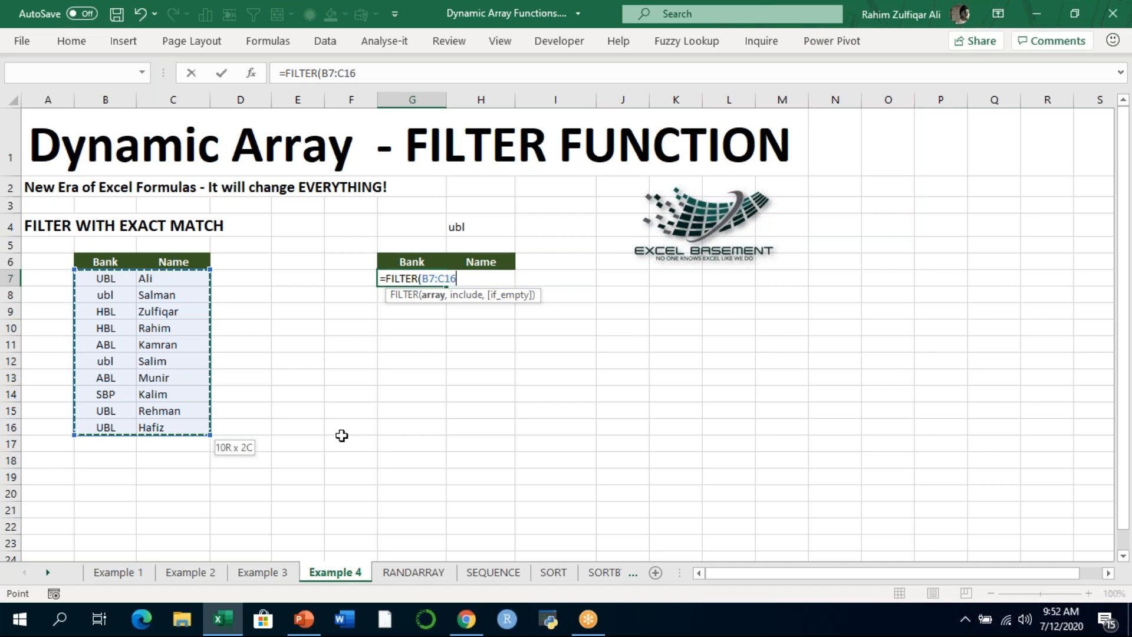
pyautogui.write(',')
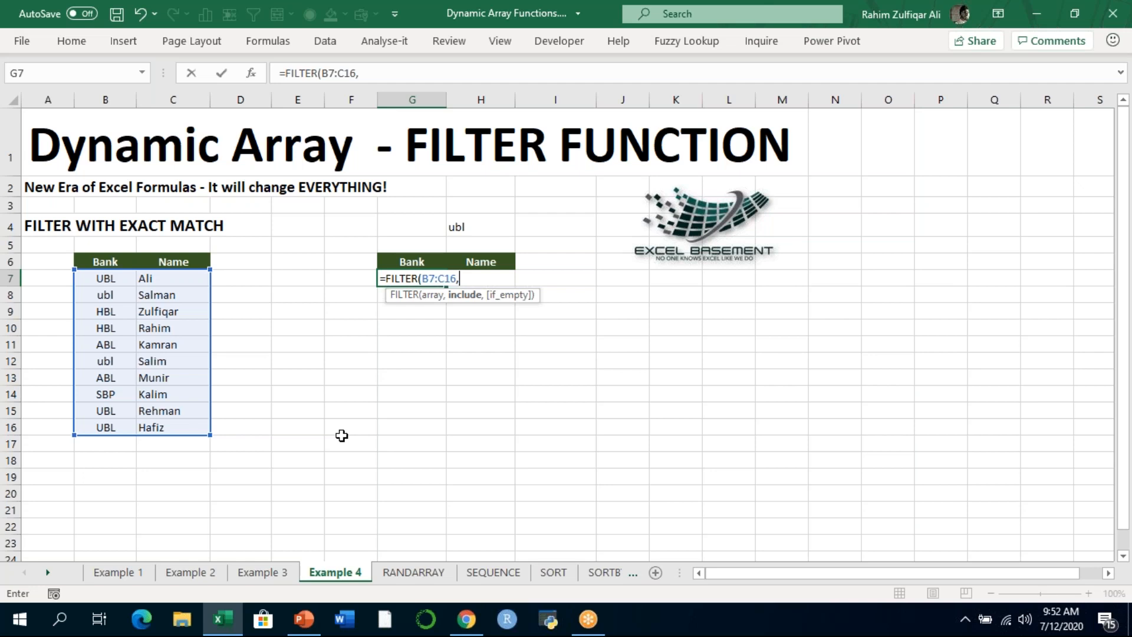
# - Use the EXACT function as the include argument, with the bank range B7:B16 as its first text
pyautogui.write('exa')
pyautogui.press('Tab')
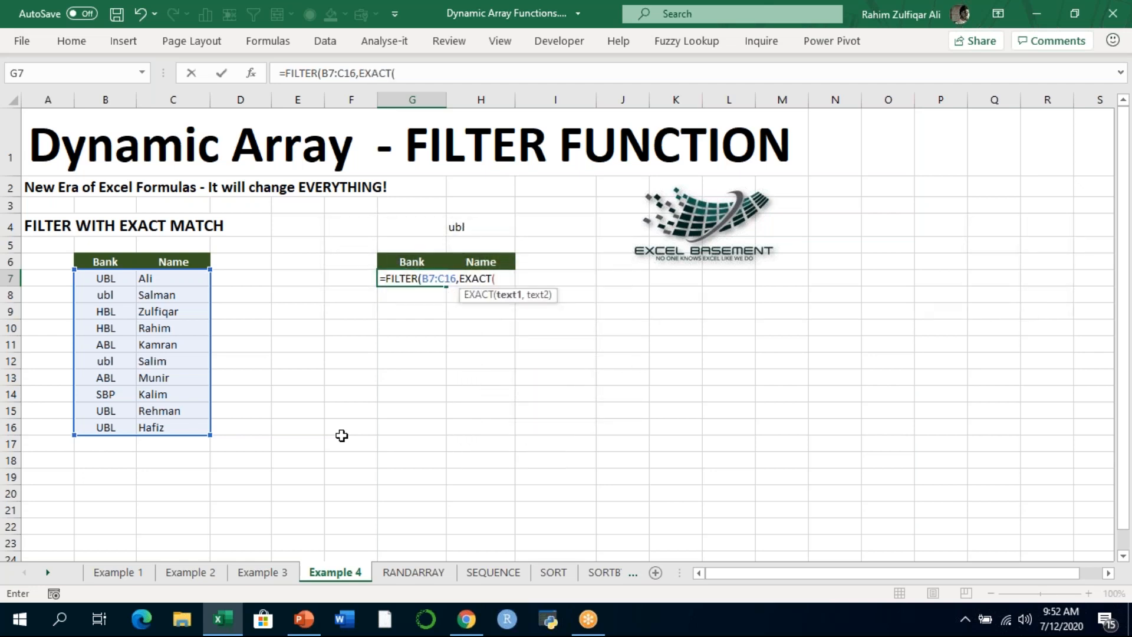
pyautogui.press('Left')
pyautogui.press('Left')
pyautogui.press('Left')
pyautogui.press('Left')
pyautogui.press('Left')
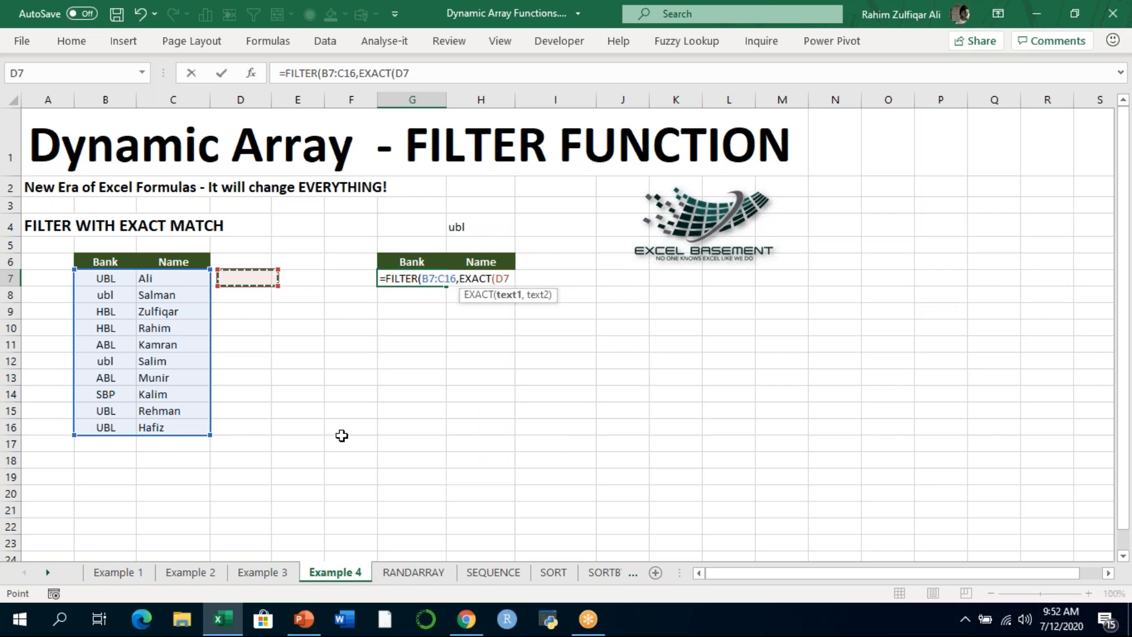
pyautogui.hotkey('ctrl', 'shift', 'Down')
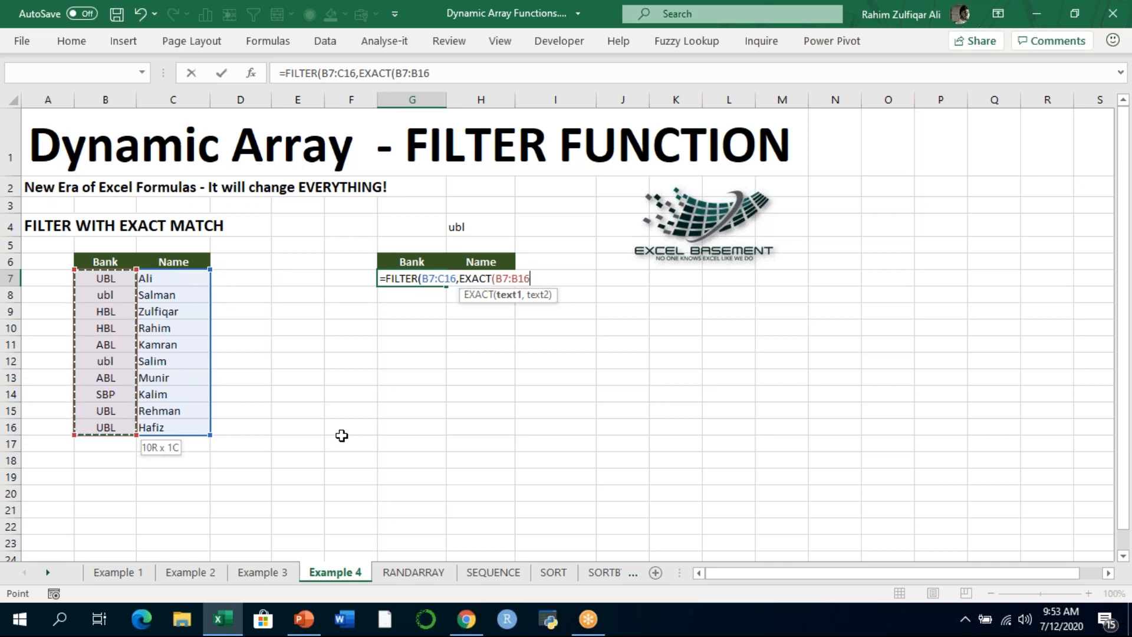
# - Set H4 as the second text of EXACT, close both functions and enter the formula in G7
pyautogui.write(',')
pyautogui.press('Up')
pyautogui.press('Up')
pyautogui.press('Up')
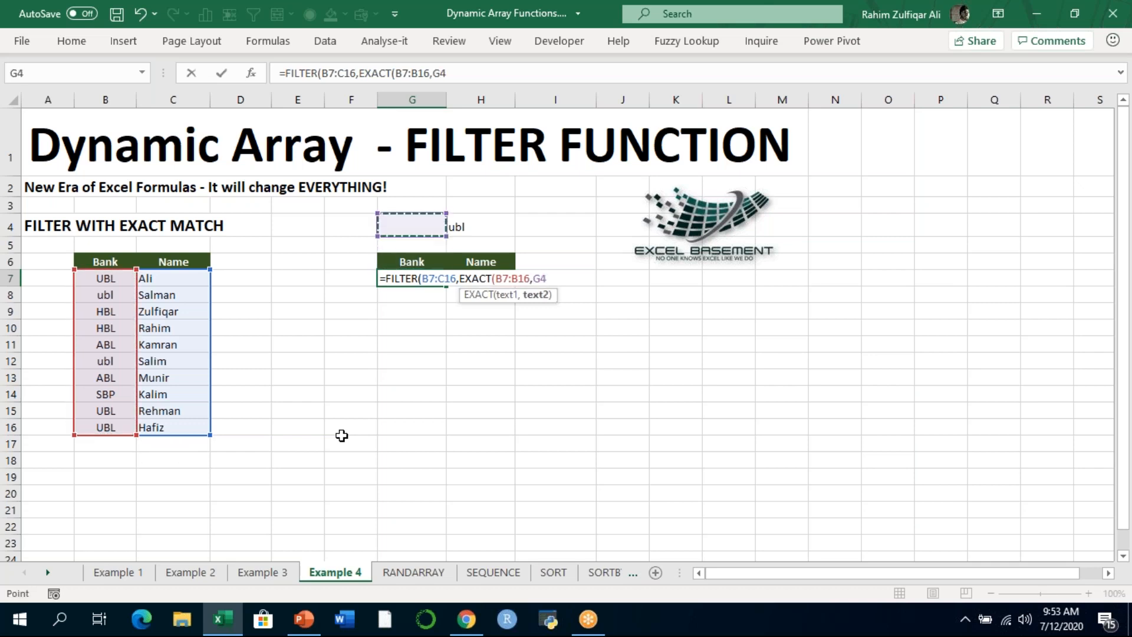
pyautogui.press('Right')
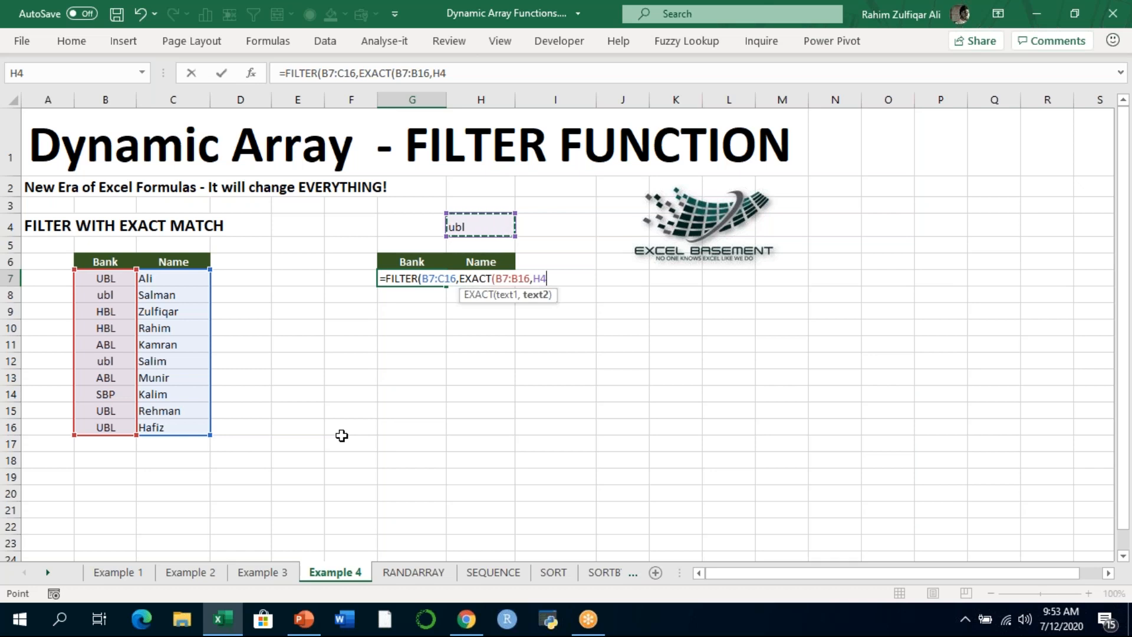
pyautogui.write('))')
pyautogui.press('Return')
# - Examine the filtered Bank and Name records spilled from G7 against the lowercase bank criterion
pyautogui.press('Up')
pyautogui.press('Right')
pyautogui.press('Left')
pyautogui.press('Left')
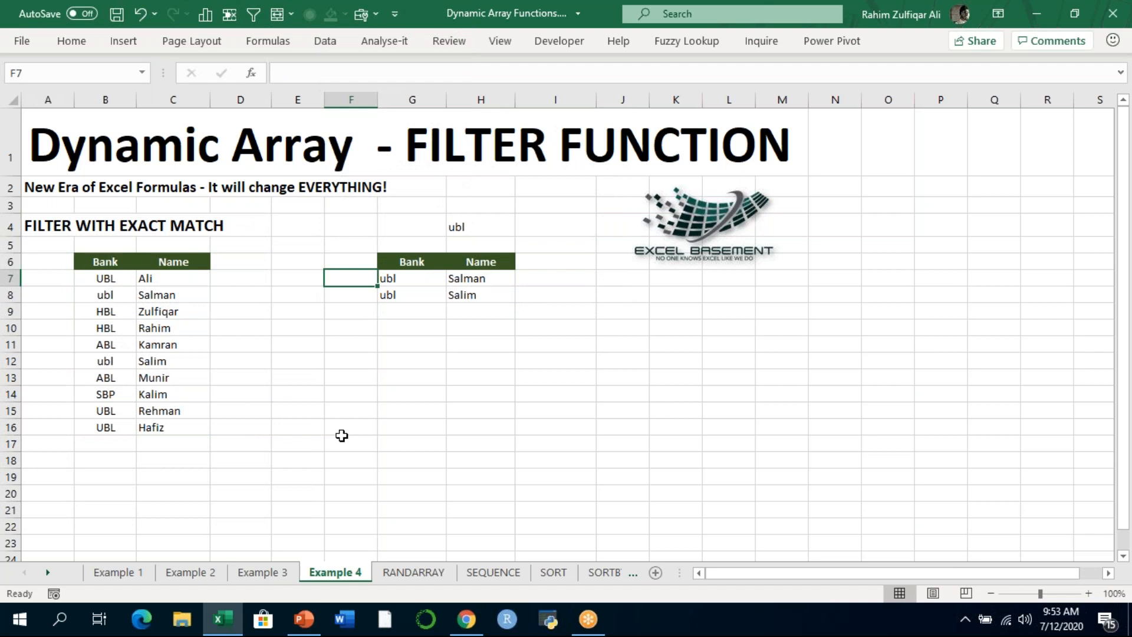
pyautogui.press('Right')
pyautogui.press('Right')
pyautogui.press('Down')
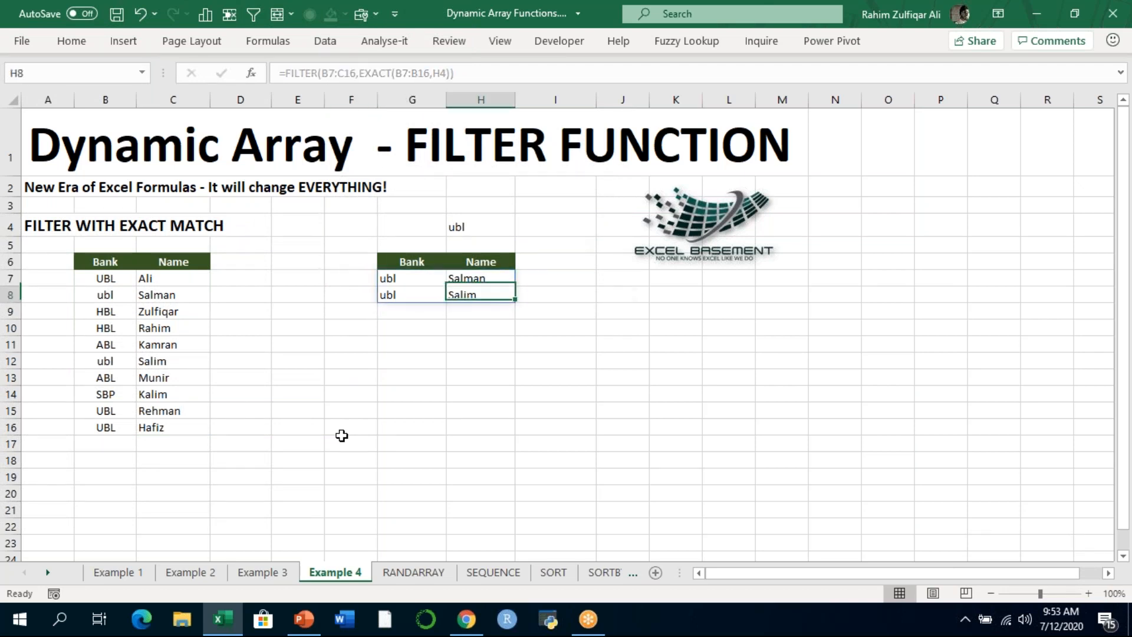
pyautogui.press('Left')
pyautogui.press('Up')
pyautogui.press('Up')
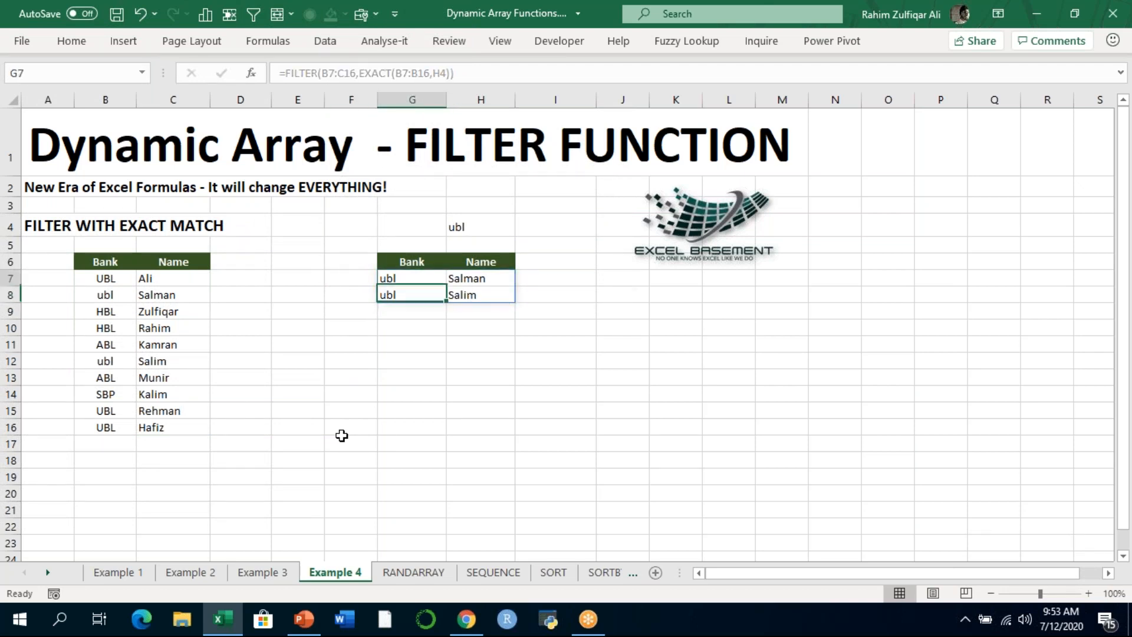
# - Change the bank criterion in H4 to uppercase UBL
pyautogui.press('Up')
pyautogui.press('Up')
pyautogui.press('Right')
pyautogui.write('UBL')
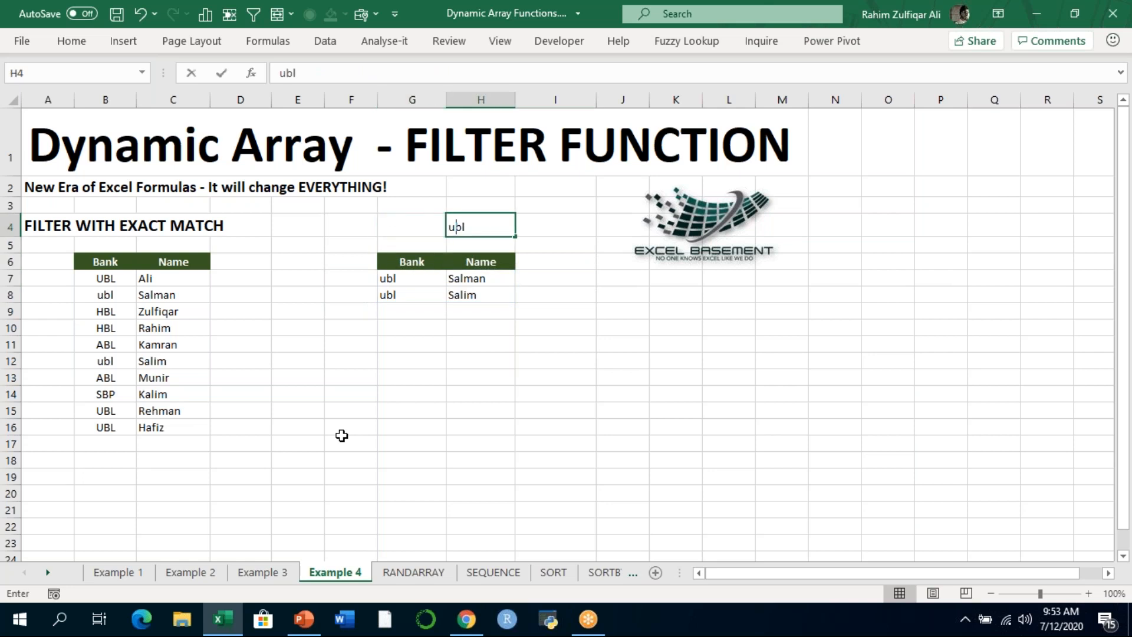
pyautogui.press('Return')
# - Examine the filtered uppercase bank records and the range references of the FILTER and EXACT formula in G7
pyautogui.press('Left')
pyautogui.press('Down')
pyautogui.press('Down')
pyautogui.press('Down')
pyautogui.press('Down')
pyautogui.press('Up')
pyautogui.press('Up')
pyautogui.press('Right')
pyautogui.press('Left')
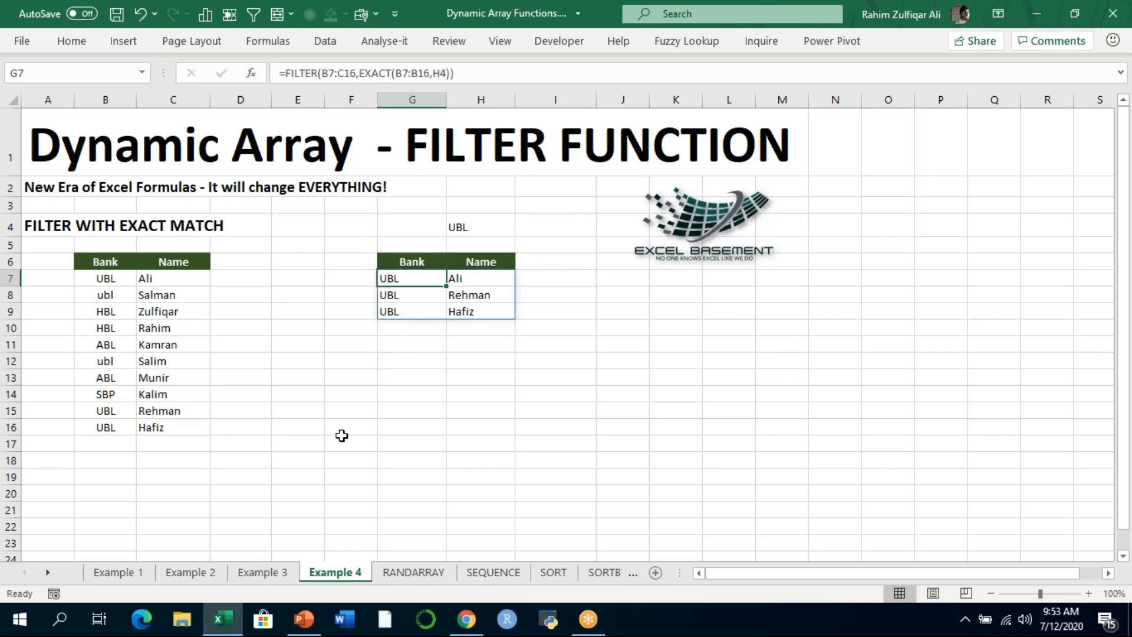
pyautogui.press('F2')
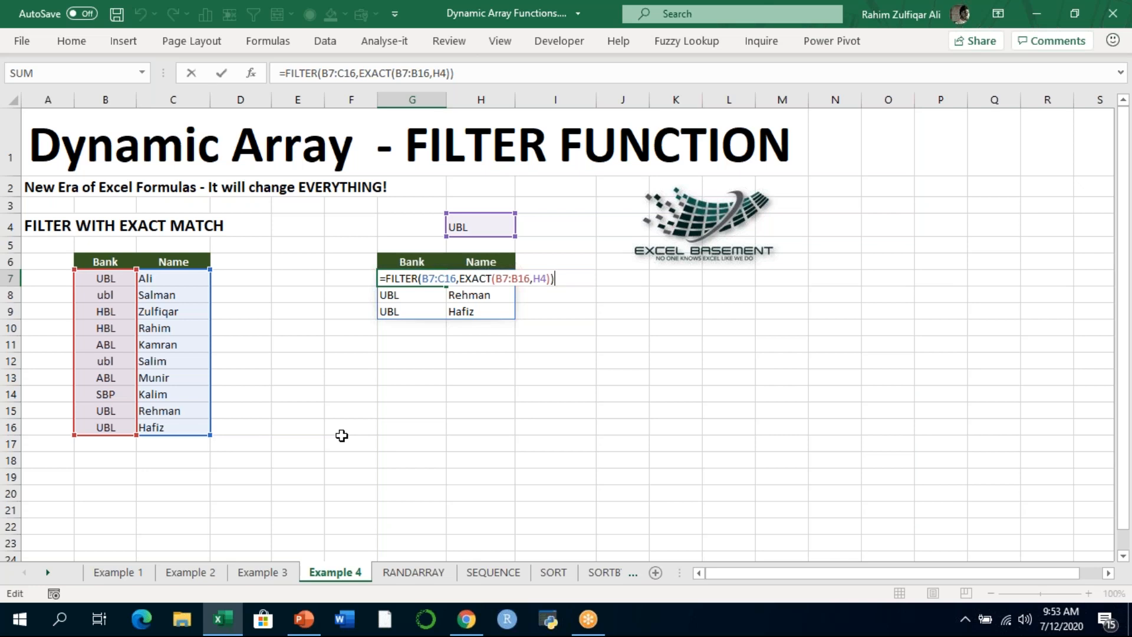
pyautogui.press('Return')
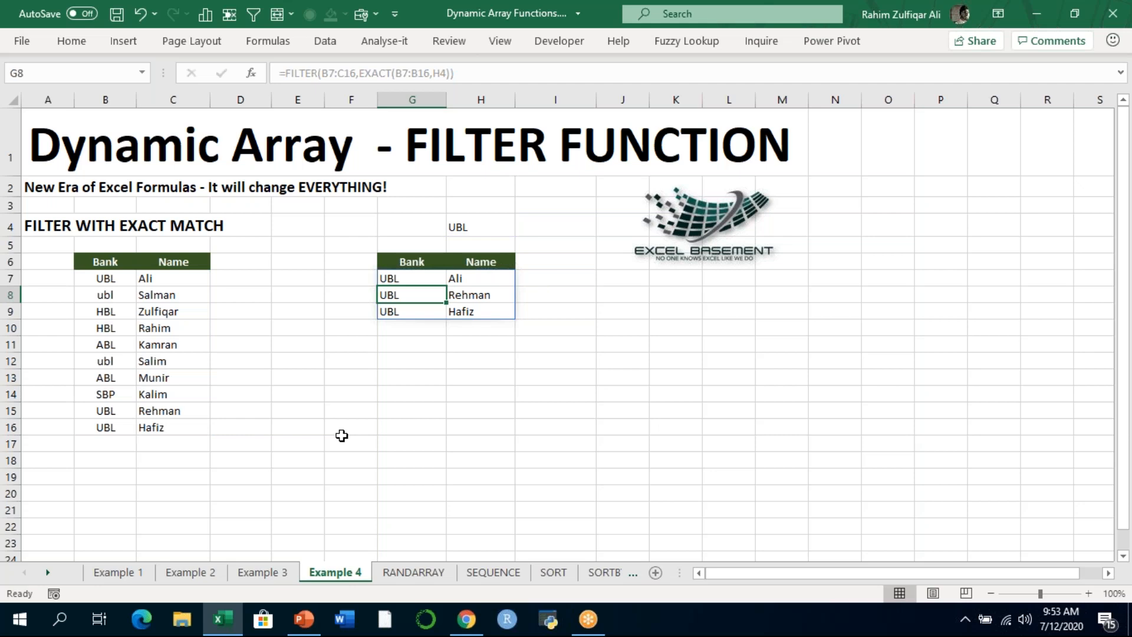
pyautogui.click(356, 290)
pyautogui.click(412, 294)
pyautogui.click(275, 276)
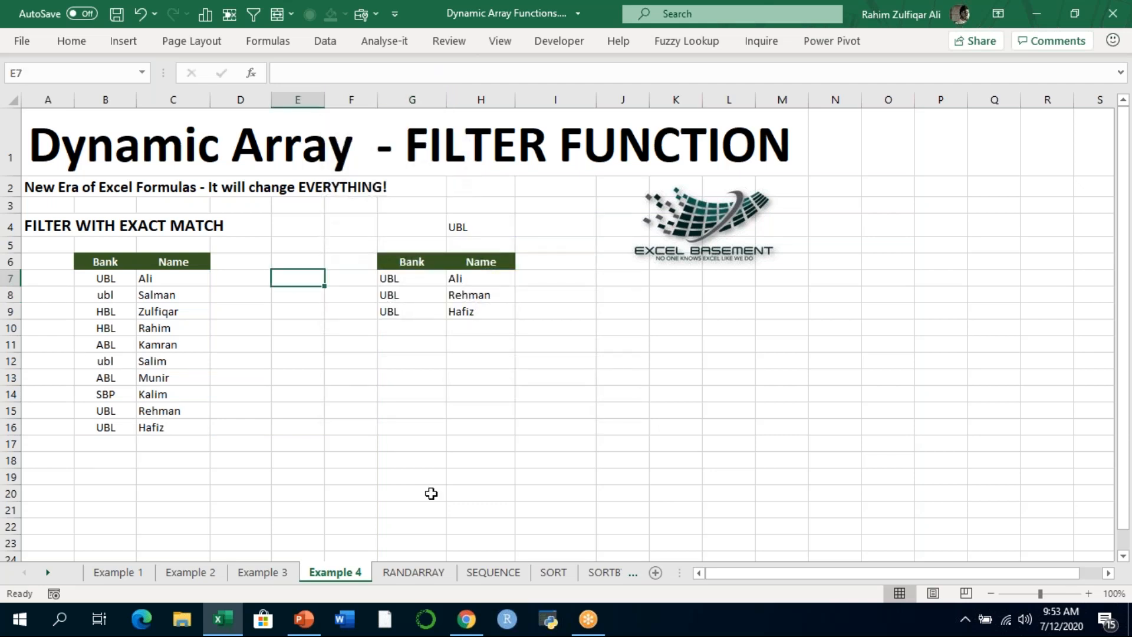
# - Switch to PowerPoint and start the slide show from the Excel RANDARRAY Function slide
pyautogui.click(316, 621)
pyautogui.click(46, 401)
pyautogui.click(946, 593)
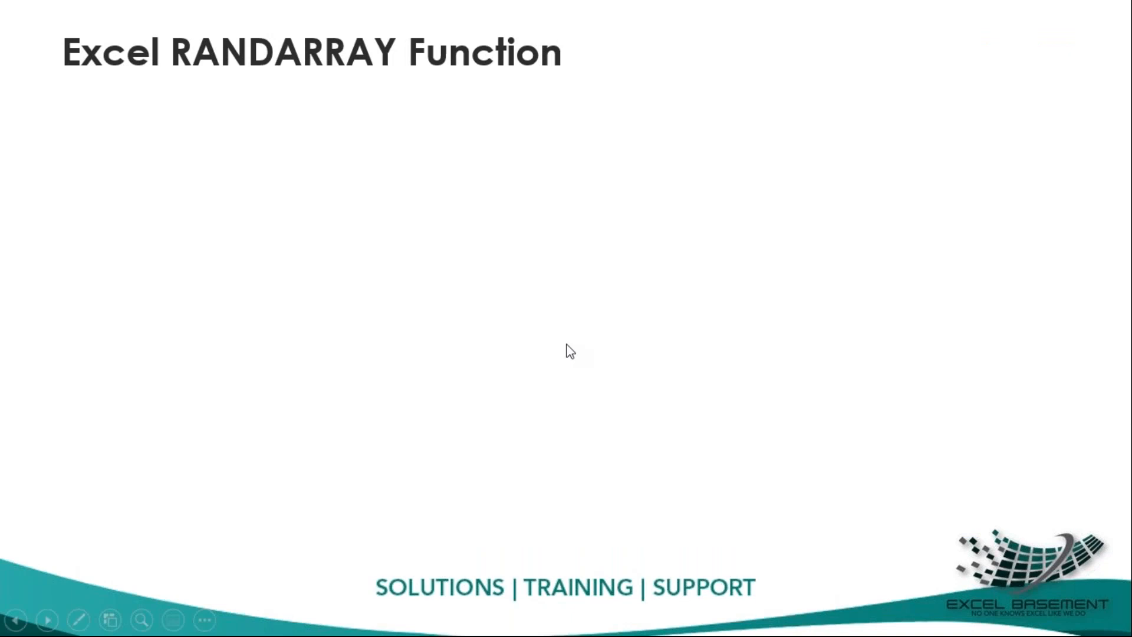
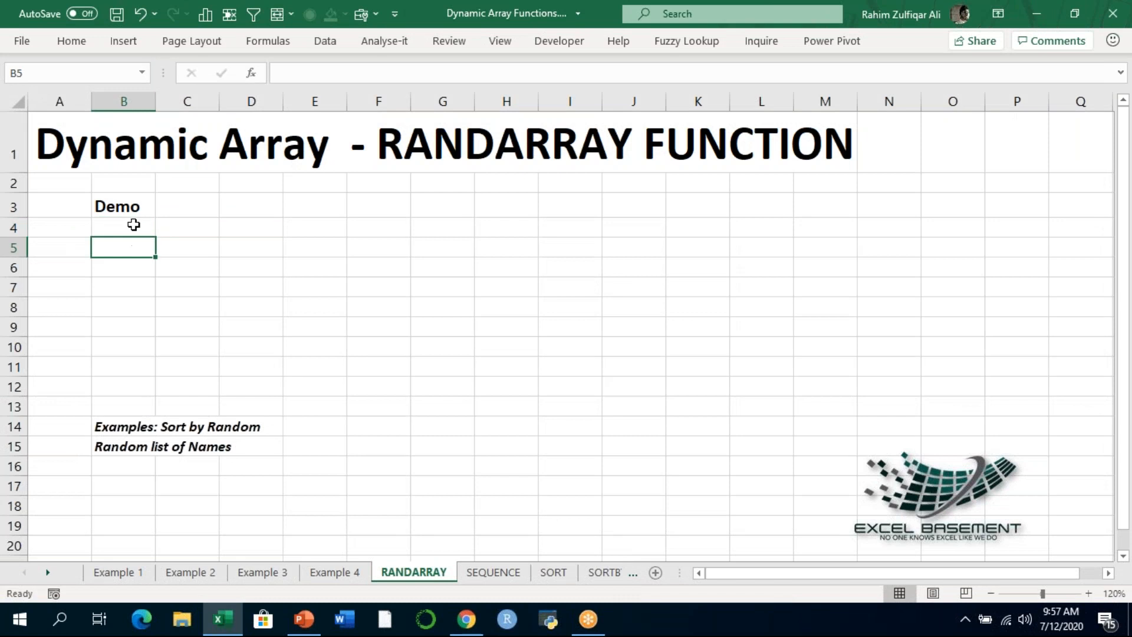
# - Enter =RANDARRAY() without any arguments in cell B4 under the Demo heading
pyautogui.write('=RN')
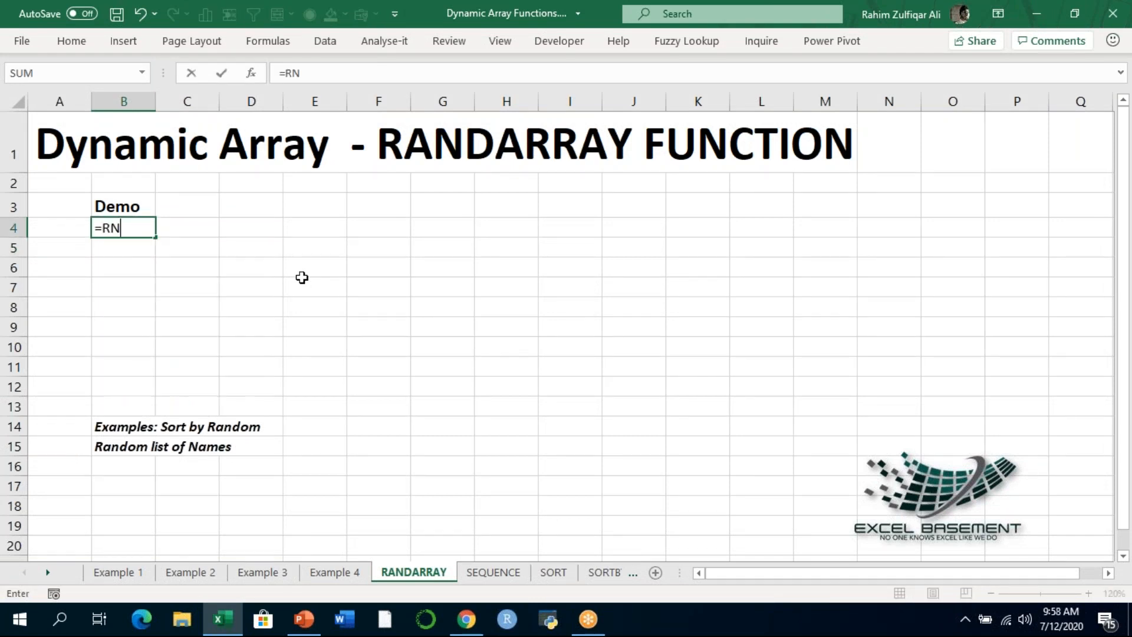
pyautogui.press('BackSpace')
pyautogui.write('AND')
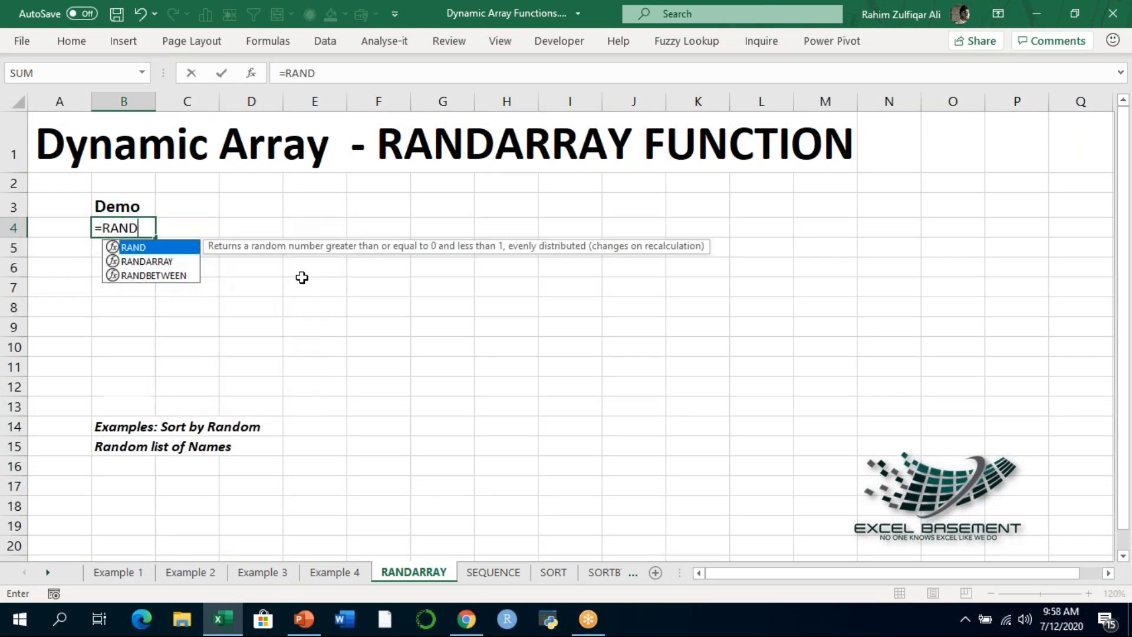
pyautogui.press('Down')
pyautogui.press('Tab')
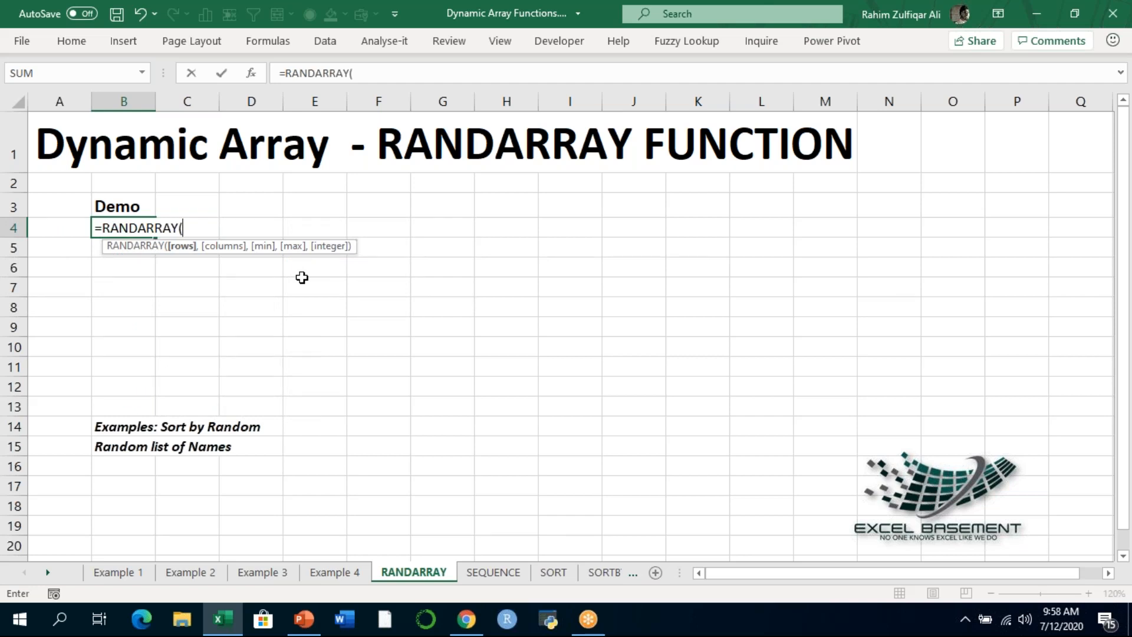
pyautogui.write(')')
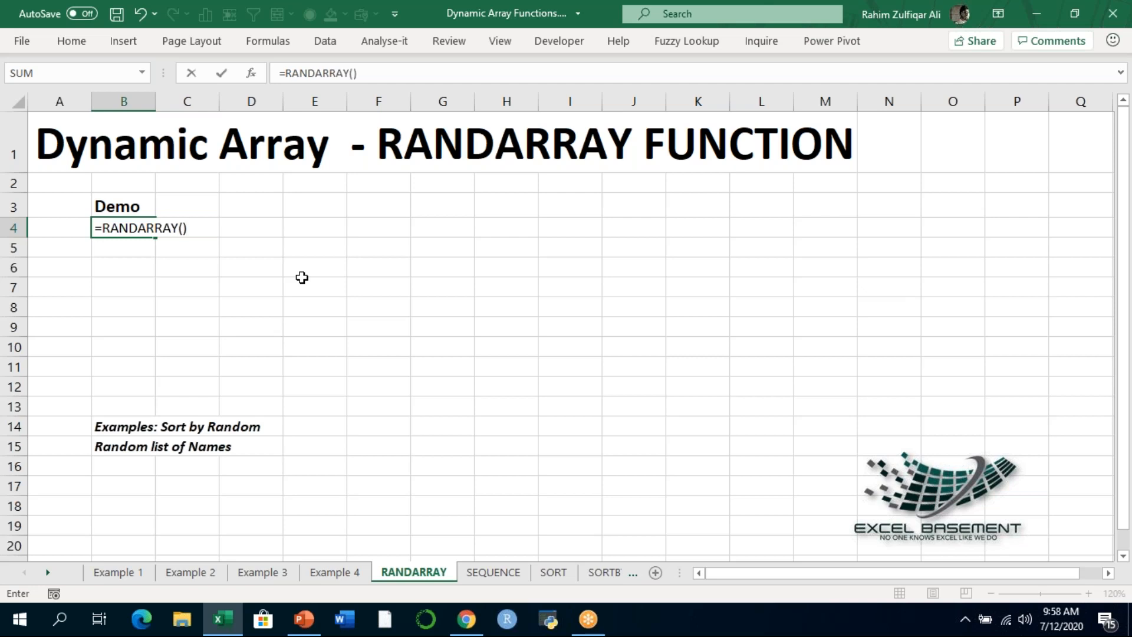
pyautogui.press('Return')
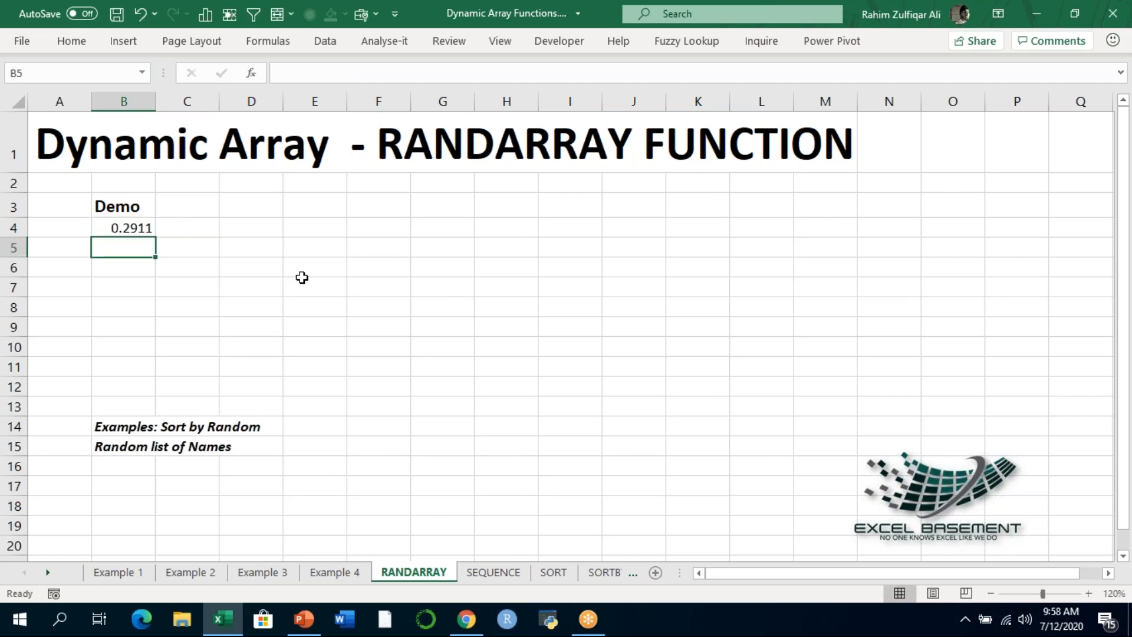
# - Recalculate the sheet repeatedly to watch how the random number in B4 behaves
pyautogui.press('F9')
pyautogui.press('F9')
pyautogui.press('F9')
pyautogui.press('F9')
pyautogui.press('F9')
pyautogui.press('F9')
pyautogui.press('F9')
pyautogui.press('F9')
pyautogui.press('F9')
pyautogui.press('F9')
pyautogui.press('F9')
pyautogui.press('F9')
pyautogui.press('F9')
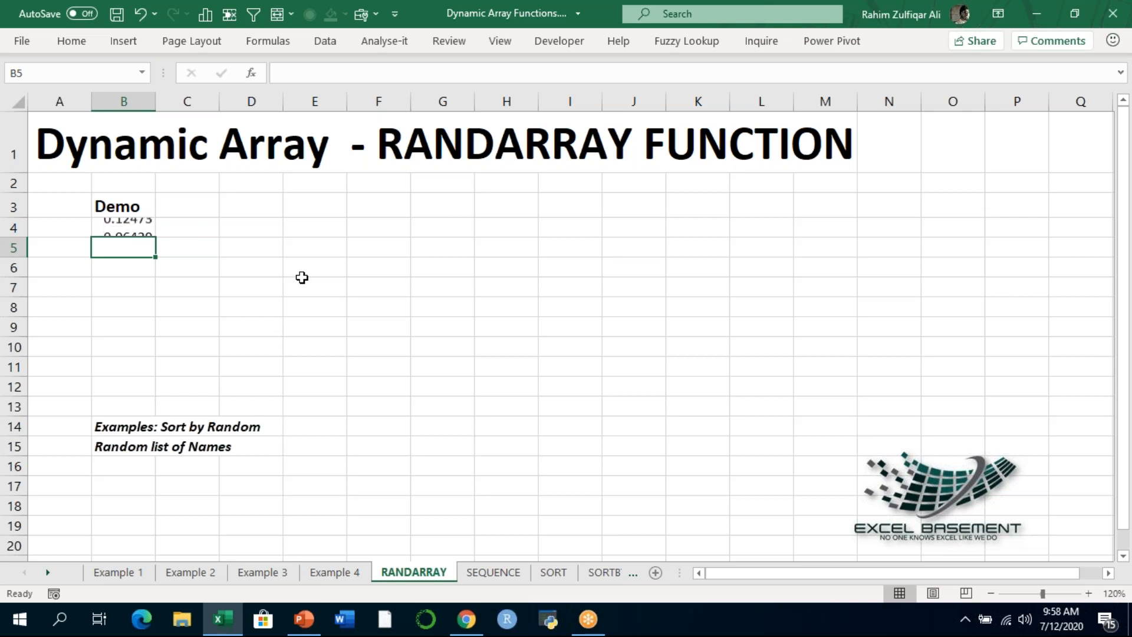
pyautogui.press('F9')
pyautogui.press('F9')
pyautogui.press('F9')
pyautogui.press('F9')
pyautogui.press('F9')
pyautogui.press('F9')
pyautogui.press('F9')
pyautogui.press('F9')
pyautogui.press('F9')
pyautogui.press('F9')
# - Review the optional arguments of the RANDARRAY formula in B4 and clear the cell
pyautogui.press('Up')
pyautogui.press('F2')
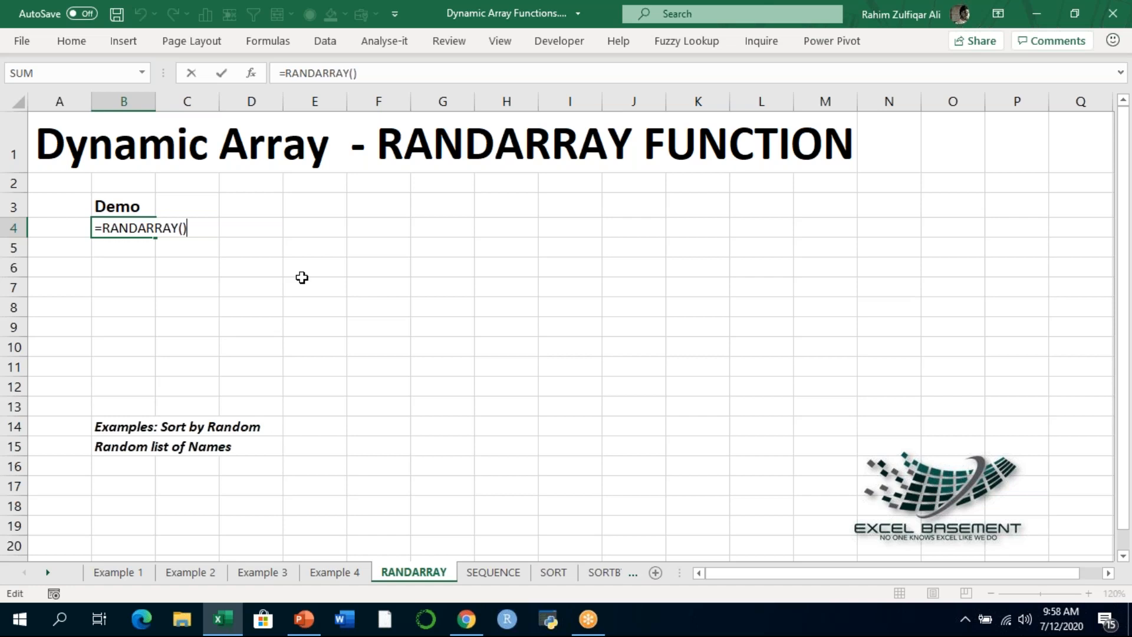
pyautogui.press('BackSpace')
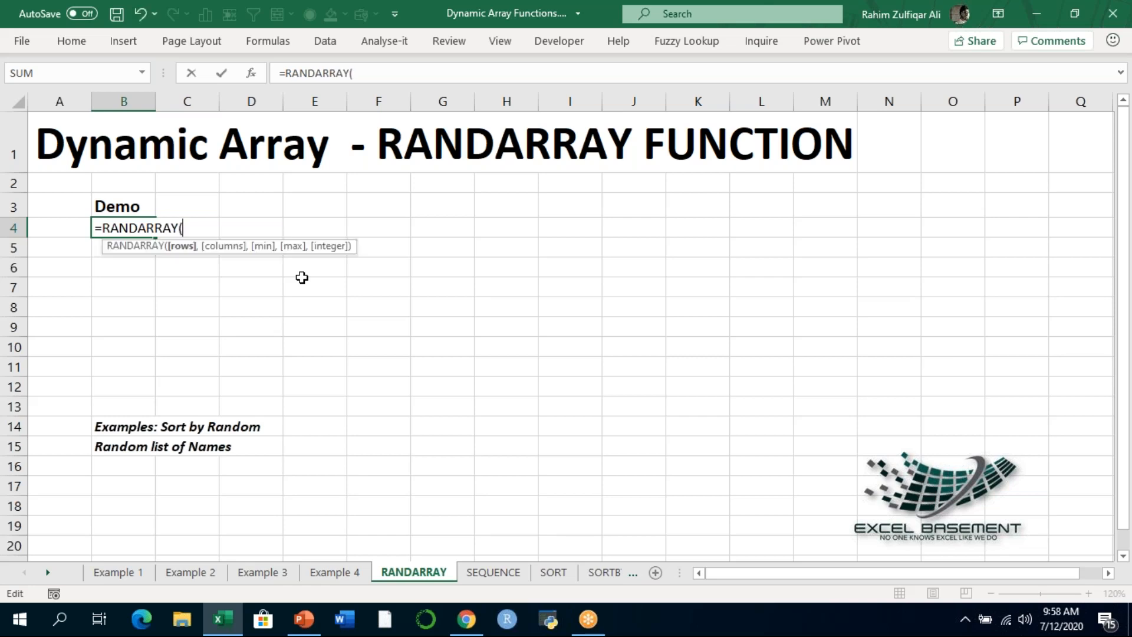
pyautogui.hotkey('ctrl', 'Return')
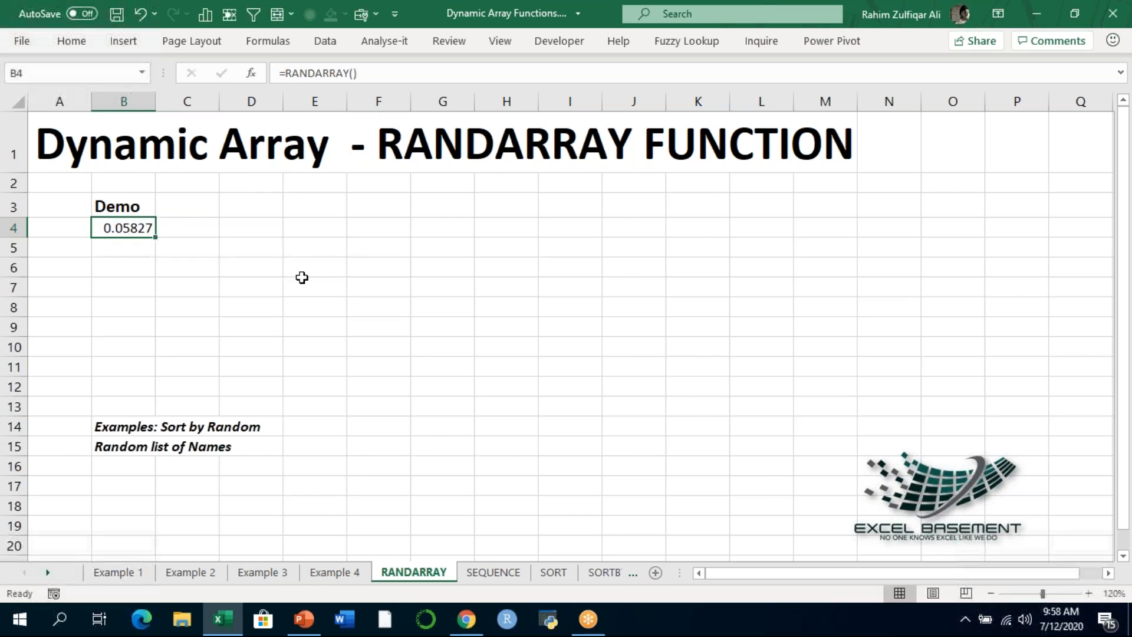
pyautogui.press('Delete')
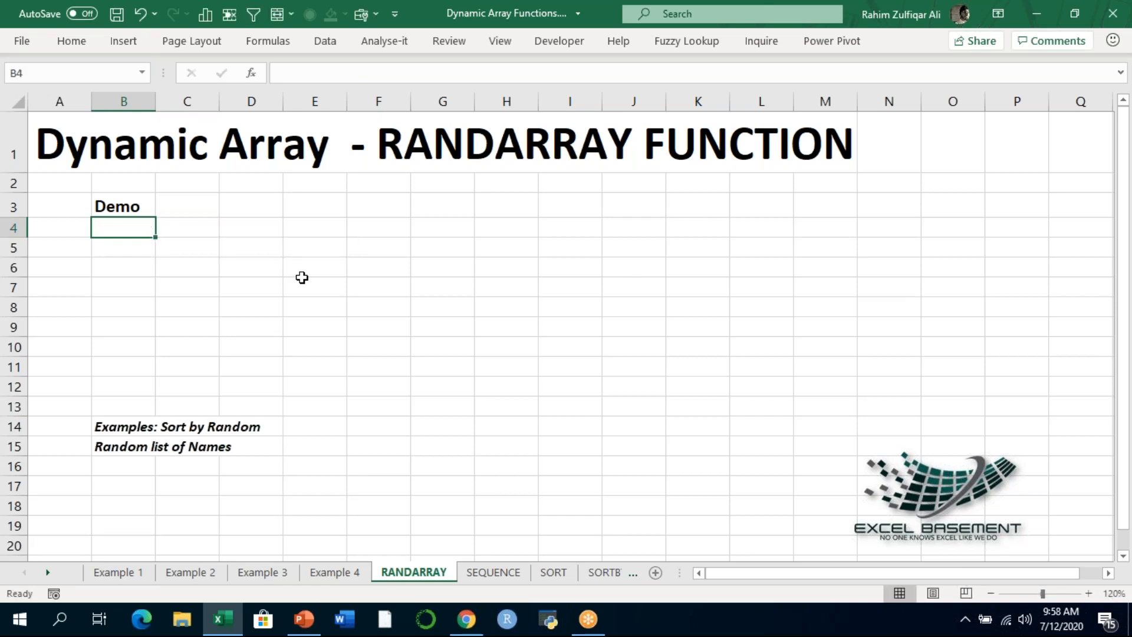
# - Mark out a block of five rows by three columns from B4 to preview the array's size
pyautogui.hotkey('shift', 'Down')
pyautogui.hotkey('shift', 'Down')
pyautogui.hotkey('shift', 'Down')
pyautogui.hotkey('shift', 'Down')
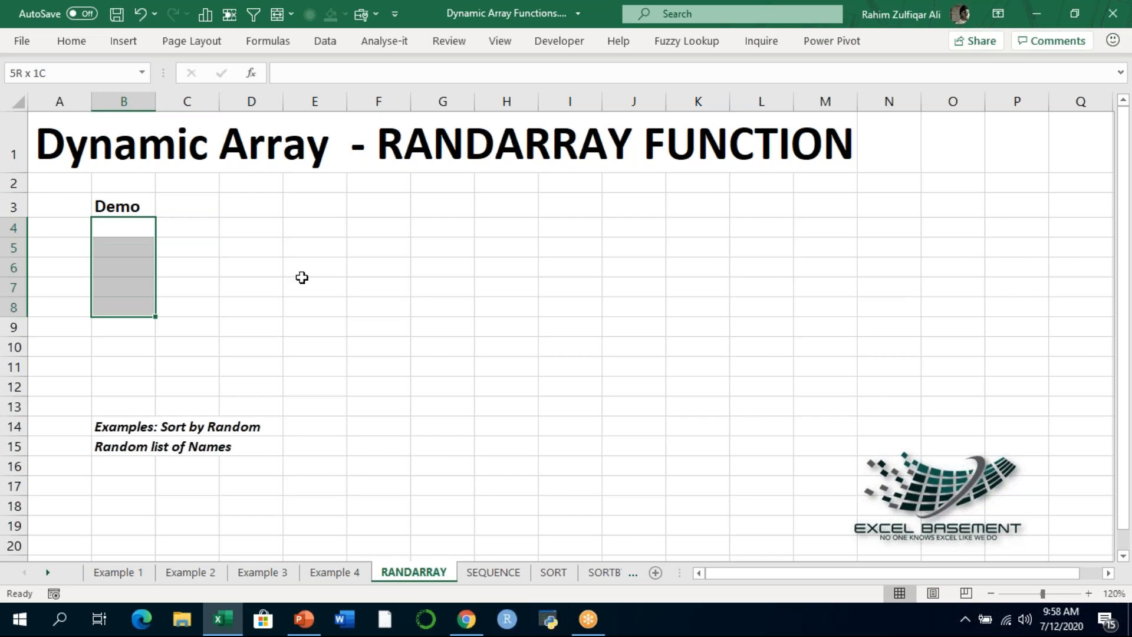
pyautogui.hotkey('shift', 'Right')
pyautogui.hotkey('shift', 'Right')
pyautogui.hotkey('shift', 'BackSpace')
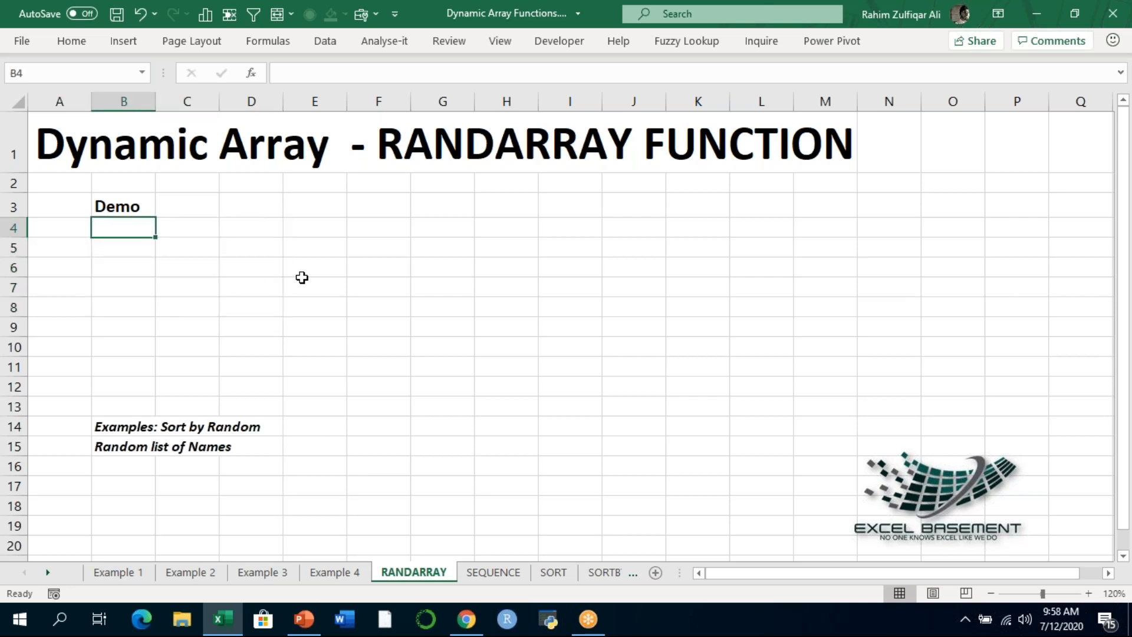
# - Enter =RANDARRAY(5,3,5,25,FALSE) in B4 to generate a five-row, three-column array of random decimals between 5 and 25
pyautogui.write('=RAND')
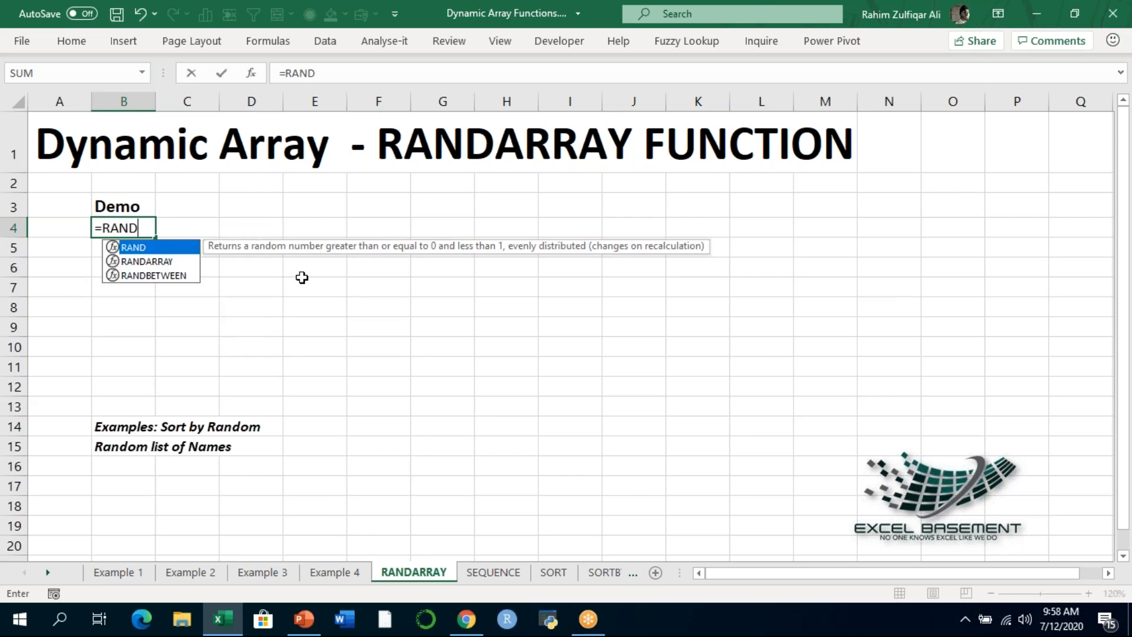
pyautogui.press('Down')
pyautogui.press('Tab')
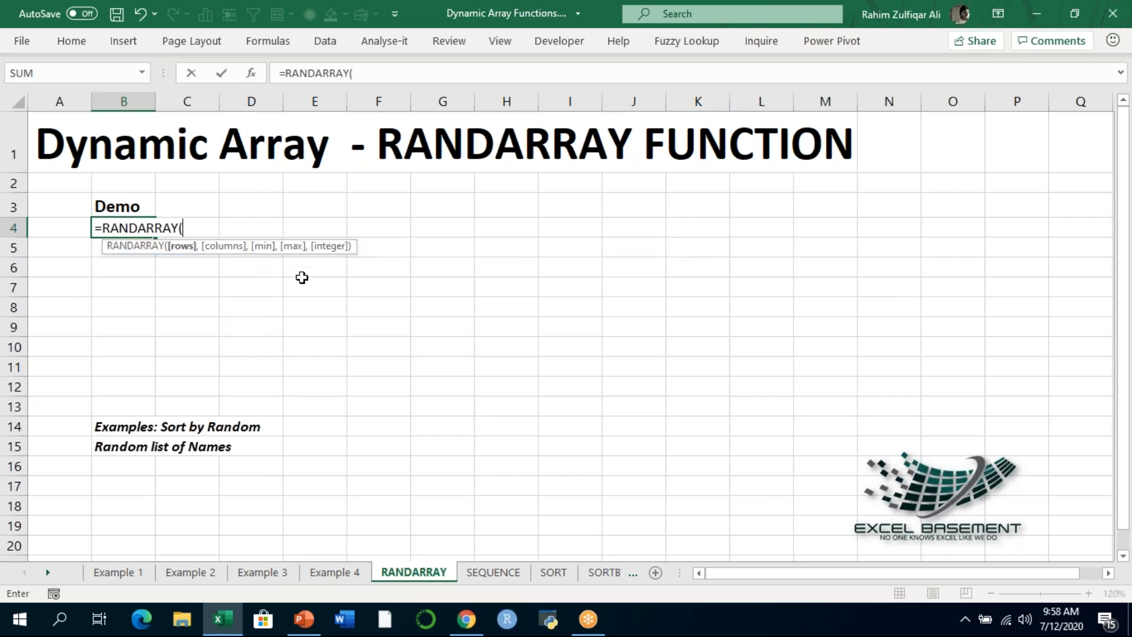
pyautogui.write('5,')
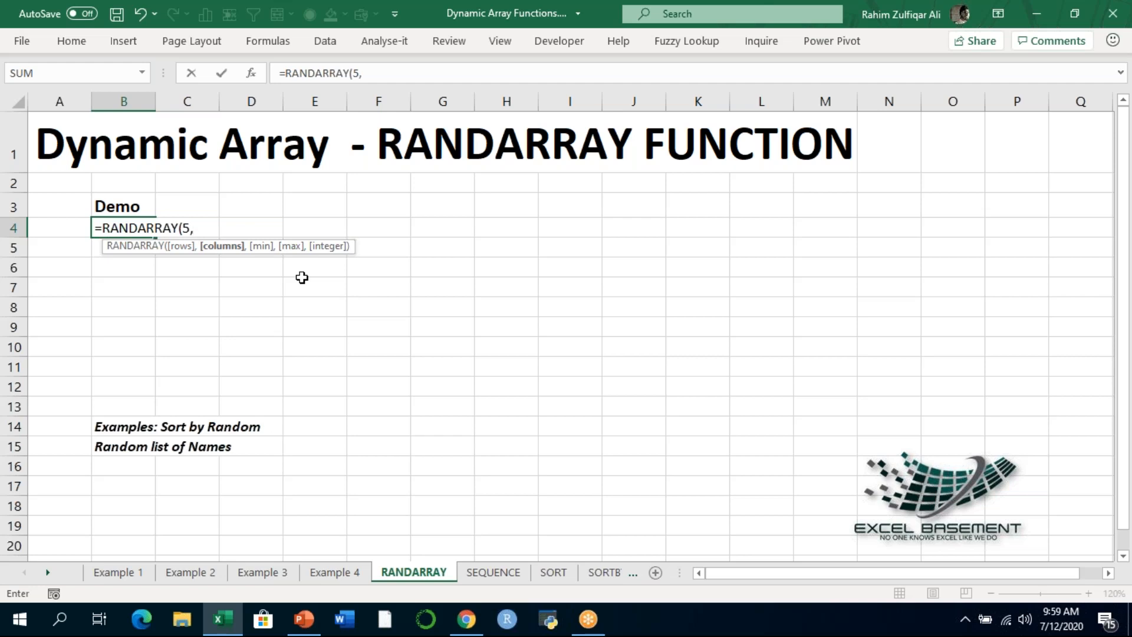
pyautogui.write('3,')
pyautogui.write('5,')
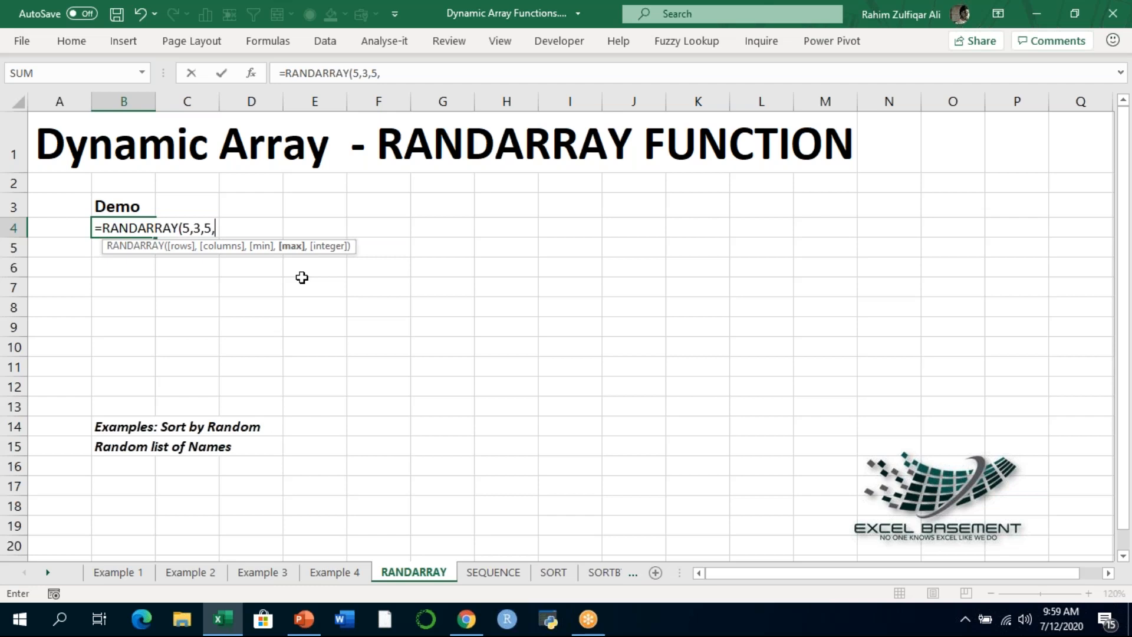
pyautogui.write('25')
pyautogui.write(',')
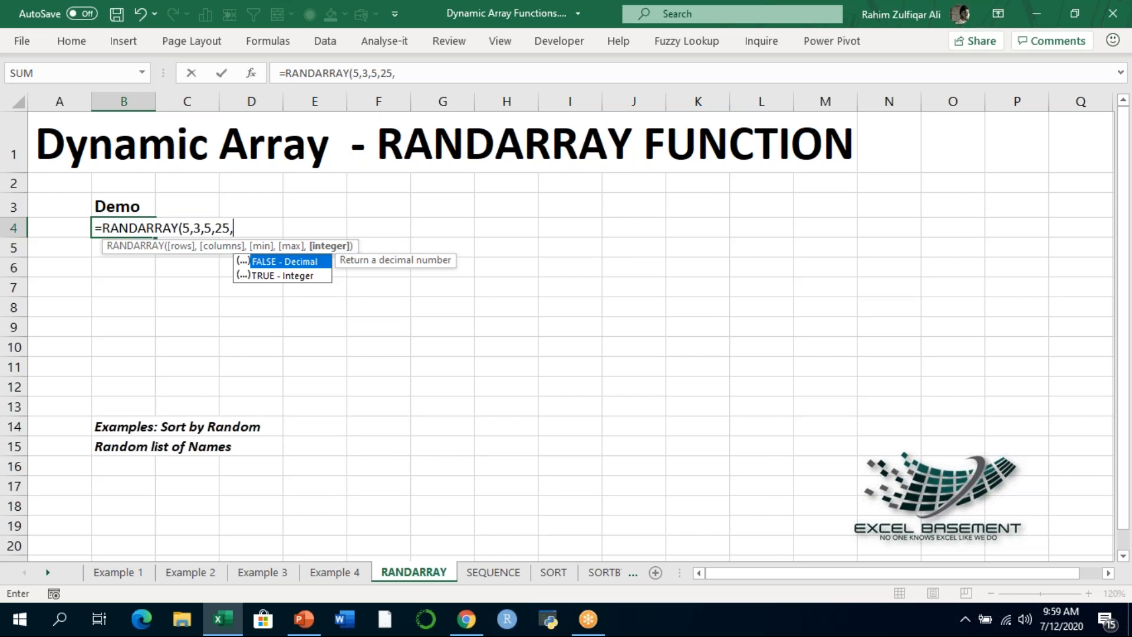
pyautogui.write('FALSE)')
pyautogui.press('Return')
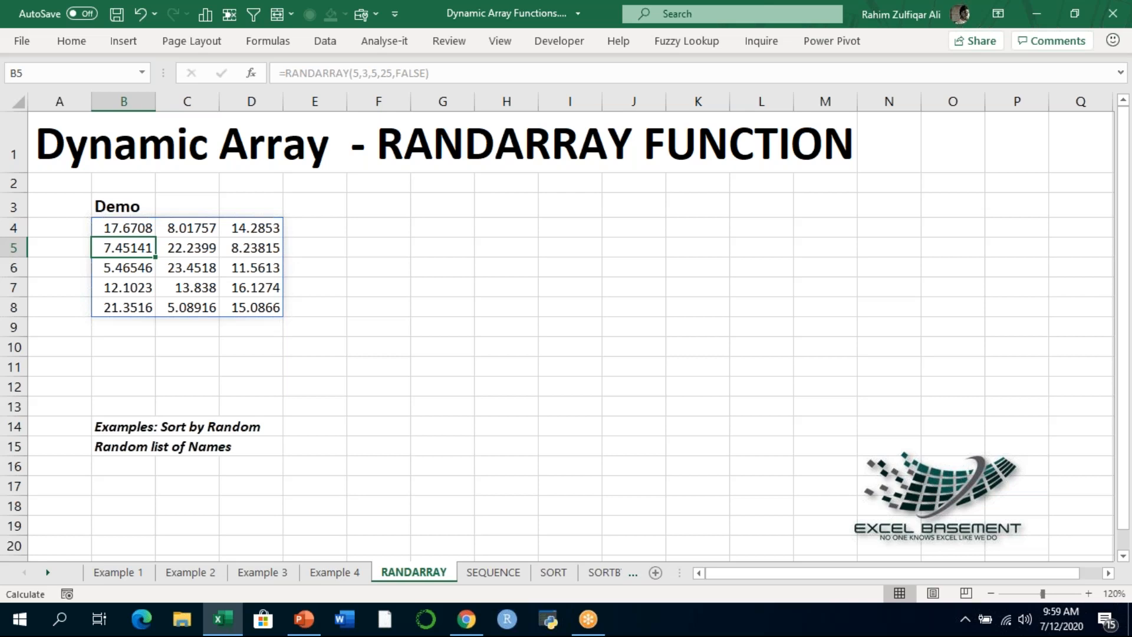
# - Change the integer argument of the RANDARRAY formula in B4 to TRUE
pyautogui.press('Up')
pyautogui.press('F2')
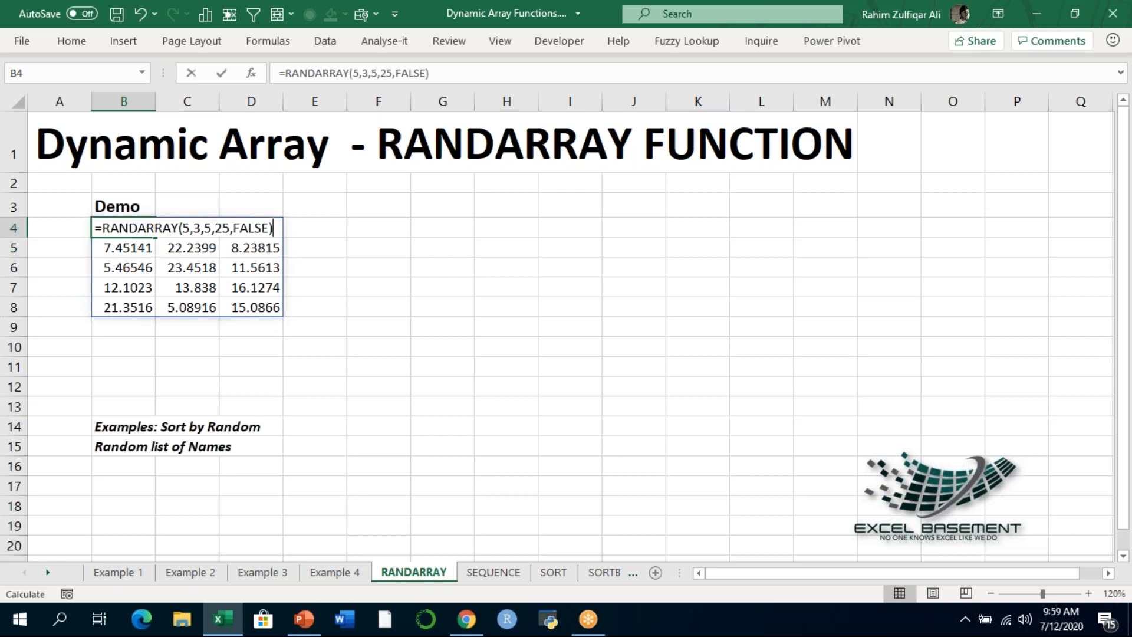
pyautogui.press('Left')
pyautogui.hotkey('shift', 'Left')
pyautogui.hotkey('shift', 'Left')
pyautogui.hotkey('shift', 'Left')
pyautogui.hotkey('shift', 'Left')
pyautogui.hotkey('shift', 'Left')
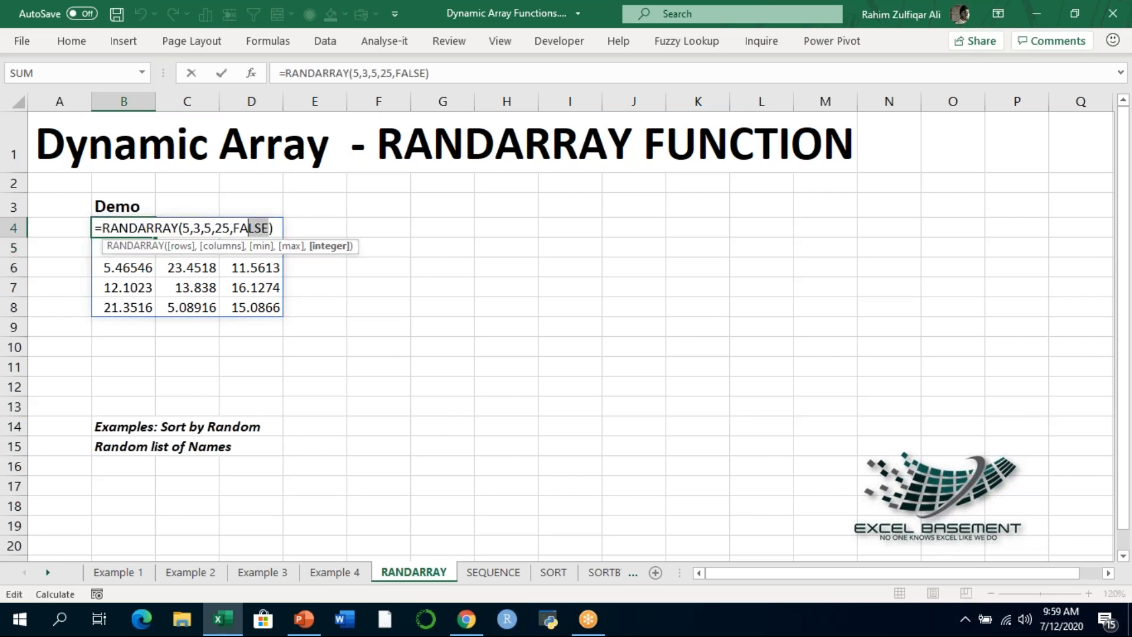
pyautogui.write('TRUE')
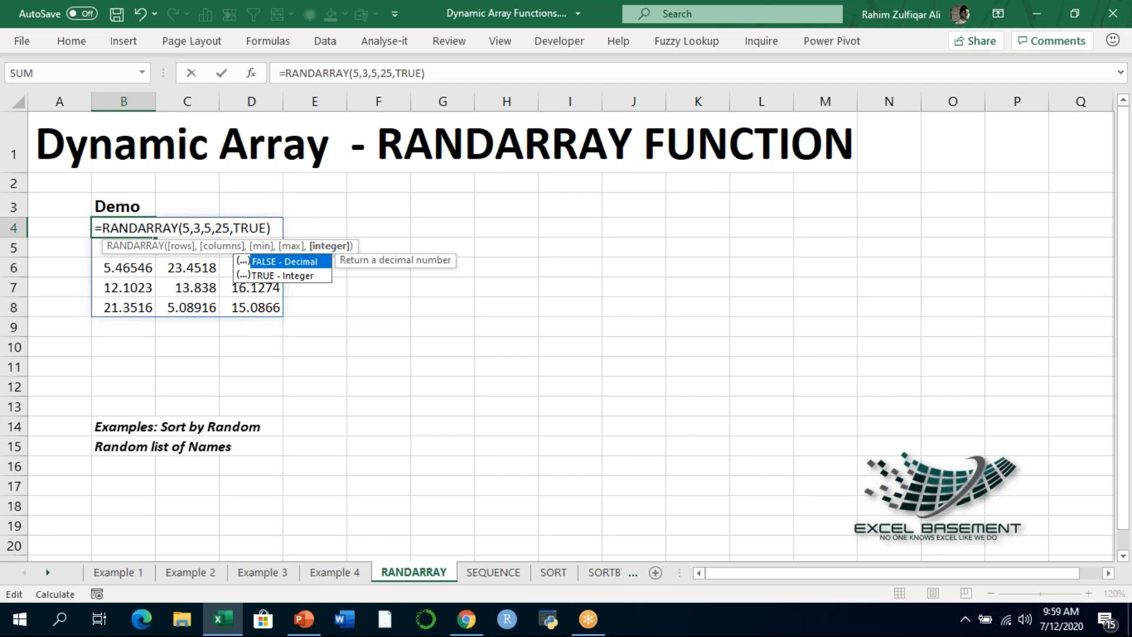
pyautogui.press('Return')
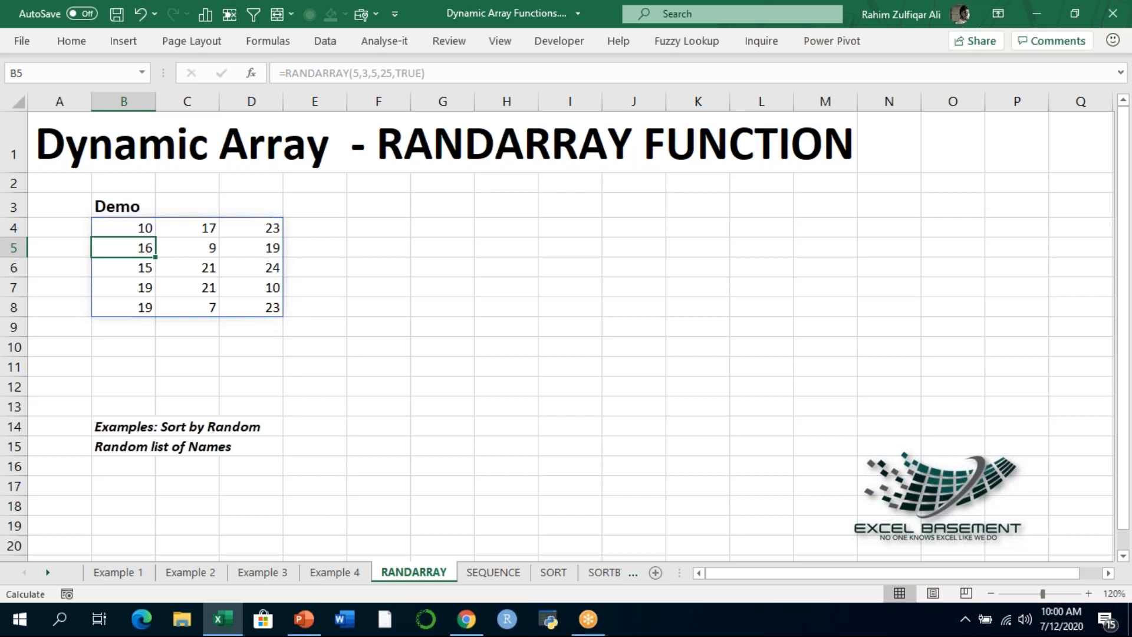
# - Set the rows argument to 8 and the columns argument to 5 in B4's RANDARRAY formula
pyautogui.press('Up')
pyautogui.press('F2')
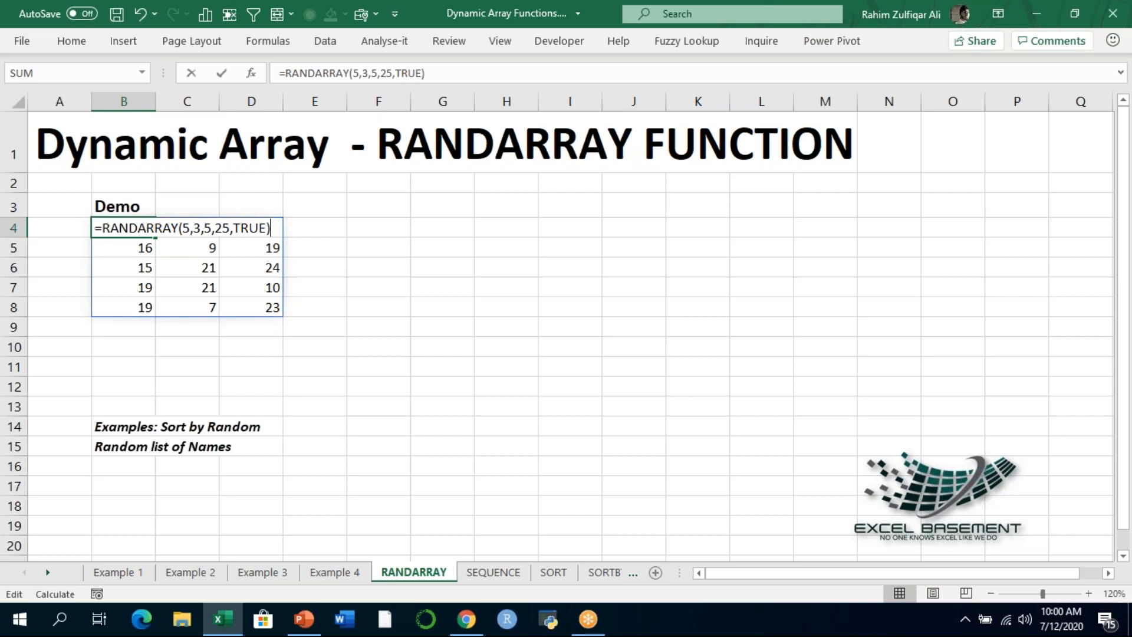
pyautogui.press('Left')
pyautogui.press('Left')
pyautogui.press('Left')
pyautogui.press('Left')
pyautogui.press('Left')
pyautogui.press('Left')
pyautogui.press('Left')
pyautogui.press('Left')
pyautogui.press('Left')
pyautogui.press('Left')
pyautogui.press('Left')
pyautogui.press('Left')
pyautogui.press('Left')
pyautogui.press('Left')
pyautogui.hotkey('shift', 'Right')
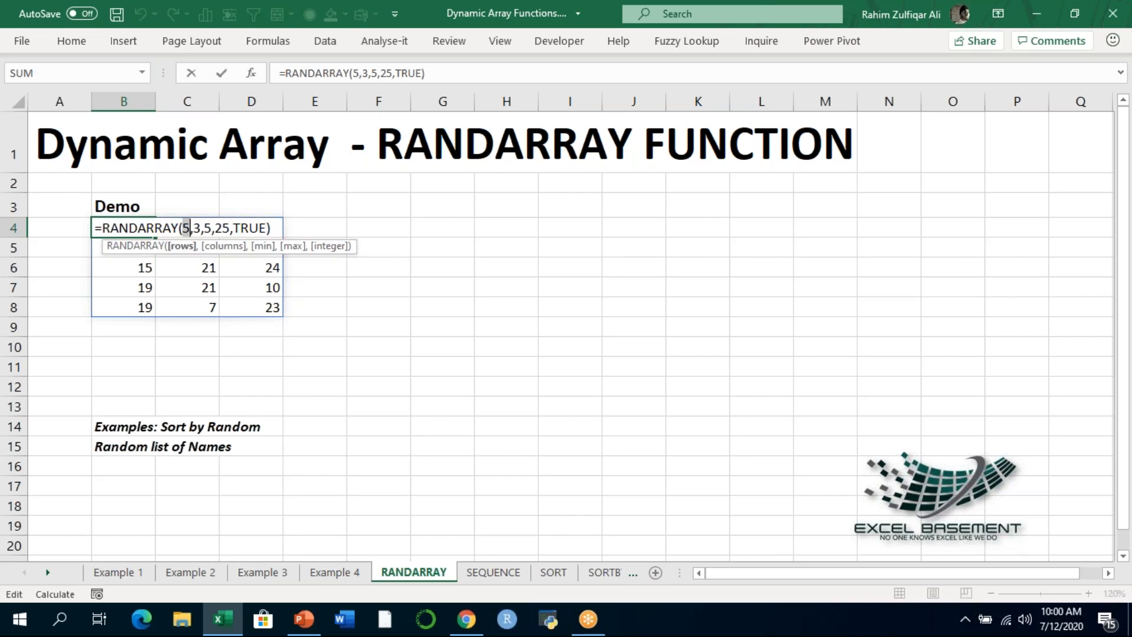
pyautogui.write('8')
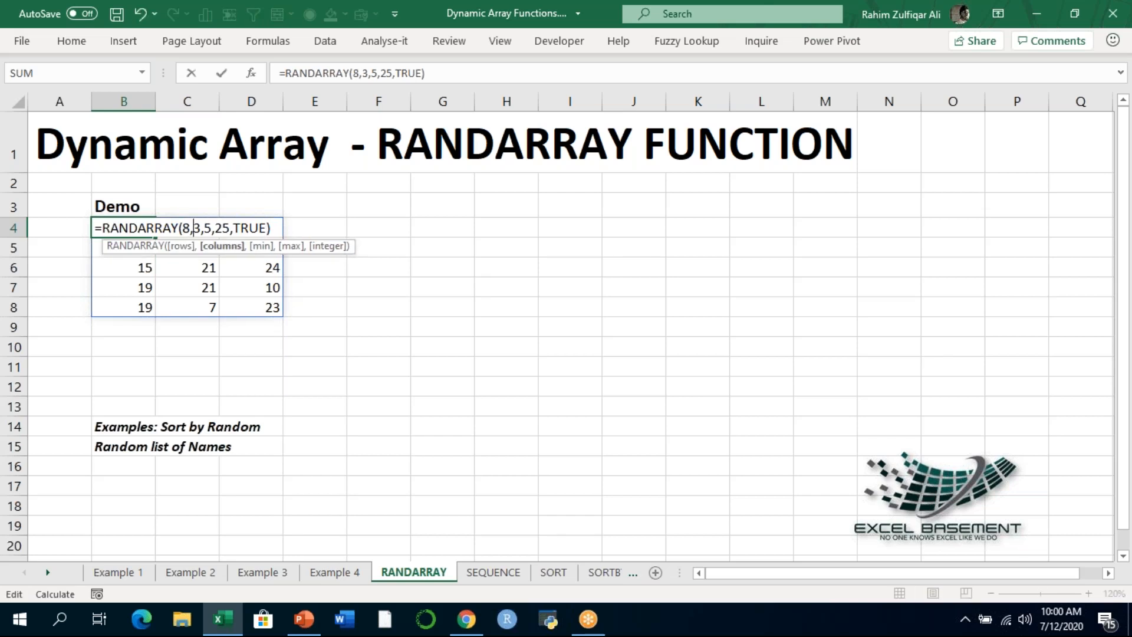
pyautogui.press('Right')
pyautogui.hotkey('shift', 'Right')
pyautogui.write('5')
# - Set the max argument of the RANDARRAY formula in B4 to 100 and commit the formula
pyautogui.press('Right')
pyautogui.press('Right')
pyautogui.press('Right')
pyautogui.hotkey('shift', 'Right')
pyautogui.hotkey('shift', 'Right')
pyautogui.write('100')
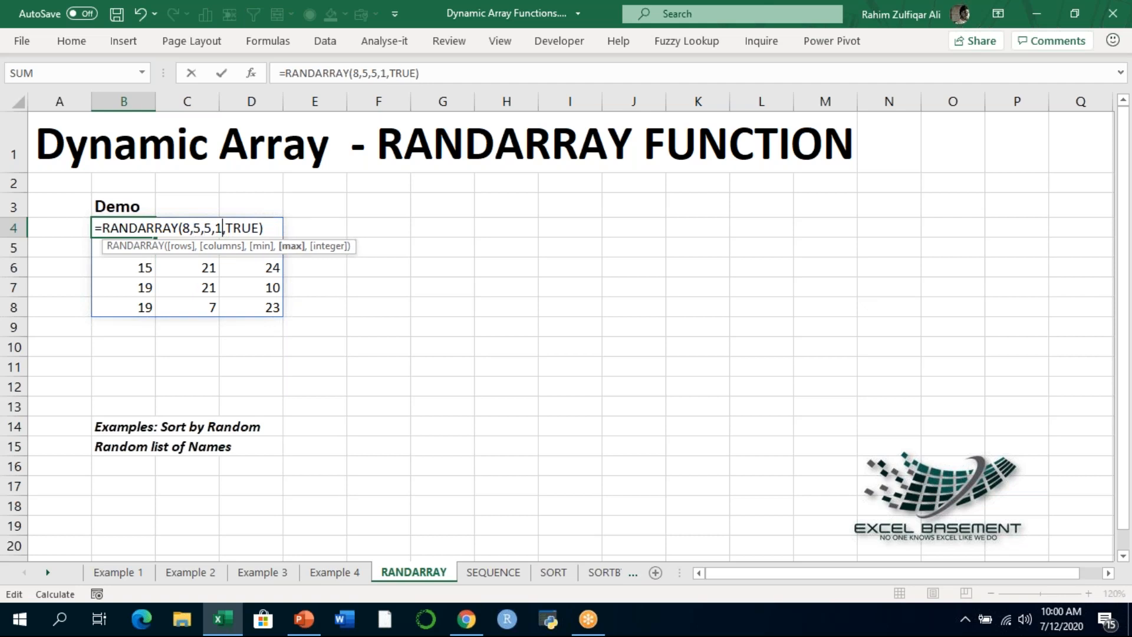
pyautogui.press('Return')
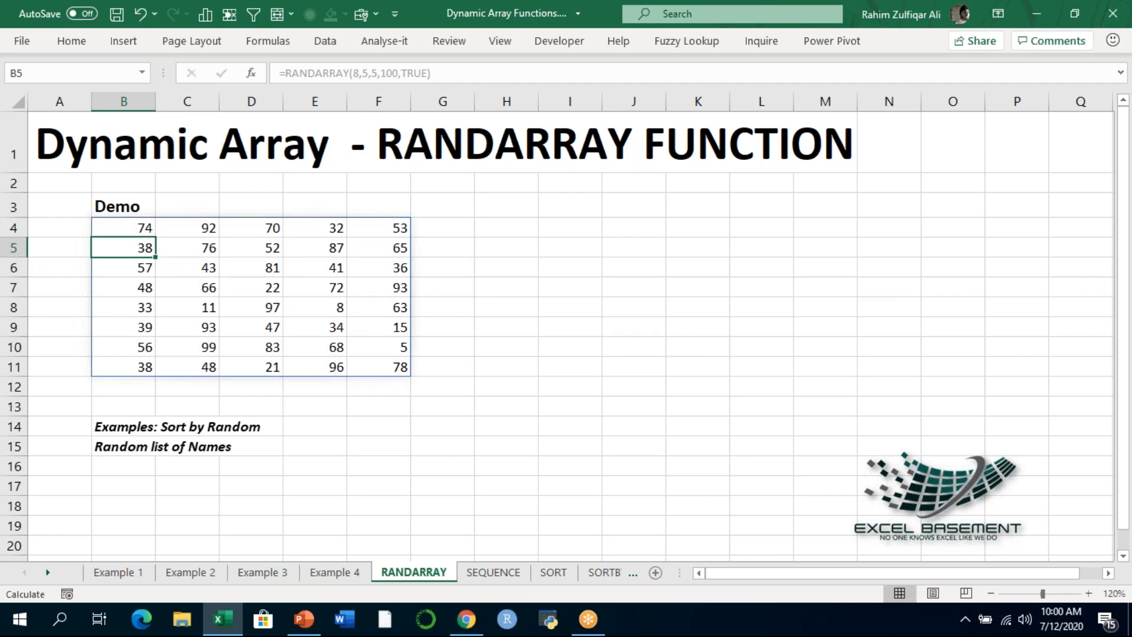
# - Examine the RANDARRAY formula's arguments in B4 and the random integers spilled across B4:F11
pyautogui.press('Up')
pyautogui.press('F2')
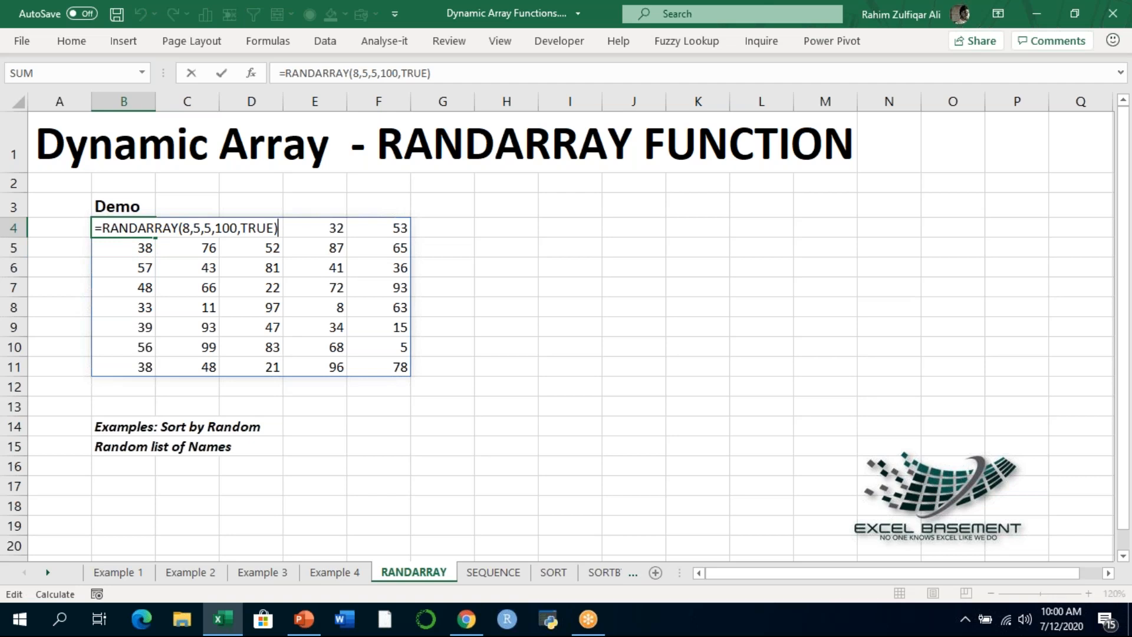
pyautogui.press('Return')
pyautogui.press('Down')
pyautogui.press('Down')
pyautogui.press('Down')
pyautogui.press('Down')
pyautogui.press('Down')
pyautogui.press('Down')
pyautogui.press('Down')
pyautogui.press('Down')
pyautogui.press('Down')
pyautogui.press('Down')
pyautogui.press('Down')
pyautogui.press('Up')
pyautogui.press('Up')
pyautogui.press('Up')
pyautogui.press('Up')
pyautogui.press('Up')
pyautogui.press('Up')
pyautogui.press('Down')
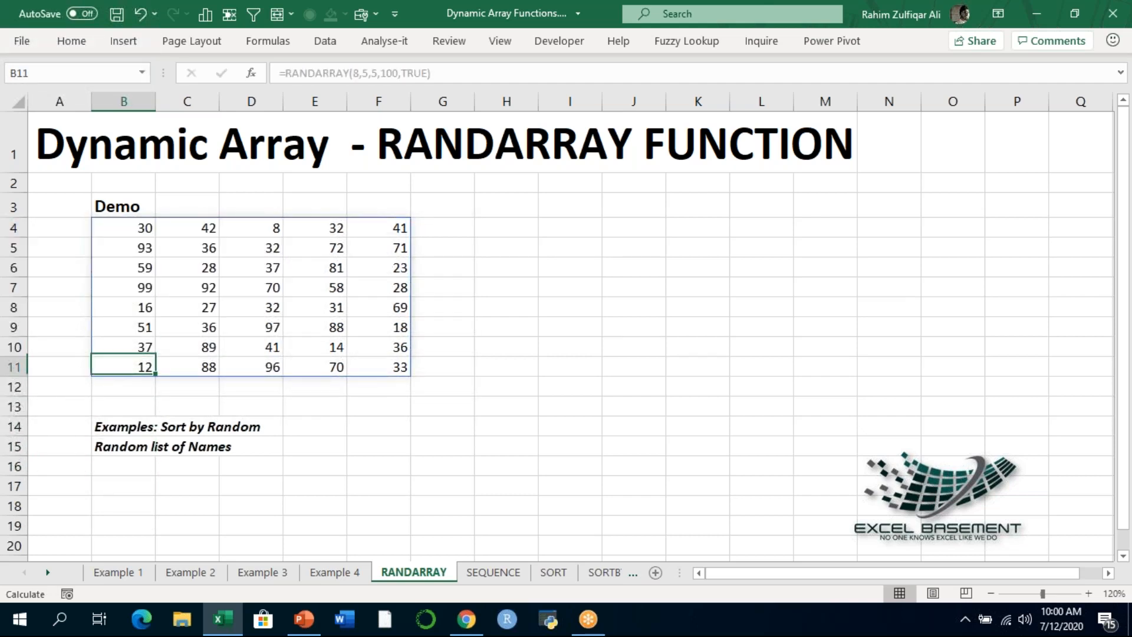
pyautogui.press('Down')
pyautogui.press('Down')
pyautogui.press('Down')
pyautogui.press('Right')
pyautogui.press('Right')
pyautogui.press('Right')
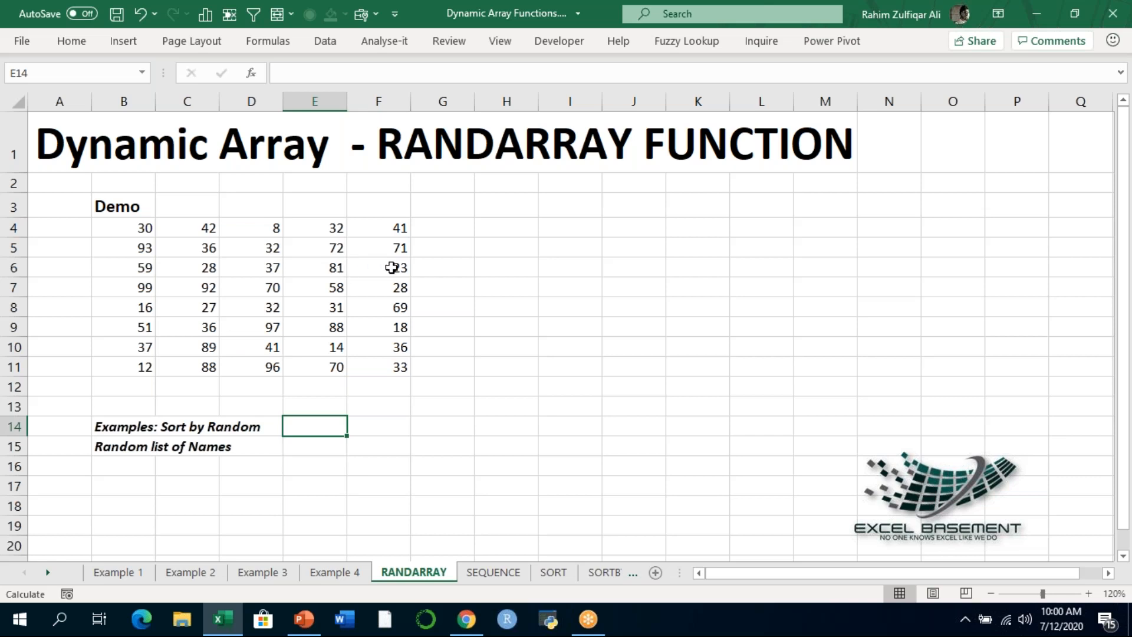
pyautogui.doubleClick(124, 225)
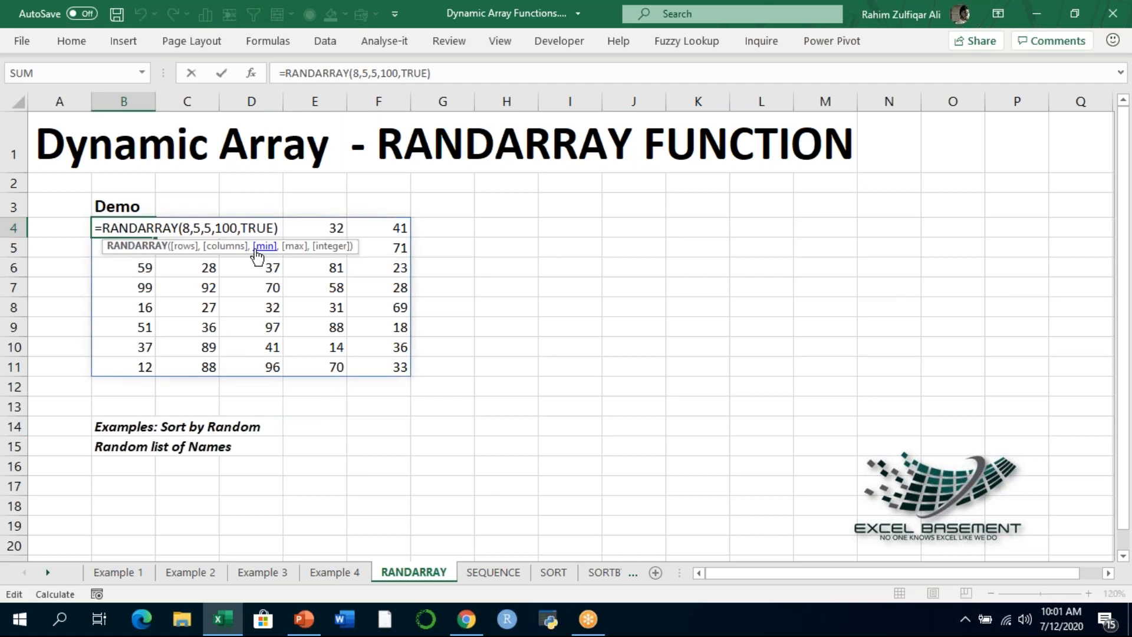
pyautogui.press('Return')
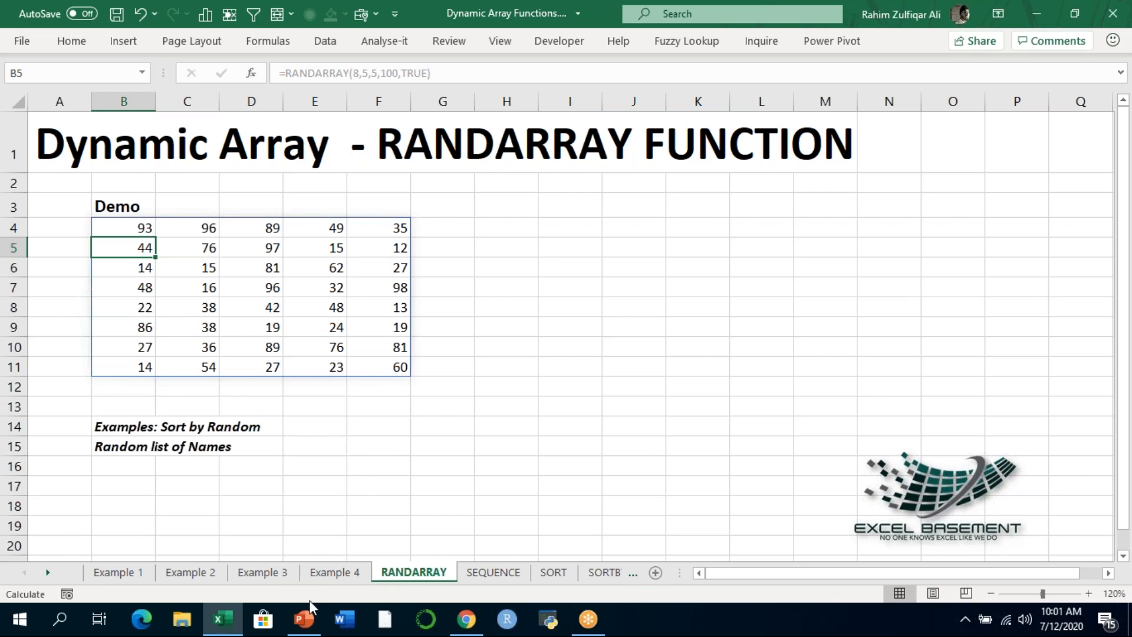
# - Switch to PowerPoint and open the Excel SEQUENCE Function slide
pyautogui.moveTo(307, 614)
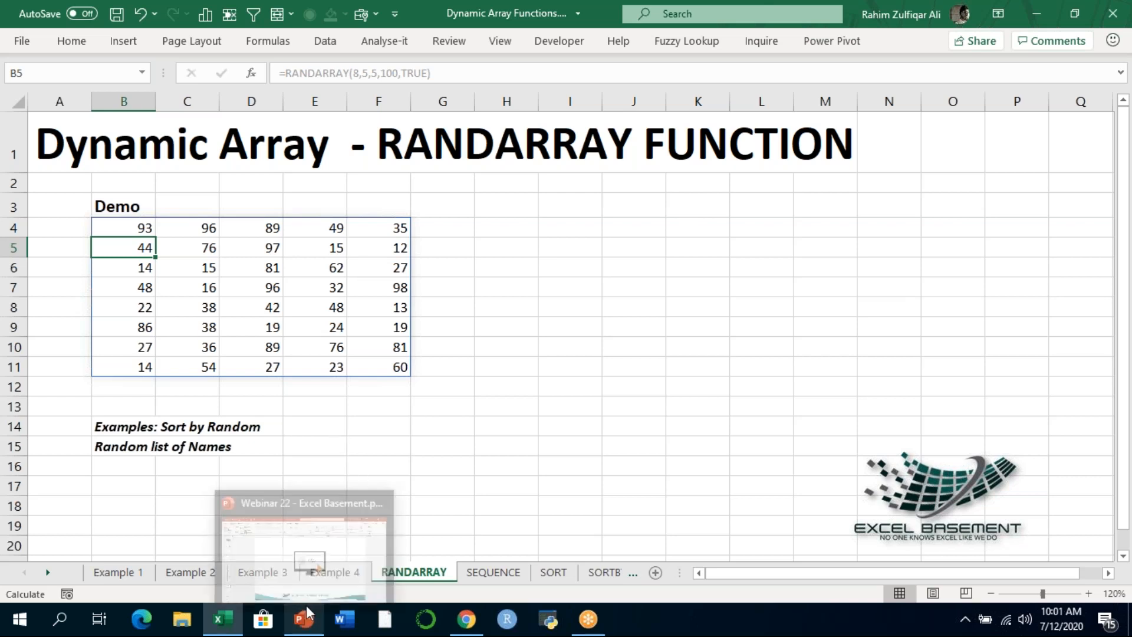
pyautogui.click(788, 27)
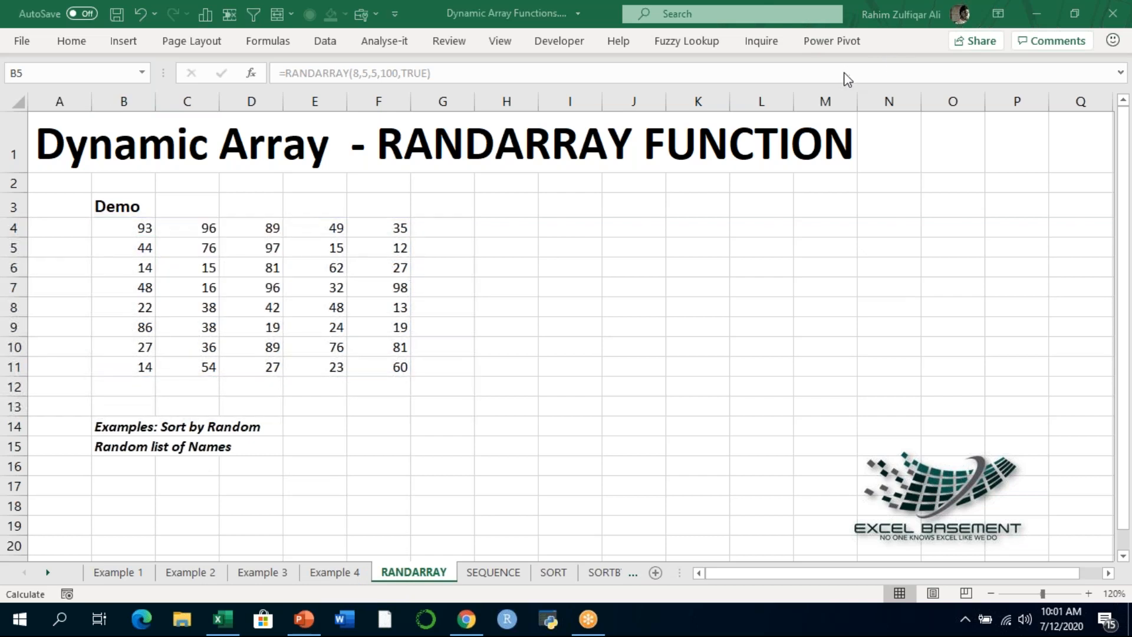
pyautogui.click(298, 620)
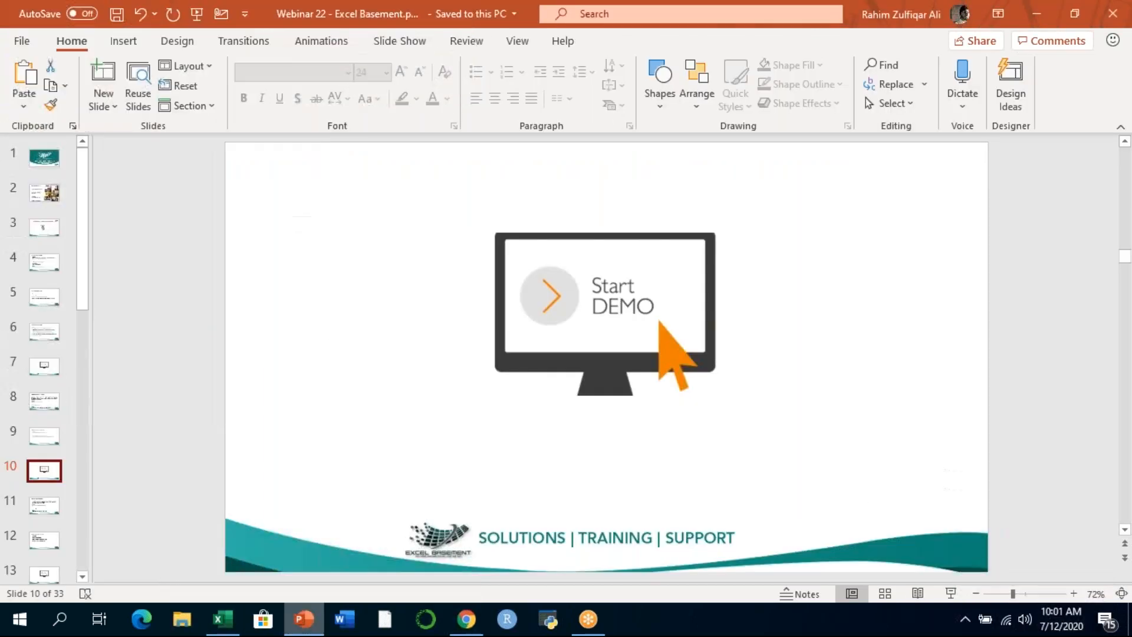
pyautogui.click(59, 506)
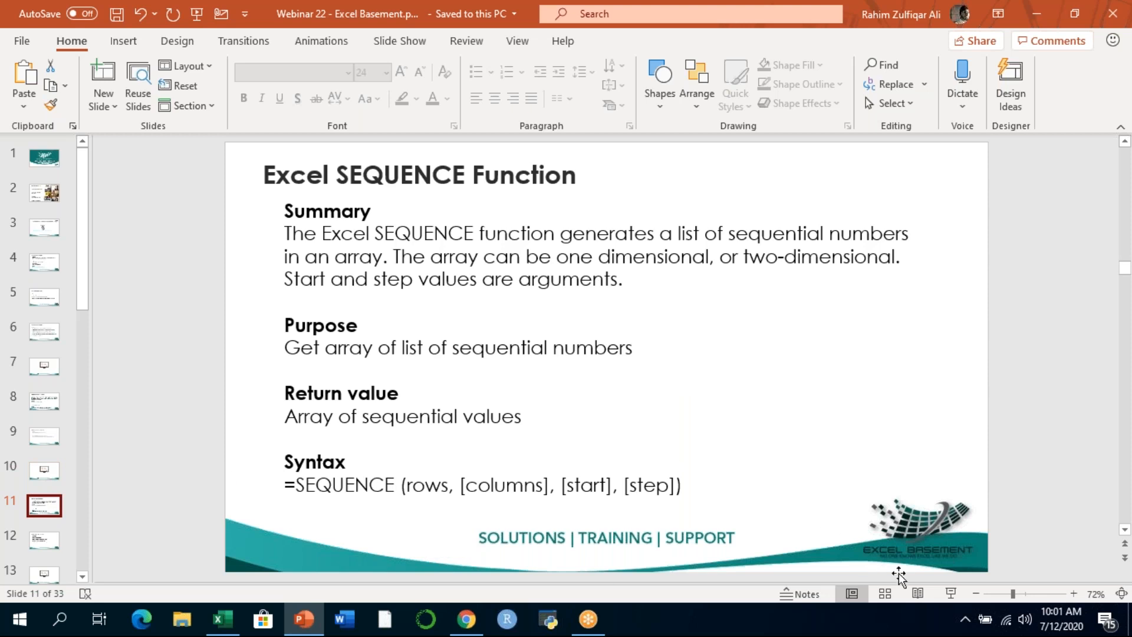
# - Run the slide show from the SEQUENCE slide, go back to the Excel RANDARRAY Function slide to review its explanation, and exit the show
pyautogui.click(947, 595)
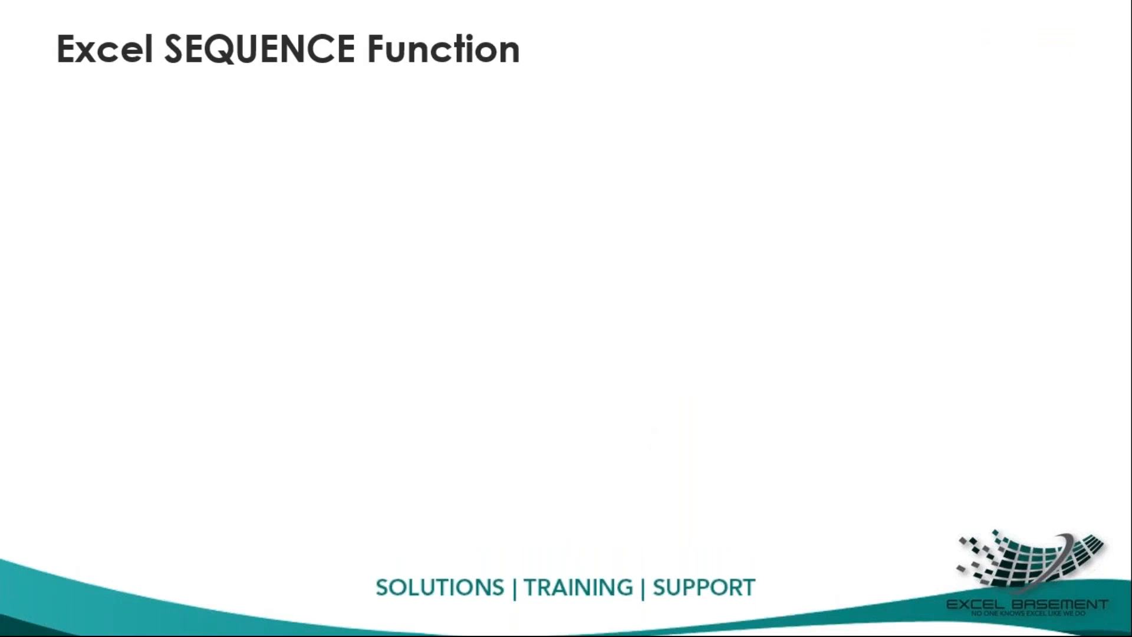
pyautogui.press('Right')
pyautogui.press('Right')
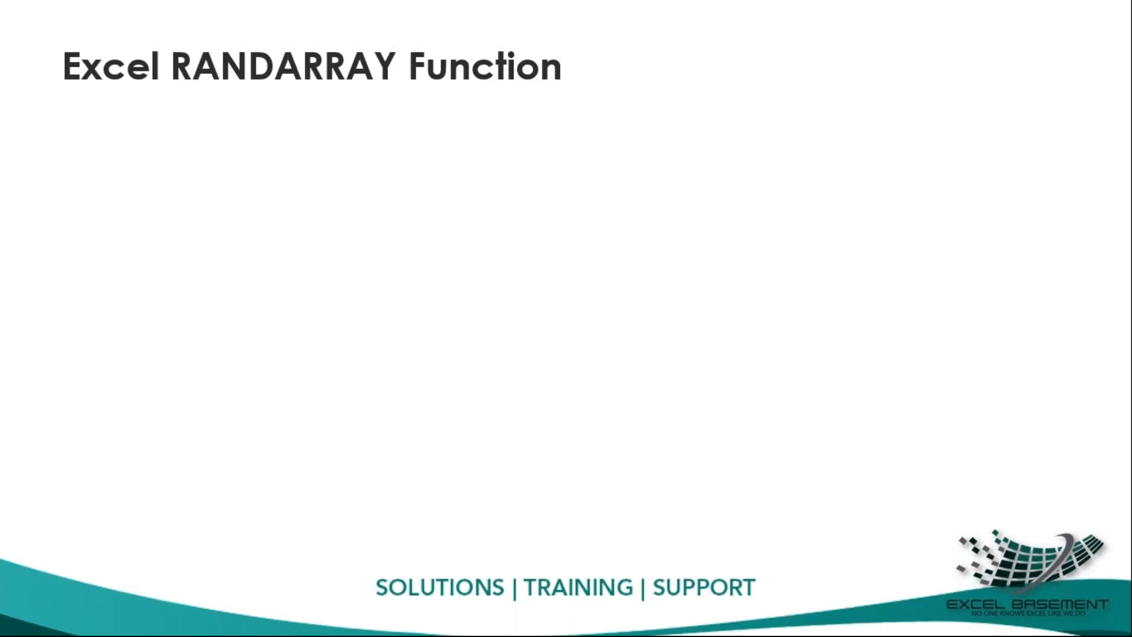
pyautogui.press('Right')
pyautogui.press('Right')
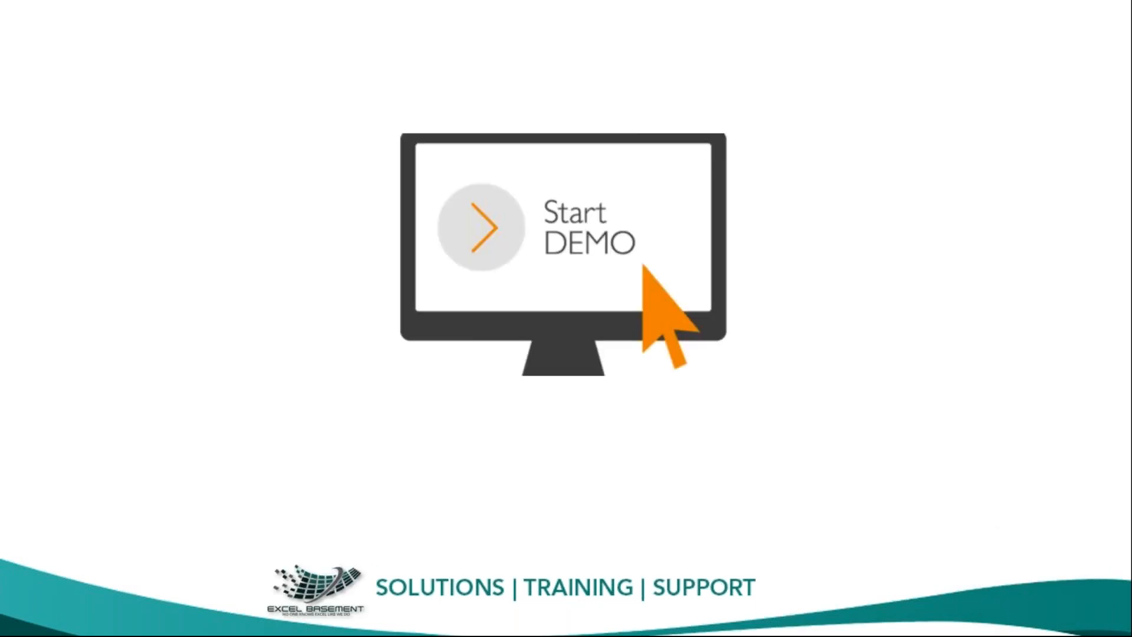
pyautogui.press('Right')
pyautogui.press('Right')
pyautogui.press('Right')
pyautogui.press('Right')
pyautogui.press('Right')
pyautogui.press('Right')
pyautogui.press('Right')
pyautogui.press('Right')
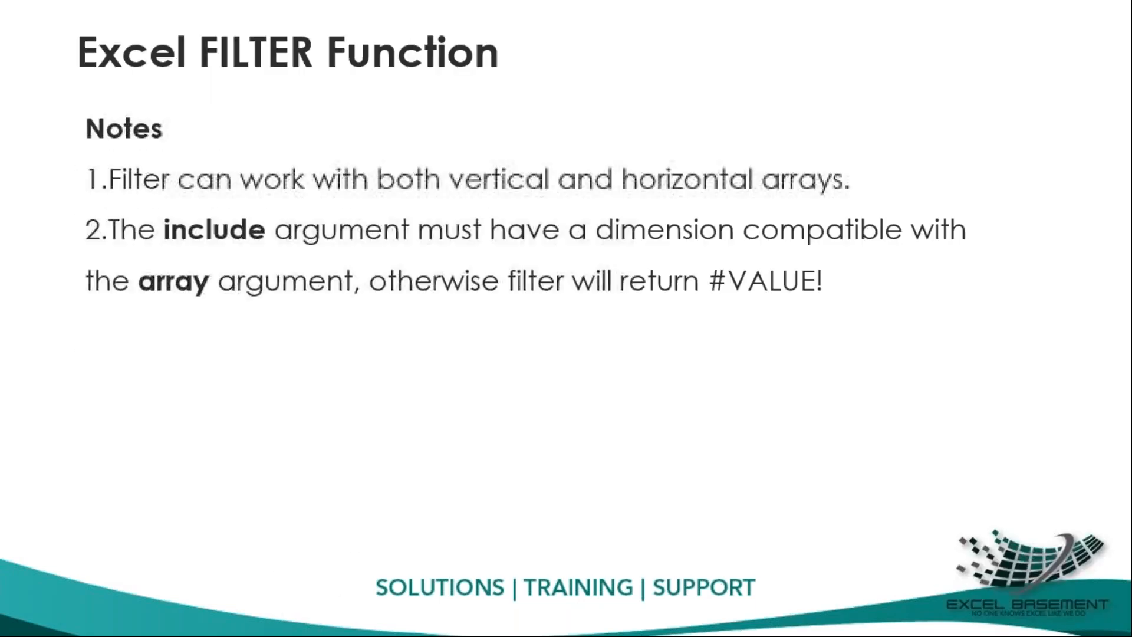
pyautogui.press('Right')
pyautogui.press('Right')
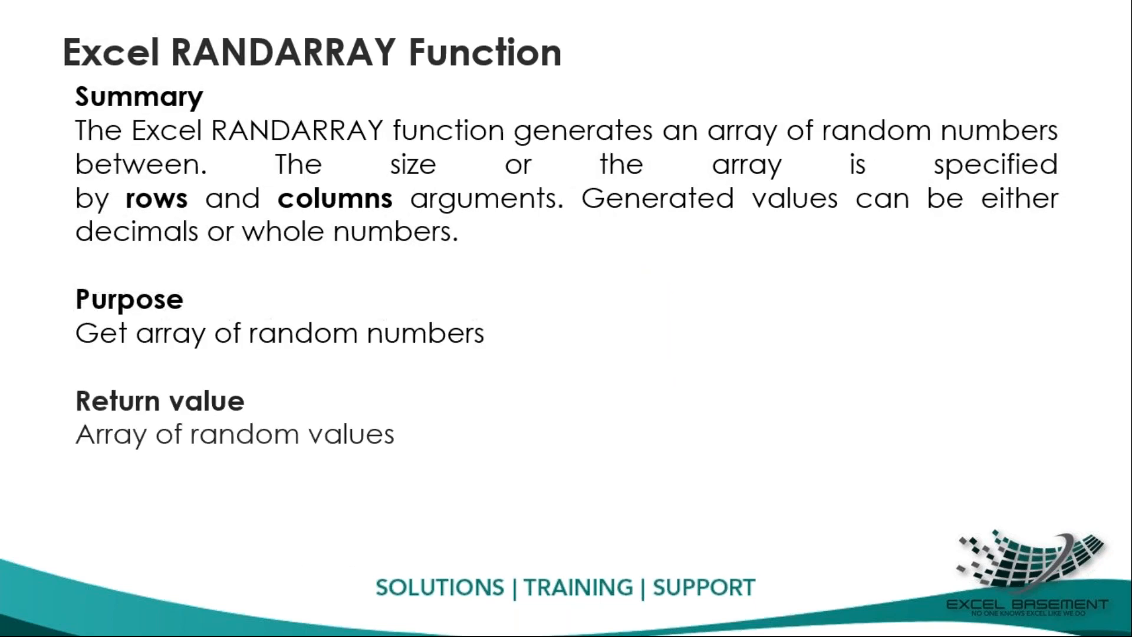
pyautogui.press('Escape')
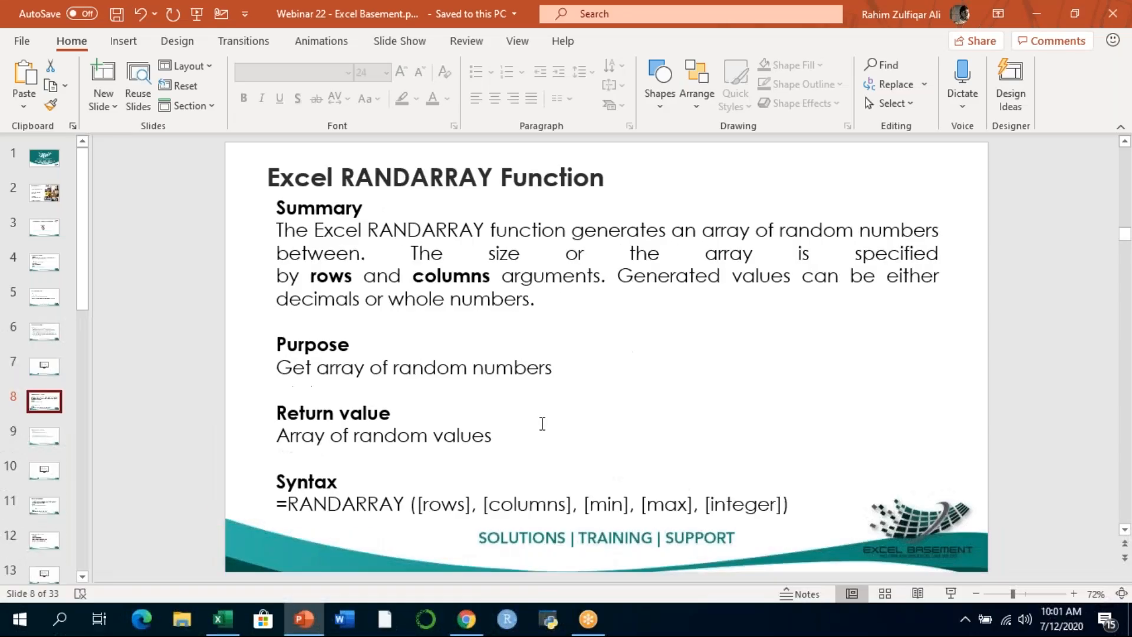
# - Switch to Excel, review the arguments of the RANDARRAY formula in B4 in edit mode, and recommit the formula
pyautogui.click(222, 619)
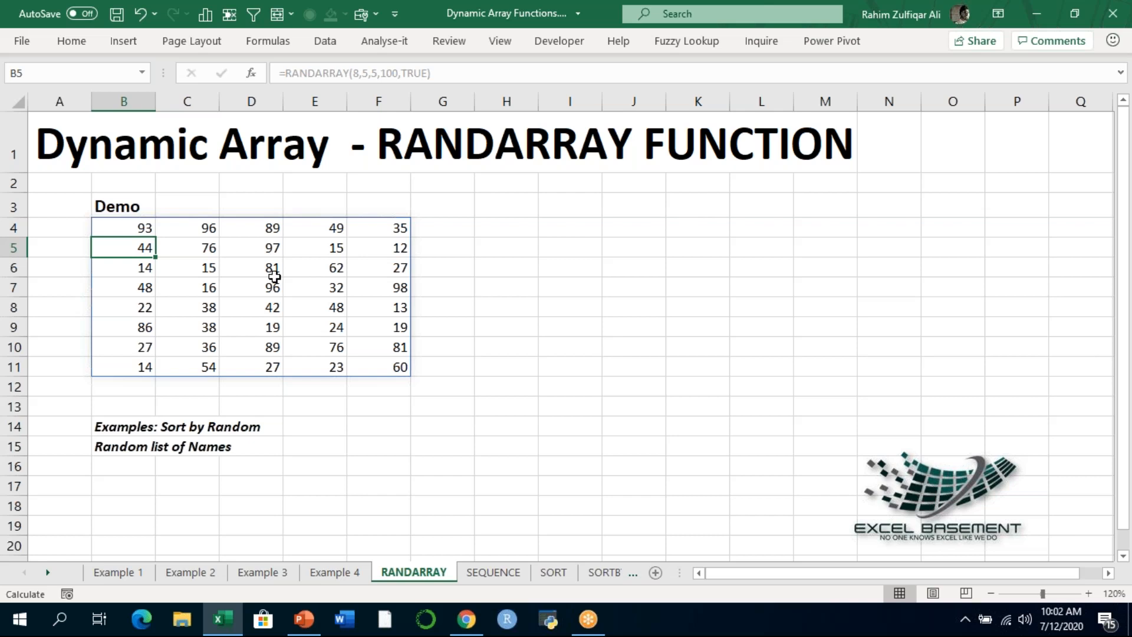
pyautogui.press('Up')
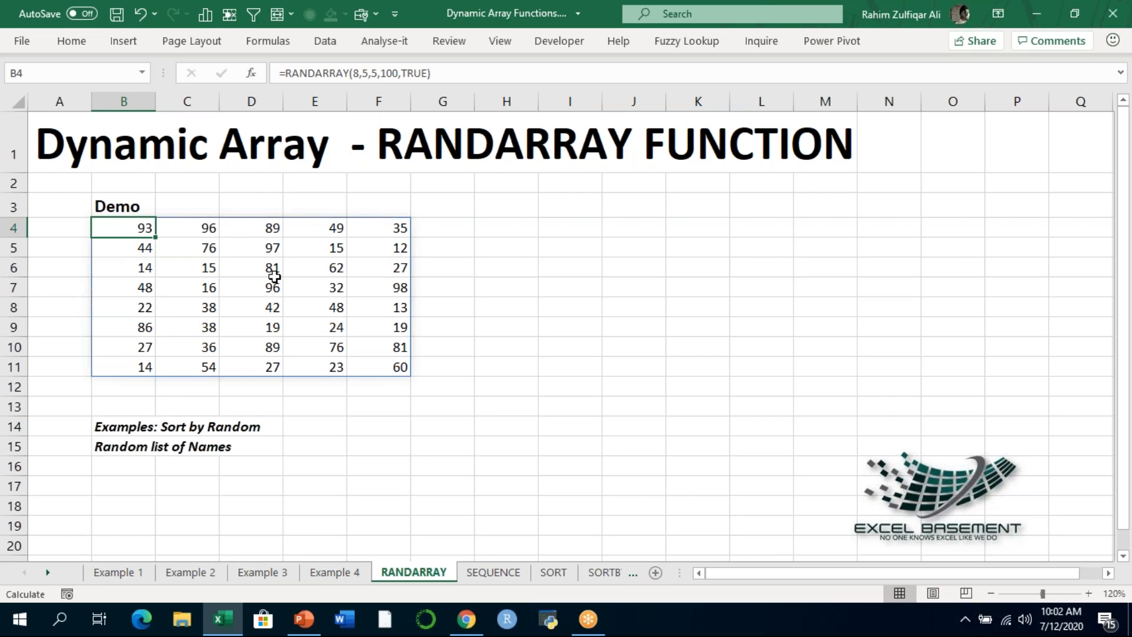
pyautogui.press('F2')
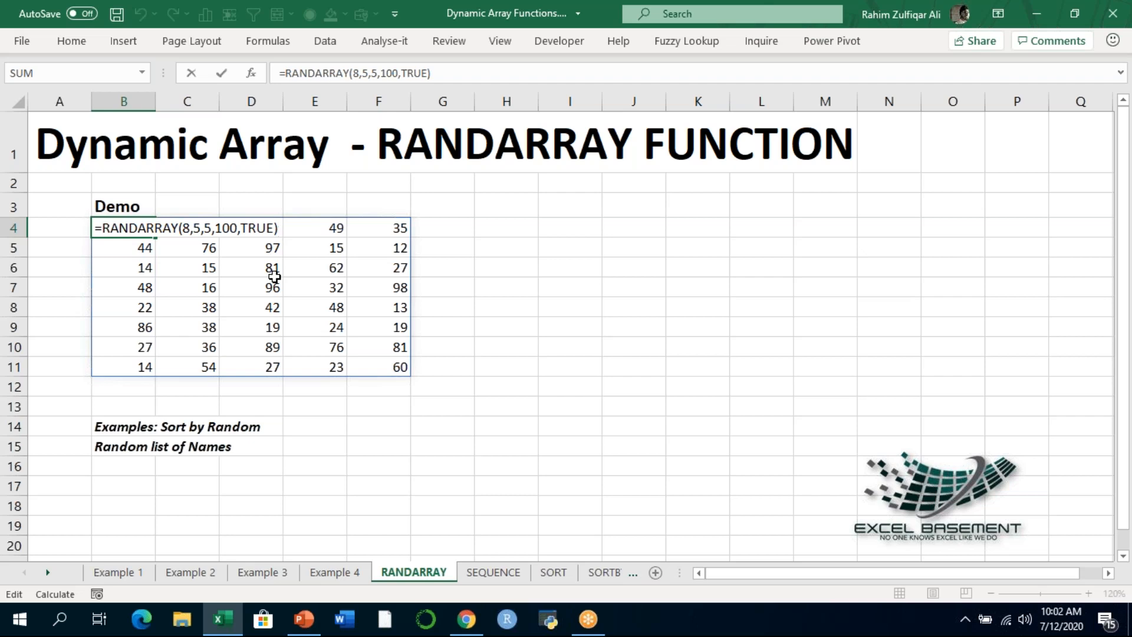
pyautogui.press('Return')
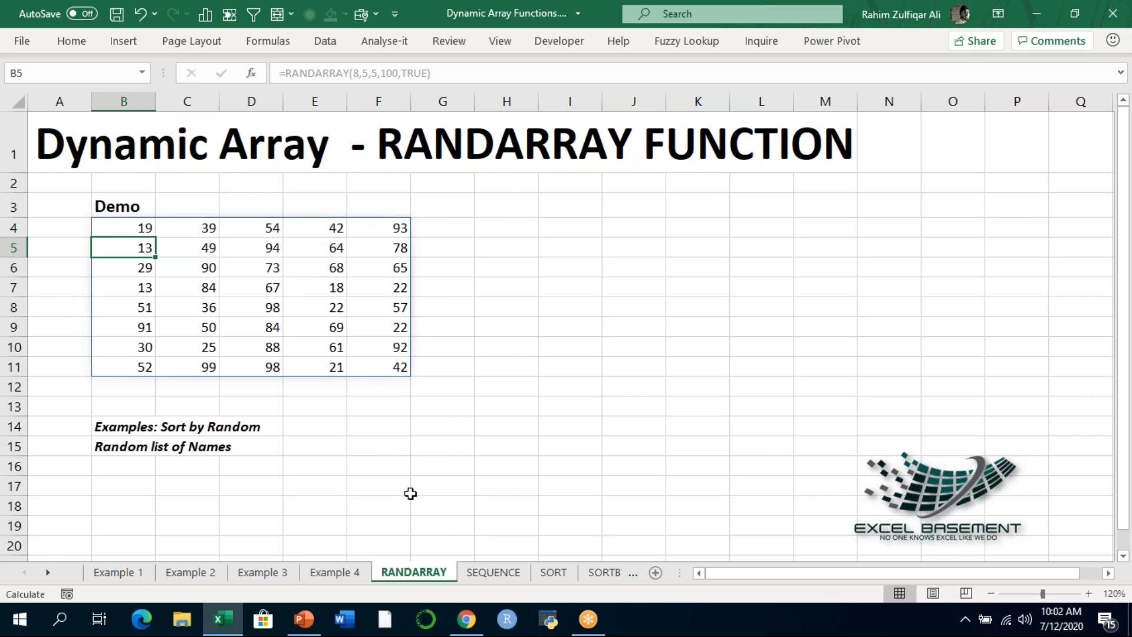
# - Switch to PowerPoint, open the Excel SEQUENCE Function slide, and start the slide show from it
pyautogui.click(310, 611)
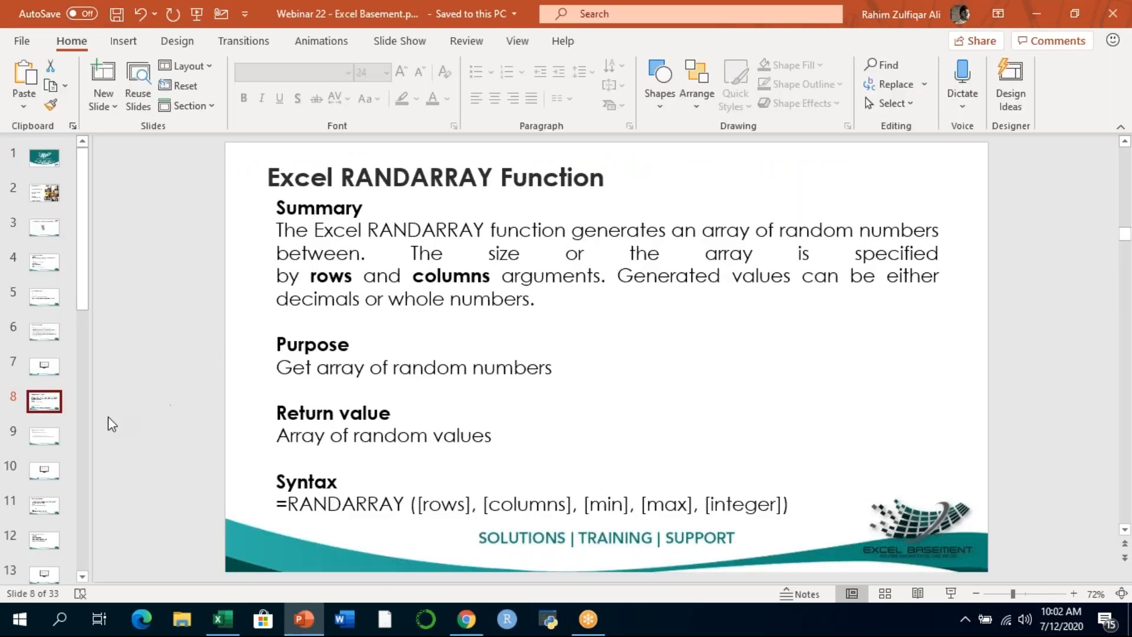
pyautogui.click(47, 506)
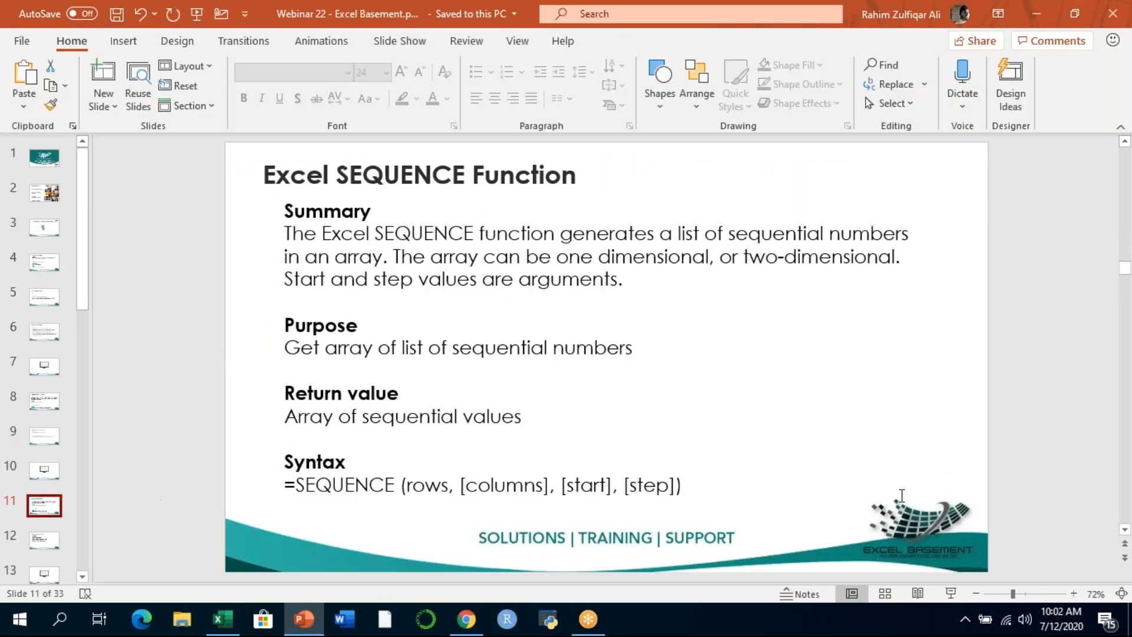
pyautogui.click(946, 595)
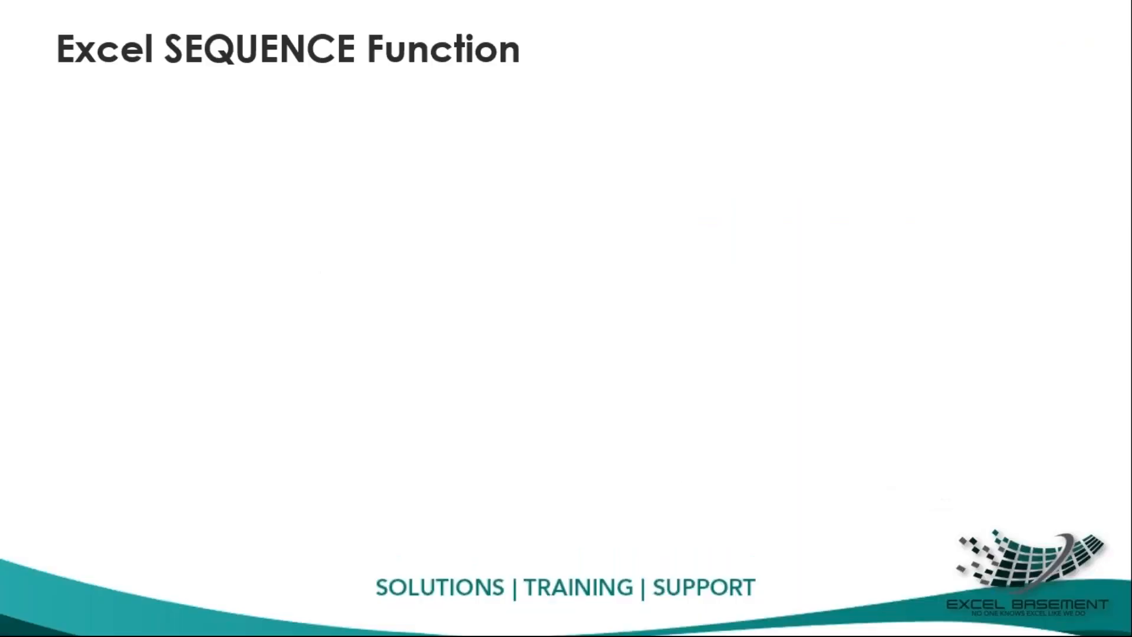
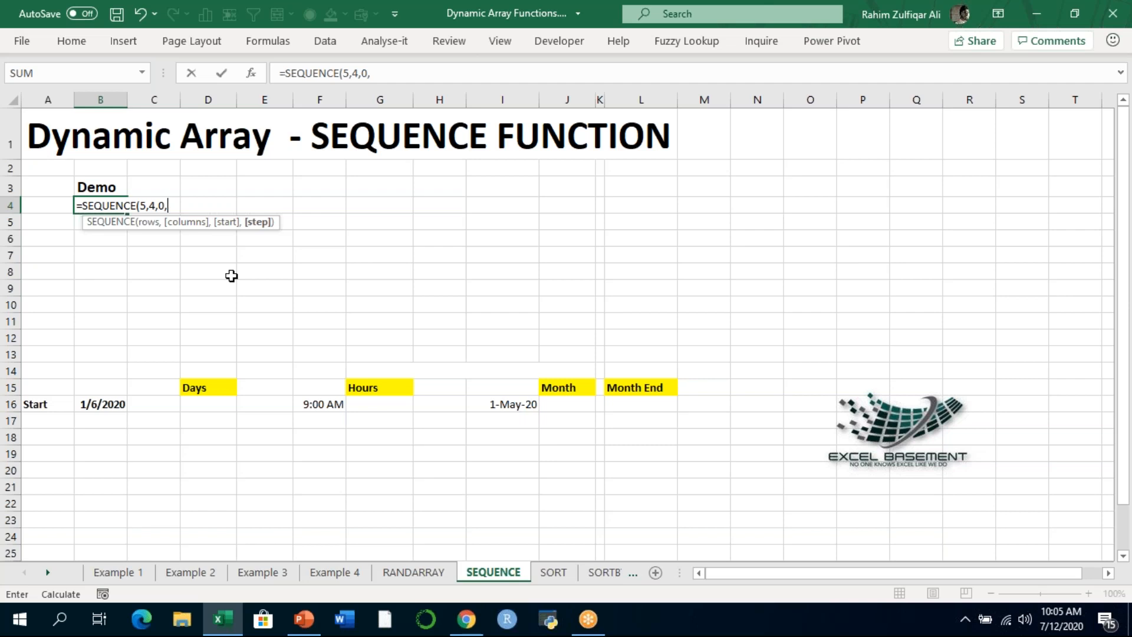
# - Complete the SEQUENCE formula in B4 with a step of 5, giving =SEQUENCE(5,4,0,5)
pyautogui.write('5)')
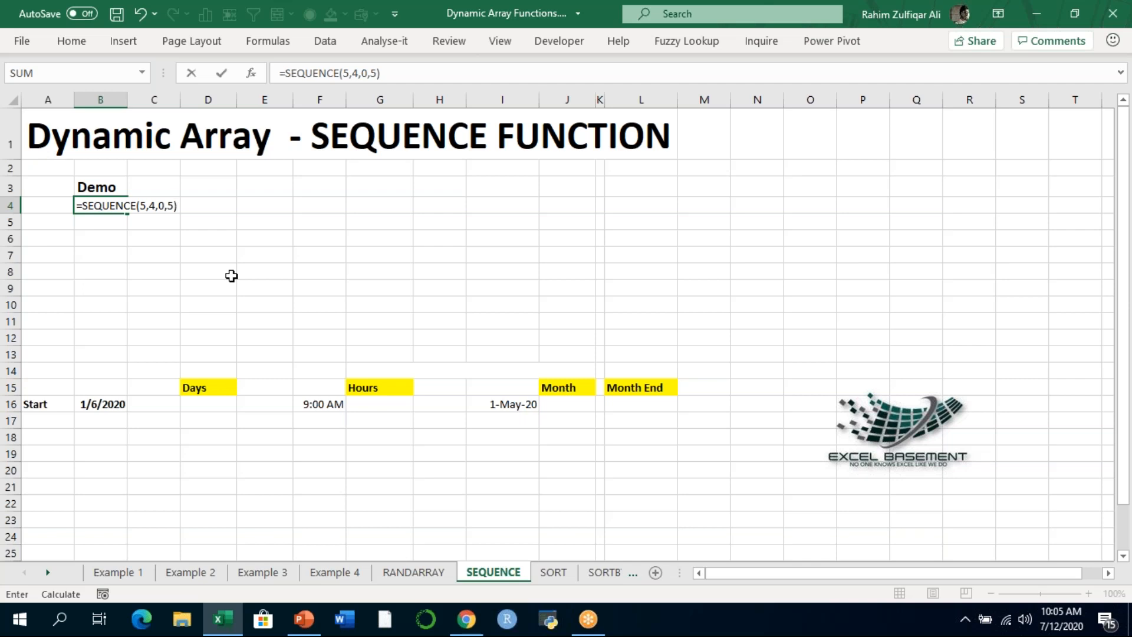
pyautogui.press('Return')
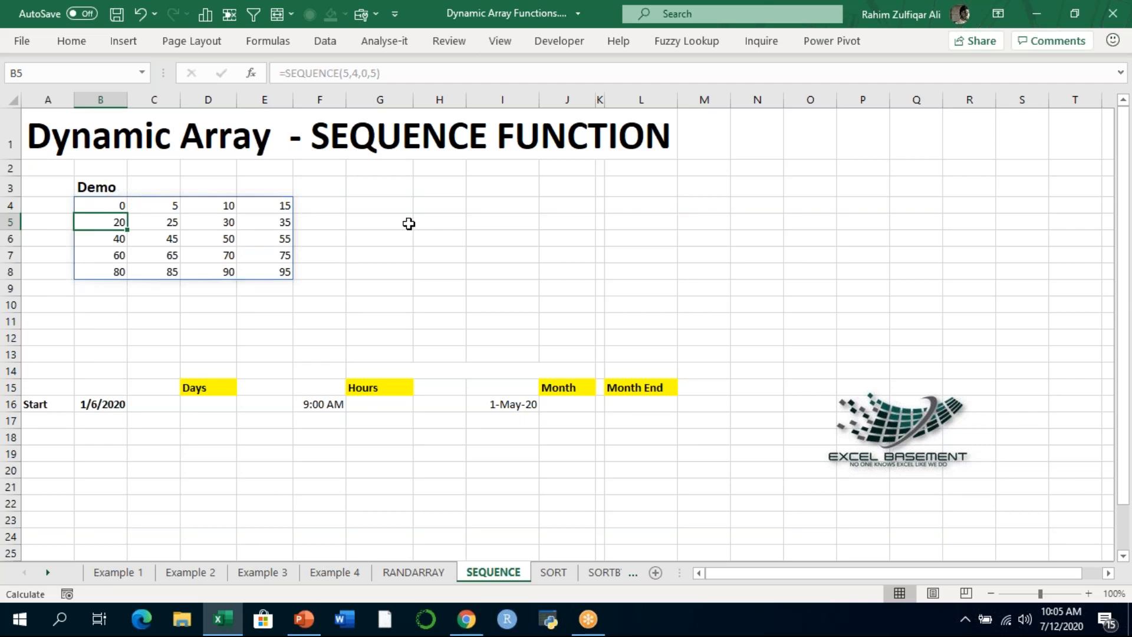
# - Examine the values in the first two rows of the spilled SEQUENCE array cell by cell
pyautogui.click(122, 204)
pyautogui.click(224, 205)
pyautogui.click(263, 206)
pyautogui.click(105, 224)
pyautogui.click(172, 223)
pyautogui.click(223, 225)
pyautogui.click(271, 226)
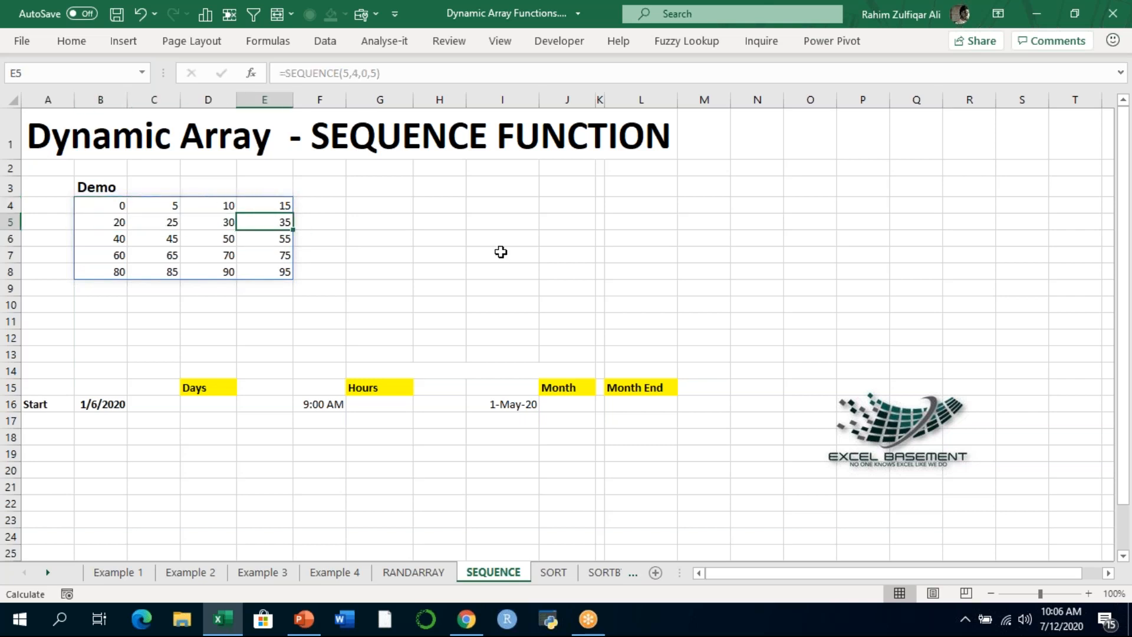
# - Change both the rows and columns arguments of the SEQUENCE formula in B4 to 8
pyautogui.press('Left')
pyautogui.press('Left')
pyautogui.press('Left')
pyautogui.press('Up')
pyautogui.press('F2')
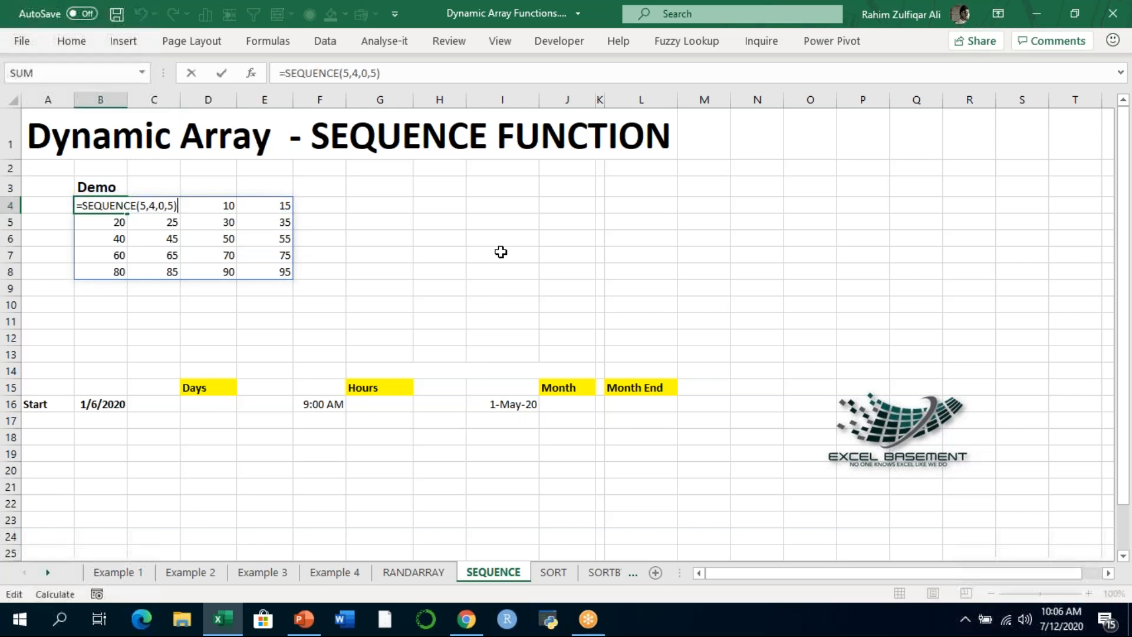
pyautogui.press('Left')
pyautogui.press('Left')
pyautogui.press('Left')
pyautogui.press('Left')
pyautogui.press('Left')
pyautogui.press('Left')
pyautogui.press('Left')
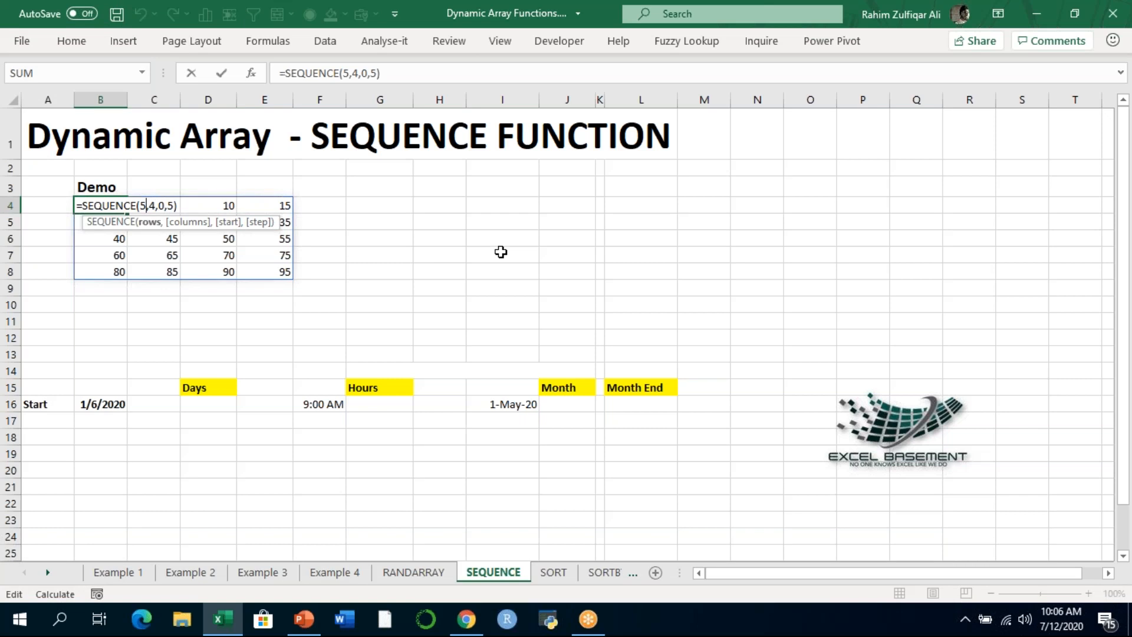
pyautogui.press('BackSpace')
pyautogui.write('8')
pyautogui.press('Right')
pyautogui.press('Delete')
pyautogui.write('8')
# - Set the step argument of the B4 formula to 10 and commit it as =SEQUENCE(8,8,0,10)
pyautogui.press('Right')
pyautogui.press('Right')
pyautogui.press('Right')
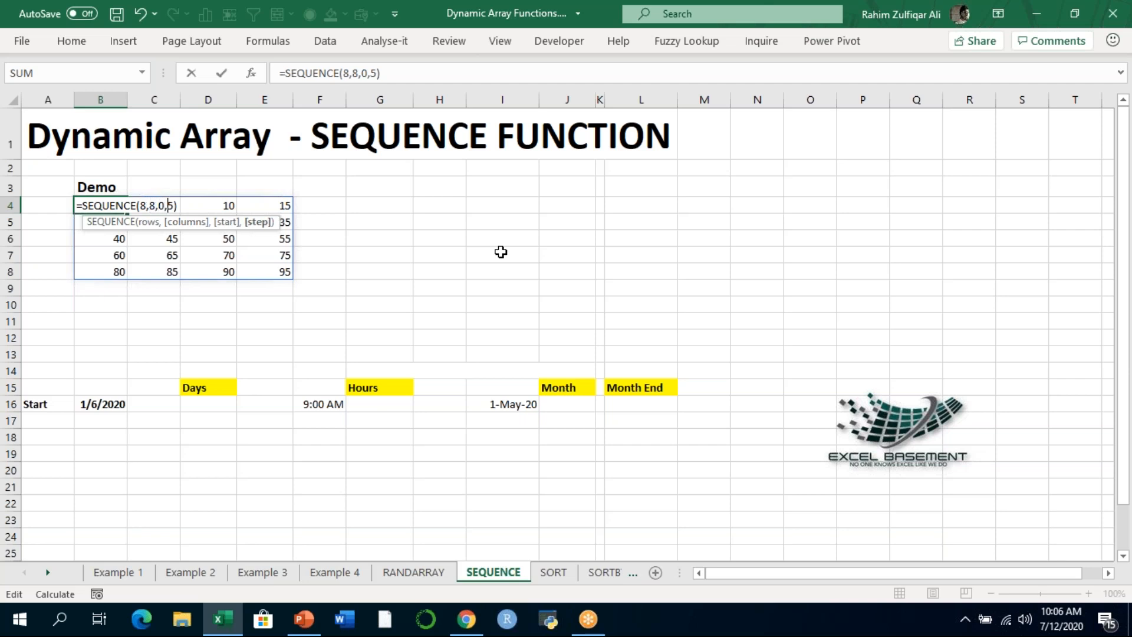
pyautogui.press('Delete')
pyautogui.write('10')
pyautogui.press('Return')
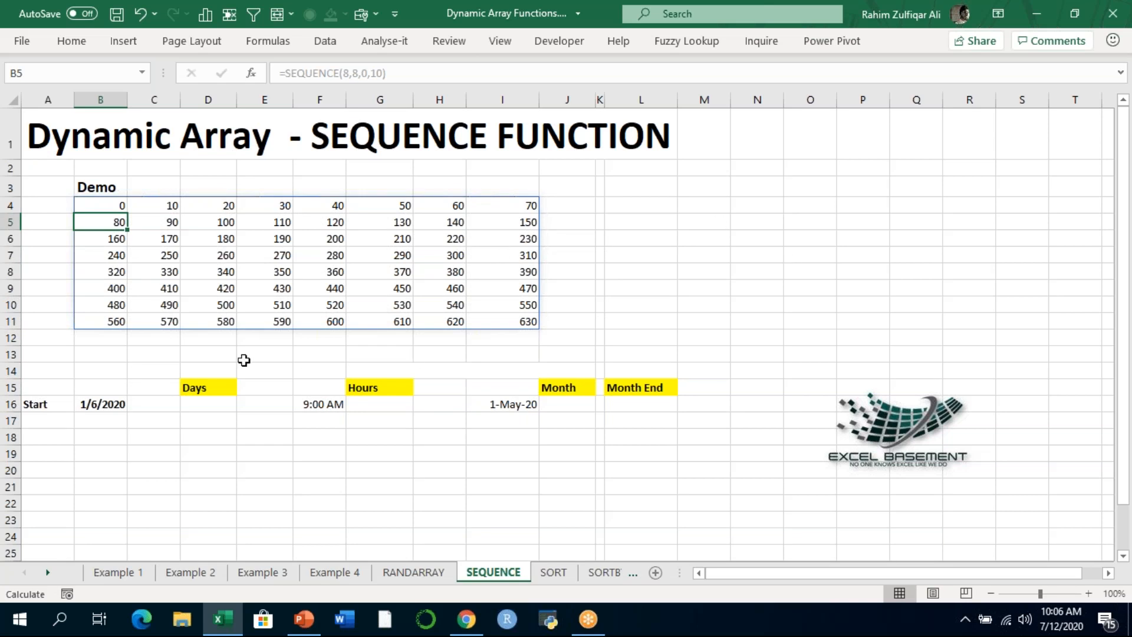
# - Review the empty output ranges below the Days and Hours headings, starting from D16 and G16
pyautogui.click(197, 399)
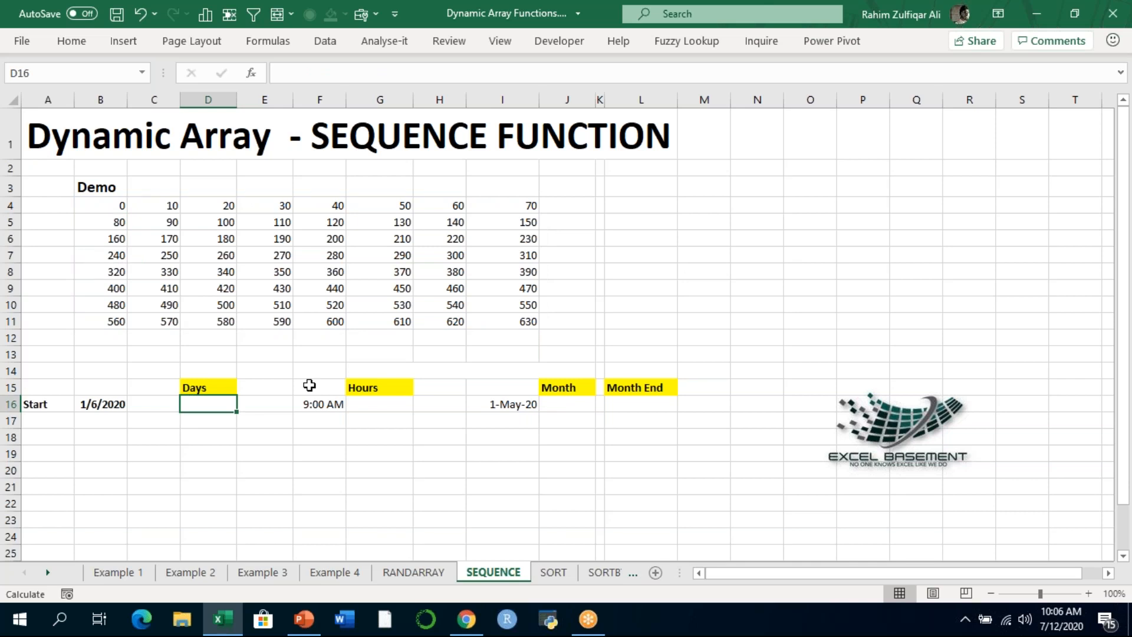
pyautogui.hotkey('shift', 'Down')
pyautogui.hotkey('shift', 'Down')
pyautogui.hotkey('shift', 'Down')
pyautogui.hotkey('shift', 'Down')
pyautogui.hotkey('shift', 'Down')
pyautogui.hotkey('shift', 'Down')
pyautogui.hotkey('shift', 'Down')
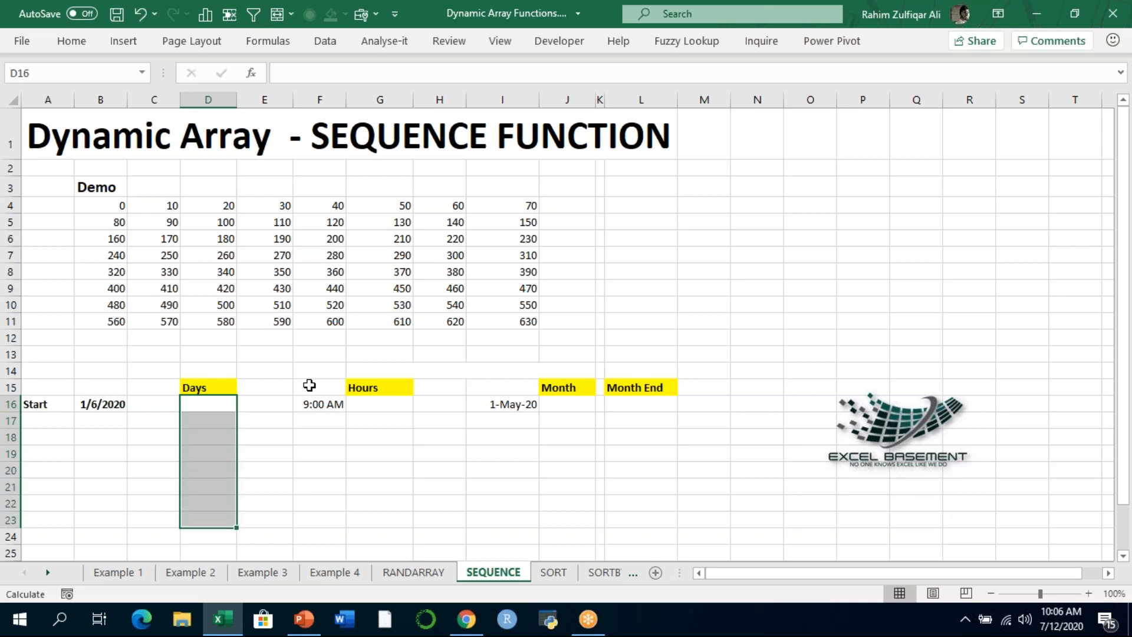
pyautogui.press('Right')
pyautogui.press('Right')
pyautogui.press('Right')
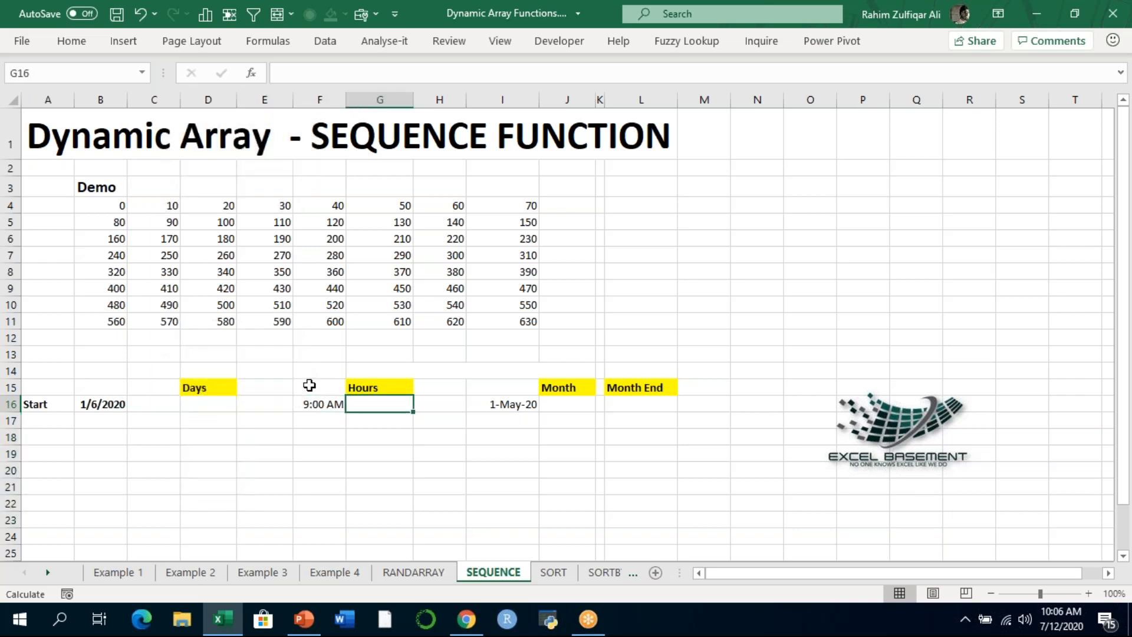
pyautogui.hotkey('shift', 'Down')
pyautogui.hotkey('shift', 'Down')
pyautogui.hotkey('shift', 'Down')
pyautogui.hotkey('shift', 'Down')
pyautogui.hotkey('shift', 'Down')
pyautogui.hotkey('shift', 'Down')
pyautogui.hotkey('shift', 'Down')
pyautogui.hotkey('shift', 'Down')
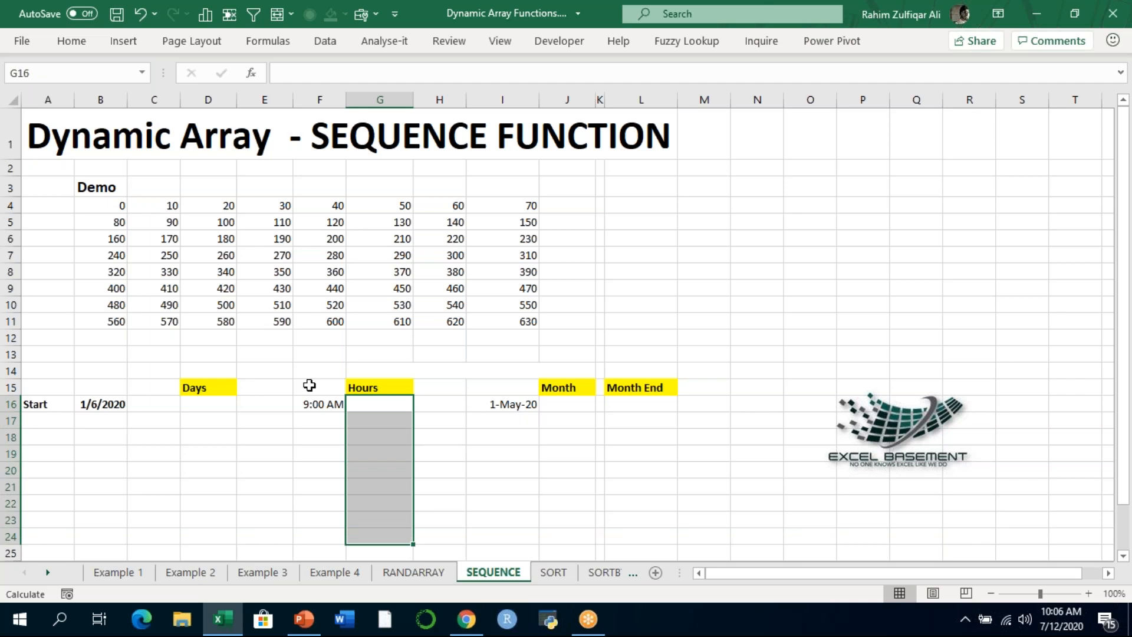
# - Review the empty output ranges below the Month and Month End headings, starting from J16 and L16
pyautogui.press('Right')
pyautogui.press('Right')
pyautogui.press('Right')
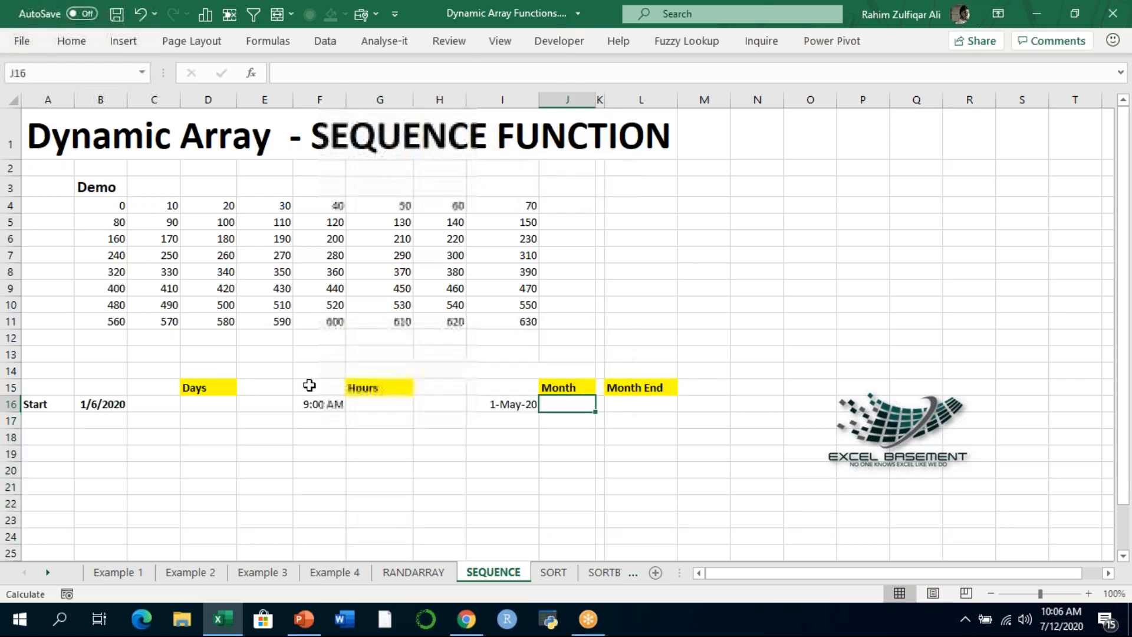
pyautogui.hotkey('shift', 'Down')
pyautogui.hotkey('shift', 'Down')
pyautogui.hotkey('shift', 'Down')
pyautogui.hotkey('shift', 'Down')
pyautogui.hotkey('shift', 'Down')
pyautogui.hotkey('shift', 'Down')
pyautogui.hotkey('shift', 'Down')
pyautogui.hotkey('shift', 'Down')
pyautogui.hotkey('shift', 'Down')
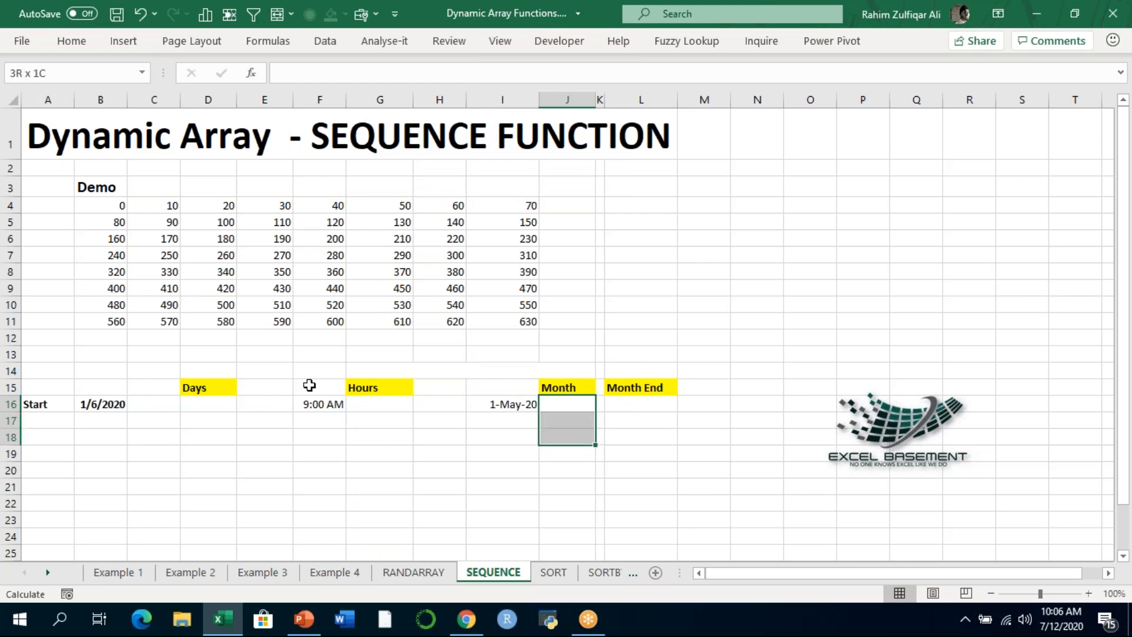
pyautogui.press('Right')
pyautogui.press('Right')
pyautogui.hotkey('shift', 'Down')
pyautogui.hotkey('shift', 'Down')
pyautogui.hotkey('shift', 'Down')
pyautogui.hotkey('shift', 'Down')
pyautogui.hotkey('shift', 'Down')
pyautogui.hotkey('shift', 'Down')
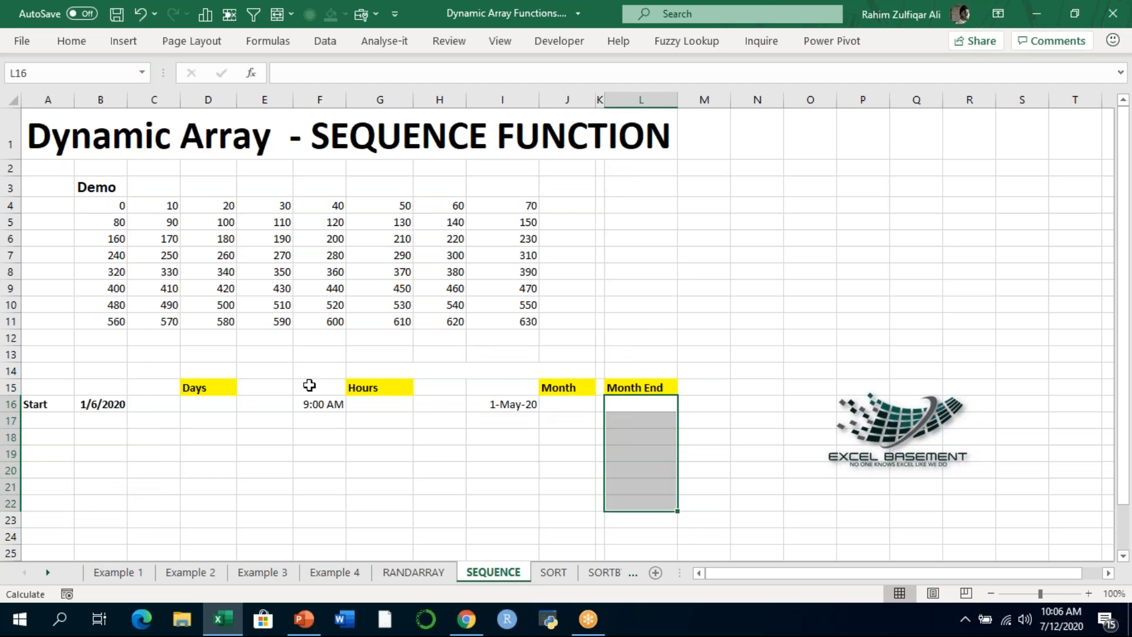
# - Enter =SEQUENCE(10,1,B16,1) in D16 to list ten consecutive dates under Days from the start date
pyautogui.press('Left')
pyautogui.press('Left')
pyautogui.press('Left')
pyautogui.press('Left')
pyautogui.press('Left')
pyautogui.press('Left')
pyautogui.press('Left')
pyautogui.press('Left')
pyautogui.press('Left')
pyautogui.press('Left')
pyautogui.press('Left')
pyautogui.press('Right')
pyautogui.press('Right')
pyautogui.press('Right')
pyautogui.press('Right')
pyautogui.press('Left')
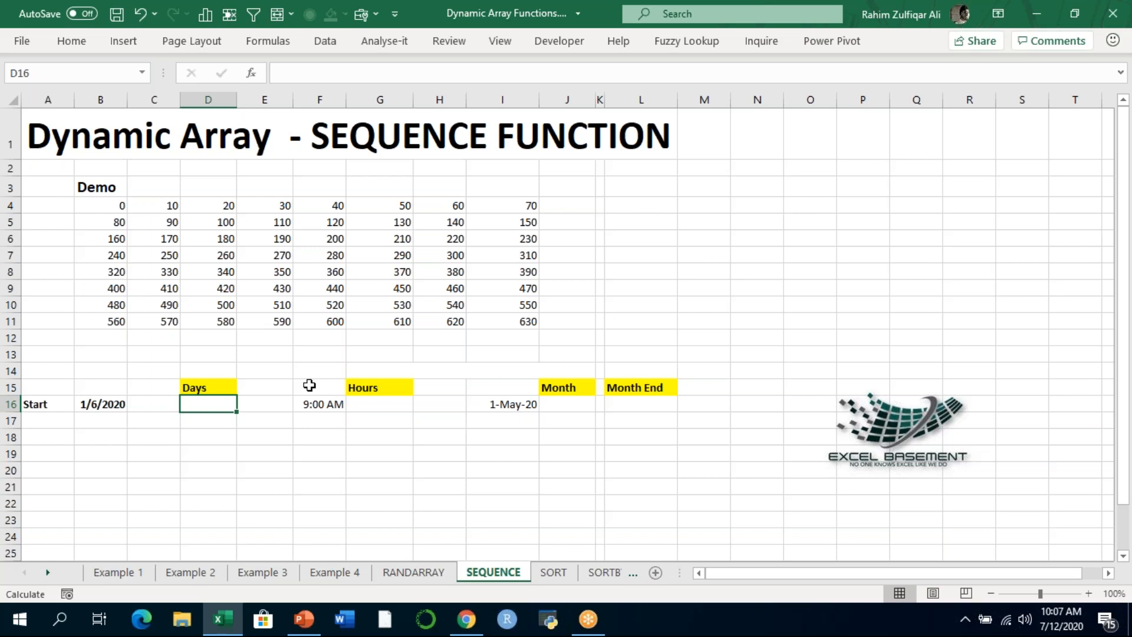
pyautogui.write('=')
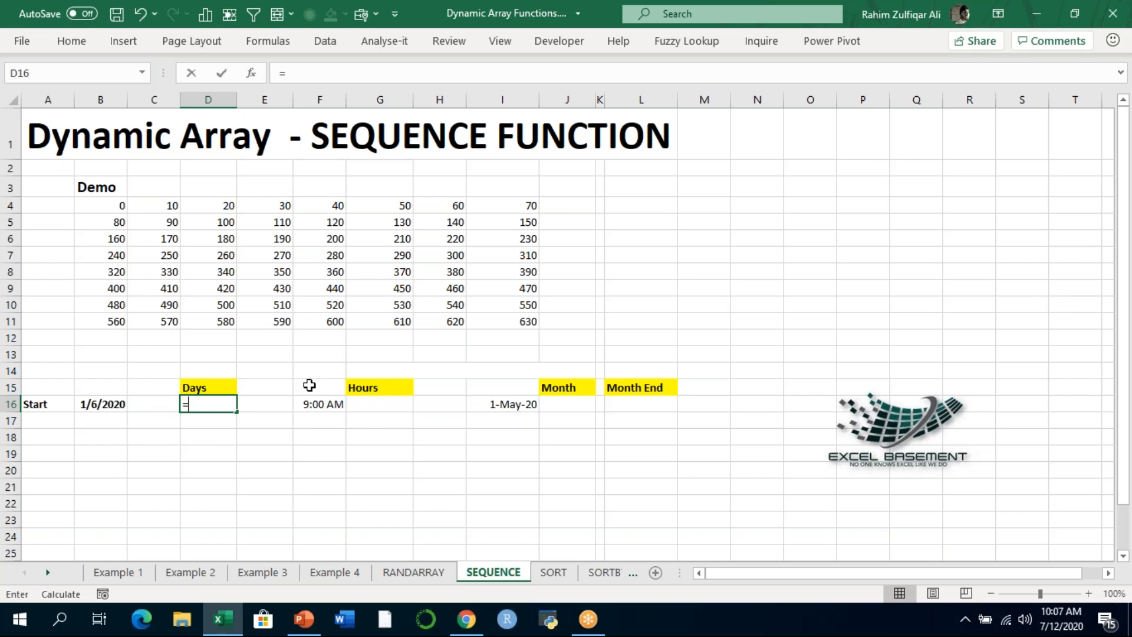
pyautogui.write('SEQUENCE(')
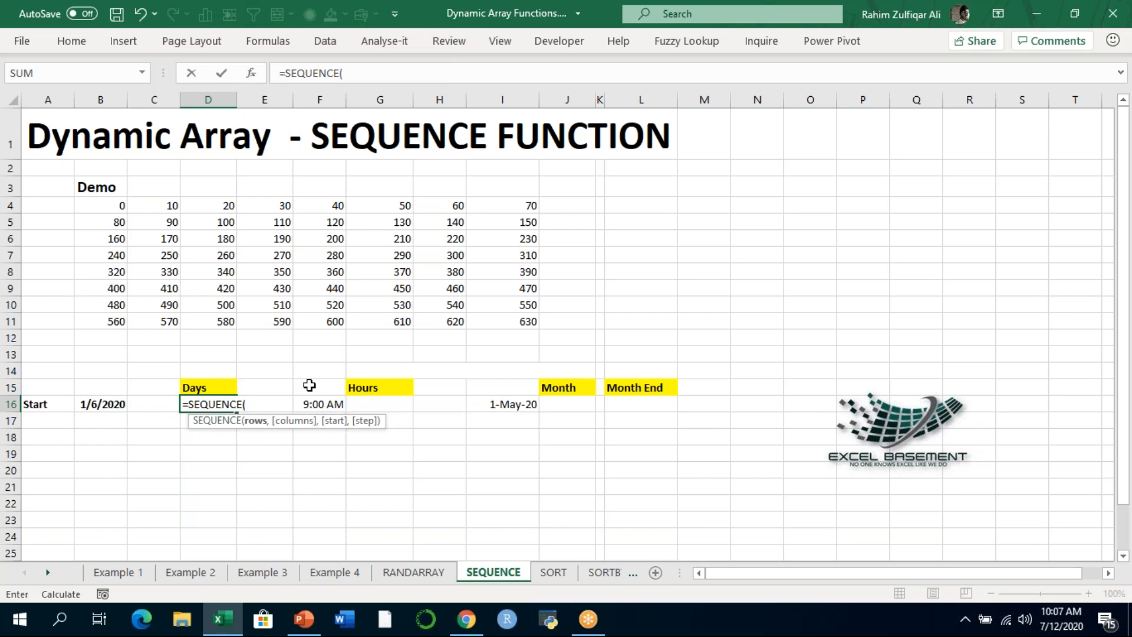
pyautogui.write('10,')
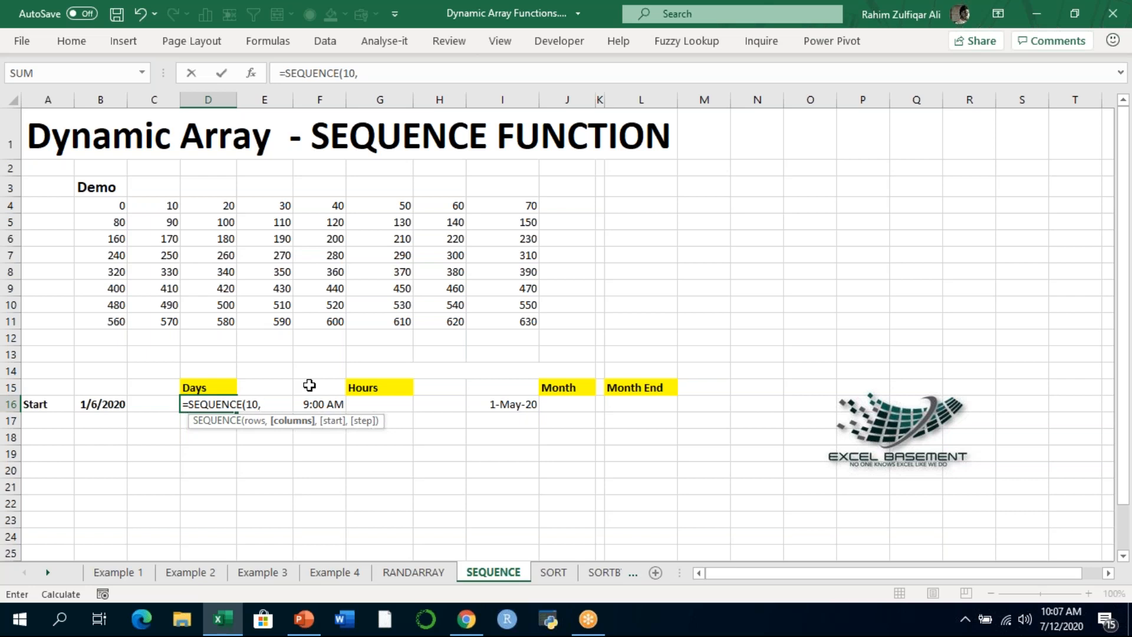
pyautogui.write('1,')
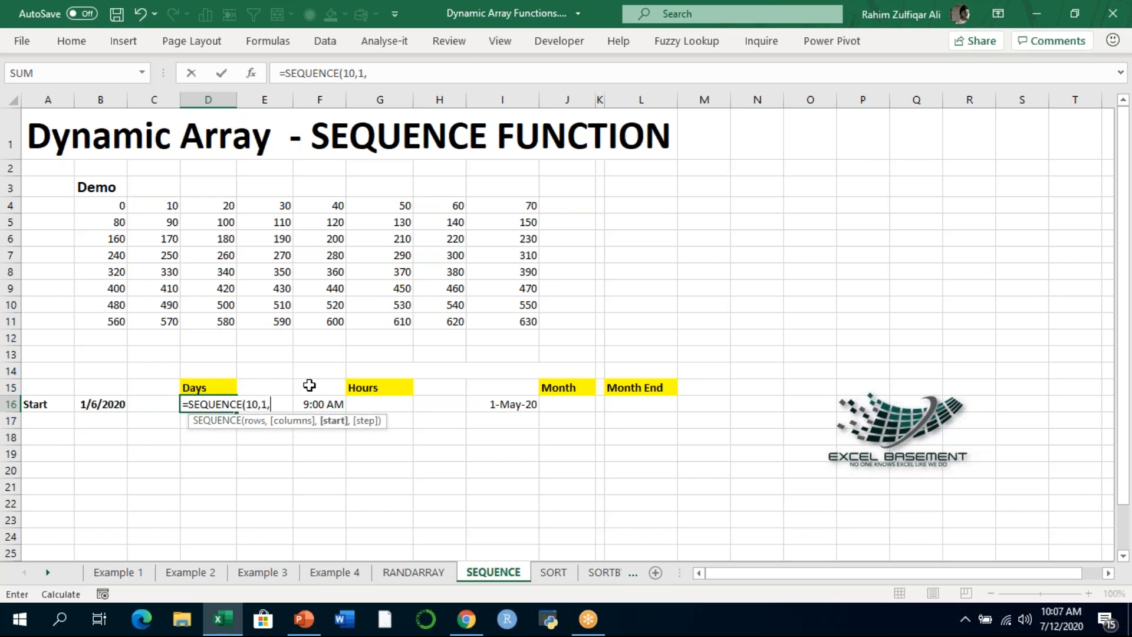
pyautogui.press('Left')
pyautogui.press('Left')
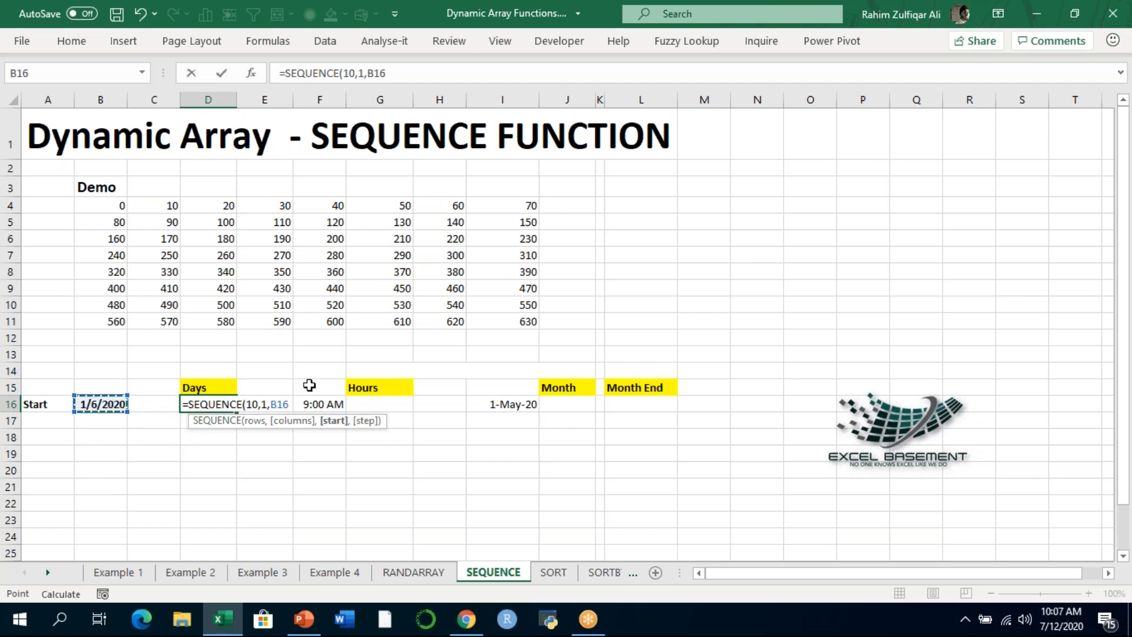
pyautogui.write(',1')
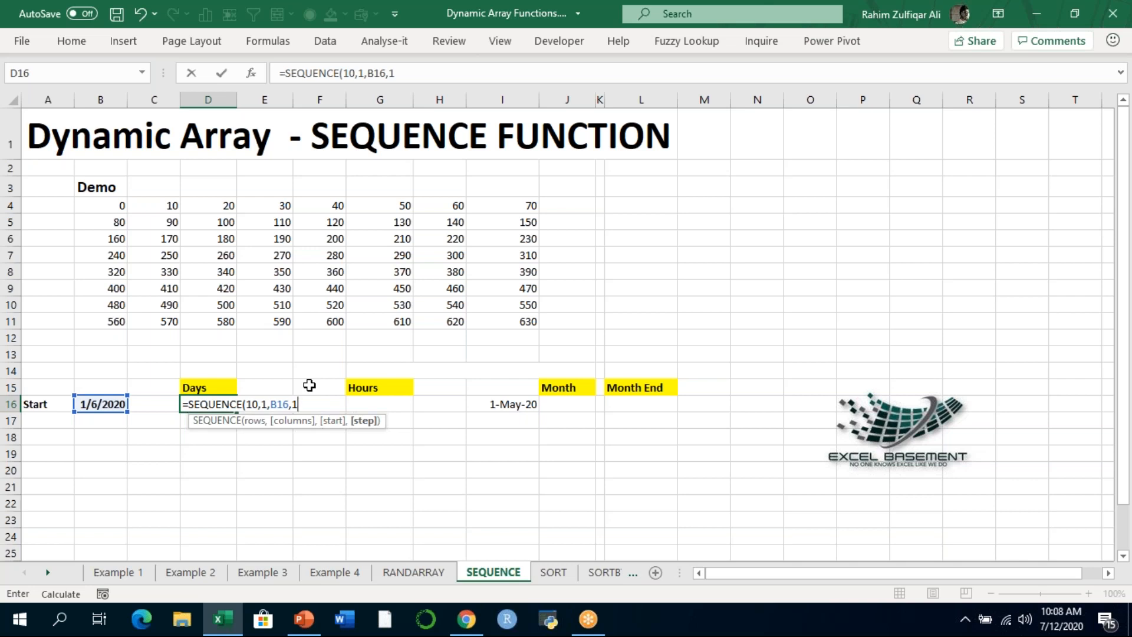
pyautogui.write(')')
pyautogui.press('Return')
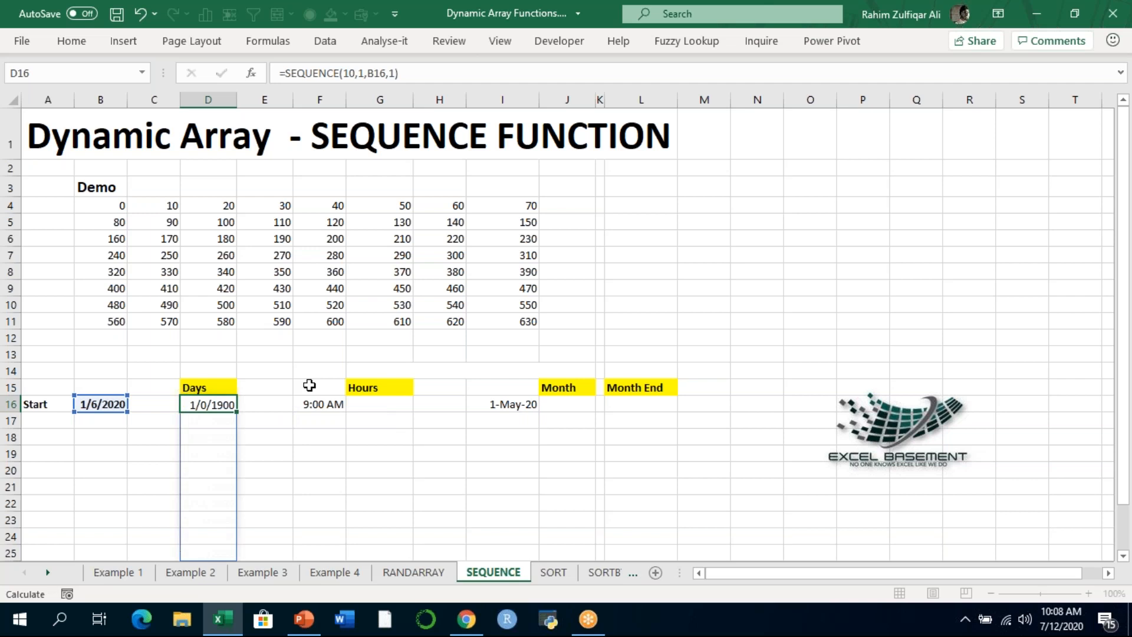
# - Examine the spilled dates under Days, review the D16 formula in edit mode, and recommit it
pyautogui.press('Up')
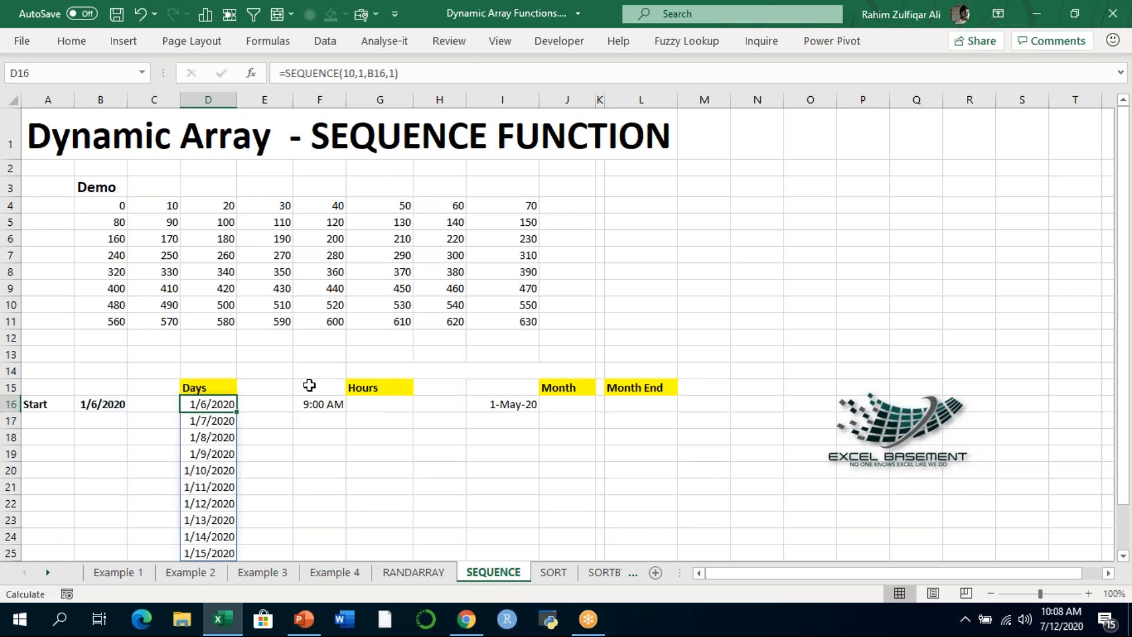
pyautogui.press('Down')
pyautogui.press('Down')
pyautogui.press('Down')
pyautogui.press('Down')
pyautogui.press('Down')
pyautogui.press('Down')
pyautogui.press('Down')
pyautogui.press('Down')
pyautogui.press('Down')
pyautogui.press('Up')
pyautogui.press('Up')
pyautogui.press('Up')
pyautogui.press('Up')
pyautogui.press('Up')
pyautogui.press('Up')
pyautogui.press('Up')
pyautogui.press('Up')
pyautogui.press('Up')
pyautogui.press('F2')
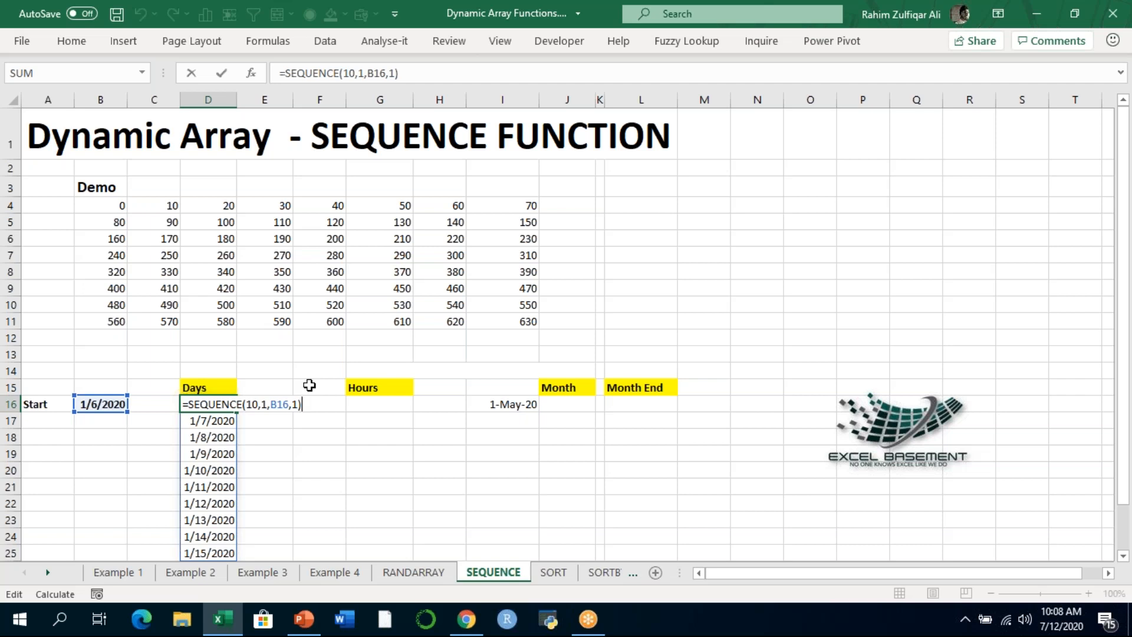
pyautogui.press('Return')
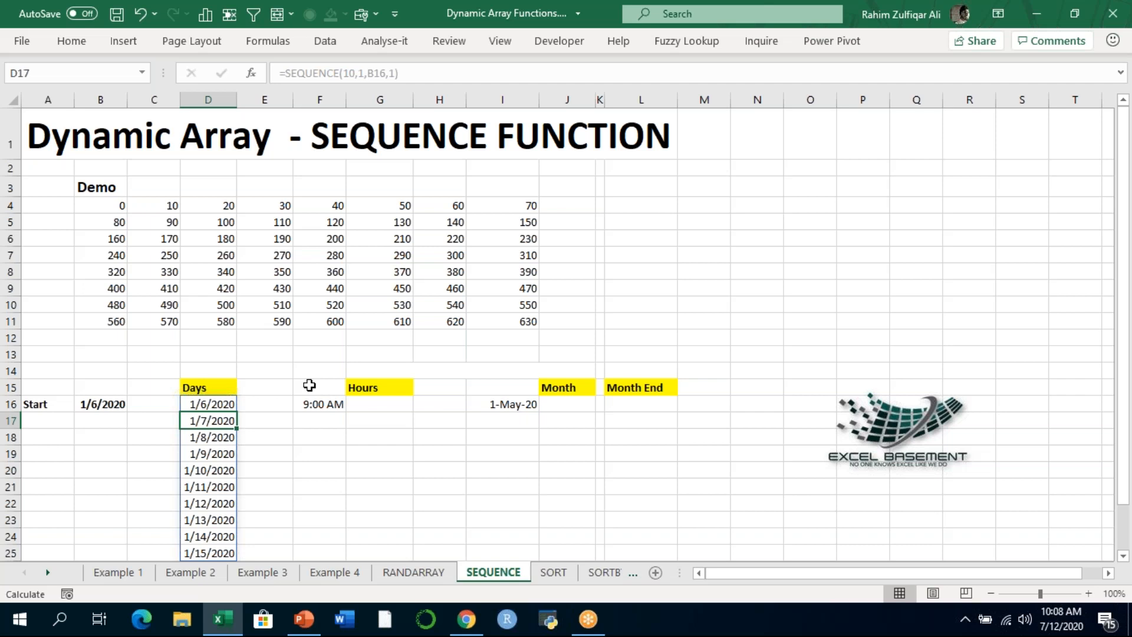
# - Enter =TIME(SEQUENCE(10,1,HOUR(F16),1),0,0) in G16 to list ten hourly times under Hours
pyautogui.press('Up')
pyautogui.press('Up')
pyautogui.hotkey('ctrl', 'Right')
pyautogui.press('Down')
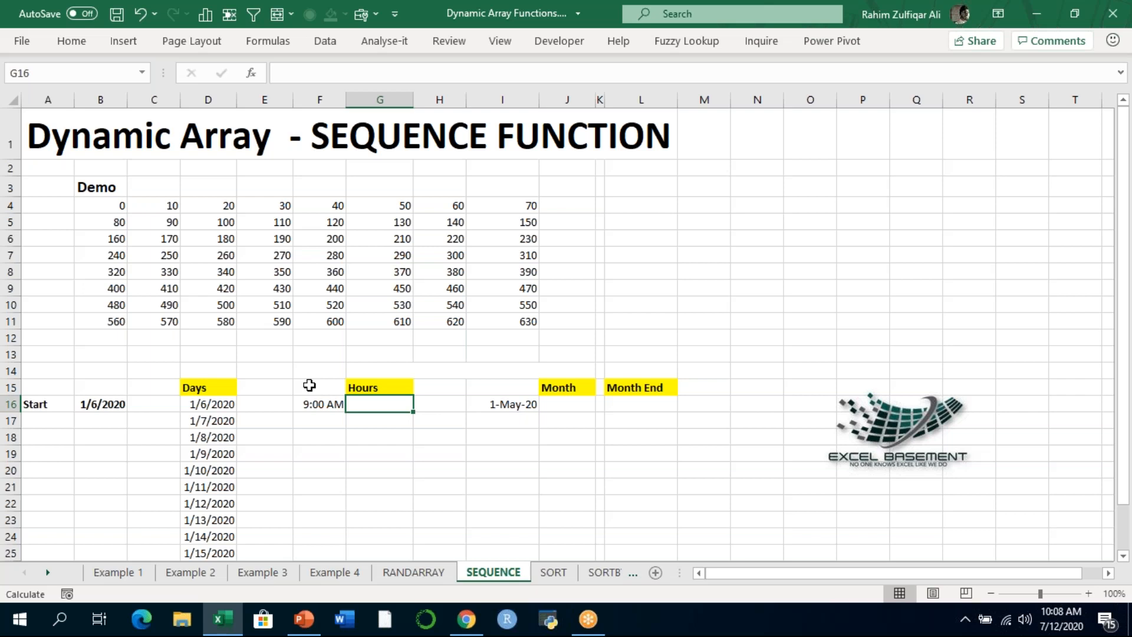
pyautogui.write('=TIME(')
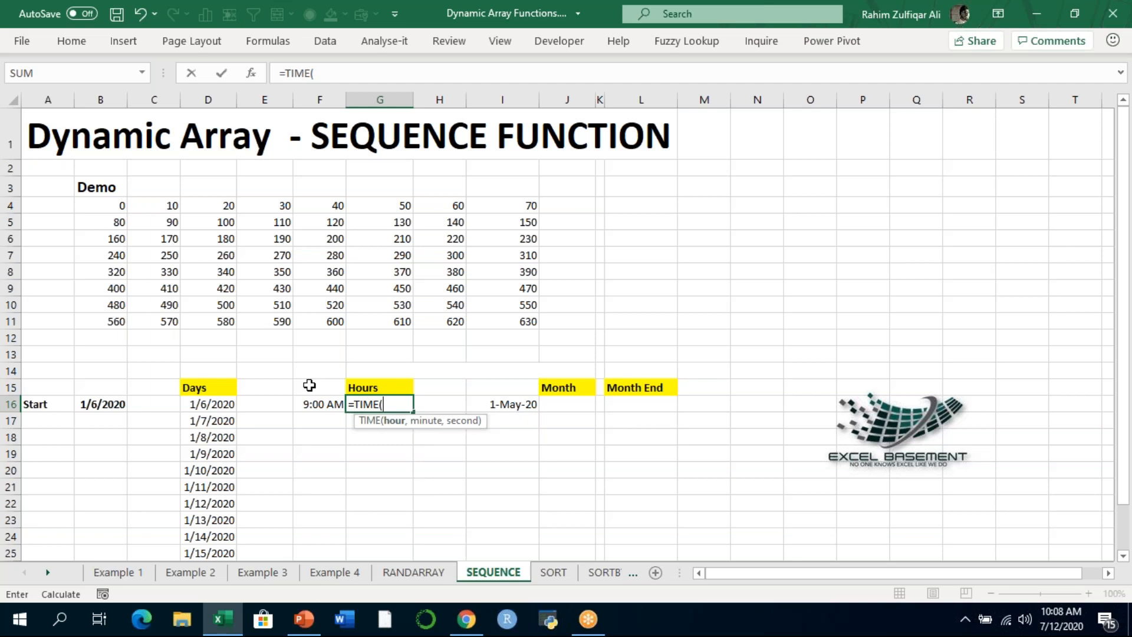
pyautogui.write('SEQUENCE(')
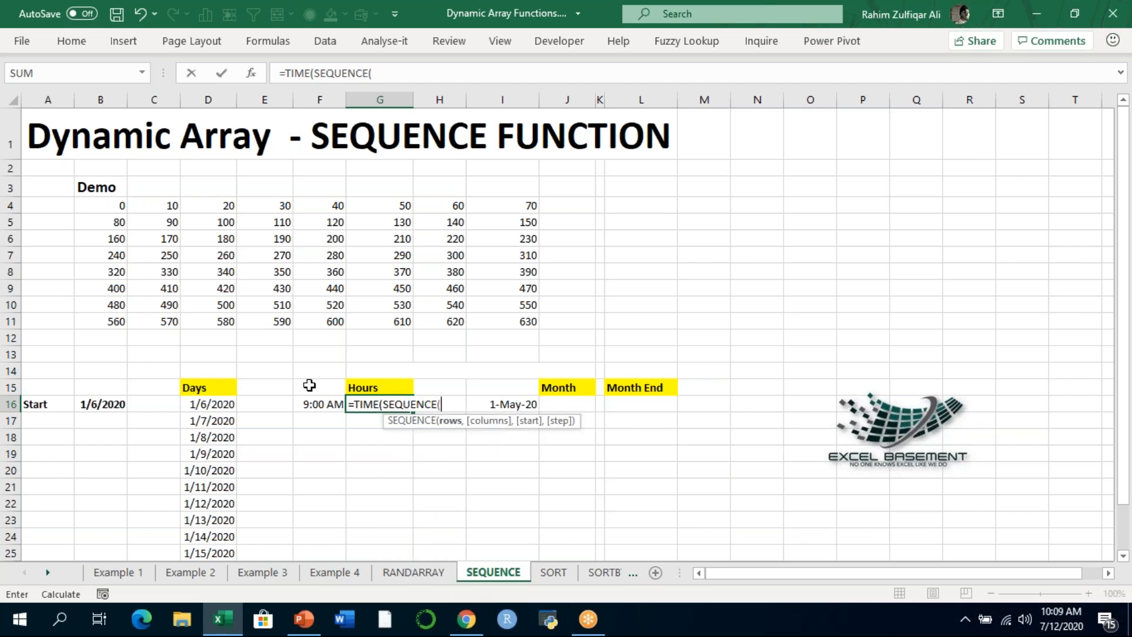
pyautogui.write('10,')
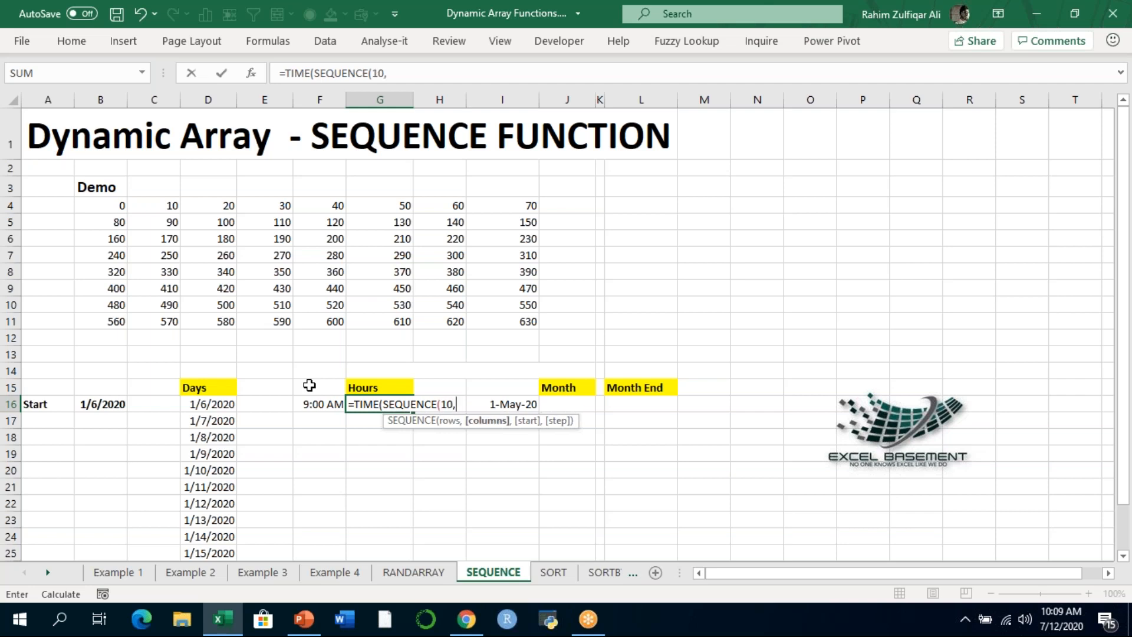
pyautogui.write('1,')
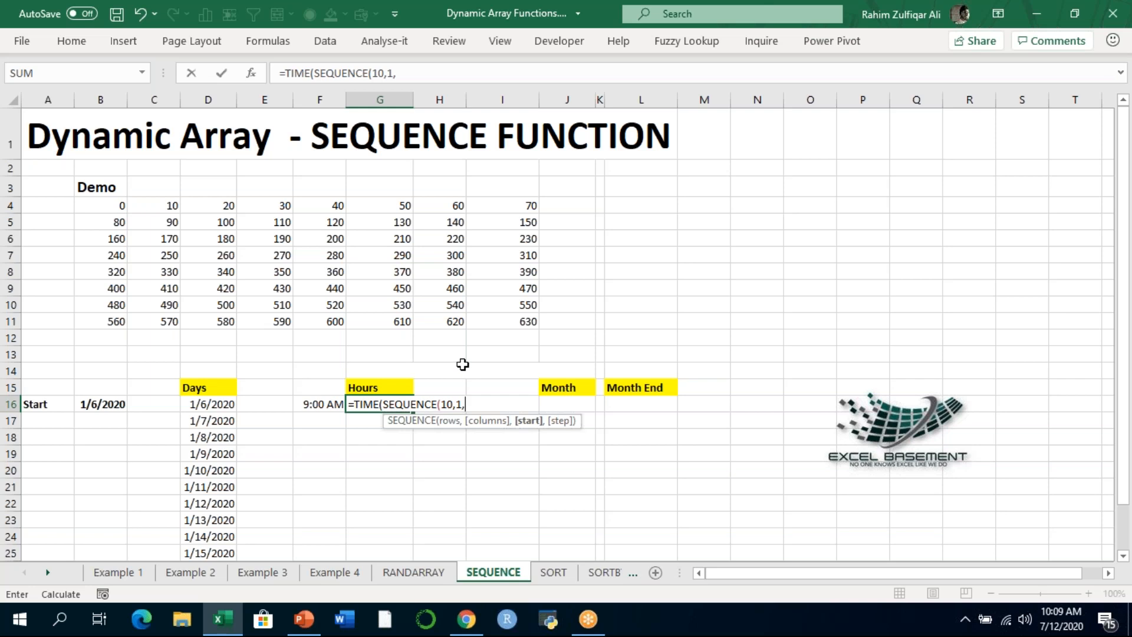
pyautogui.write('HOUR(')
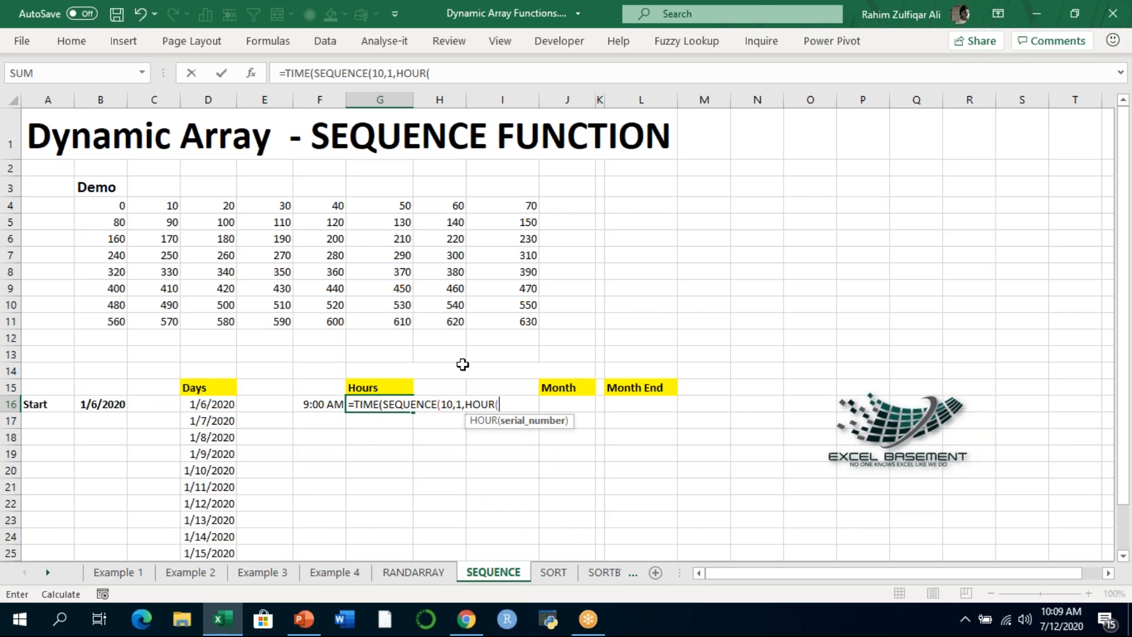
pyautogui.press('Left')
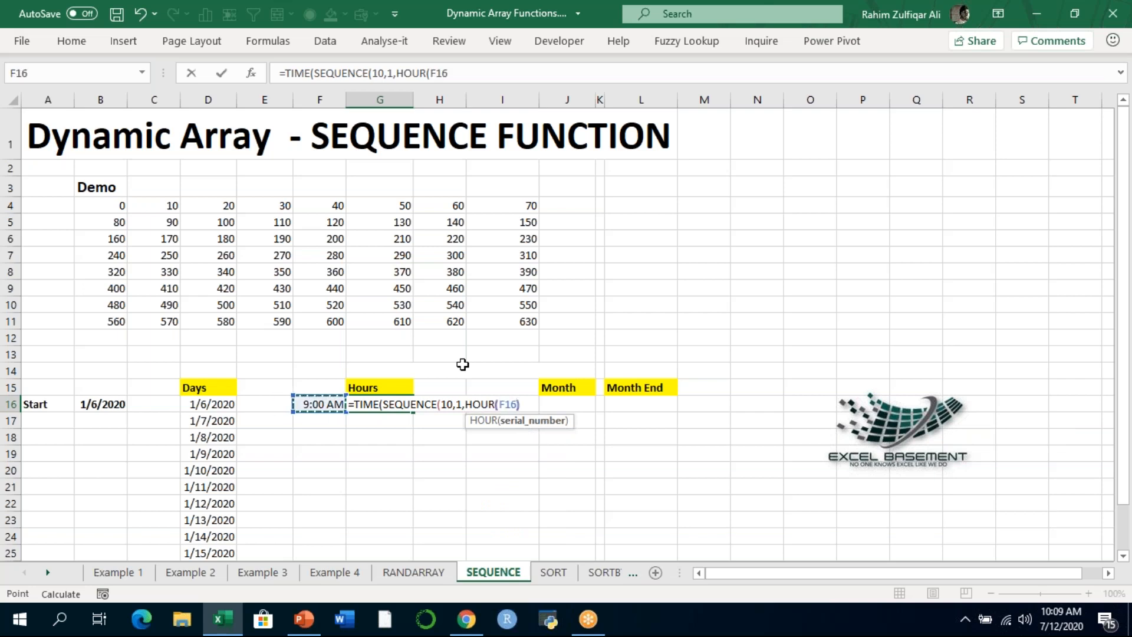
pyautogui.write('),1')
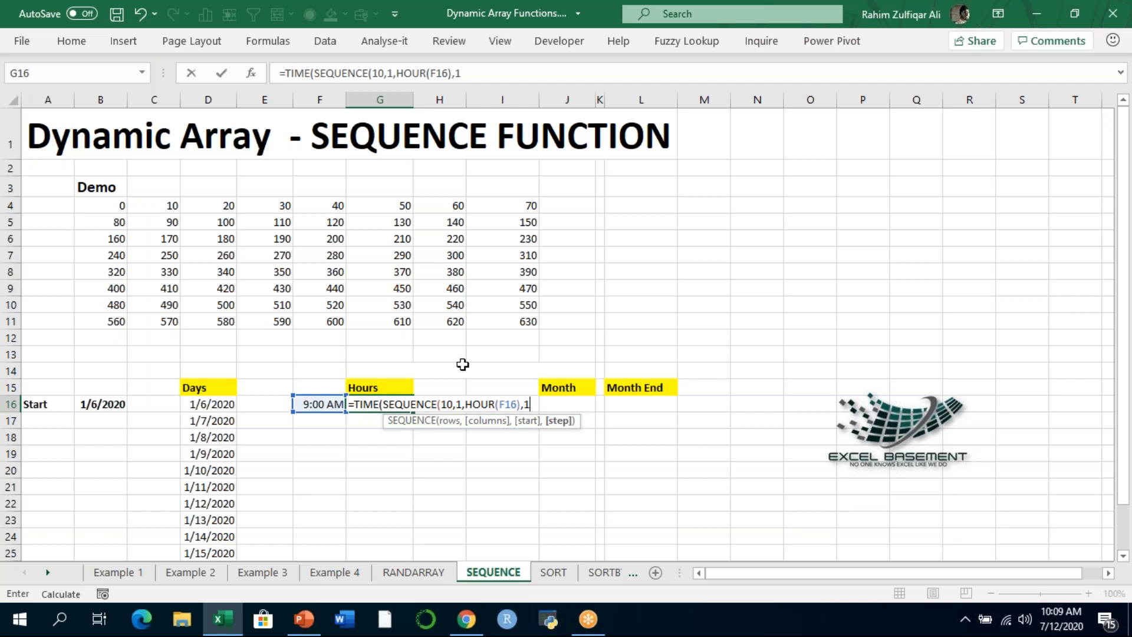
pyautogui.write('),')
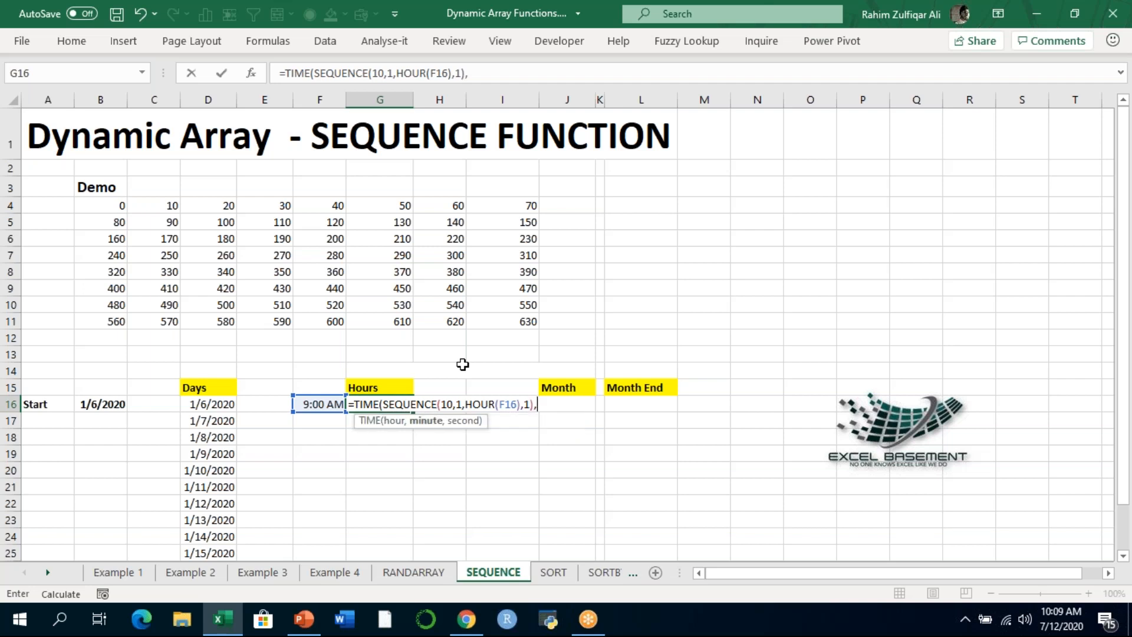
pyautogui.write('0,0)')
pyautogui.press('Return')
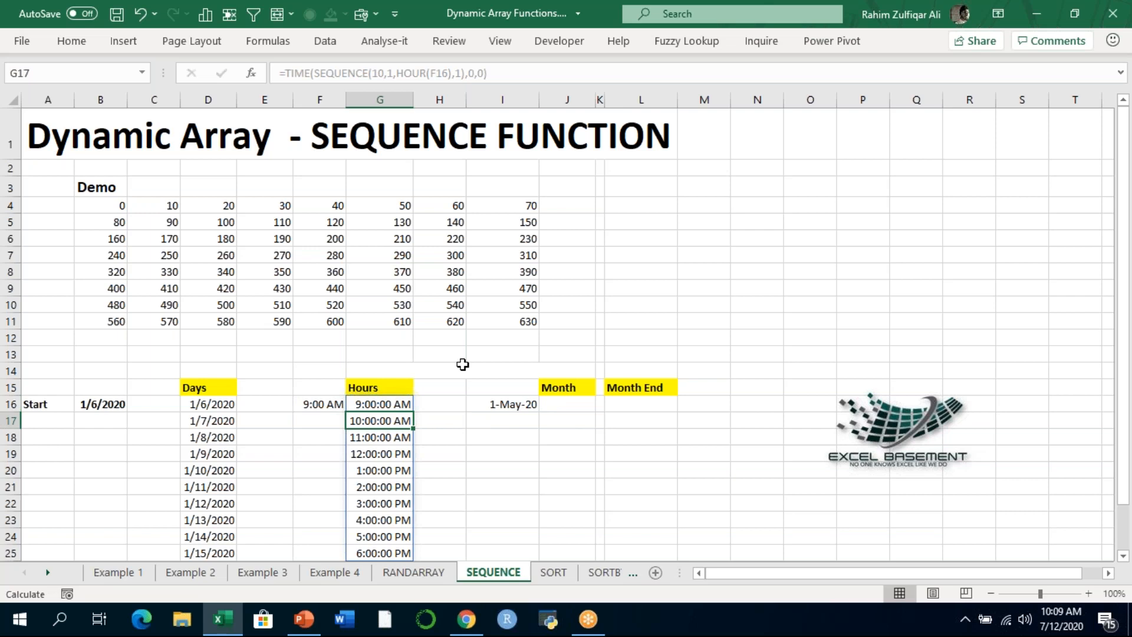
# - Review the TIME and SEQUENCE formula in G16 in edit mode and recommit it
pyautogui.press('Up')
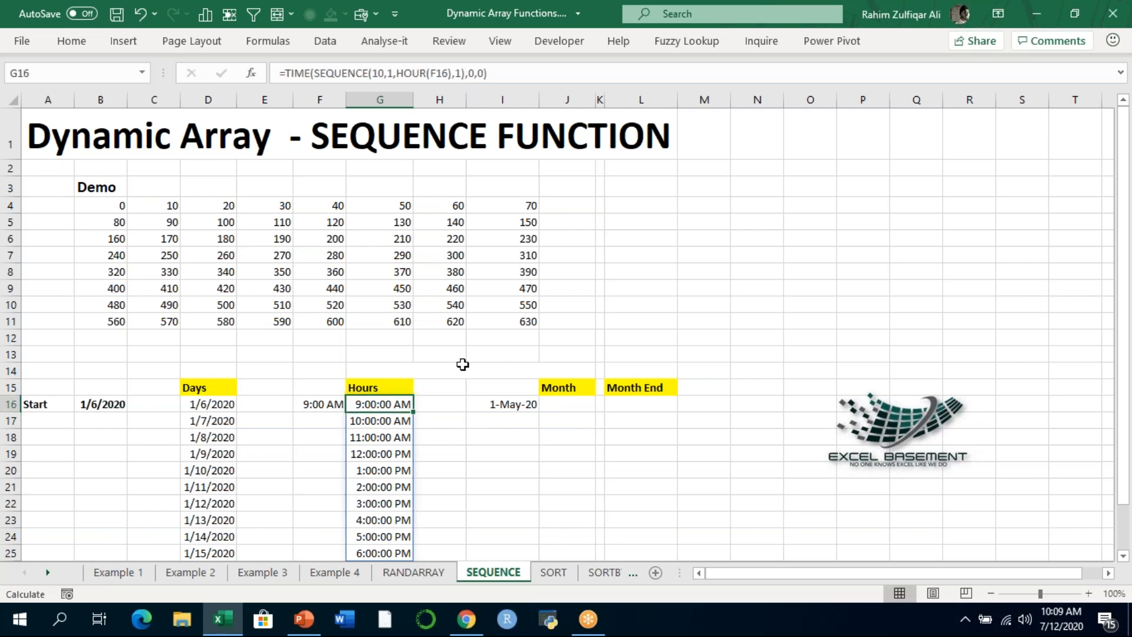
pyautogui.press('F2')
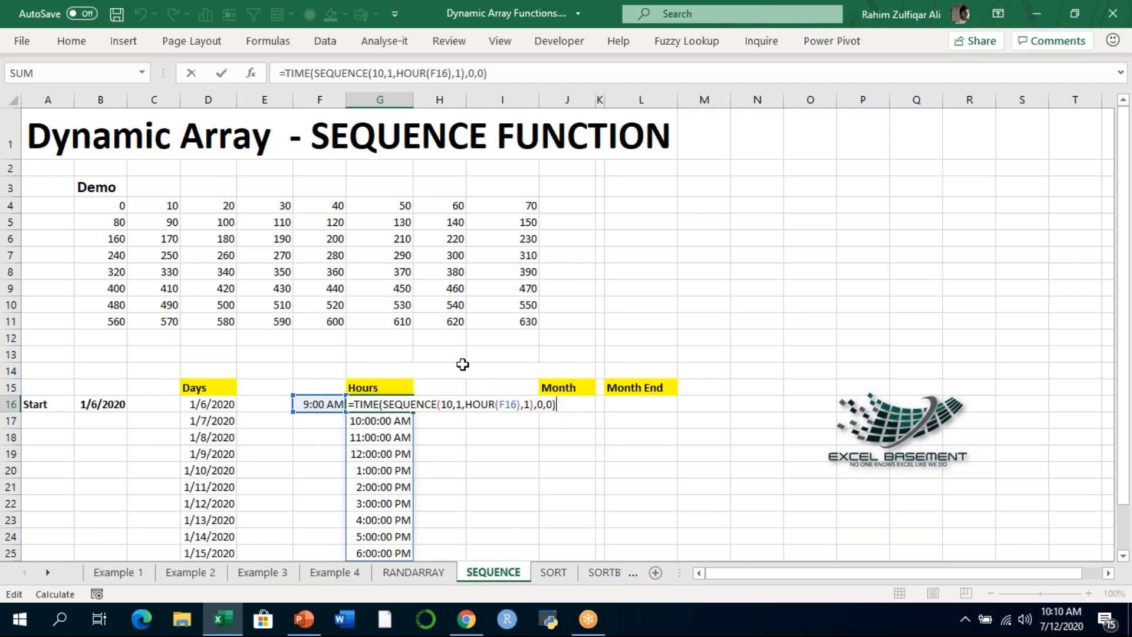
pyautogui.press('Return')
pyautogui.press('Up')
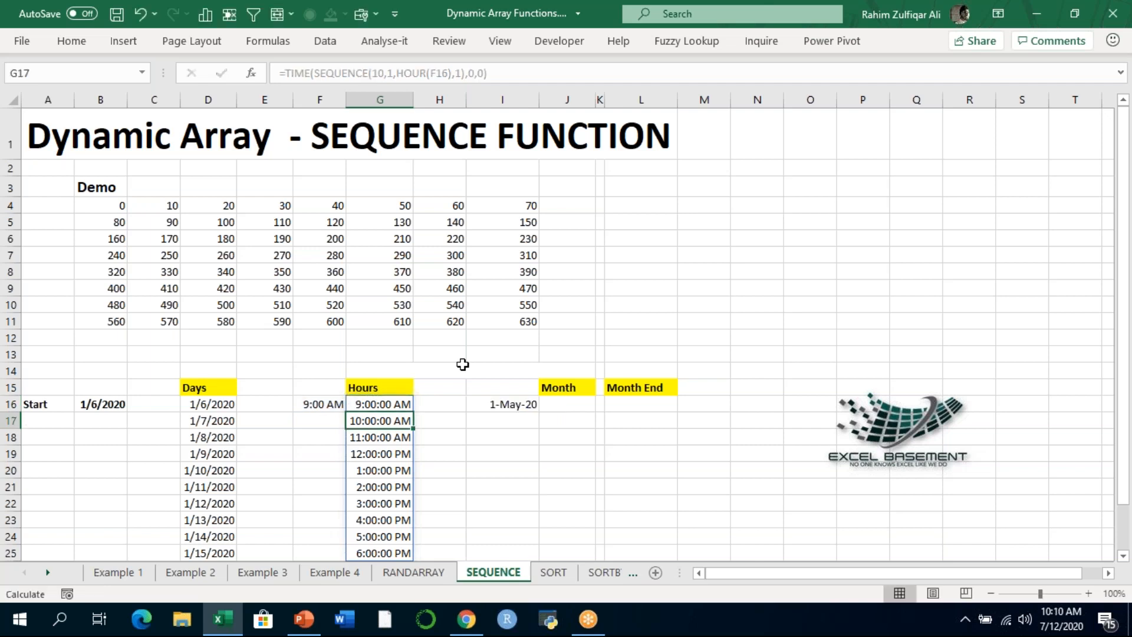
# - Select J16:J25 under Month and begin an EDATE formula with I16 as the start date
pyautogui.press('Right')
pyautogui.press('Right')
pyautogui.press('Right')
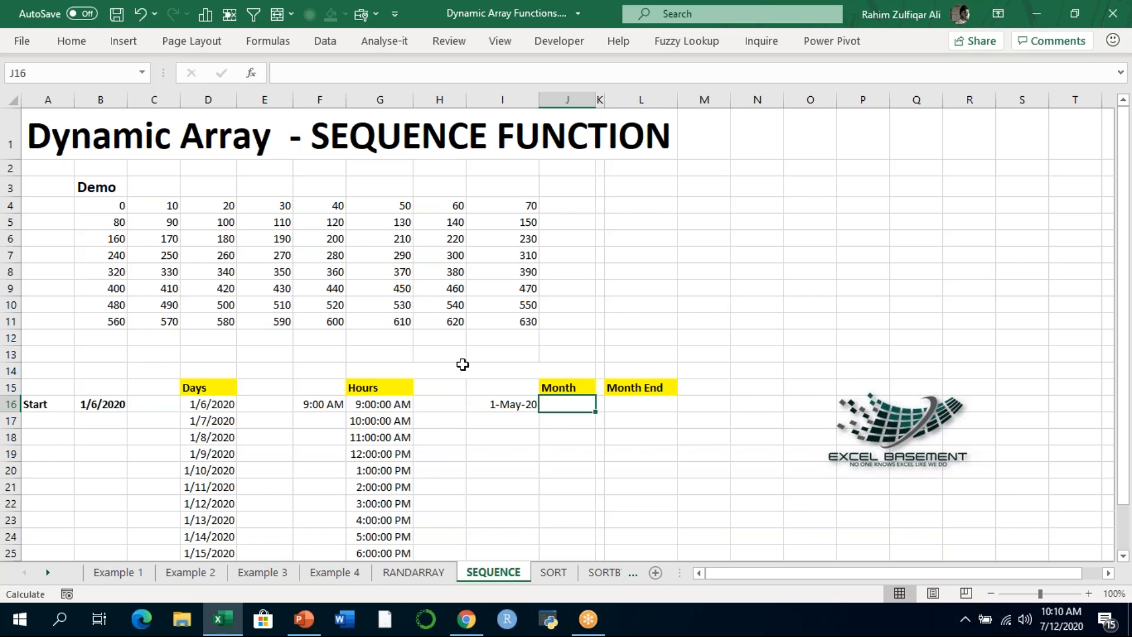
pyautogui.hotkey('shift', 'Down')
pyautogui.hotkey('shift', 'Down')
pyautogui.hotkey('shift', 'Down')
pyautogui.hotkey('shift', 'Down')
pyautogui.hotkey('shift', 'Down')
pyautogui.hotkey('shift', 'Down')
pyautogui.hotkey('shift', 'Down')
pyautogui.hotkey('shift', 'Down')
pyautogui.hotkey('shift', 'Down')
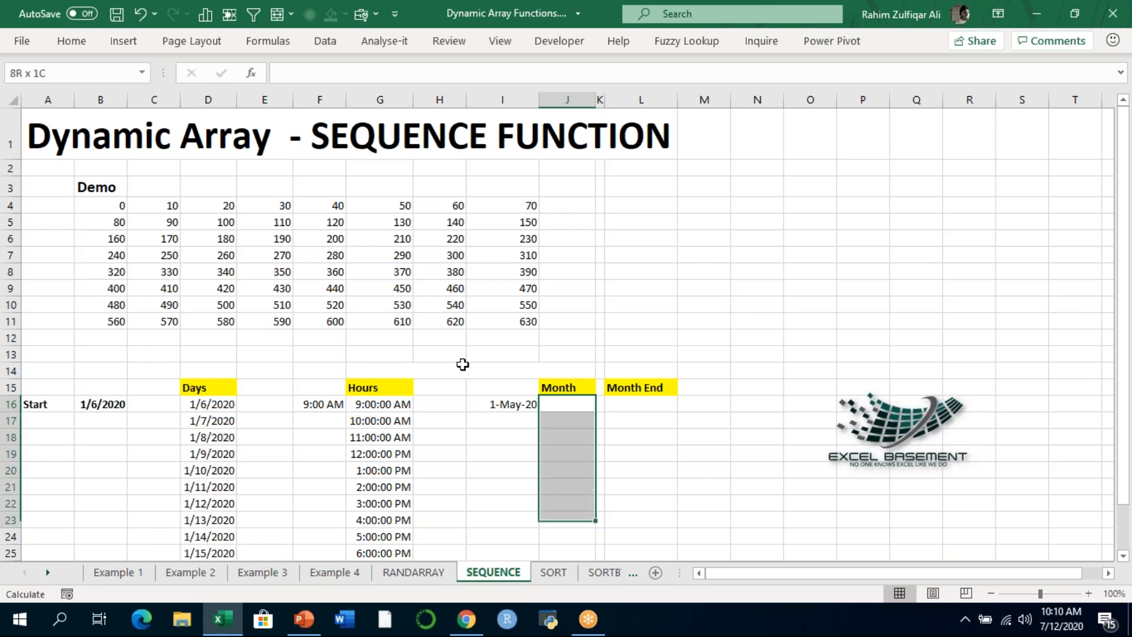
pyautogui.write('=EDAT')
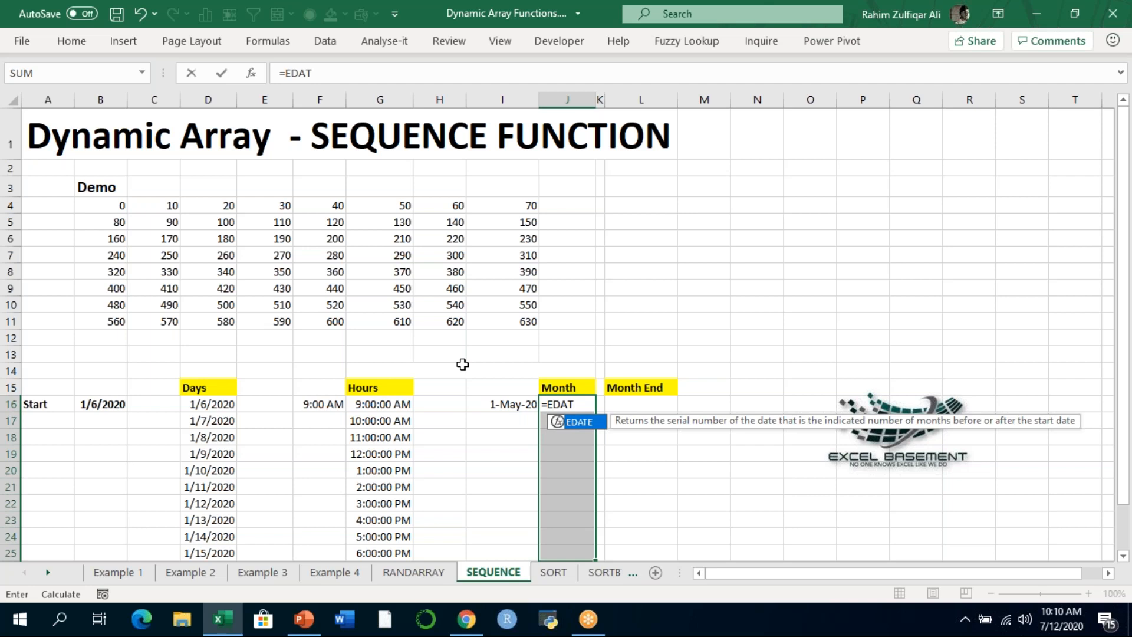
pyautogui.press('Tab')
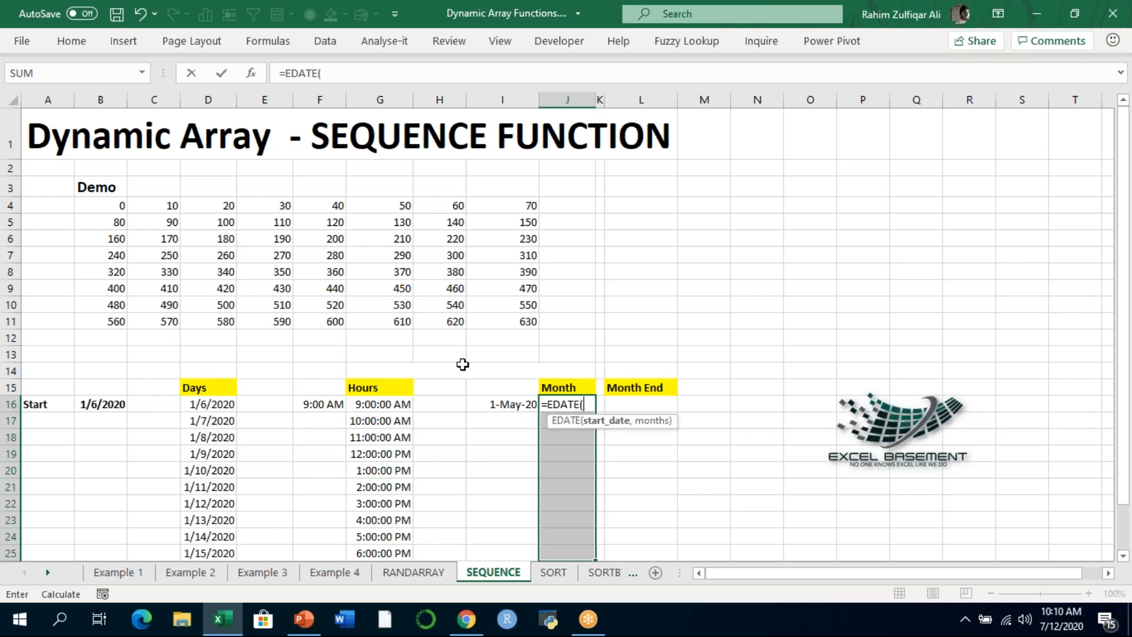
pyautogui.press('Left')
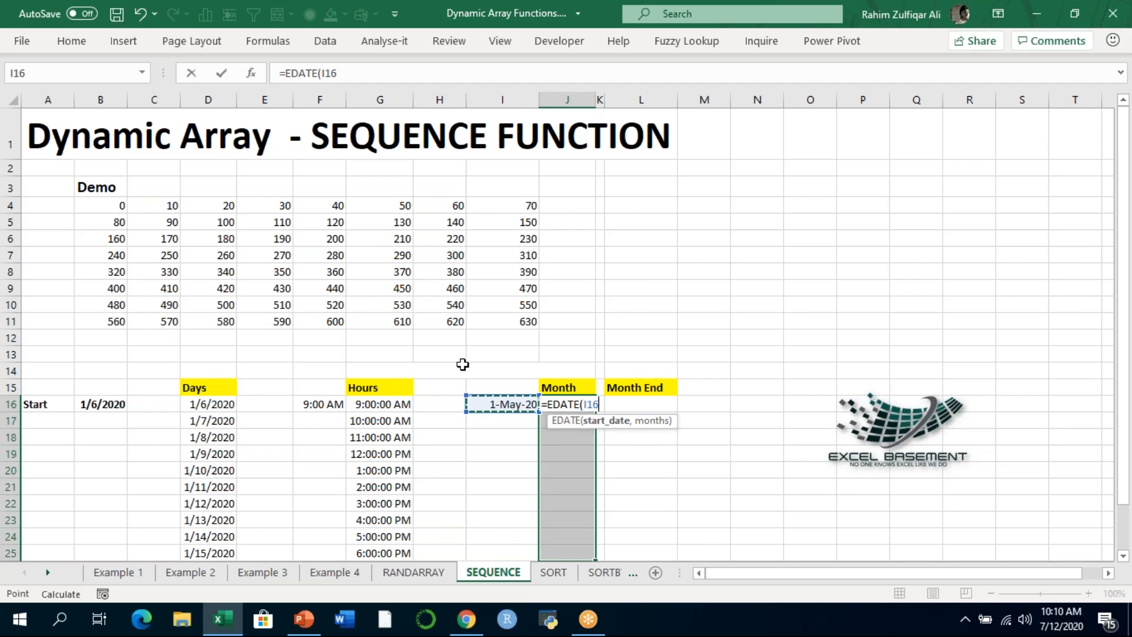
# - Complete EDATE with SEQUENCE(12,1,0) as the months, commit it as an array formula, and format the dates as d-mmm-yy
pyautogui.write(',SE')
pyautogui.press('Down')
pyautogui.press('Down')
pyautogui.press('Down')
pyautogui.press('Down')
pyautogui.press('Tab')
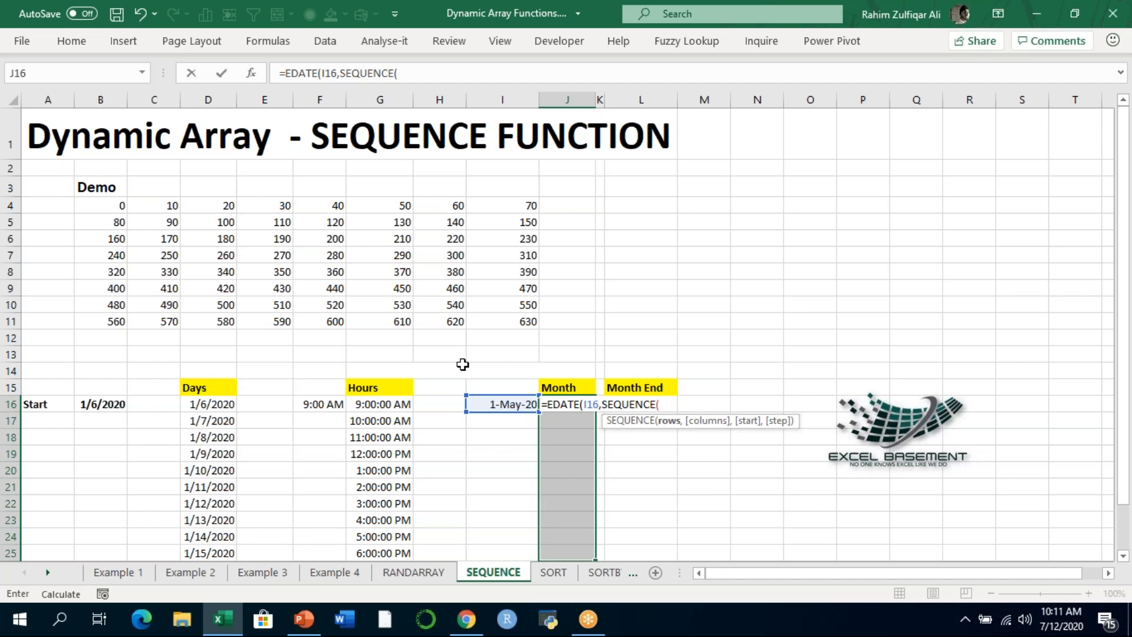
pyautogui.write('12,')
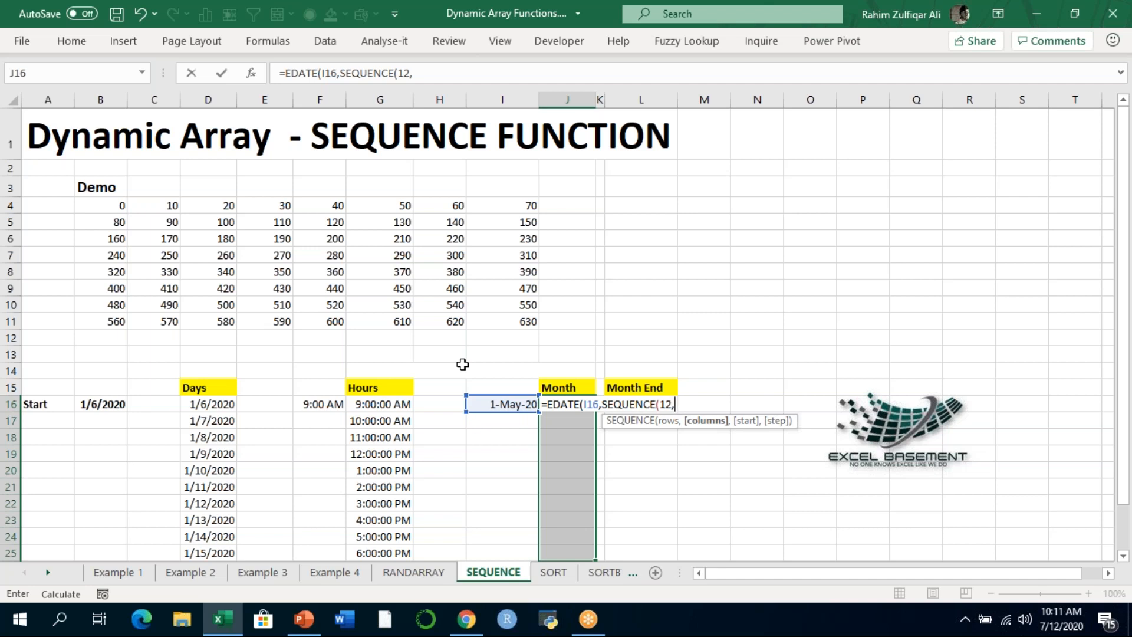
pyautogui.write('1,')
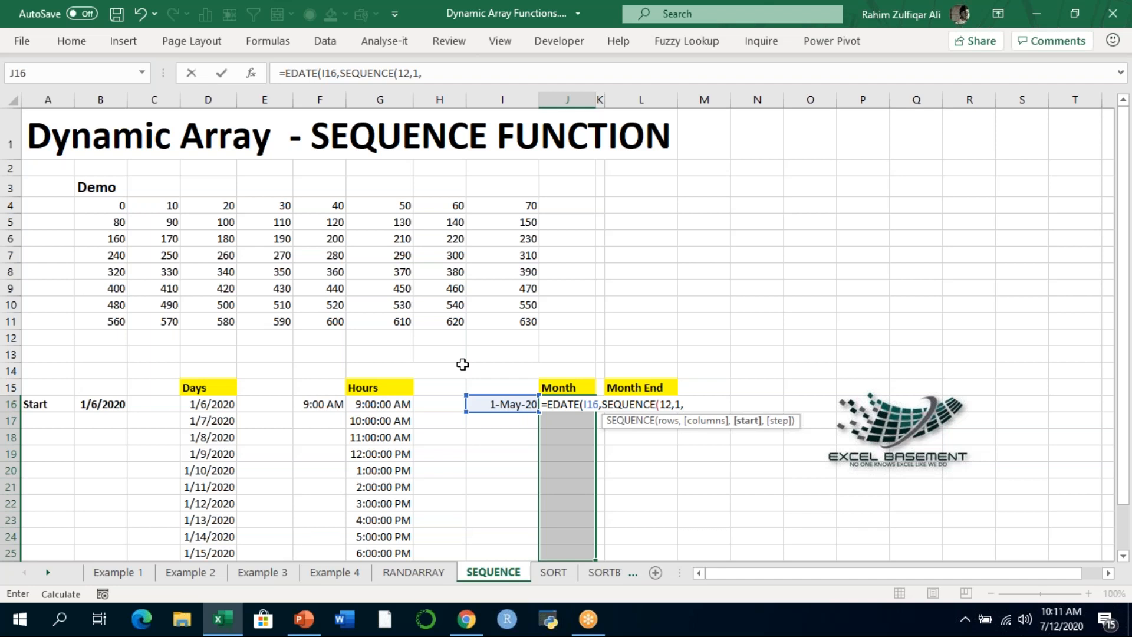
pyautogui.write('0))')
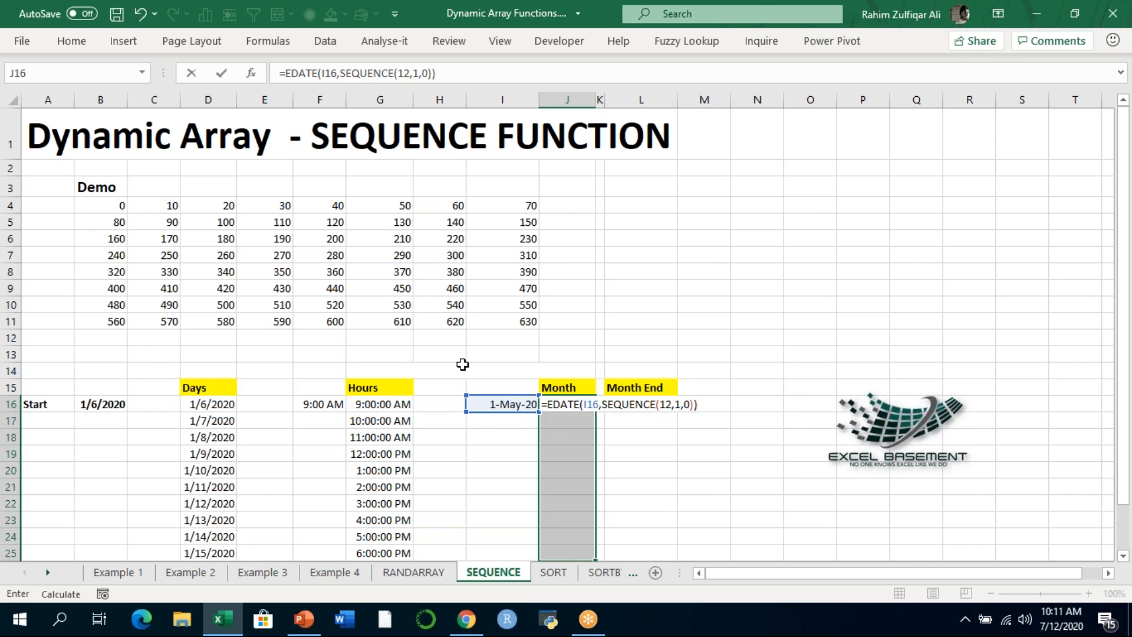
pyautogui.hotkey('ctrl', 'shift', 'Return')
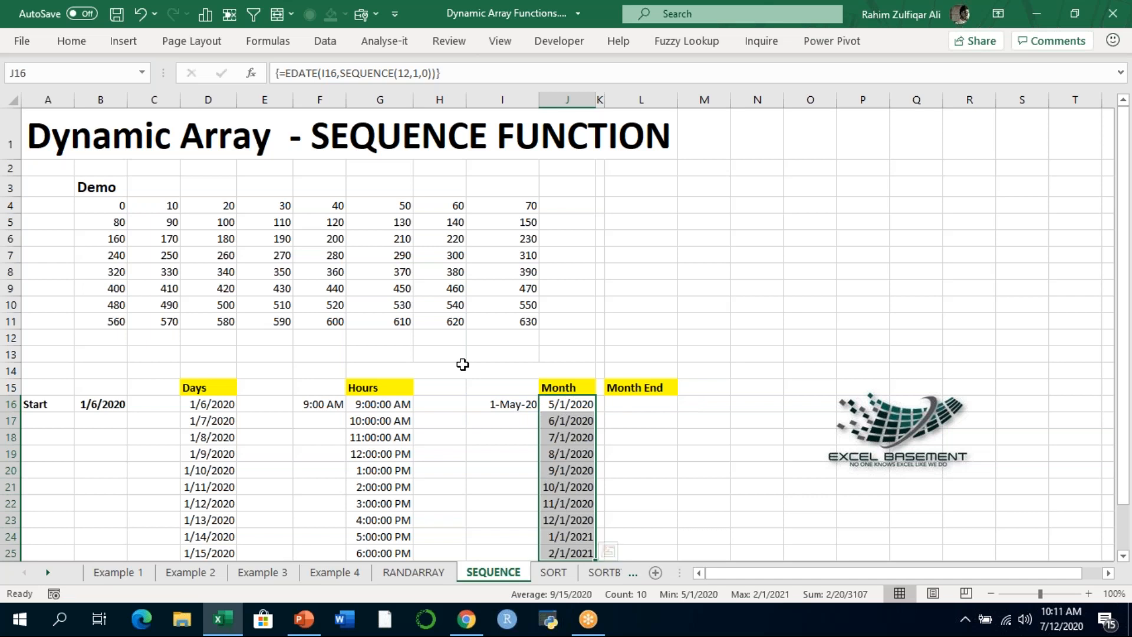
pyautogui.hotkey('ctrl', 'shift', '3')
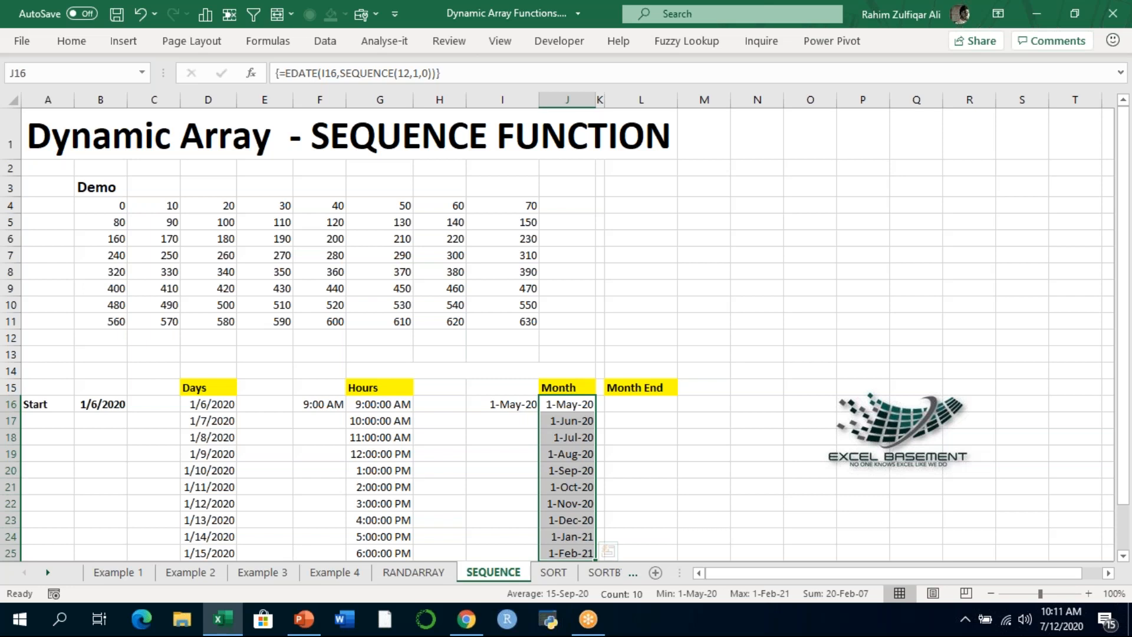
# - Examine the monthly dates under the Month heading and the array formula shared by their cells
pyautogui.press('Up')
pyautogui.press('Down')
pyautogui.press('Down')
pyautogui.press('Down')
pyautogui.press('Down')
pyautogui.press('Down')
pyautogui.press('Down')
pyautogui.press('Down')
pyautogui.press('Down')
pyautogui.press('Down')
pyautogui.press('Up')
pyautogui.press('Up')
pyautogui.press('Up')
pyautogui.press('Up')
pyautogui.press('Up')
pyautogui.press('Up')
pyautogui.press('Up')
pyautogui.press('Up')
pyautogui.press('Down')
pyautogui.press('Down')
pyautogui.press('Down')
pyautogui.press('Down')
pyautogui.press('Down')
pyautogui.press('Down')
pyautogui.press('Down')
pyautogui.press('Down')
pyautogui.press('Down')
pyautogui.press('Down')
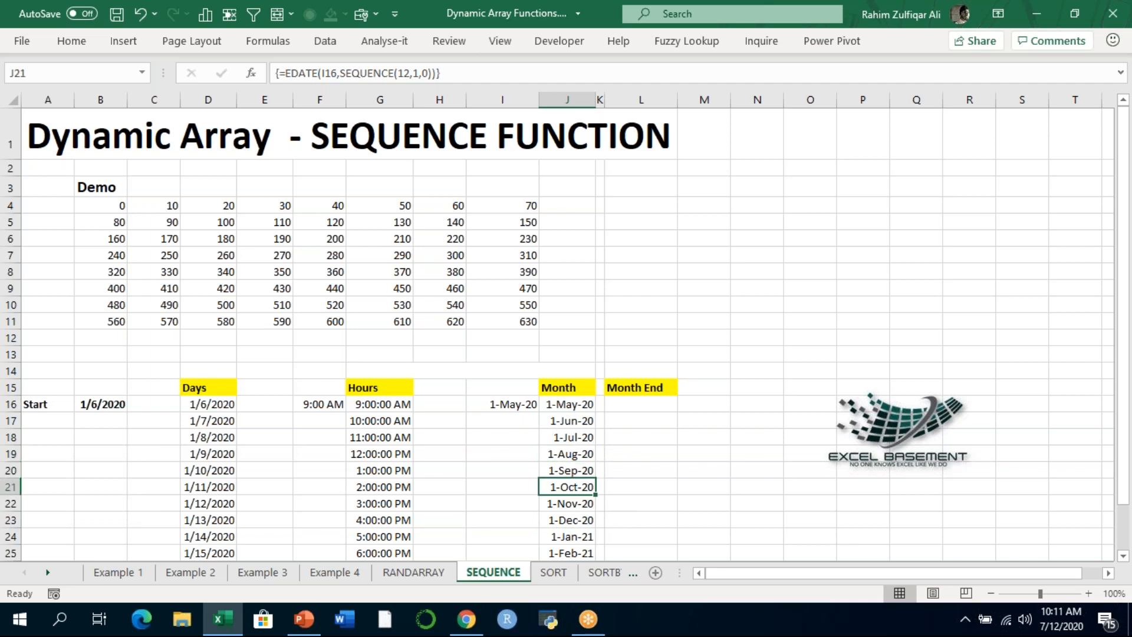
pyautogui.press('Up')
pyautogui.press('Up')
pyautogui.press('Up')
pyautogui.press('Up')
pyautogui.press('Up')
pyautogui.press('Up')
pyautogui.press('Up')
pyautogui.press('Up')
pyautogui.press('Up')
pyautogui.press('Up')
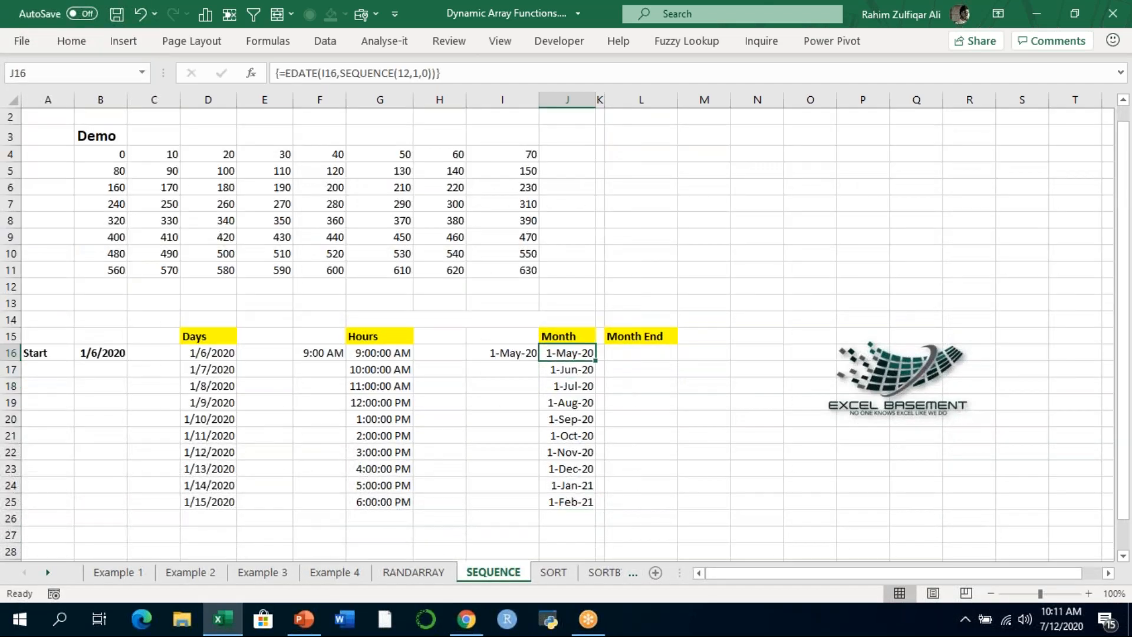
pyautogui.press('Down')
pyautogui.press('Down')
pyautogui.press('Down')
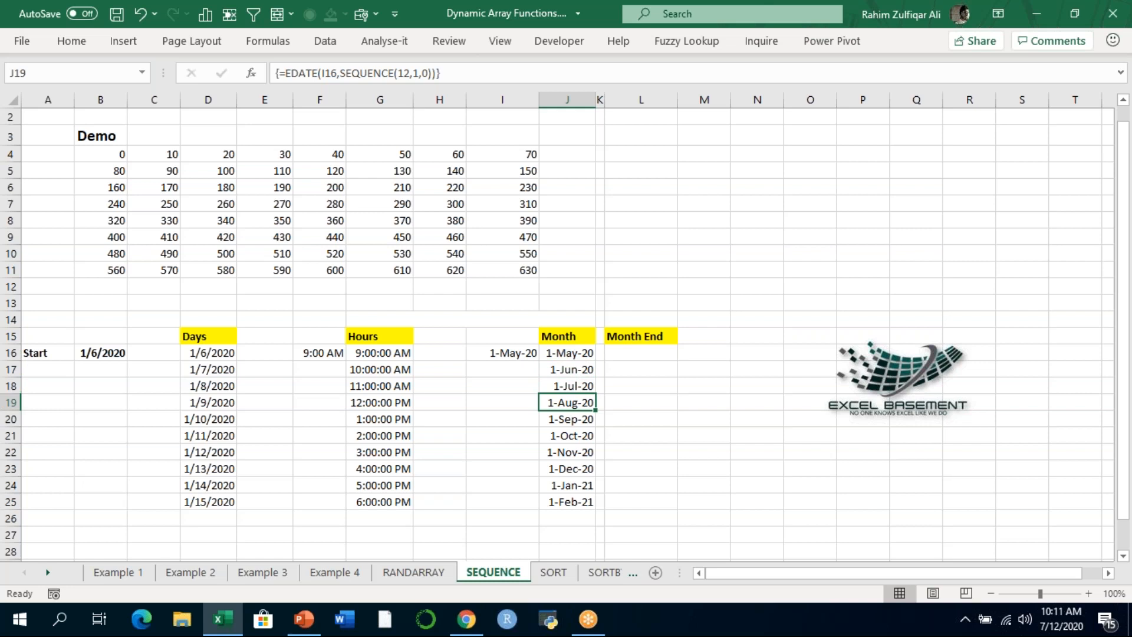
pyautogui.press('Down')
pyautogui.press('Up')
pyautogui.press('Up')
pyautogui.press('Up')
pyautogui.press('Up')
# - Select L16:L25 under Month End and begin an EOMONTH formula with I16 as the start date
pyautogui.press('Right')
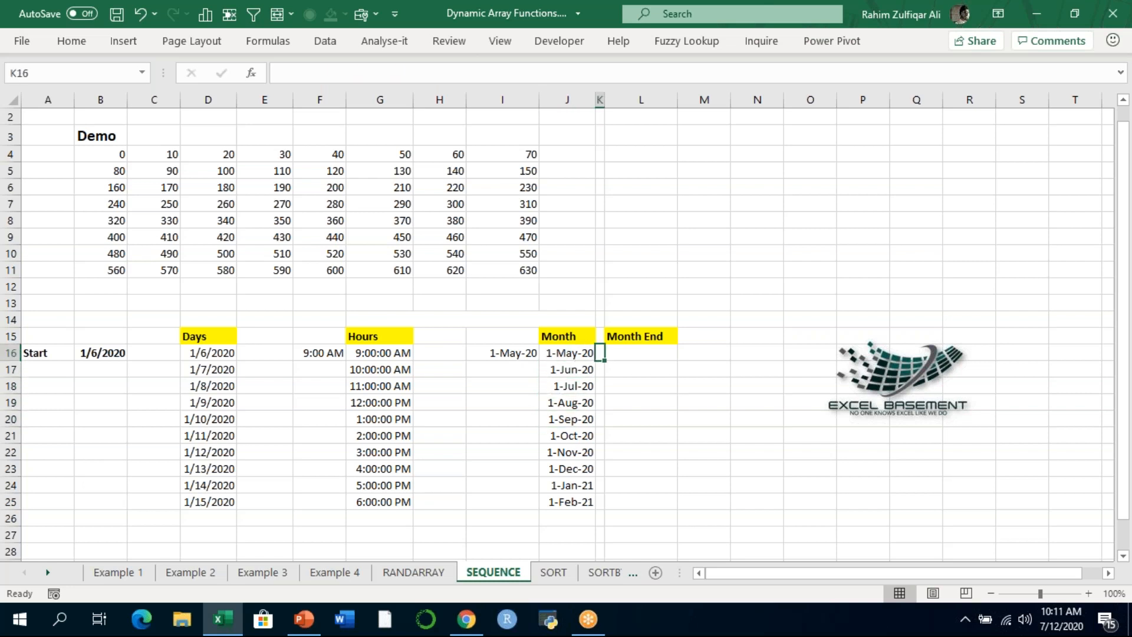
pyautogui.press('Right')
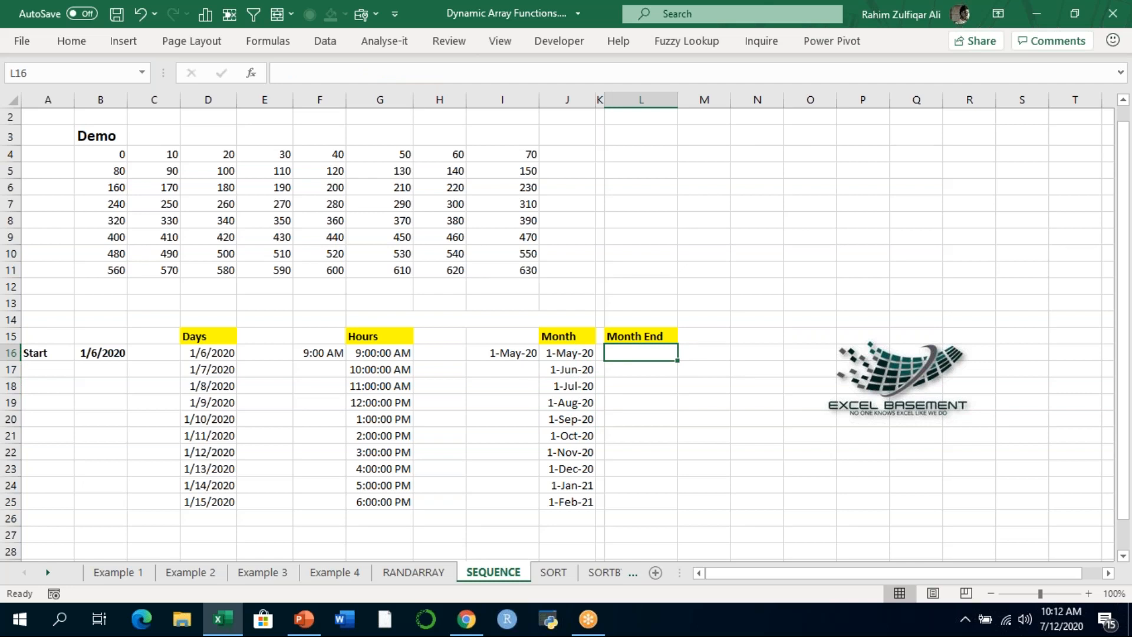
pyautogui.write('=')
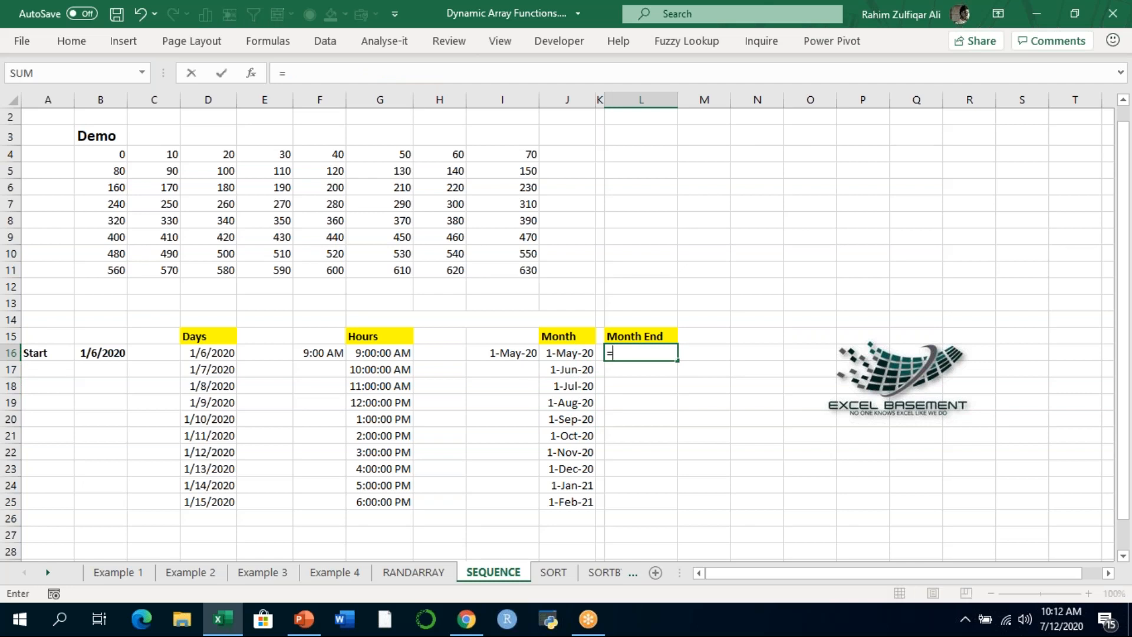
pyautogui.press('Escape')
pyautogui.hotkey('shift', 'Down')
pyautogui.hotkey('shift', 'Down')
pyautogui.hotkey('shift', 'Down')
pyautogui.hotkey('shift', 'Down')
pyautogui.hotkey('shift', 'Down')
pyautogui.hotkey('shift', 'Down')
pyautogui.hotkey('shift', 'Down')
pyautogui.hotkey('shift', 'Down')
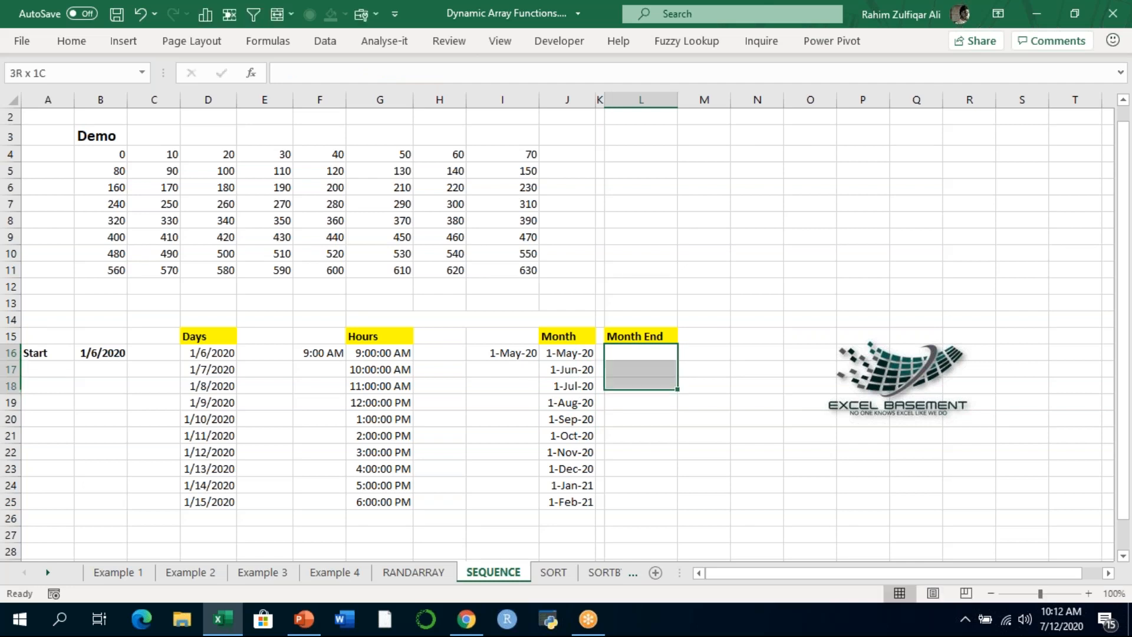
pyautogui.hotkey('shift', 'Down')
pyautogui.write('EOM')
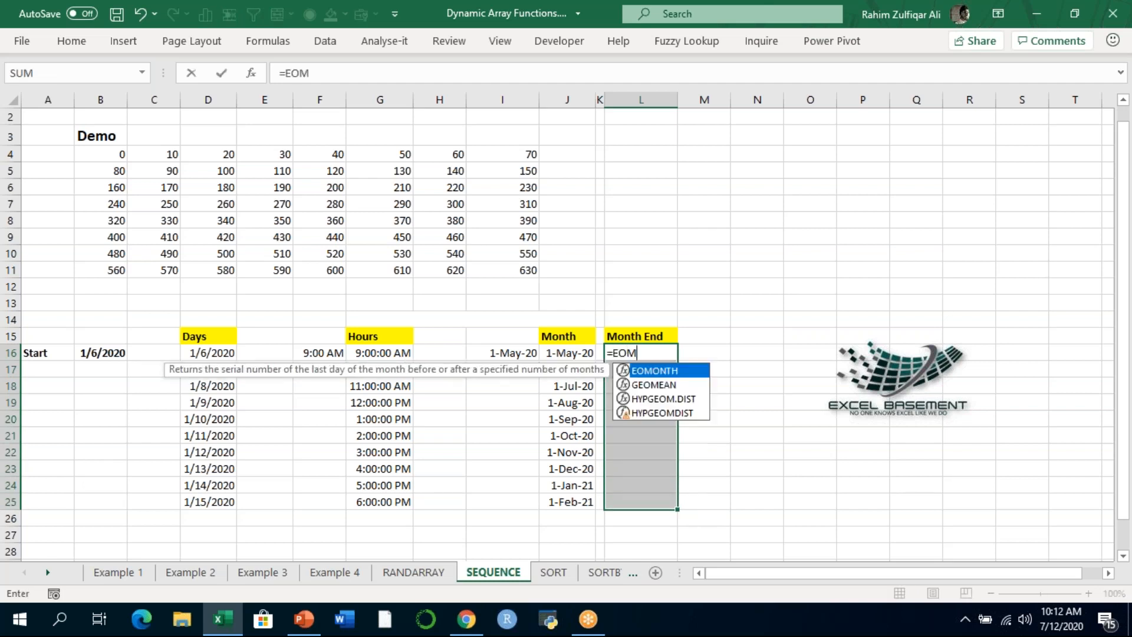
pyautogui.write('ONTH(')
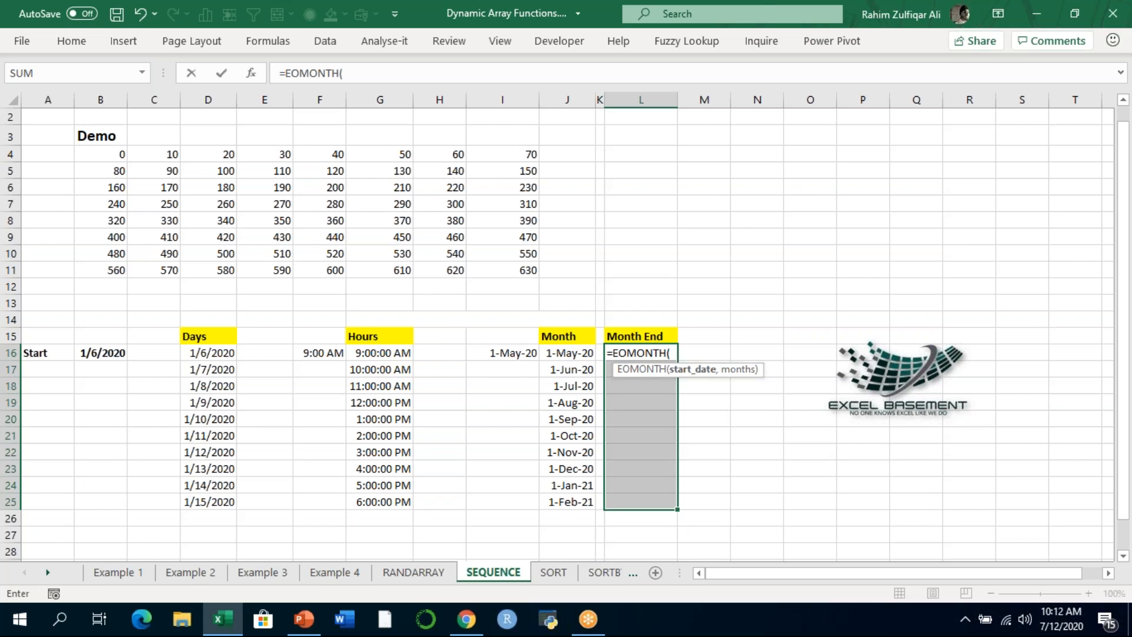
pyautogui.press('BackSpace')
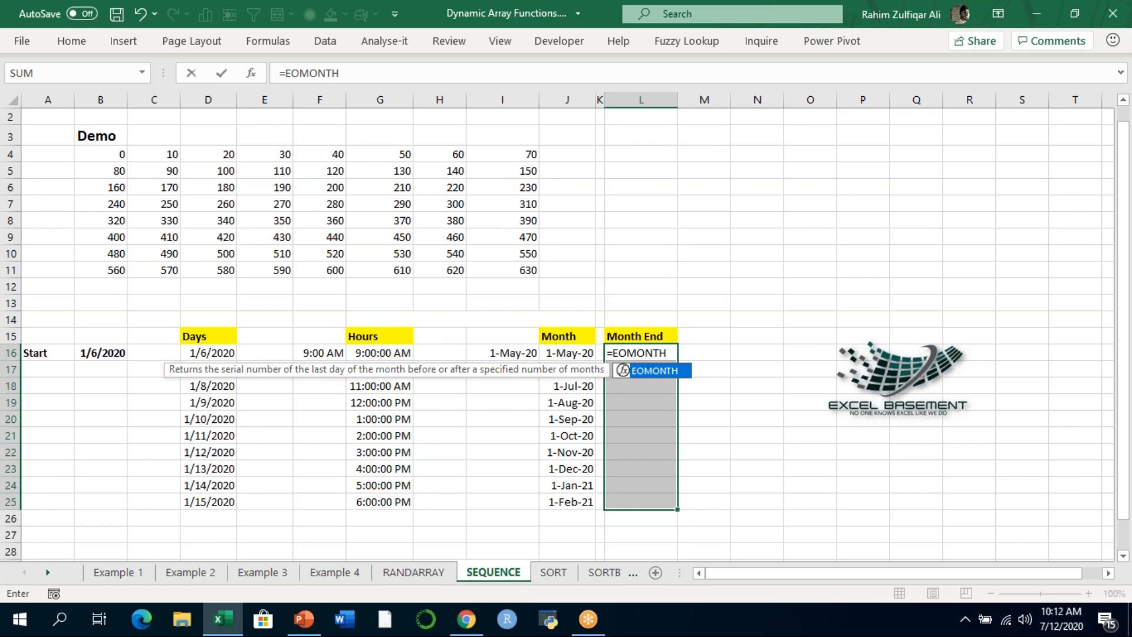
pyautogui.write('(')
pyautogui.press('Left')
pyautogui.press('Left')
pyautogui.press('Left')
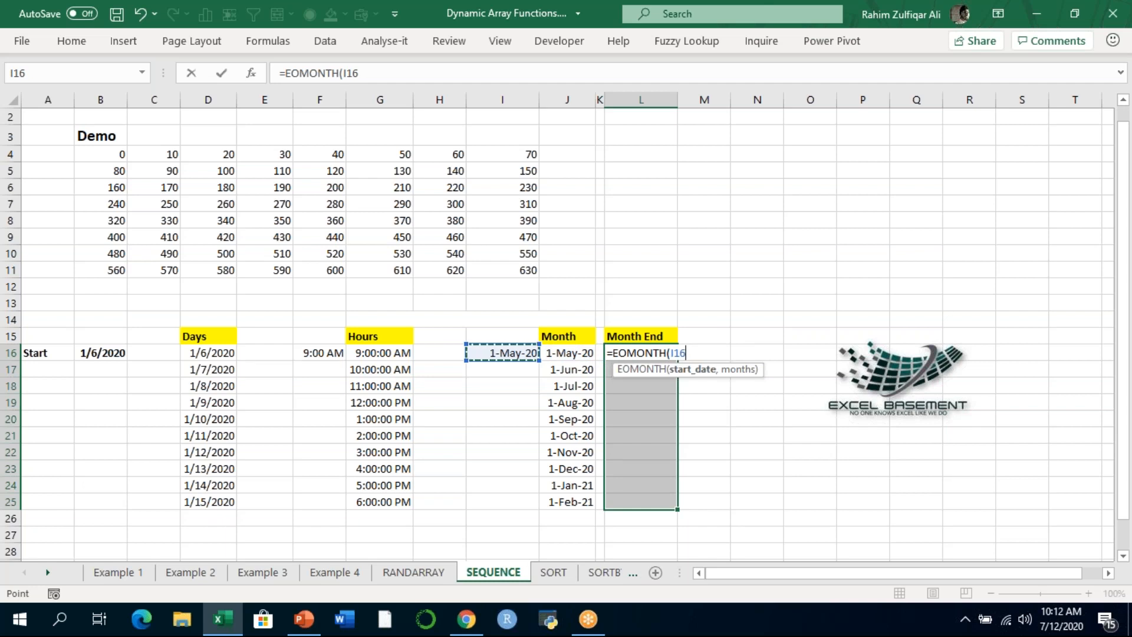
# - Complete EOMONTH with SEQUENCE(12,1,0) as the months argument and commit it as an array formula across L16:L25
pyautogui.write(',SEQU')
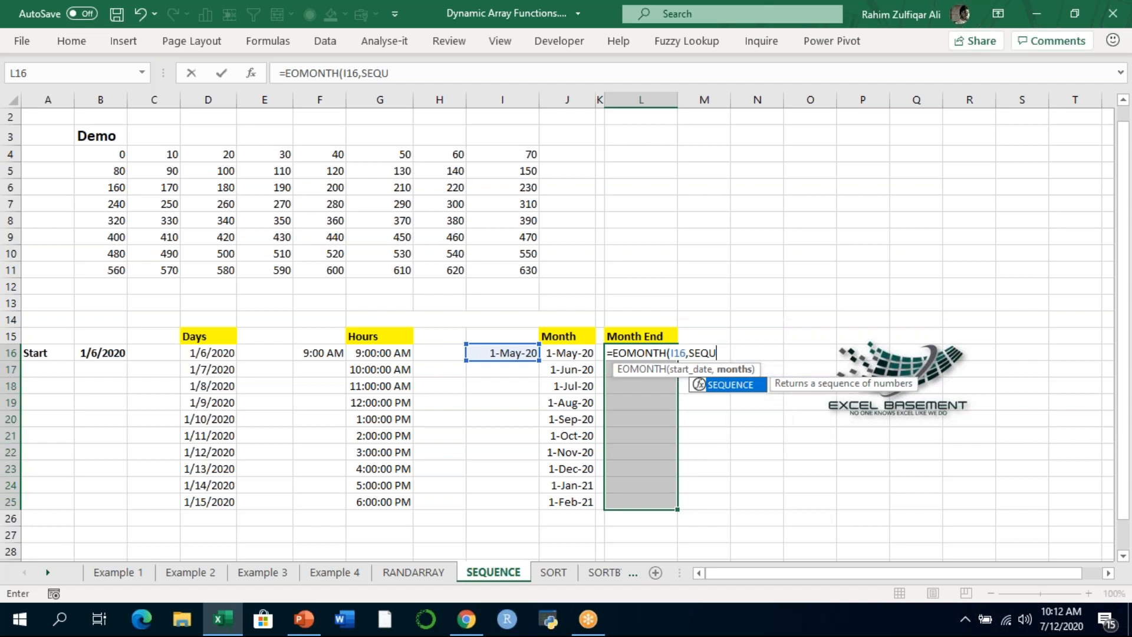
pyautogui.press('Tab')
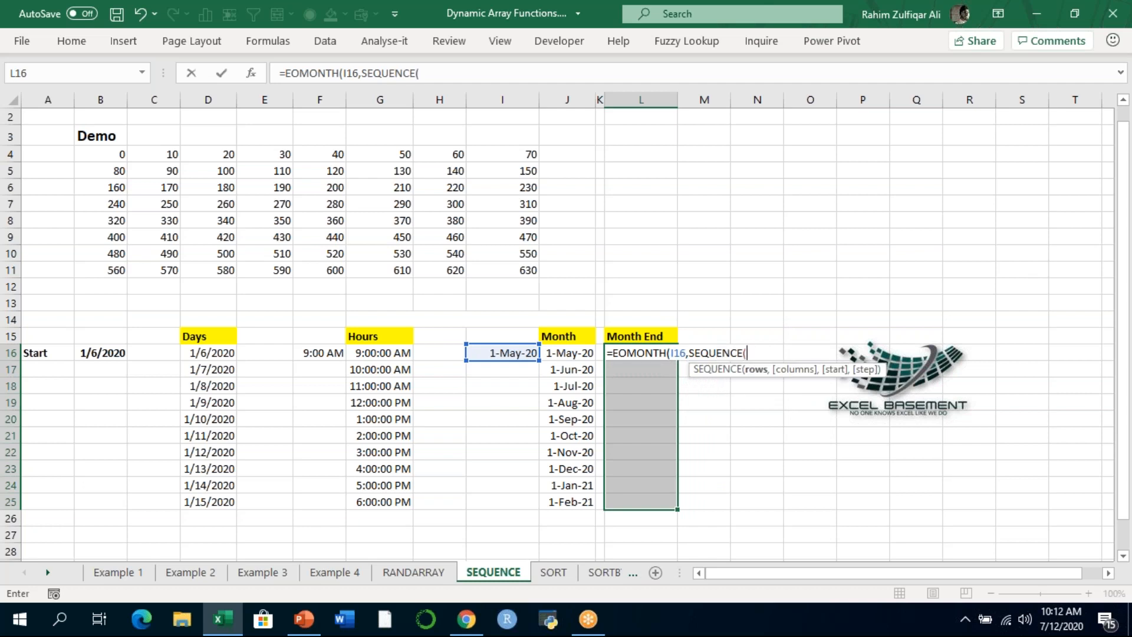
pyautogui.write('12,')
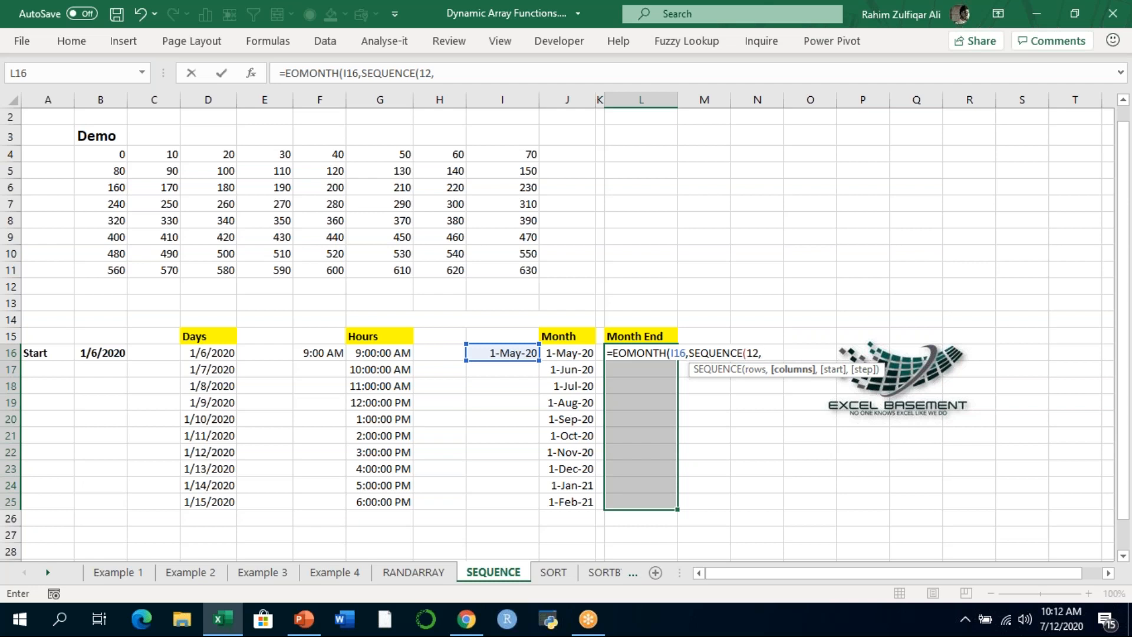
pyautogui.write('1,')
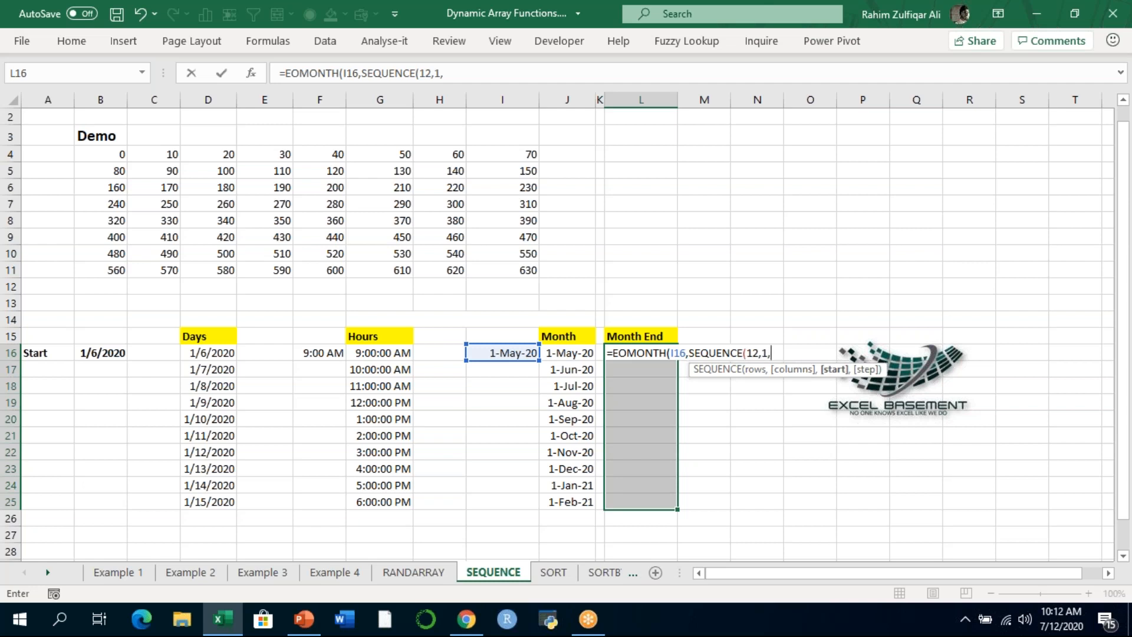
pyautogui.write('0))')
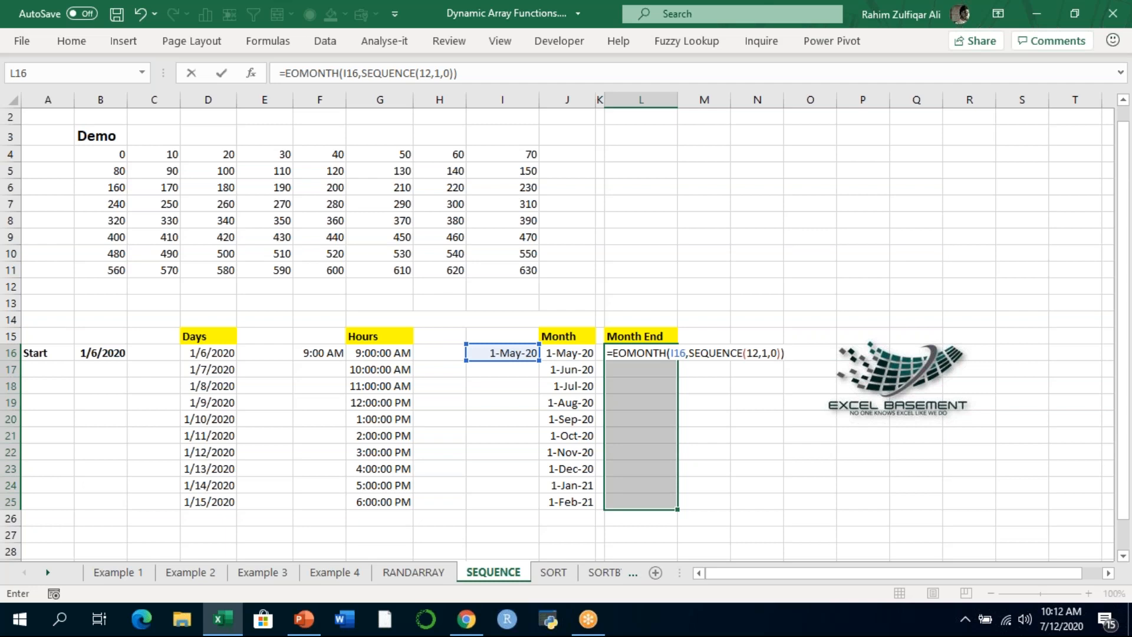
pyautogui.hotkey('ctrl', 'shift', 'Return')
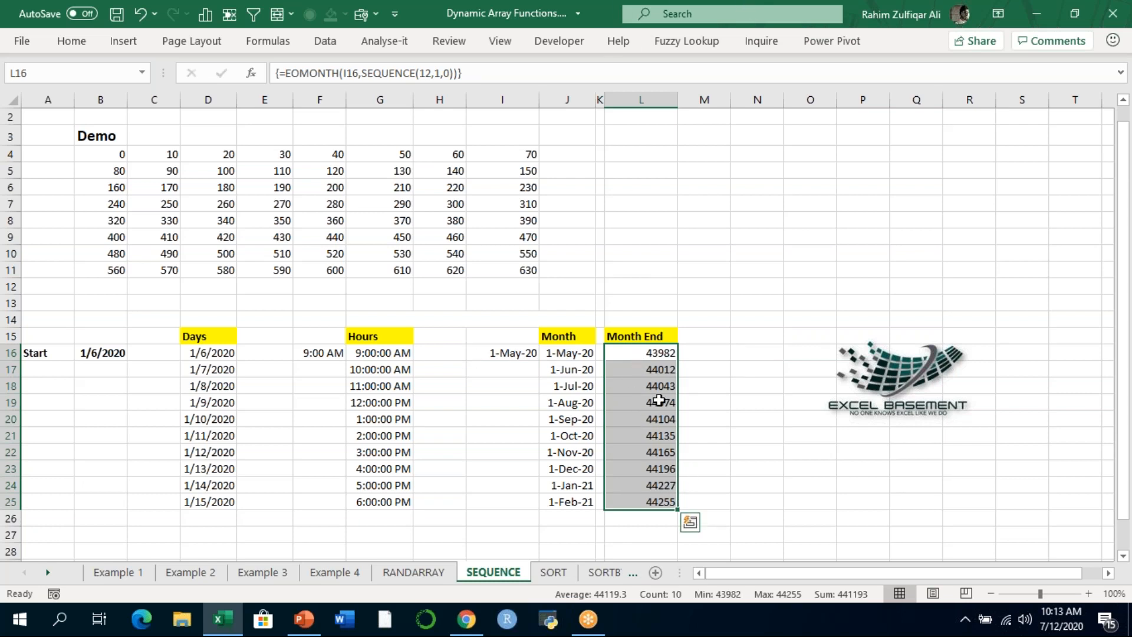
# - Format the Month End values in L16:L25 with the default Date number format
pyautogui.rightClick(634, 448)
pyautogui.click(696, 518)
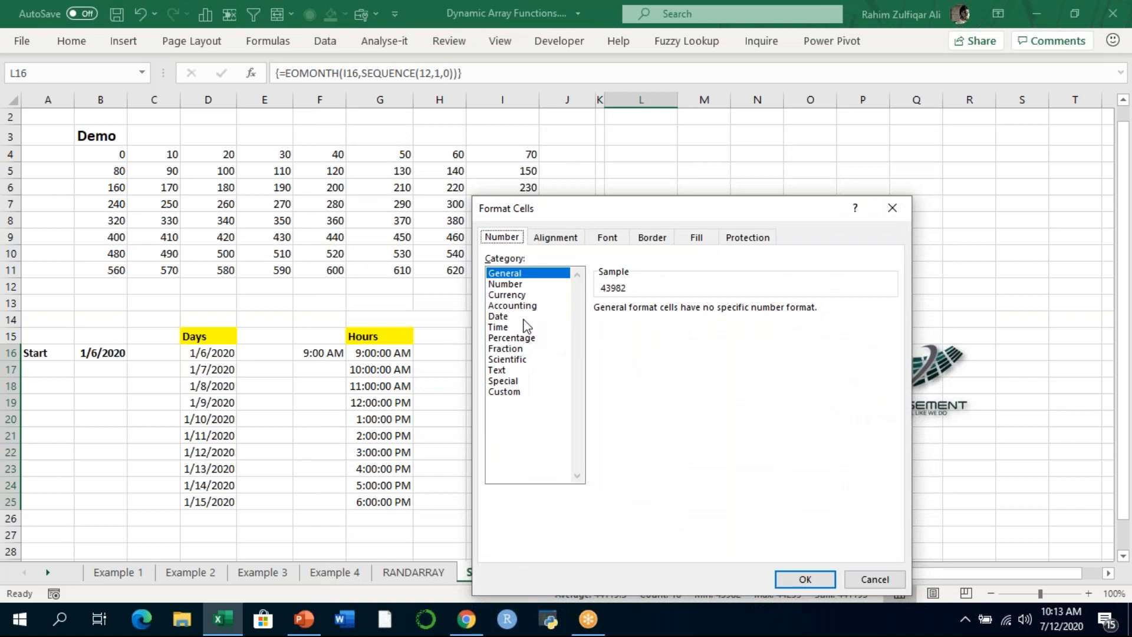
pyautogui.click(524, 317)
pyautogui.click(787, 576)
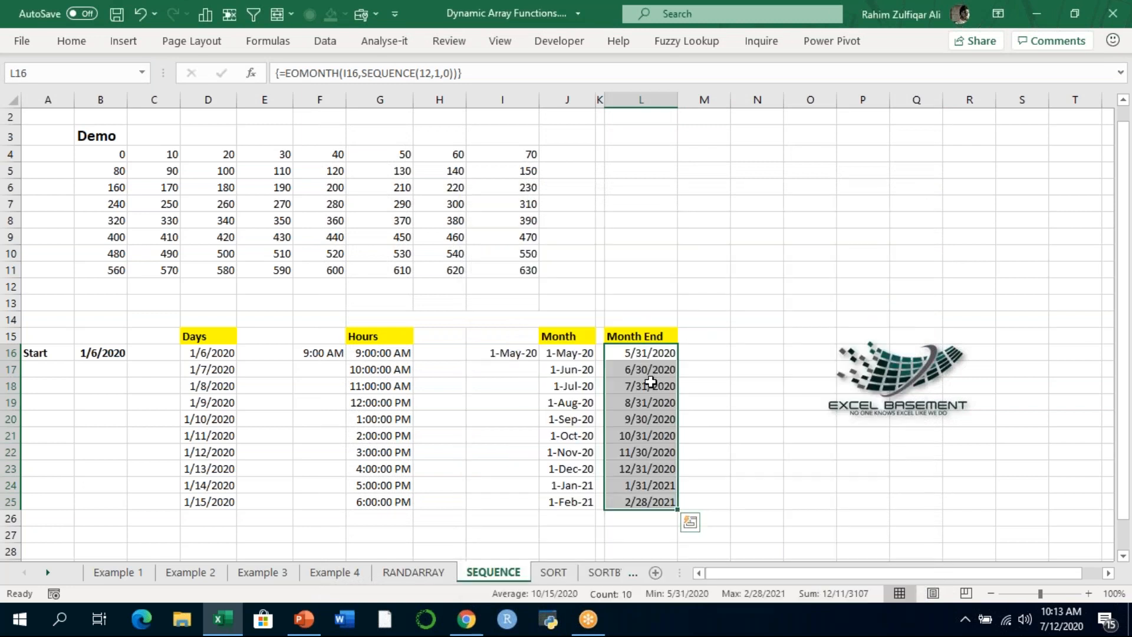
# - Format the Month End dates in L16:L25 as d-mmm-yy to match the Month column
pyautogui.hotkey('ctrl', 'shift', 'F3')
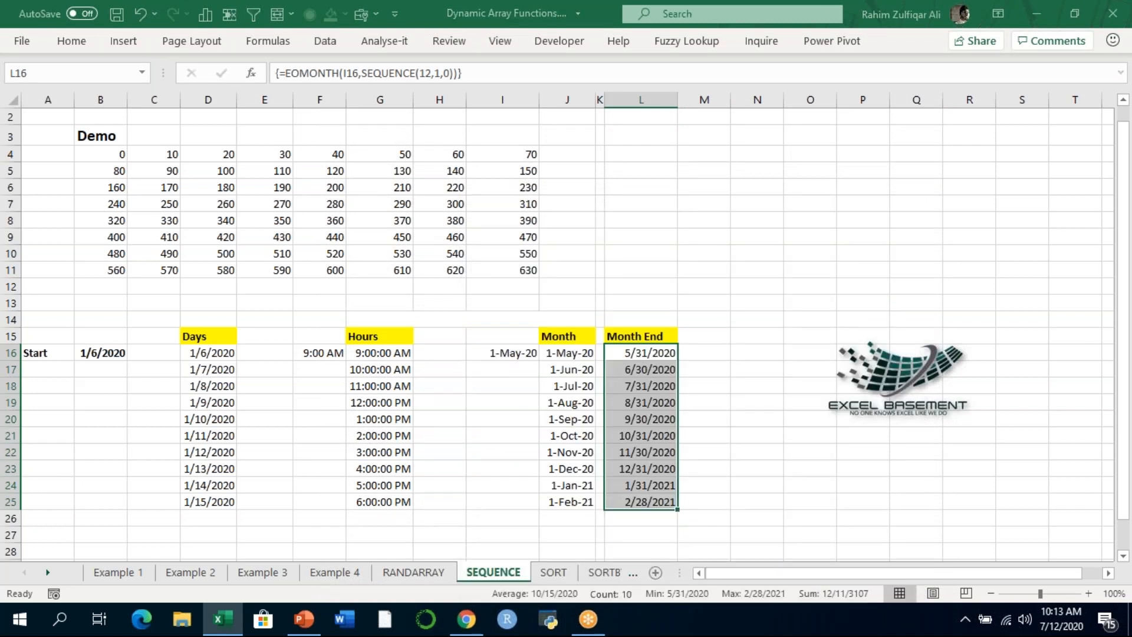
pyautogui.press('Escape')
pyautogui.hotkey('ctrl', 'shift', '3')
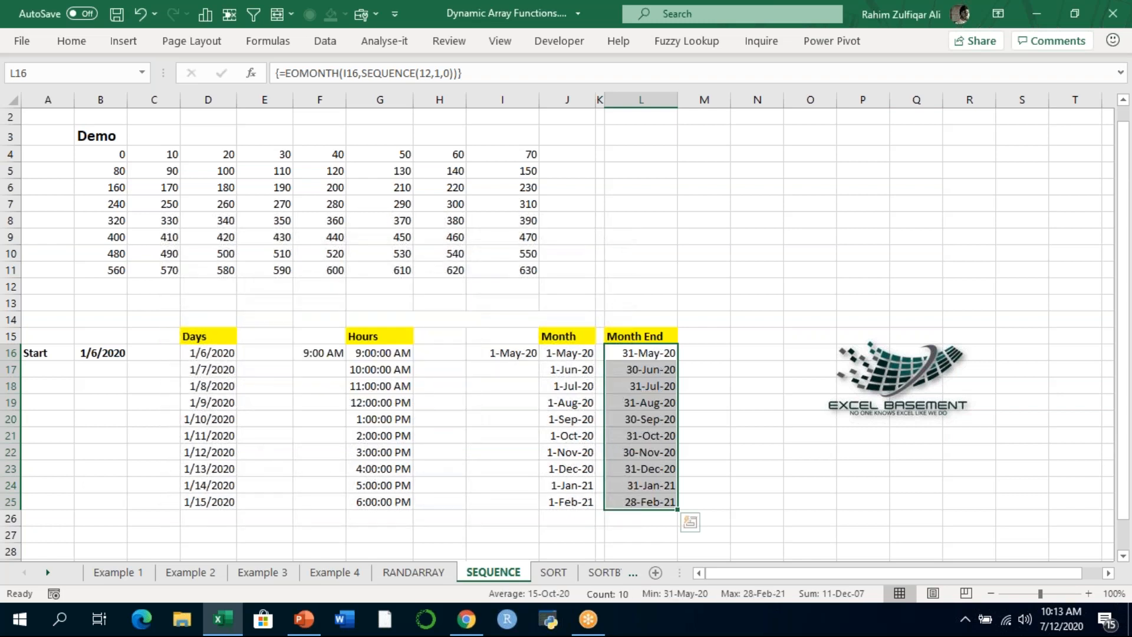
# - Examine the first few dates under Month End and the array formula behind them
pyautogui.click(647, 365)
pyautogui.press('Up')
pyautogui.press('Down')
pyautogui.press('Down')
pyautogui.press('Down')
pyautogui.press('Down')
pyautogui.press('Down')
pyautogui.press('Down')
pyautogui.press('Down')
pyautogui.press('Down')
pyautogui.press('Down')
pyautogui.press('Up')
pyautogui.press('Up')
pyautogui.press('Up')
pyautogui.press('Up')
pyautogui.press('Up')
pyautogui.press('Up')
pyautogui.press('Up')
pyautogui.press('Up')
pyautogui.press('Up')
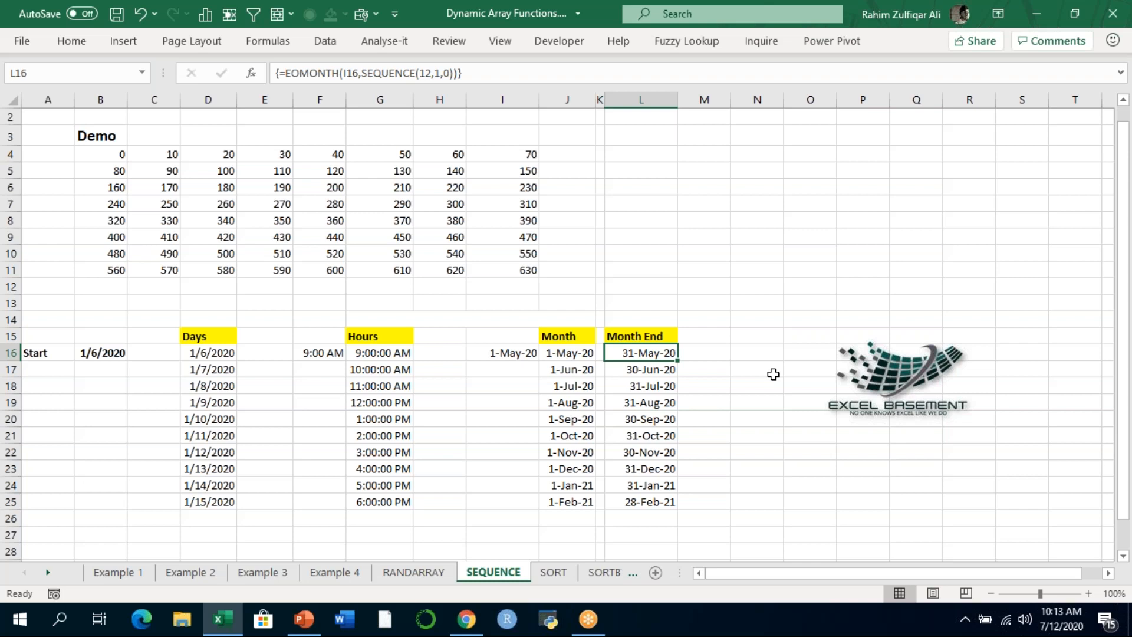
# - Return to the sheet title in cell A1
pyautogui.hotkey('ctrl', 'Up')
pyautogui.hotkey('ctrl', 'Up')
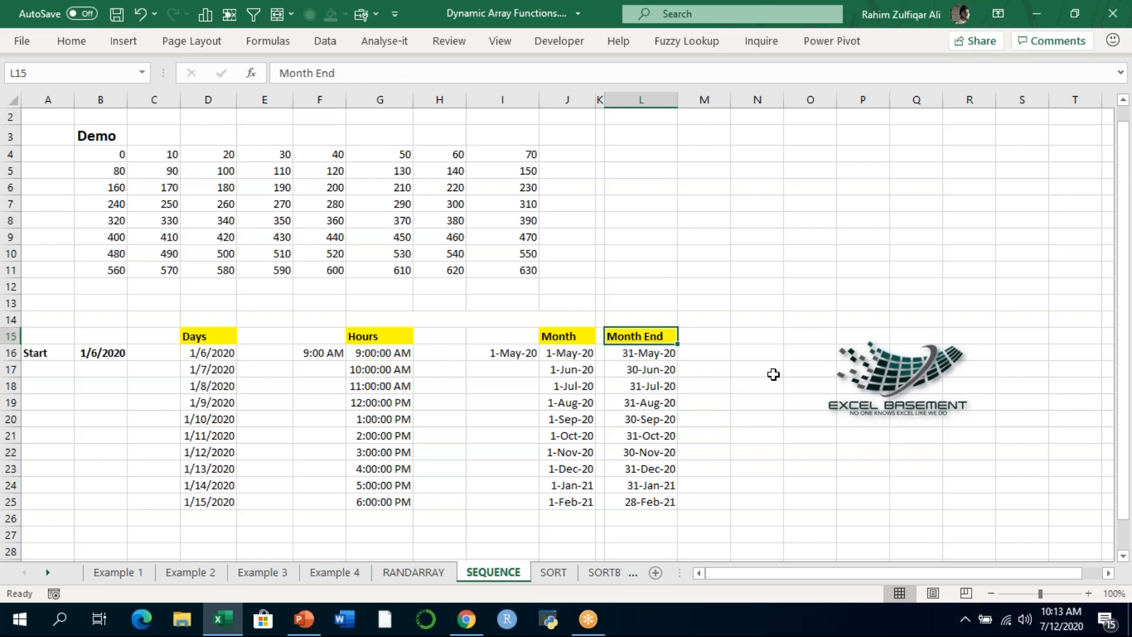
pyautogui.hotkey('ctrl', 'Left')
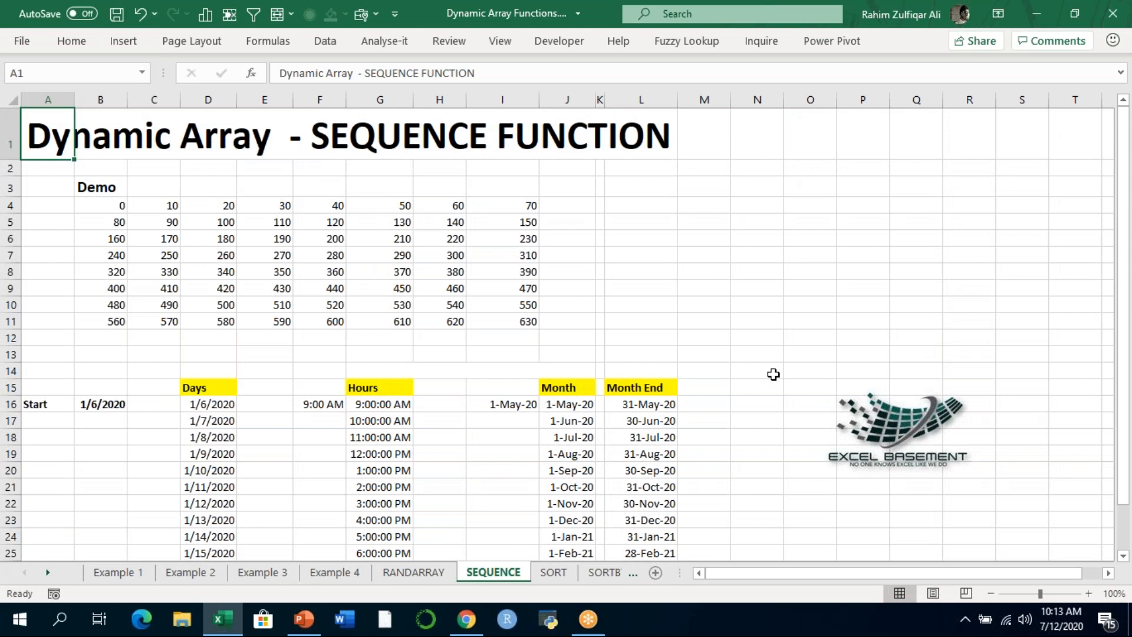
pyautogui.click(790, 23)
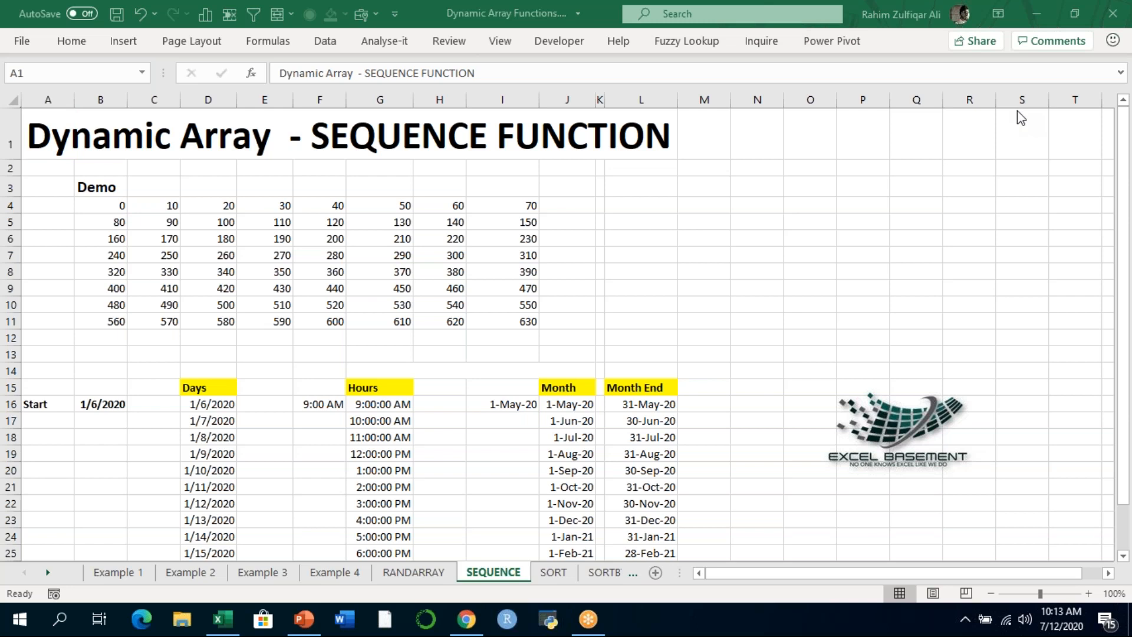
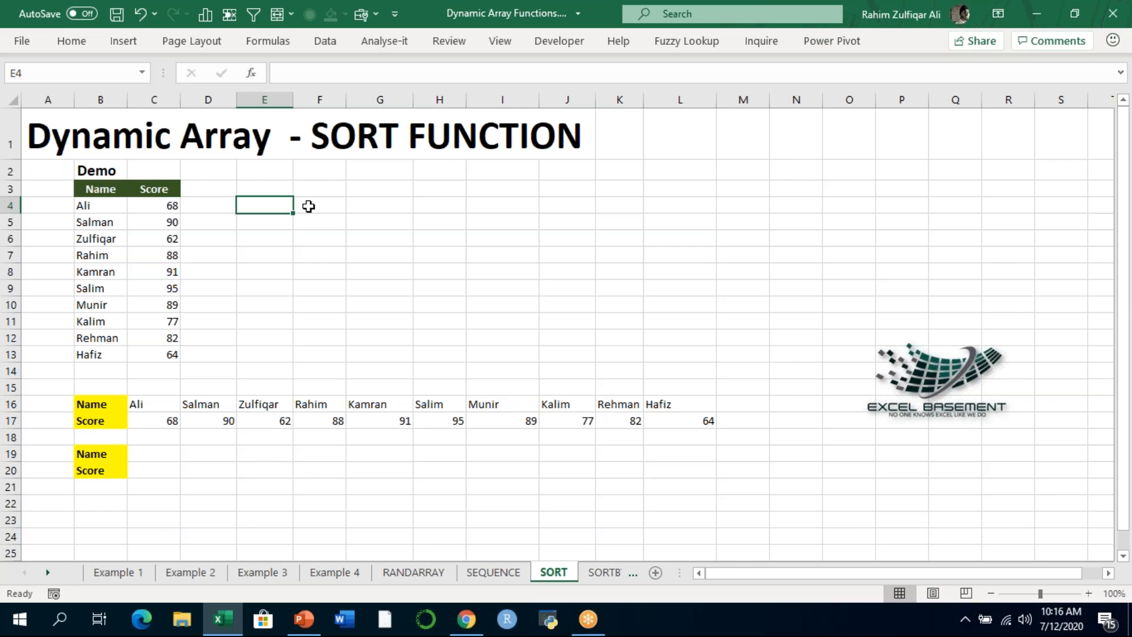
# - Copy the Name and Score headers from B3:C3 to E3:F3
pyautogui.press('Left')
pyautogui.press('Left')
pyautogui.press('Left')
pyautogui.press('Up')
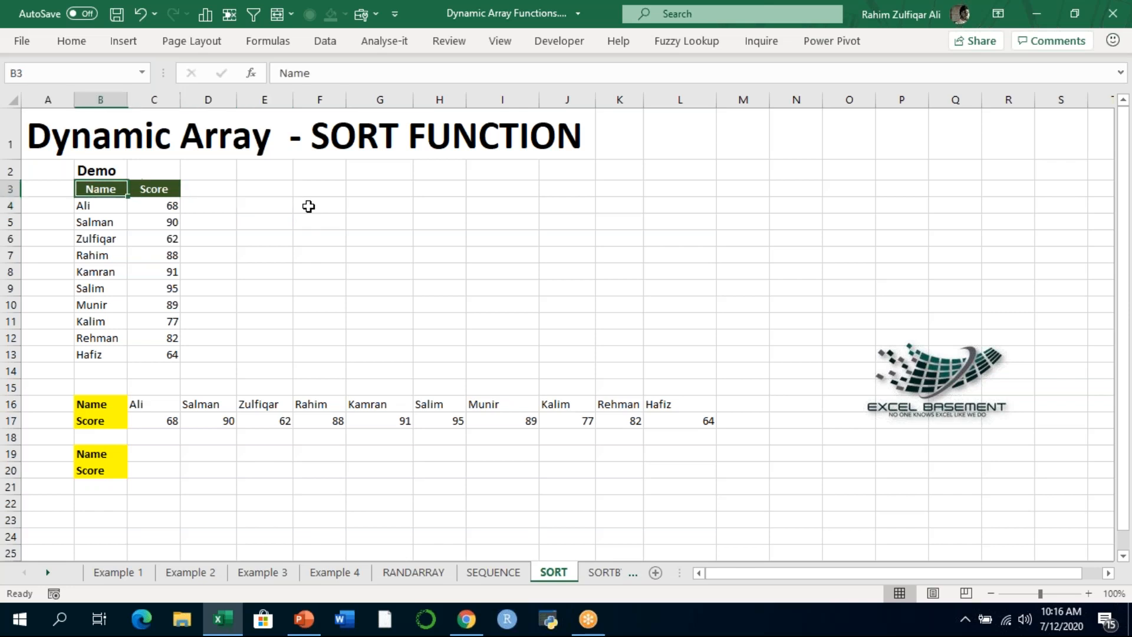
pyautogui.hotkey('shift', 'Right')
pyautogui.hotkey('ctrl', 'c')
pyautogui.press('Right')
pyautogui.press('Right')
pyautogui.press('Right')
pyautogui.hotkey('ctrl', 'v')
pyautogui.press('Escape')
# - Start a SORT formula in E4 with the names and scores in B4:C13 as its array
pyautogui.press('Down')
pyautogui.write('=SORT(')
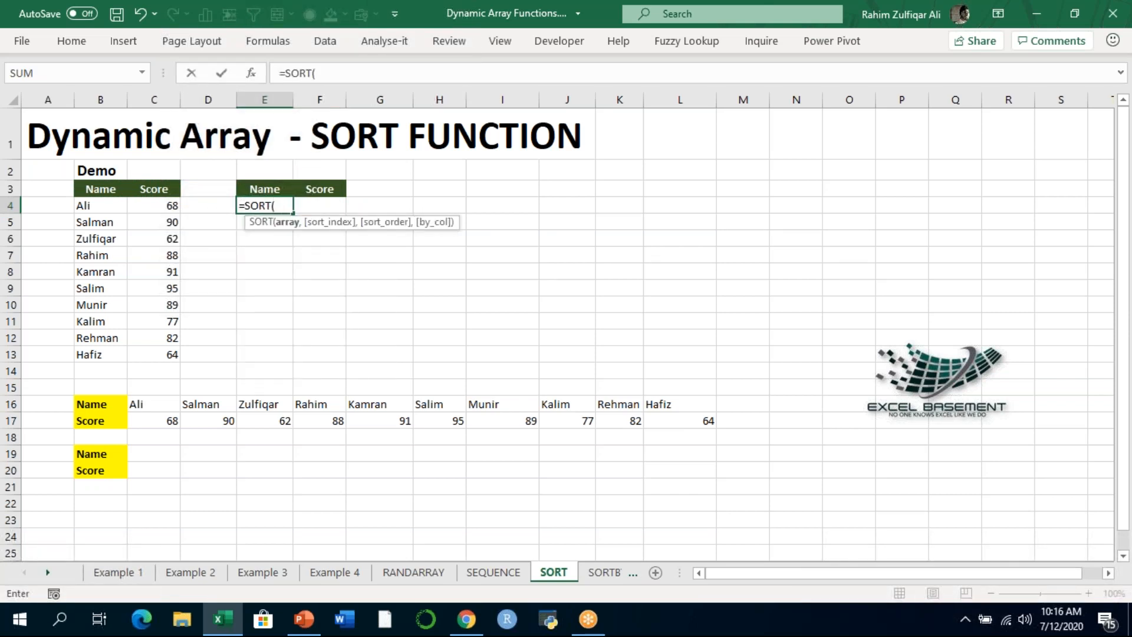
pyautogui.press('Left')
pyautogui.press('Left')
pyautogui.press('Left')
pyautogui.press('Right')
pyautogui.hotkey('ctrl', 'shift', 'Down')
pyautogui.press('Left')
pyautogui.hotkey('shift', 'Right')
pyautogui.hotkey('ctrl', 'shift', 'Down')
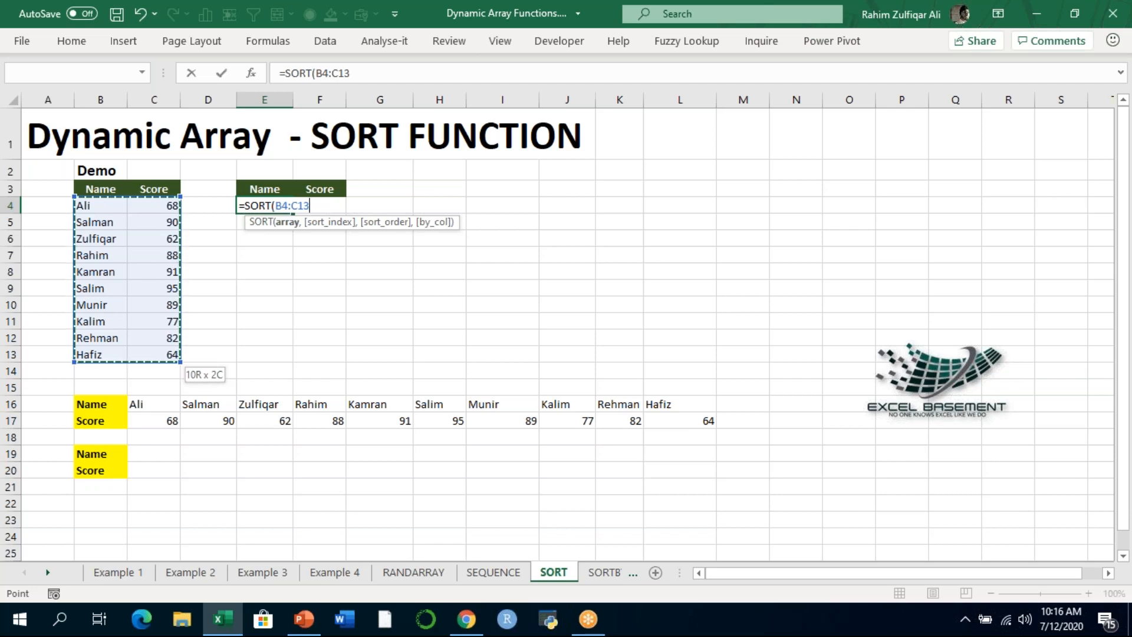
# - Complete the E4 formula with sort index 2, descending order -1 and FALSE to sort by row, and enter it
pyautogui.write(',')
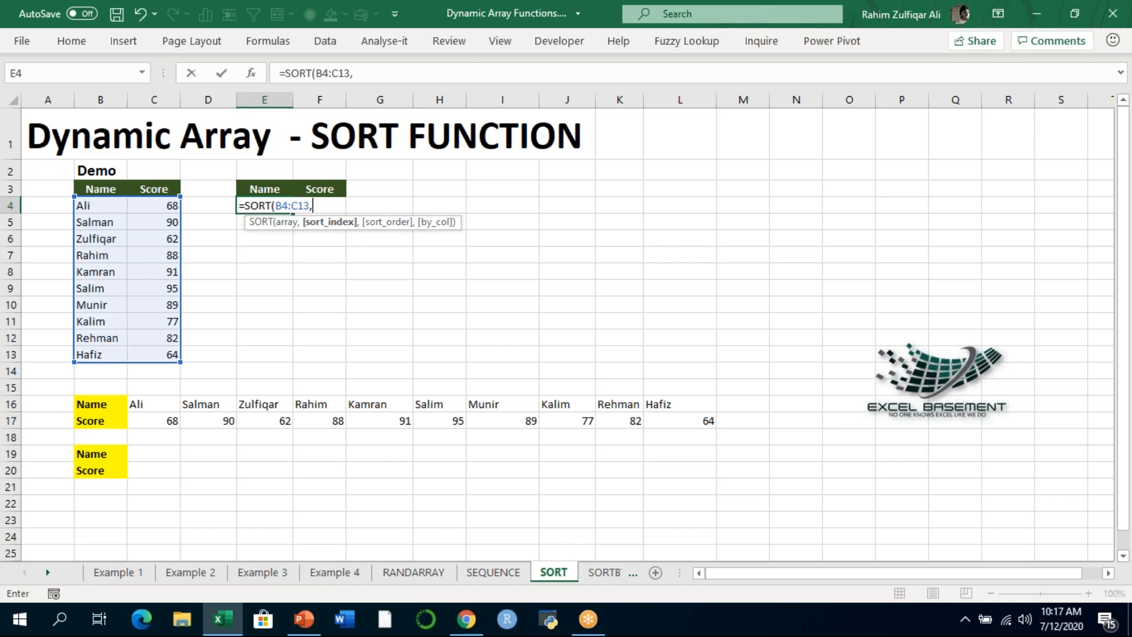
pyautogui.write('2,')
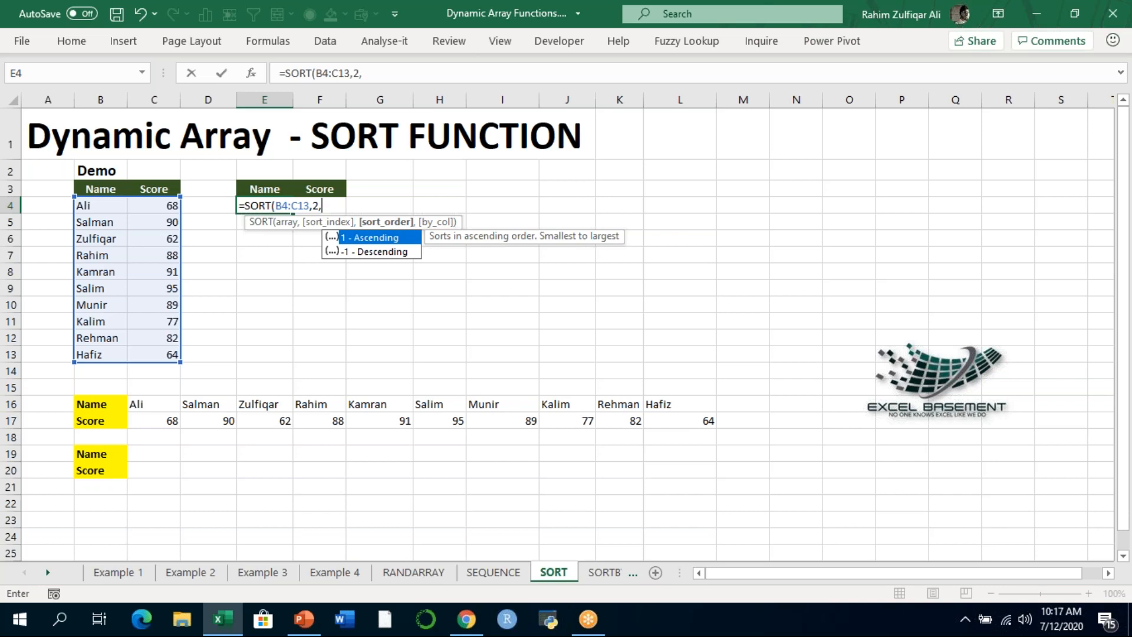
pyautogui.write('-1')
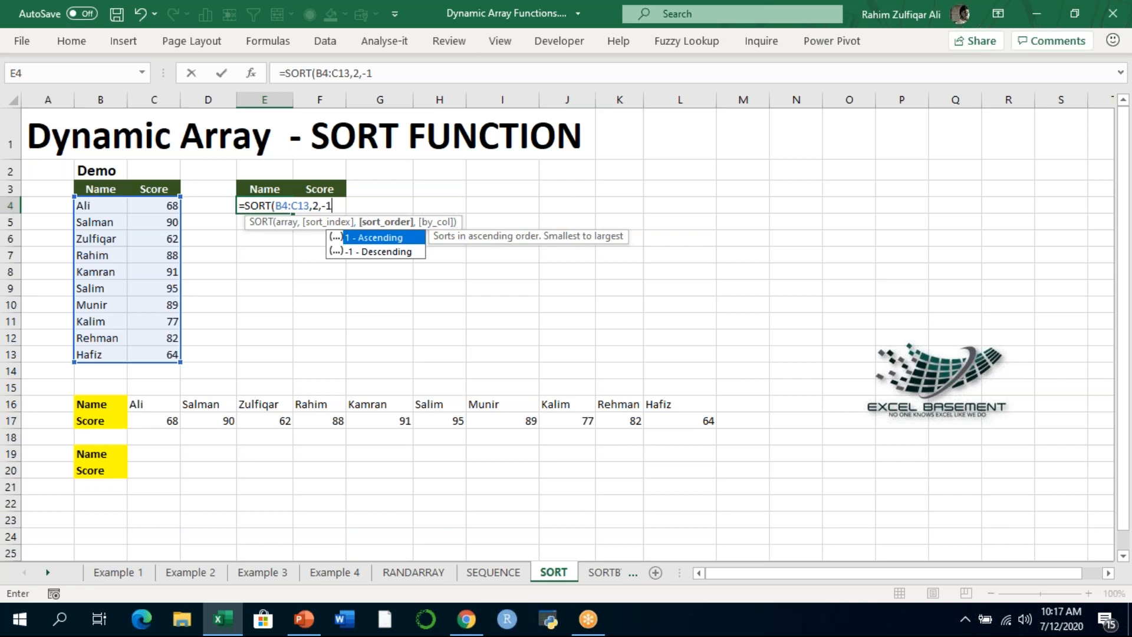
pyautogui.write(',')
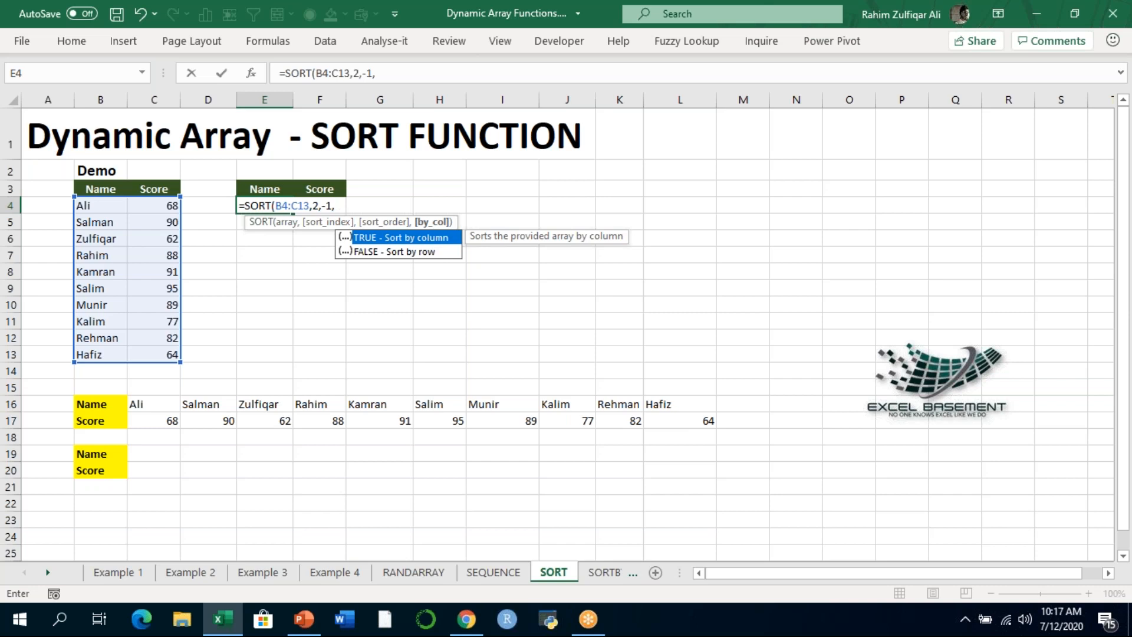
pyautogui.press('Down')
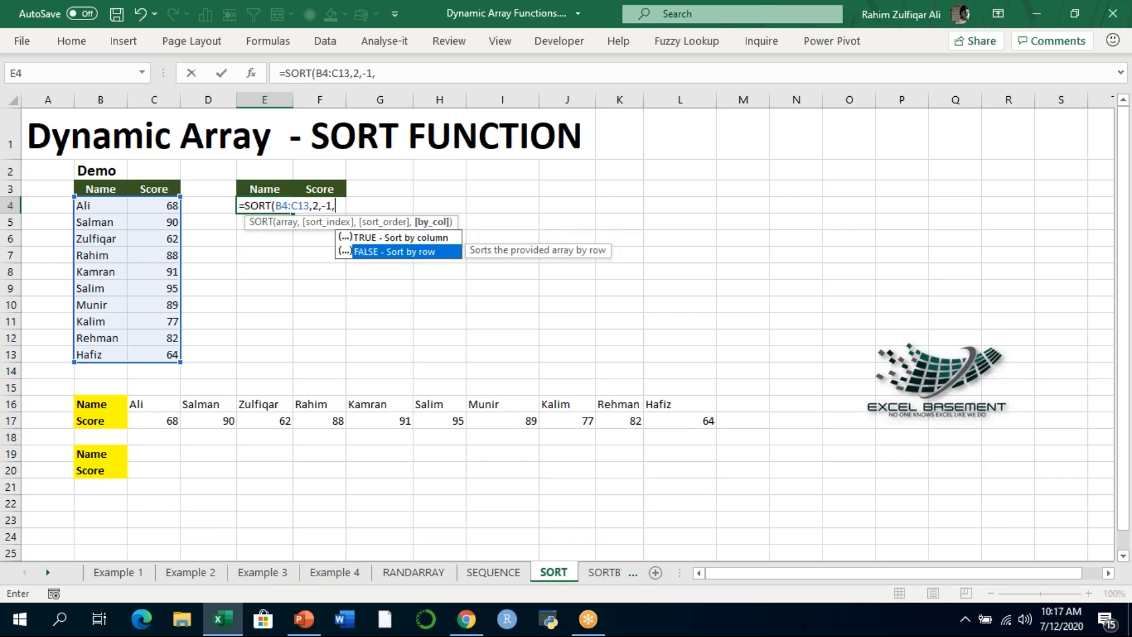
pyautogui.press('Tab')
pyautogui.write(')')
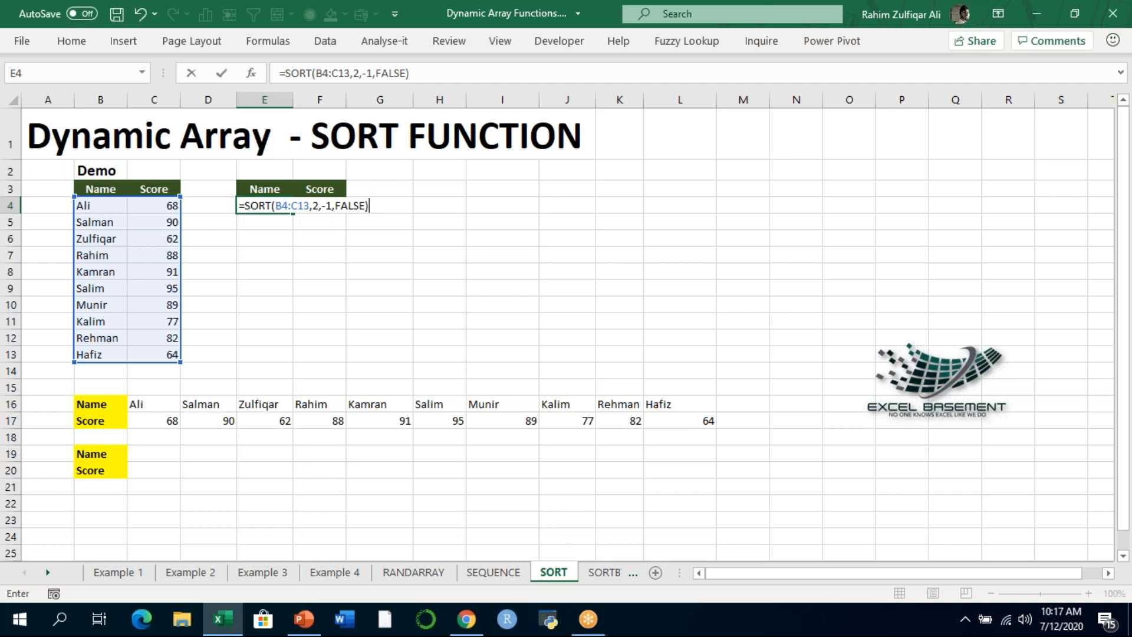
pyautogui.press('Return')
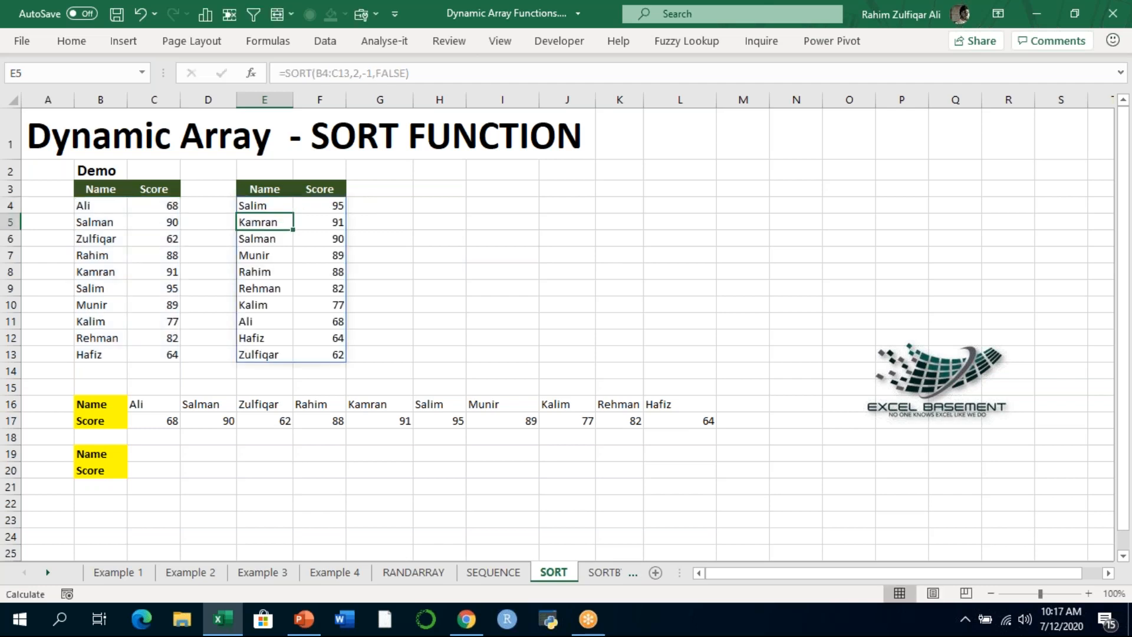
# - Examine the SORT formula in E4 and compare the source list B4:C13 with the sorted scores in F4:F13
pyautogui.doubleClick(299, 207)
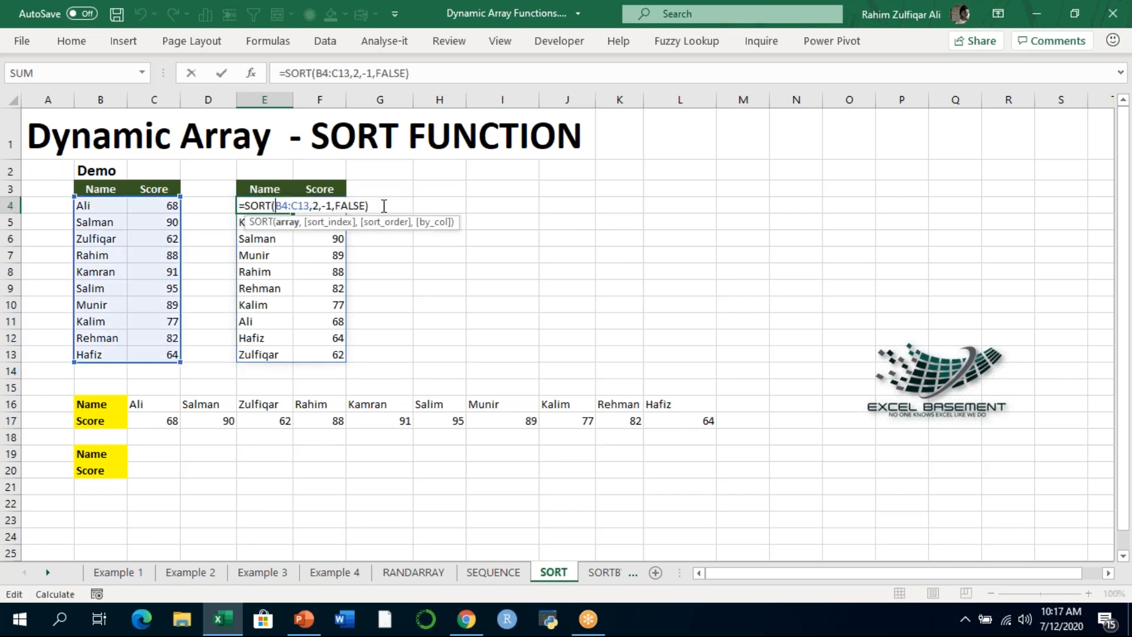
pyautogui.press('Return')
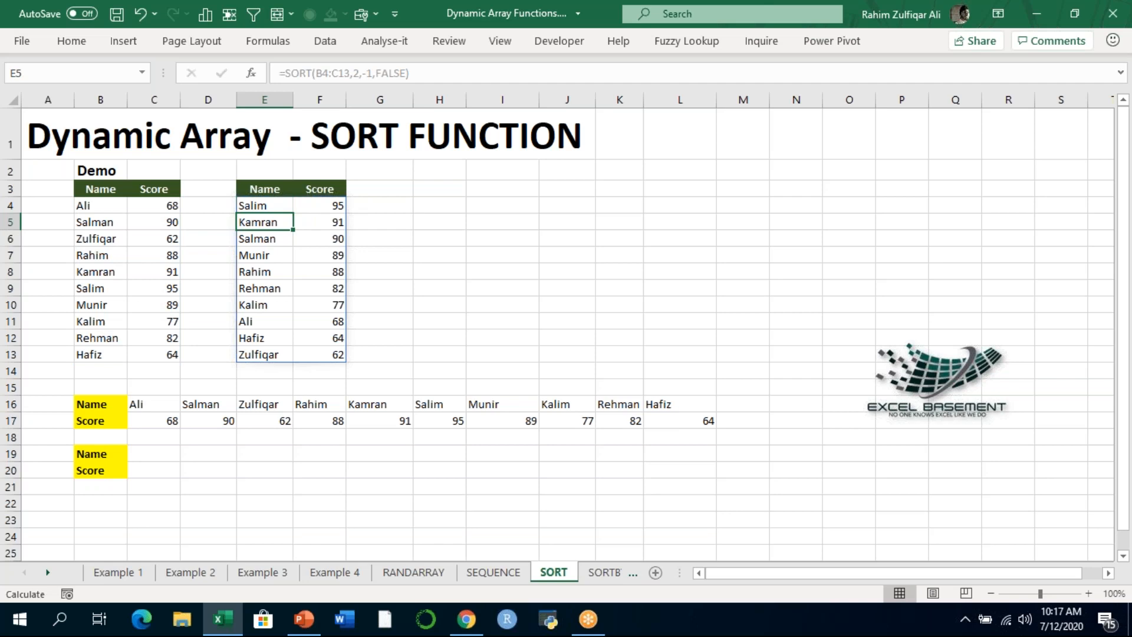
pyautogui.moveTo(109, 207); pyautogui.dragTo(143, 359)
pyautogui.moveTo(298, 210); pyautogui.dragTo(336, 357)
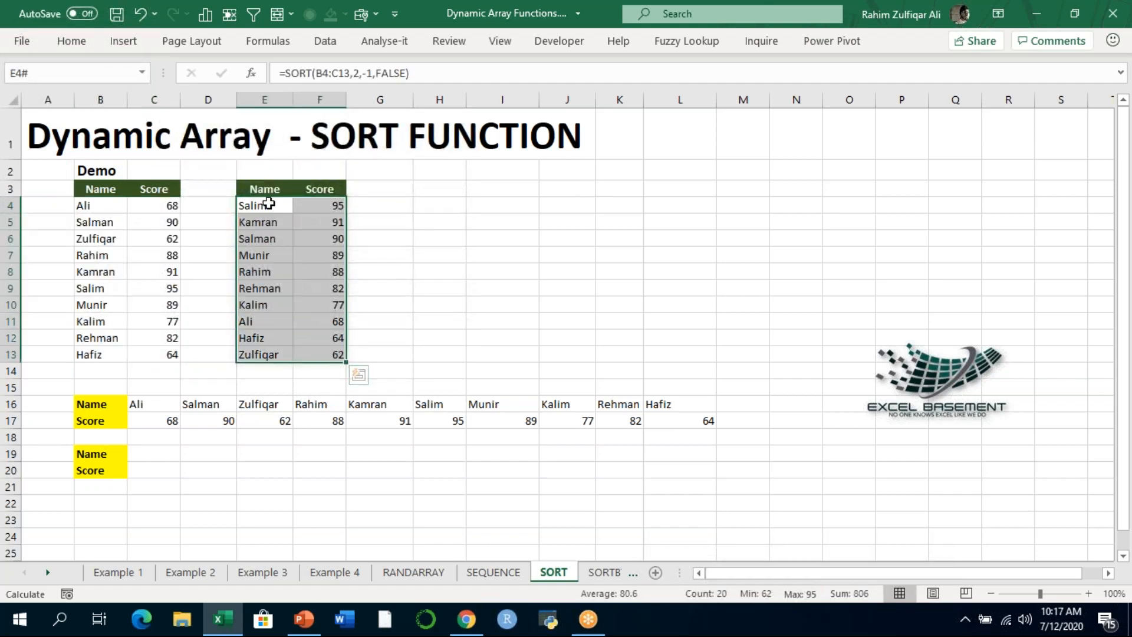
pyautogui.moveTo(314, 205); pyautogui.dragTo(321, 352)
pyautogui.click(306, 207)
pyautogui.click(309, 223)
pyautogui.click(312, 256)
pyautogui.click(324, 322)
pyautogui.click(327, 338)
pyautogui.click(327, 354)
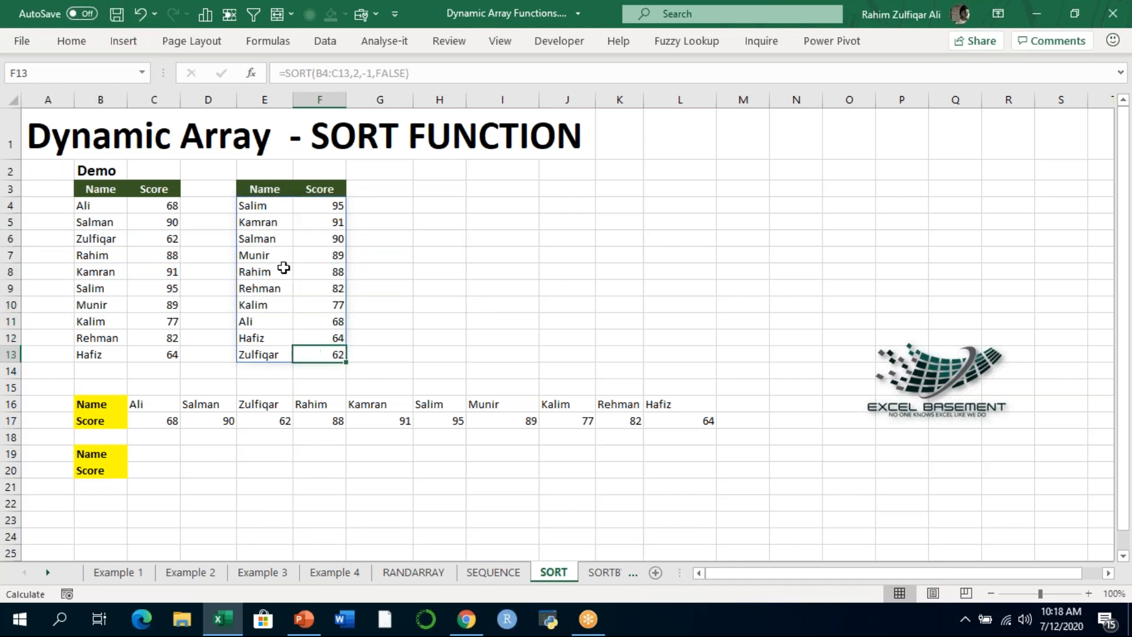
pyautogui.click(277, 204)
pyautogui.doubleClick(267, 205)
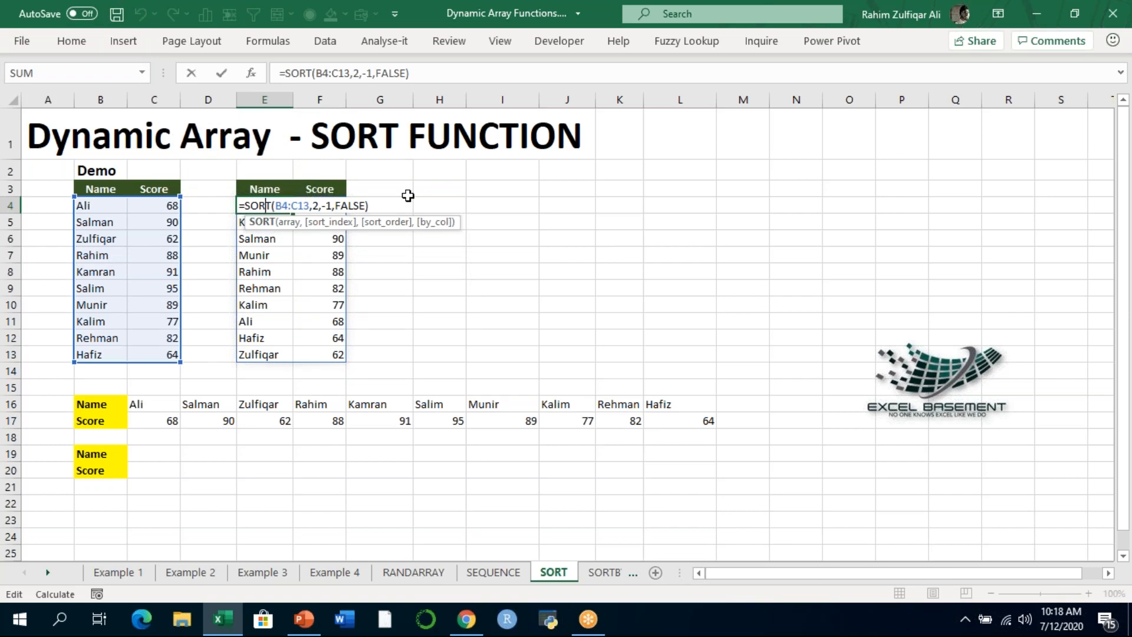
pyautogui.press('Return')
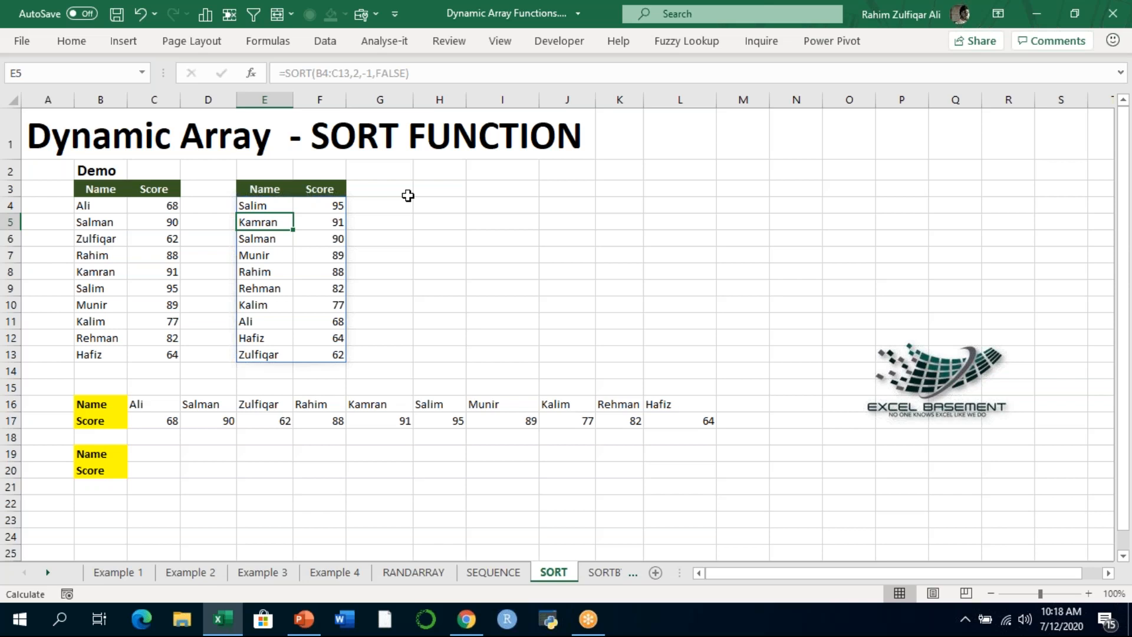
# - Highlight the horizontal Name and Score table in B16:L17
pyautogui.press('Down')
pyautogui.press('Down')
pyautogui.press('Down')
pyautogui.press('Down')
pyautogui.press('Down')
pyautogui.press('Down')
pyautogui.press('Down')
pyautogui.press('Down')
pyautogui.press('Down')
pyautogui.press('Down')
pyautogui.press('Down')
pyautogui.press('Down')
pyautogui.press('Down')
pyautogui.press('Down')
pyautogui.press('Down')
pyautogui.press('Down')
pyautogui.press('Down')
pyautogui.press('Down')
pyautogui.press('Down')
pyautogui.press('Left')
pyautogui.press('Up')
pyautogui.press('Up')
pyautogui.press('Up')
pyautogui.press('Up')
pyautogui.press('Up')
pyautogui.press('Left')
pyautogui.press('Up')
pyautogui.press('Up')
pyautogui.press('Up')
pyautogui.press('Left')
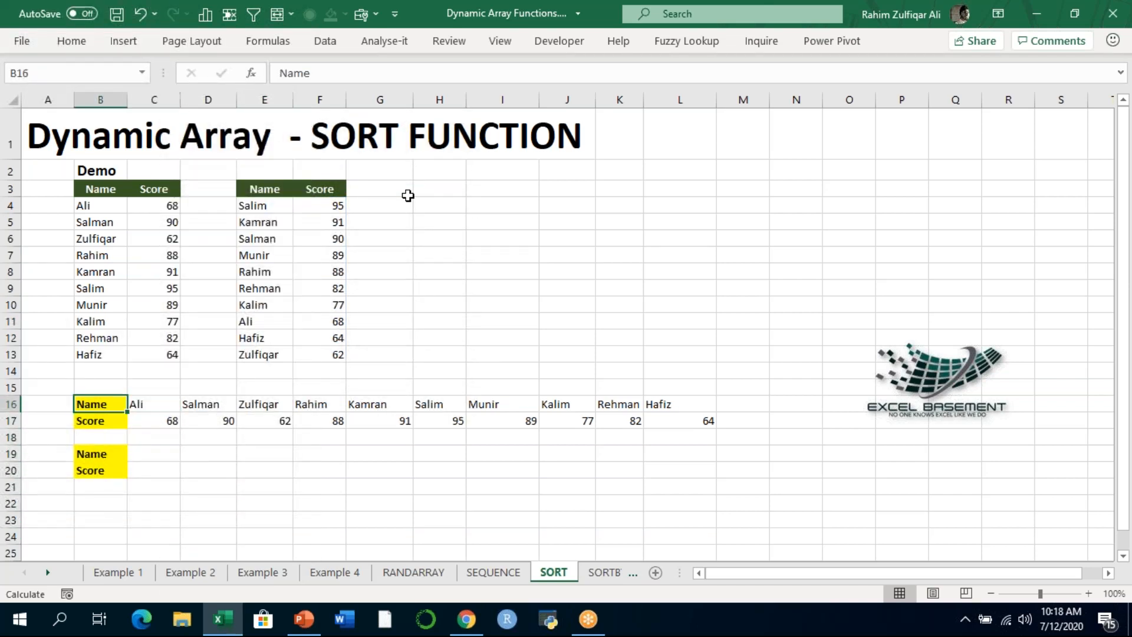
pyautogui.hotkey('ctrl', 'shift', 'Right')
pyautogui.hotkey('ctrl', 'shift', 'Down')
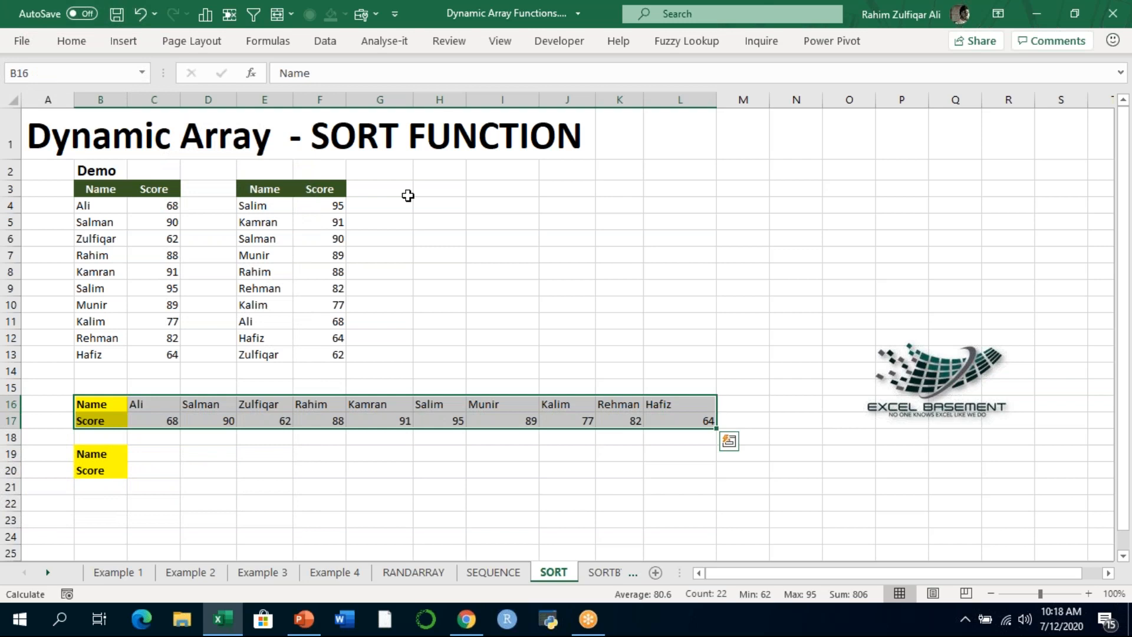
# - Start a SORT formula in C19 with the horizontal data in C16:L17 as its array
pyautogui.press('Down')
pyautogui.press('Down')
pyautogui.press('Down')
pyautogui.press('Right')
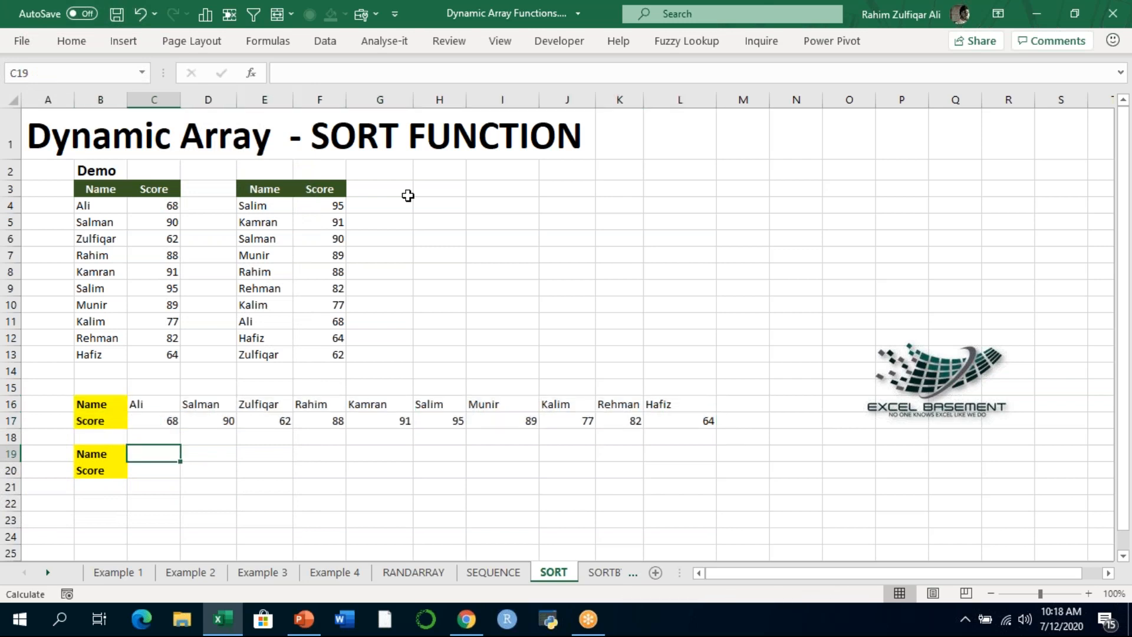
pyautogui.write('=SORT(')
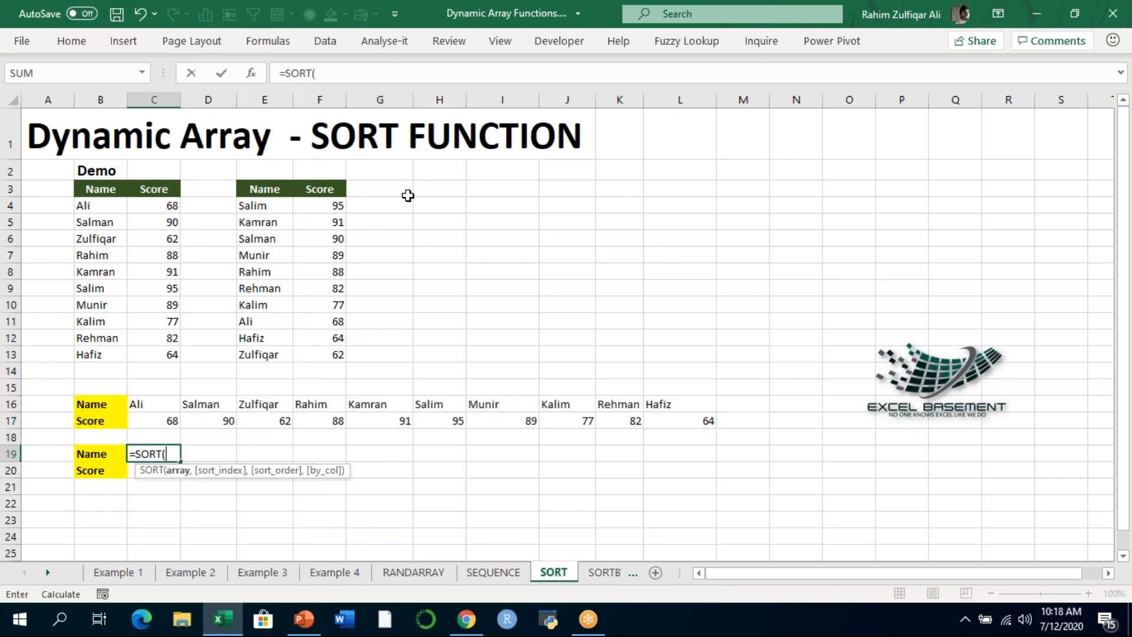
pyautogui.press('Up')
pyautogui.press('Up')
pyautogui.press('Up')
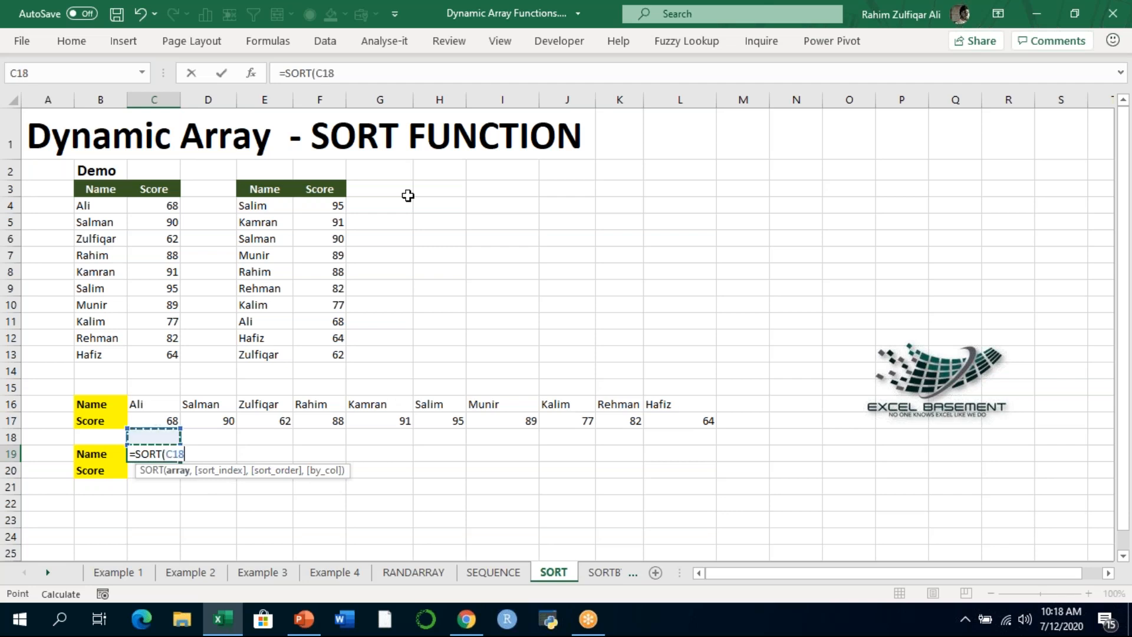
pyautogui.hotkey('ctrl', 'shift', 'Right')
pyautogui.hotkey('ctrl', 'shift', 'Down')
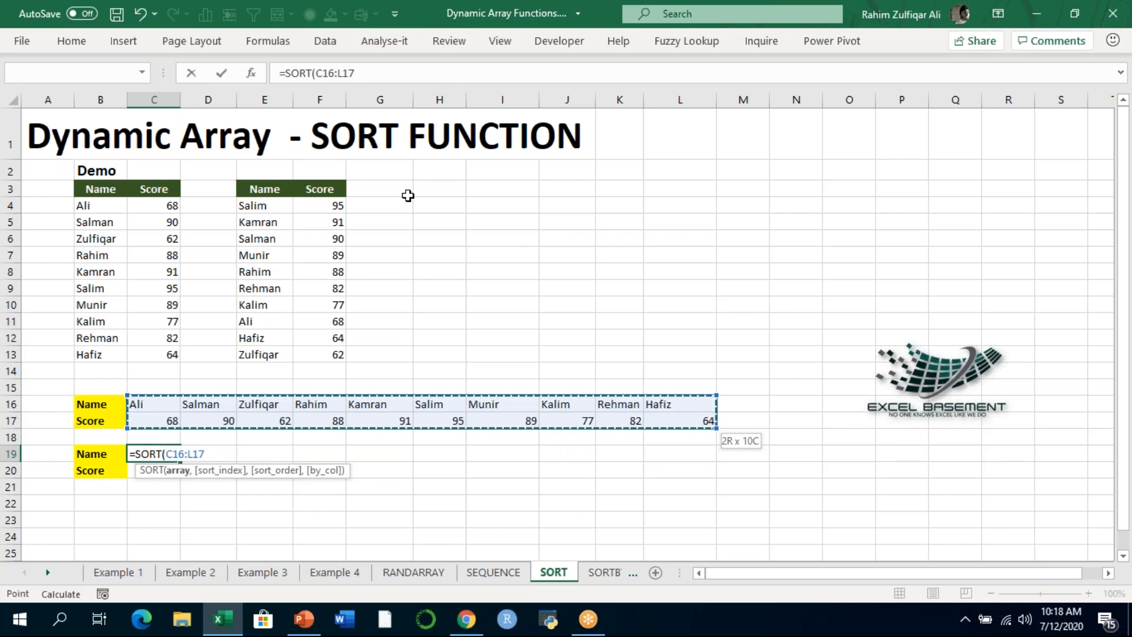
# - Complete the C19 formula with sort index 2, descending order -1 and TRUE to sort by column, and enter it
pyautogui.write(',')
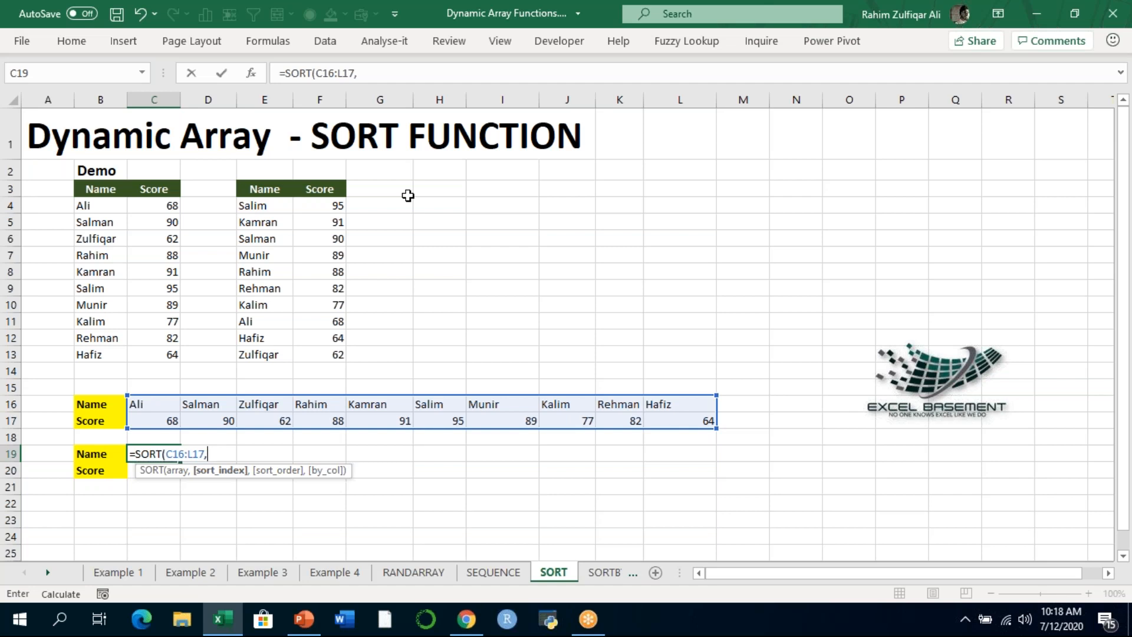
pyautogui.write('2,')
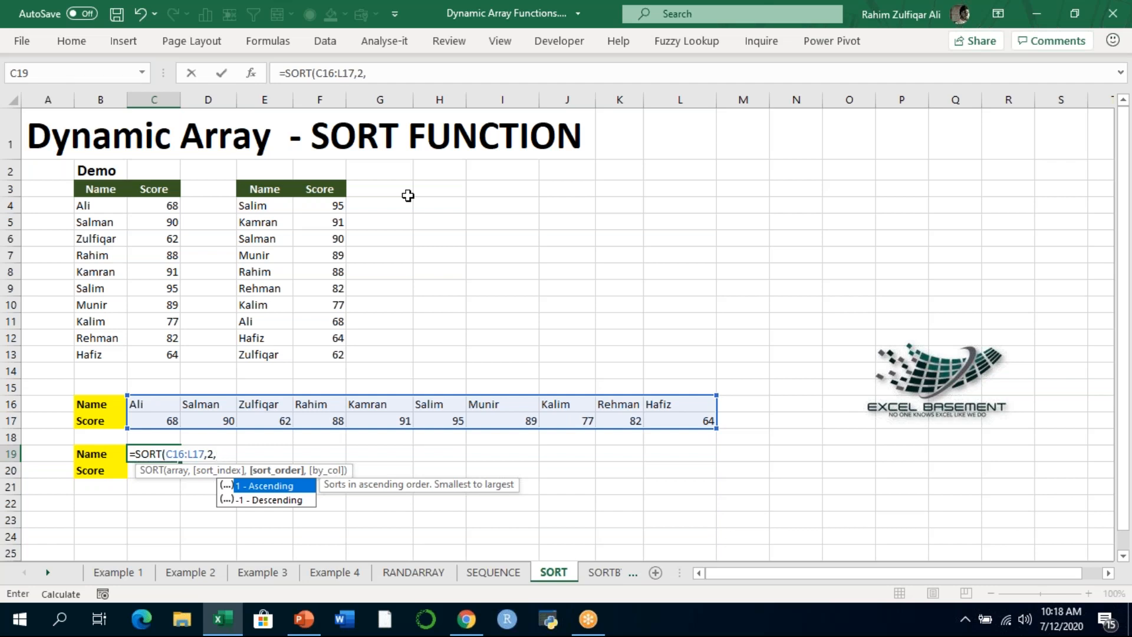
pyautogui.write('-1,')
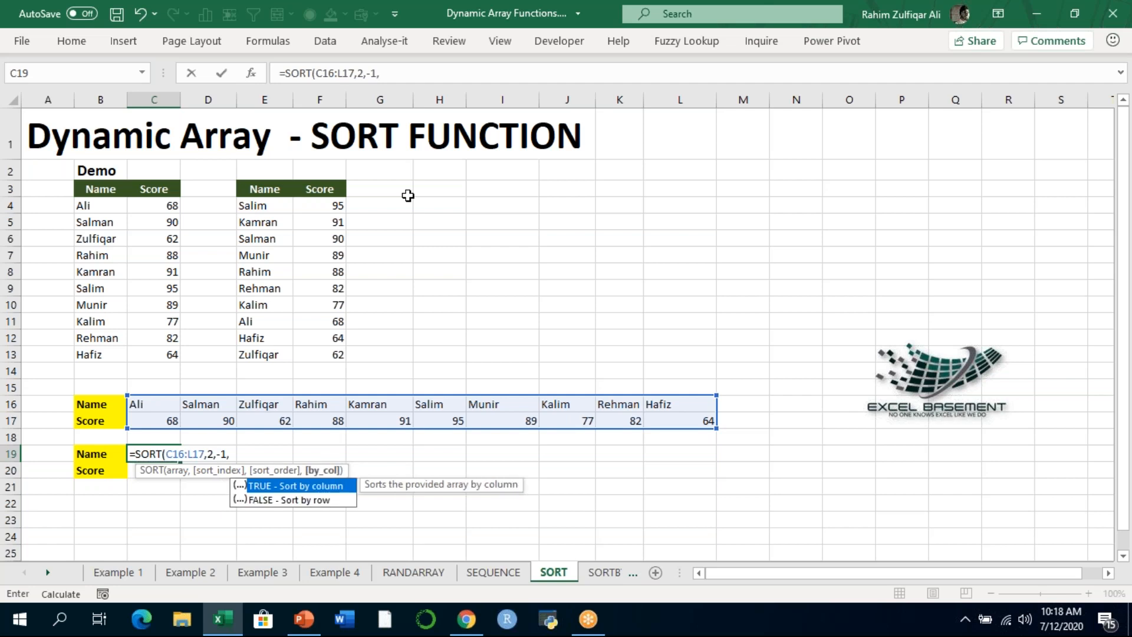
pyautogui.write('TRUE)')
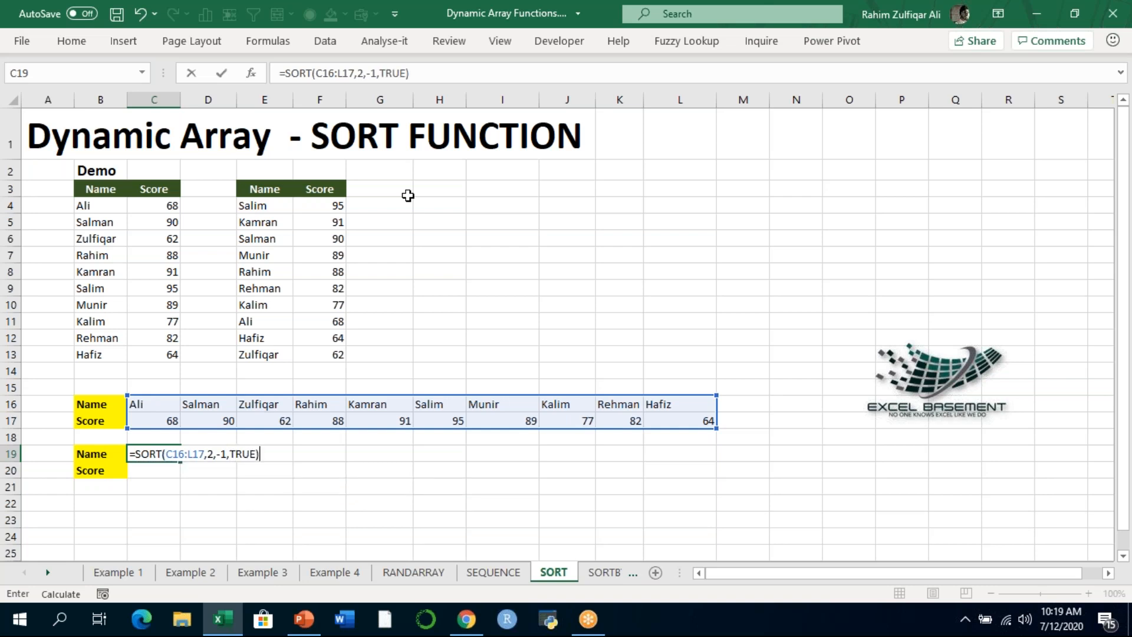
pyautogui.press('Return')
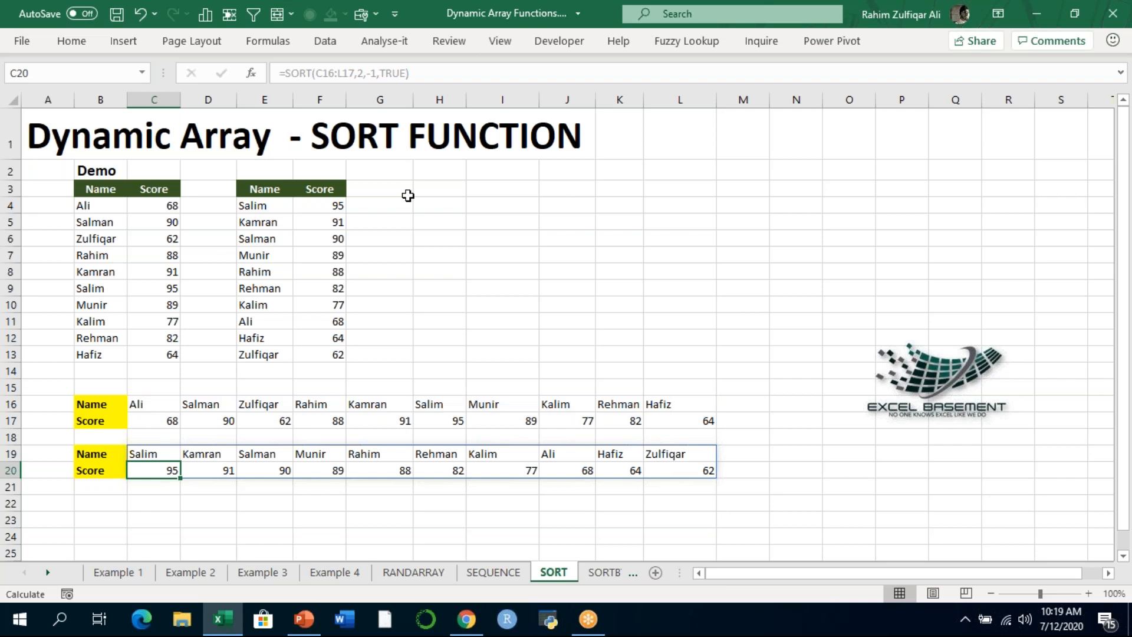
# - Compare the horizontal source data in C16:L17 with the sorted names and scores in C19:L20
pyautogui.press('Up')
pyautogui.press('Up')
pyautogui.press('Up')
pyautogui.press('Up')
pyautogui.hotkey('shift', 'Down')
pyautogui.hotkey('ctrl', 'shift', 'Right')
pyautogui.press('Down')
pyautogui.press('Down')
pyautogui.press('Down')
pyautogui.press('Down')
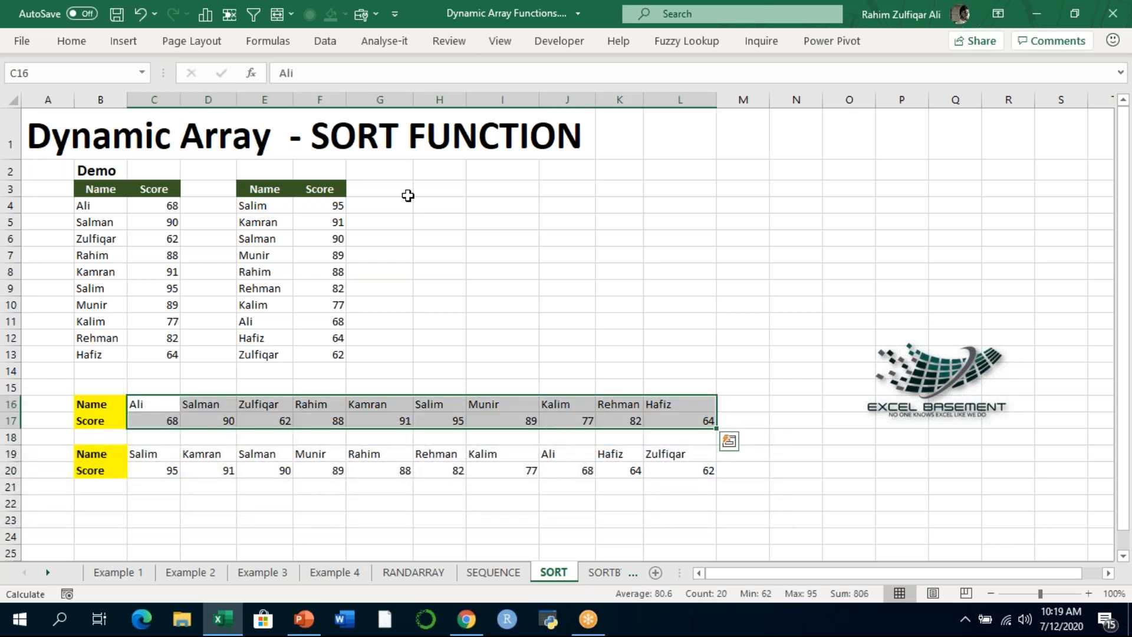
pyautogui.press('Right')
pyautogui.press('Right')
pyautogui.press('Right')
pyautogui.press('Right')
pyautogui.press('Right')
pyautogui.press('Right')
pyautogui.press('Right')
pyautogui.press('Right')
pyautogui.press('Right')
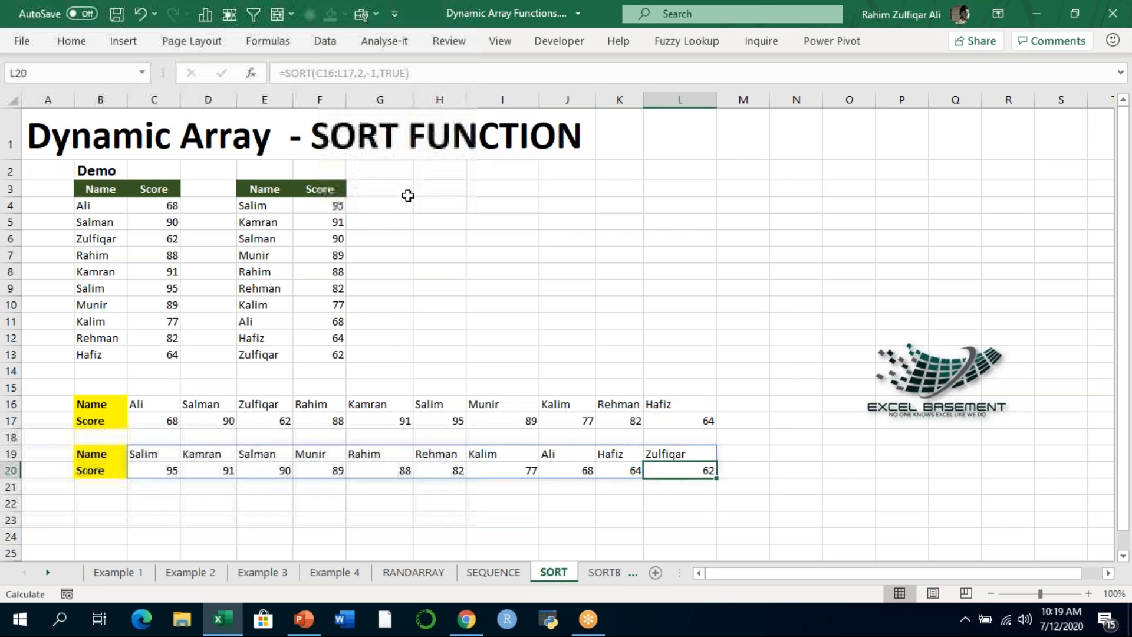
pyautogui.press('Up')
pyautogui.press('Left')
pyautogui.press('Left')
pyautogui.press('Left')
pyautogui.press('Left')
pyautogui.press('Left')
pyautogui.press('Left')
pyautogui.press('Left')
pyautogui.press('Left')
pyautogui.press('Left')
pyautogui.press('Right')
pyautogui.press('Right')
pyautogui.press('Up')
# - Review the horizontal SORT formula in C19 and the vertical one behind the first sorted score in F4
pyautogui.press('Up')
pyautogui.press('Down')
pyautogui.press('Down')
pyautogui.press('Down')
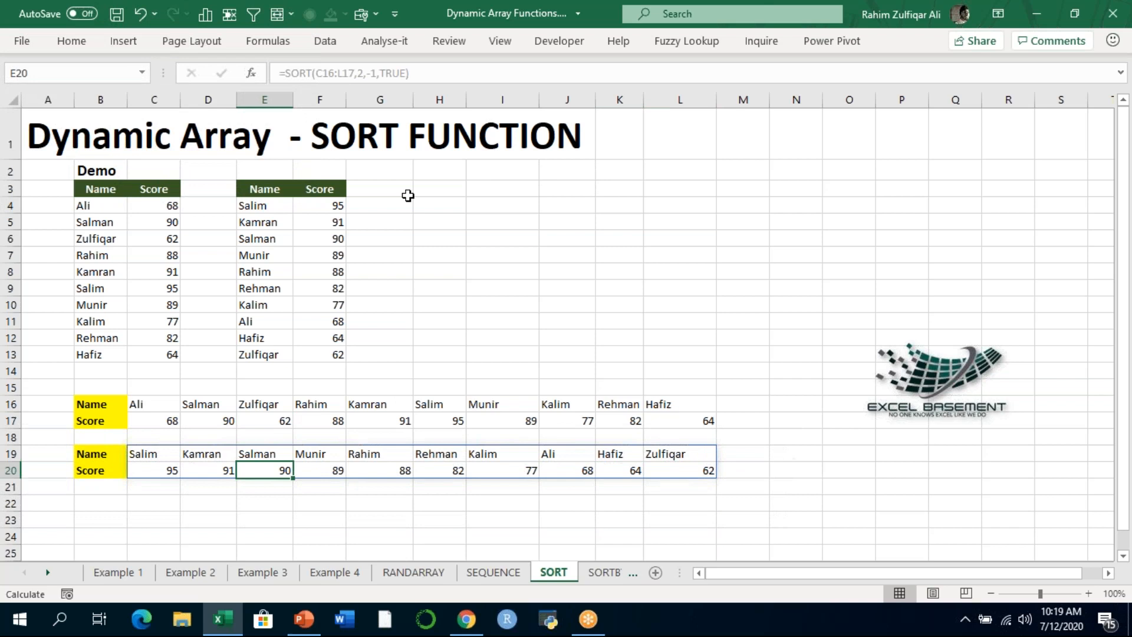
pyautogui.press('Left')
pyautogui.press('Left')
pyautogui.press('Up')
pyautogui.press('F2')
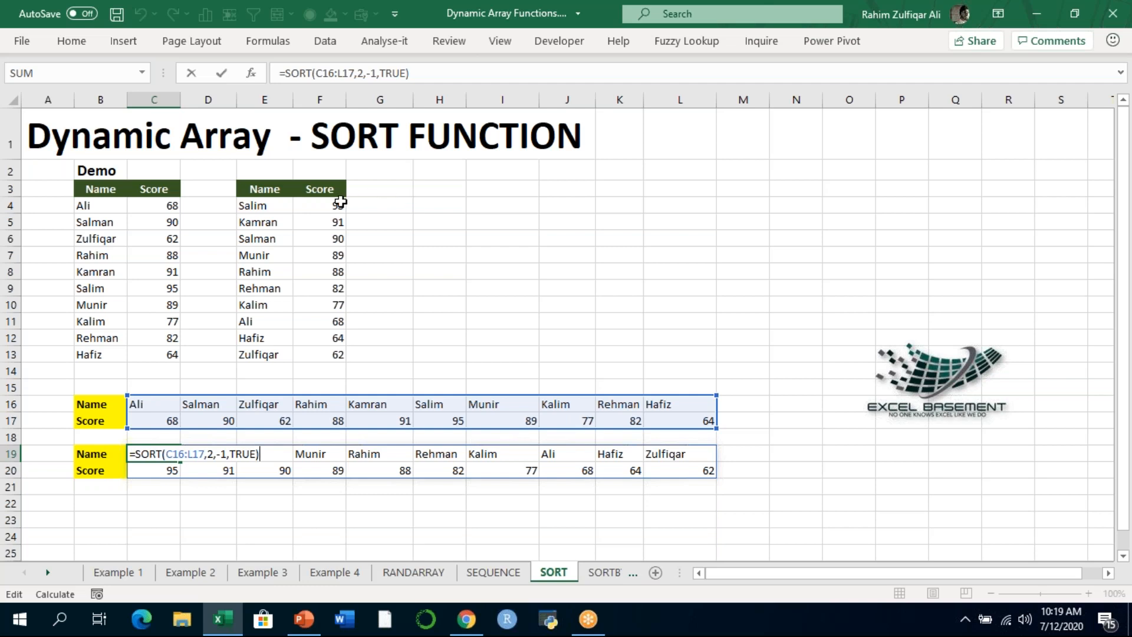
pyautogui.press('Return')
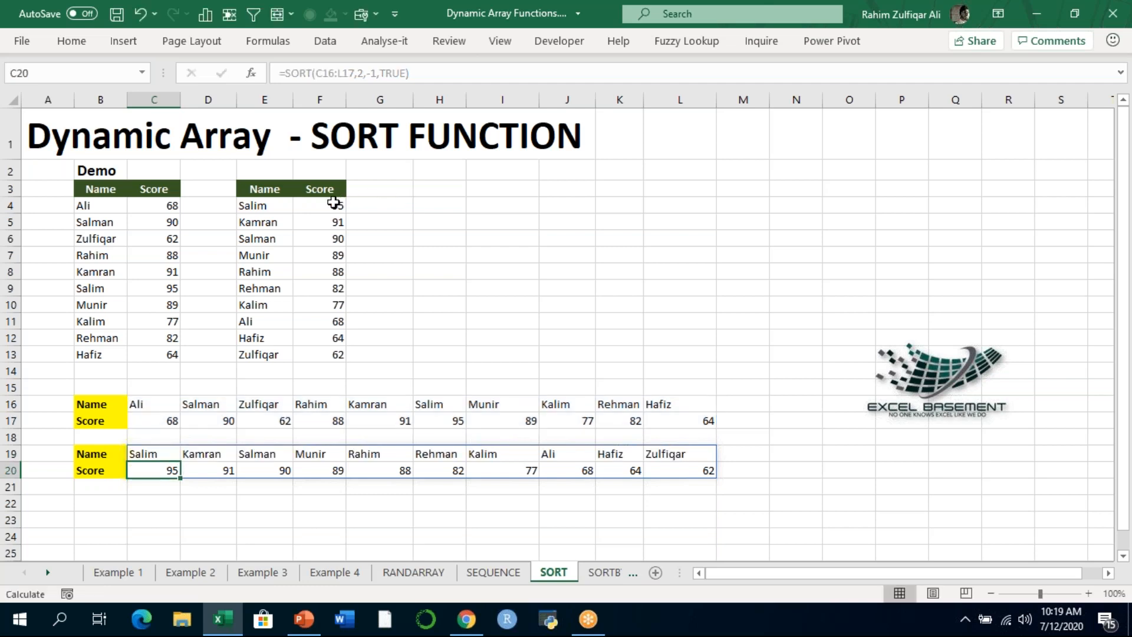
pyautogui.click(341, 202)
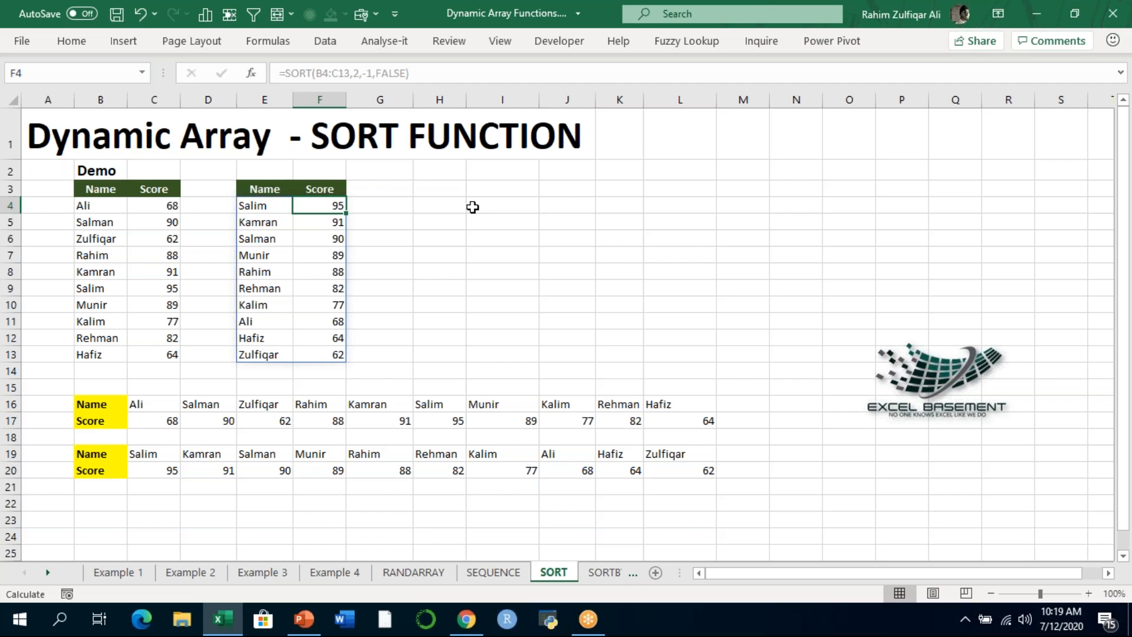
# - Switch to PowerPoint and start the slide show from the Excel SORTBY Function slide
pyautogui.click(309, 616)
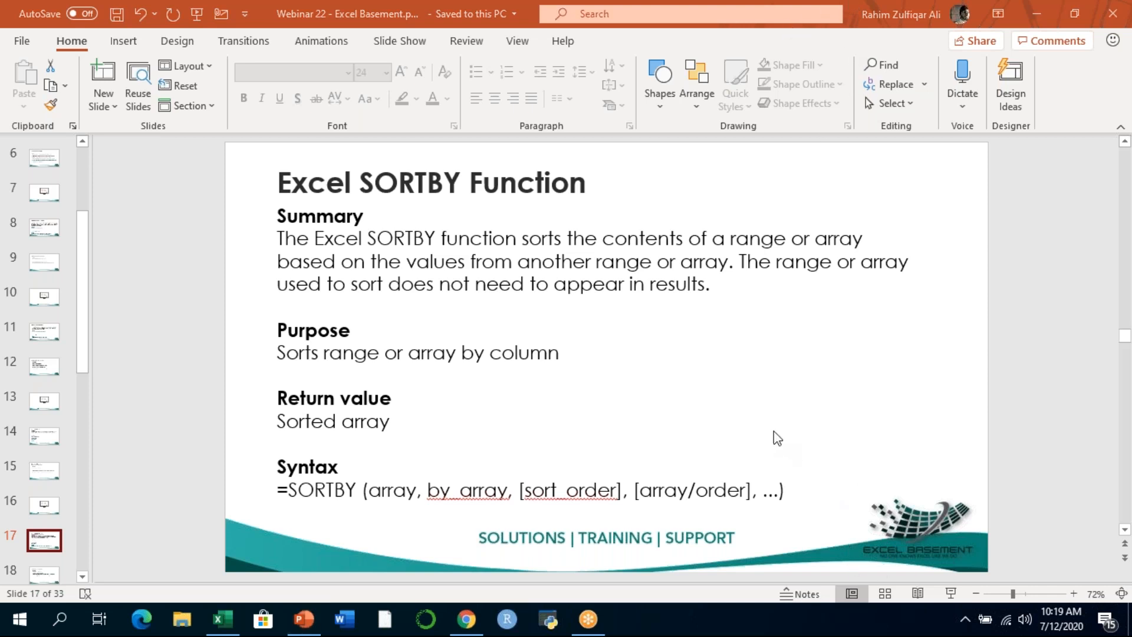
pyautogui.click(951, 594)
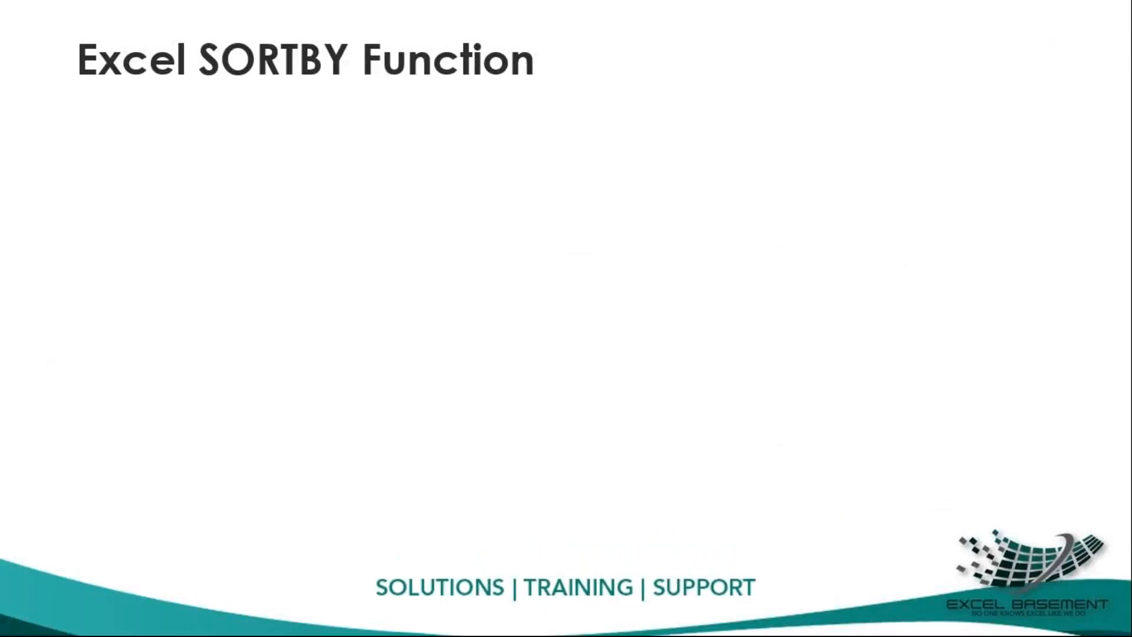
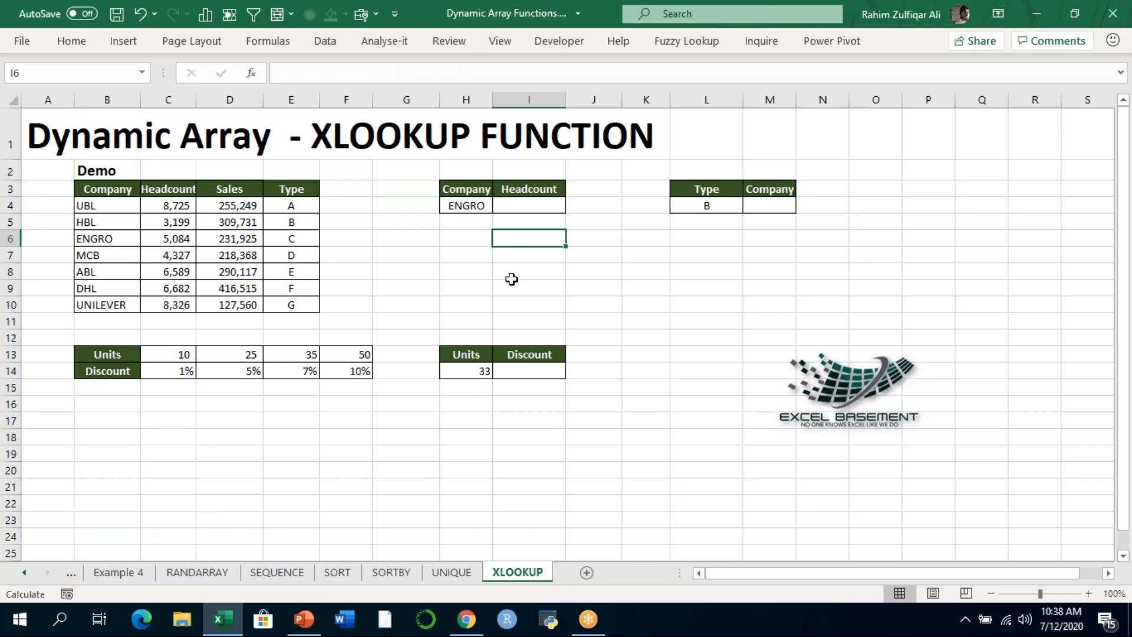
# - Enlarge the XLOOKUP worksheet to 120% and reposition the Excel Basement logo beneath the Type and Company lookup table
pyautogui.press('Left')
pyautogui.press('Up')
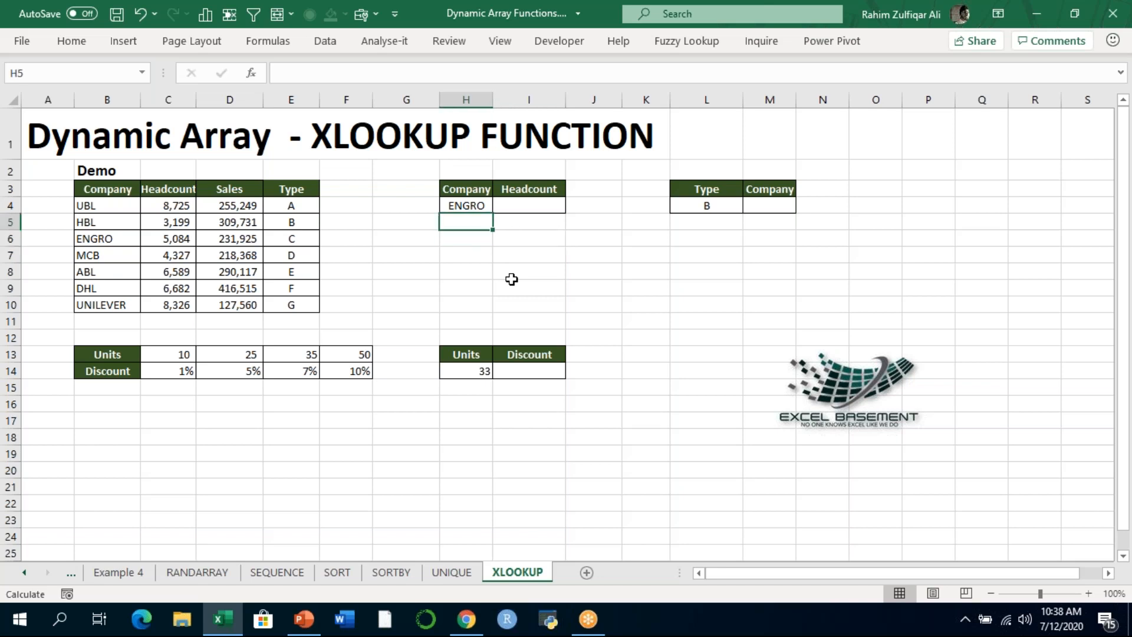
pyautogui.press('Up')
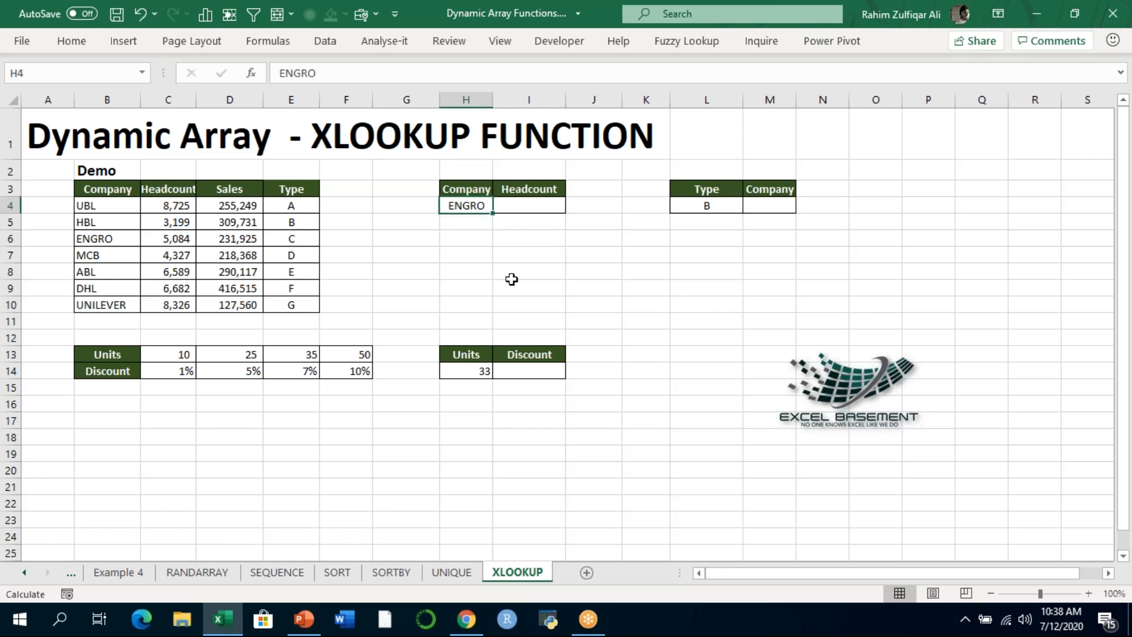
pyautogui.click(1089, 594)
pyautogui.click(1089, 594)
pyautogui.click(927, 492)
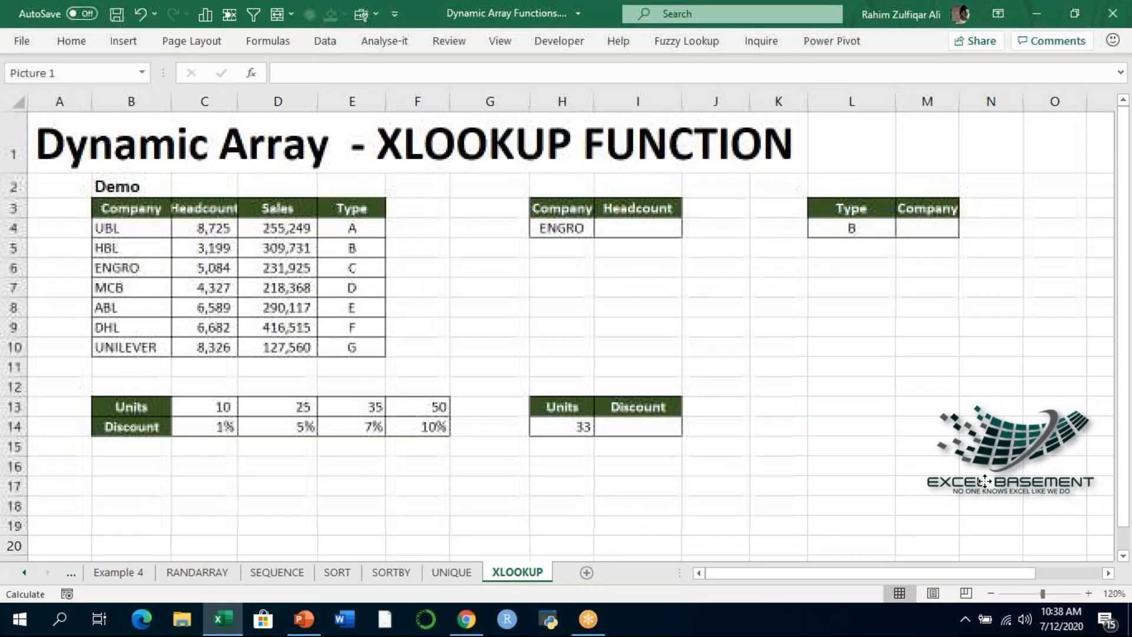
pyautogui.moveTo(928, 493); pyautogui.dragTo(916, 490)
# - Go over the Company, Headcount, Sales and Type columns of the Demo table and widen column C to fit the Headcount header
pyautogui.click(167, 232)
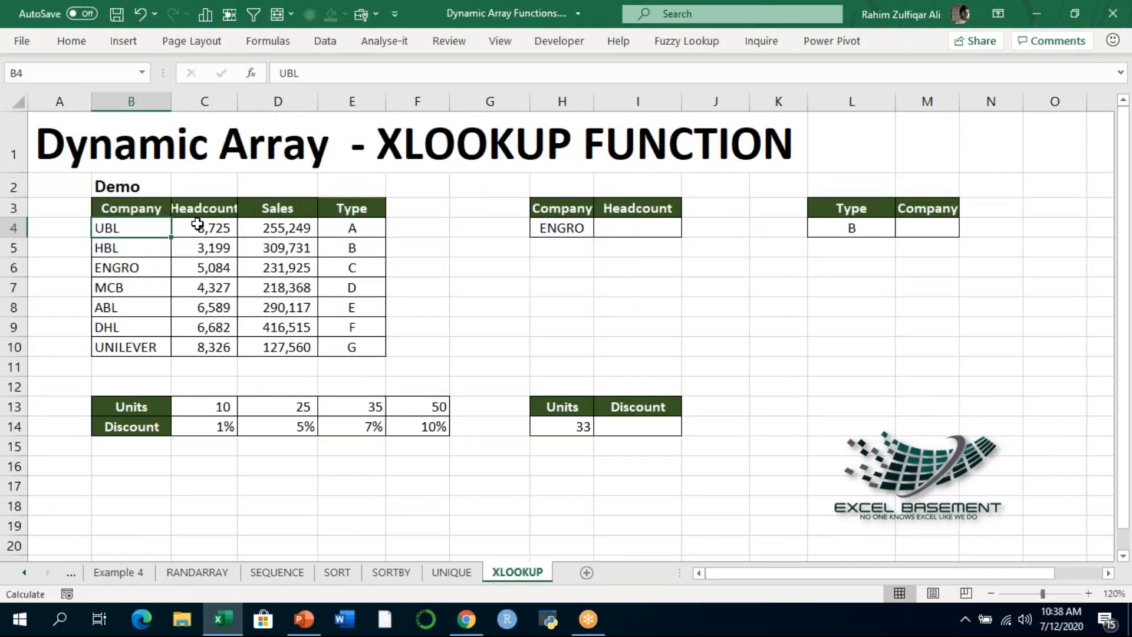
pyautogui.moveTo(155, 209); pyautogui.dragTo(147, 347)
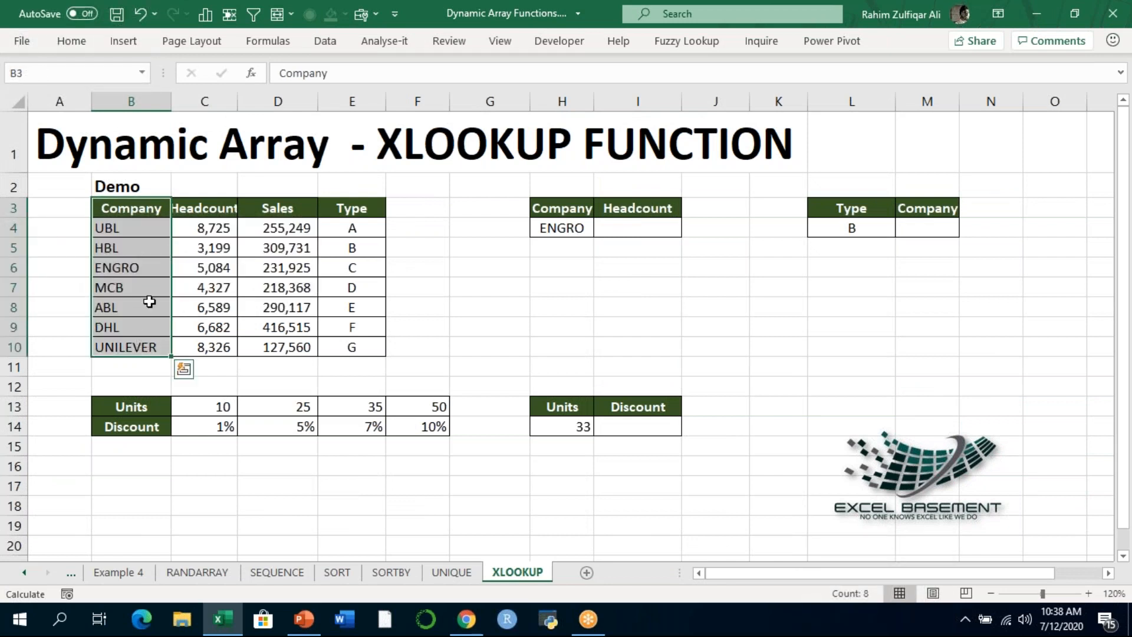
pyautogui.moveTo(206, 209); pyautogui.dragTo(211, 327)
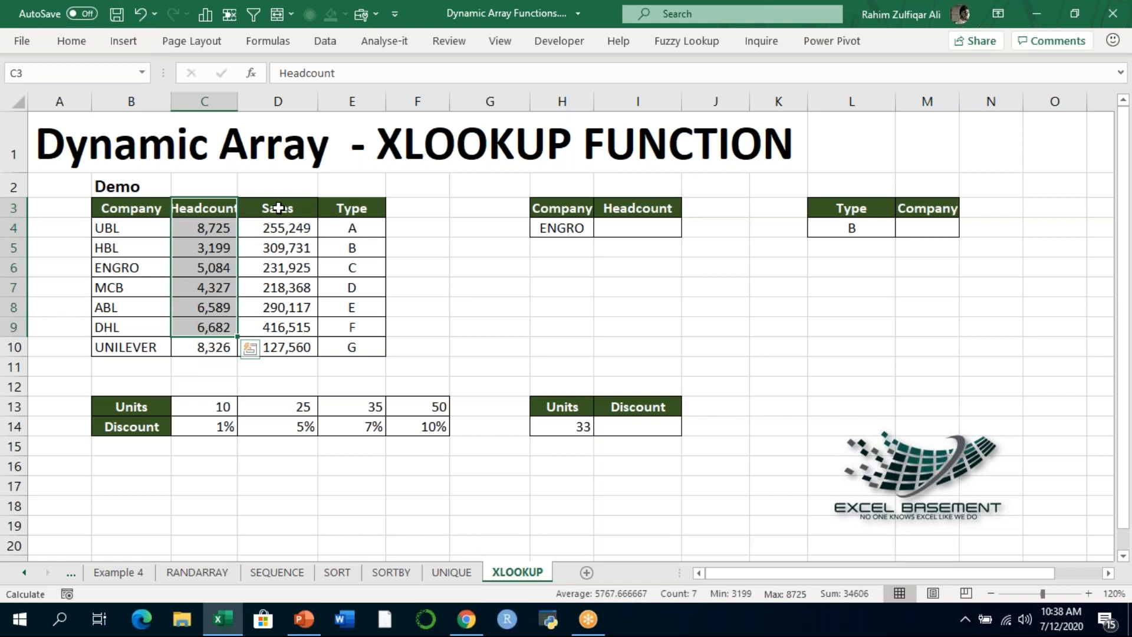
pyautogui.moveTo(278, 209); pyautogui.dragTo(296, 326)
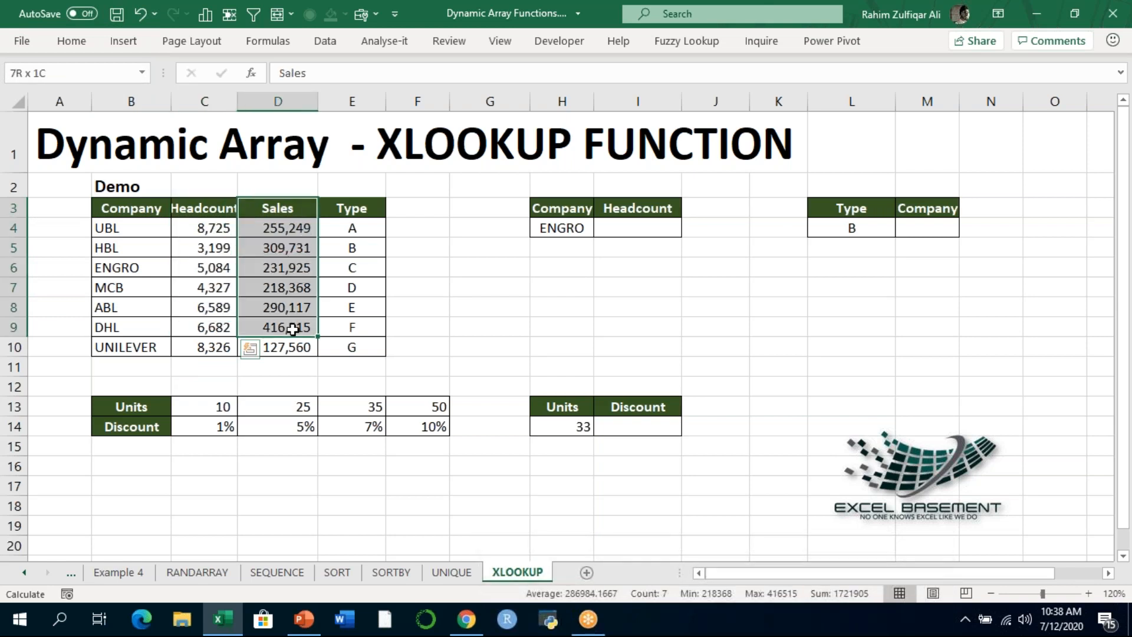
pyautogui.moveTo(344, 215); pyautogui.dragTo(346, 329)
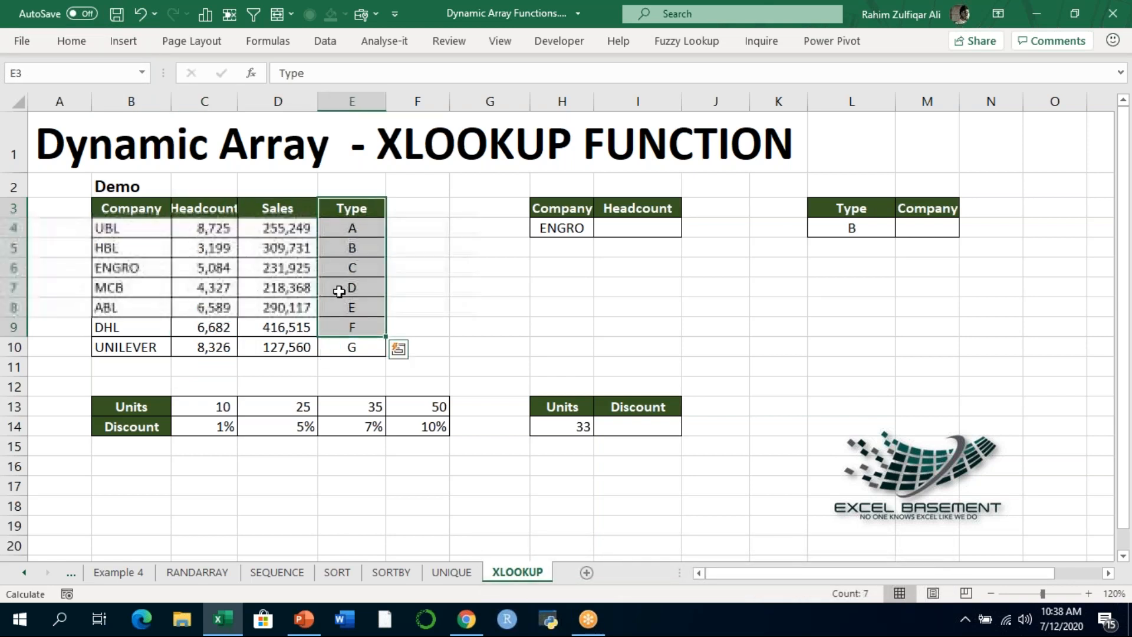
pyautogui.click(195, 229)
pyautogui.moveTo(237, 103); pyautogui.dragTo(252, 105)
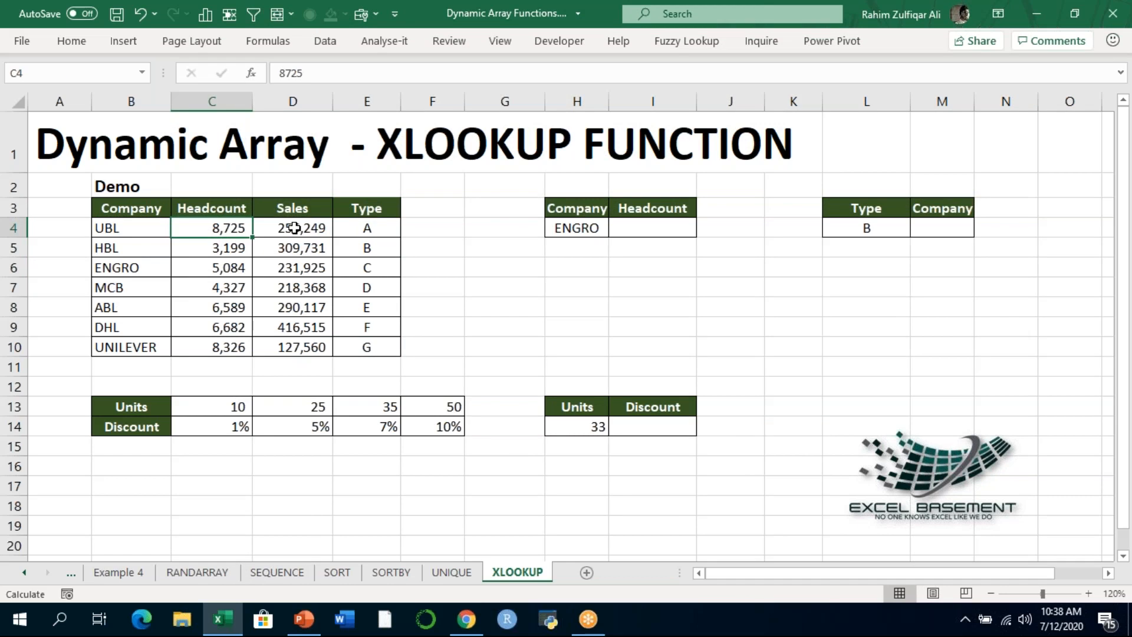
pyautogui.click(296, 228)
pyautogui.click(408, 232)
pyautogui.click(365, 228)
pyautogui.click(218, 227)
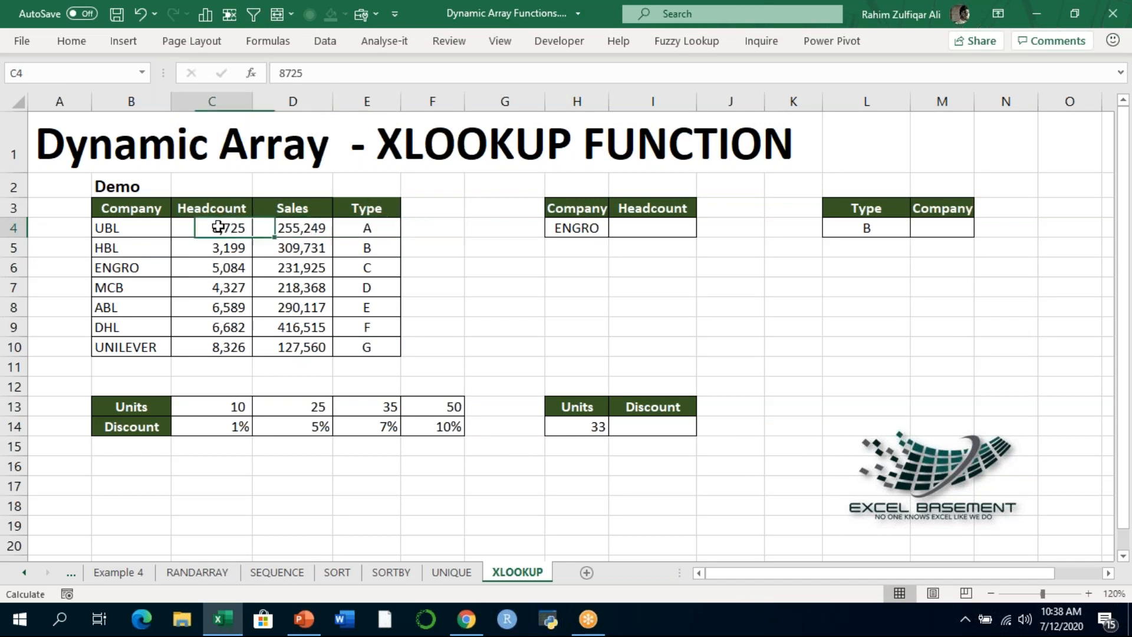
# - Begin an XLOOKUP formula in the Headcount cell I4 with the company in H4 as the lookup value
pyautogui.click(642, 228)
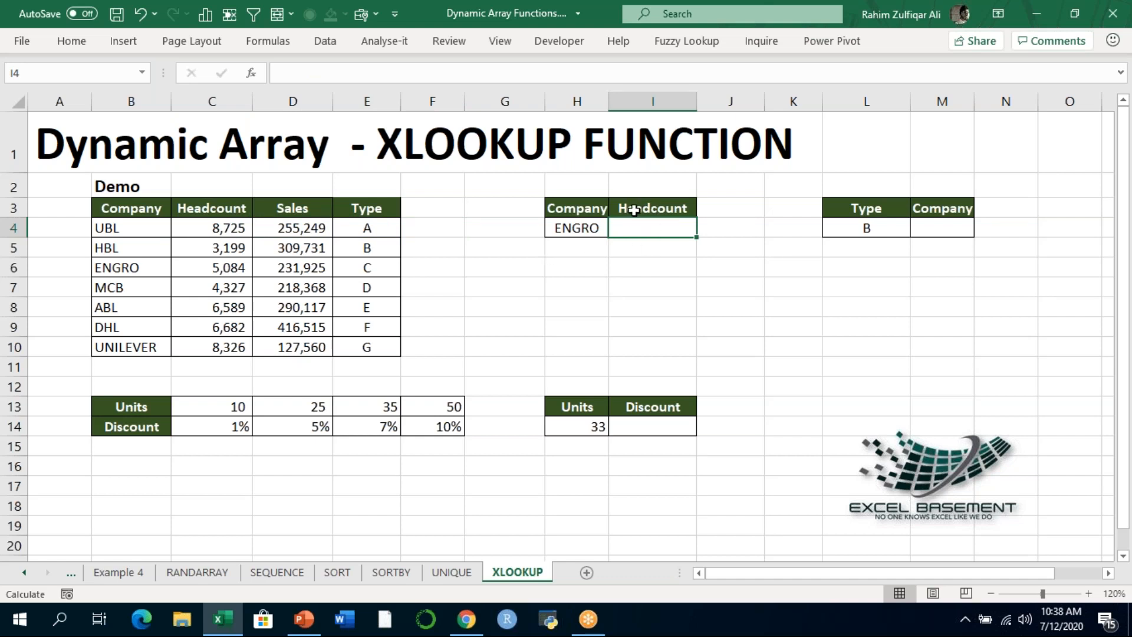
pyautogui.click(581, 227)
pyautogui.click(620, 230)
pyautogui.write('=')
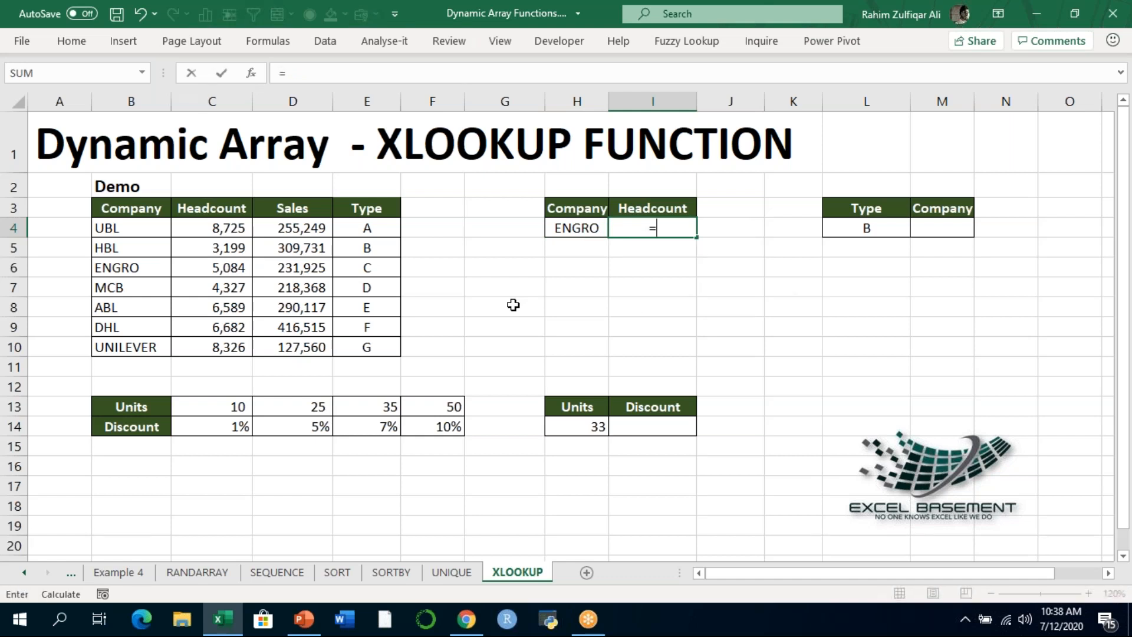
pyautogui.write('XLOOKUP(')
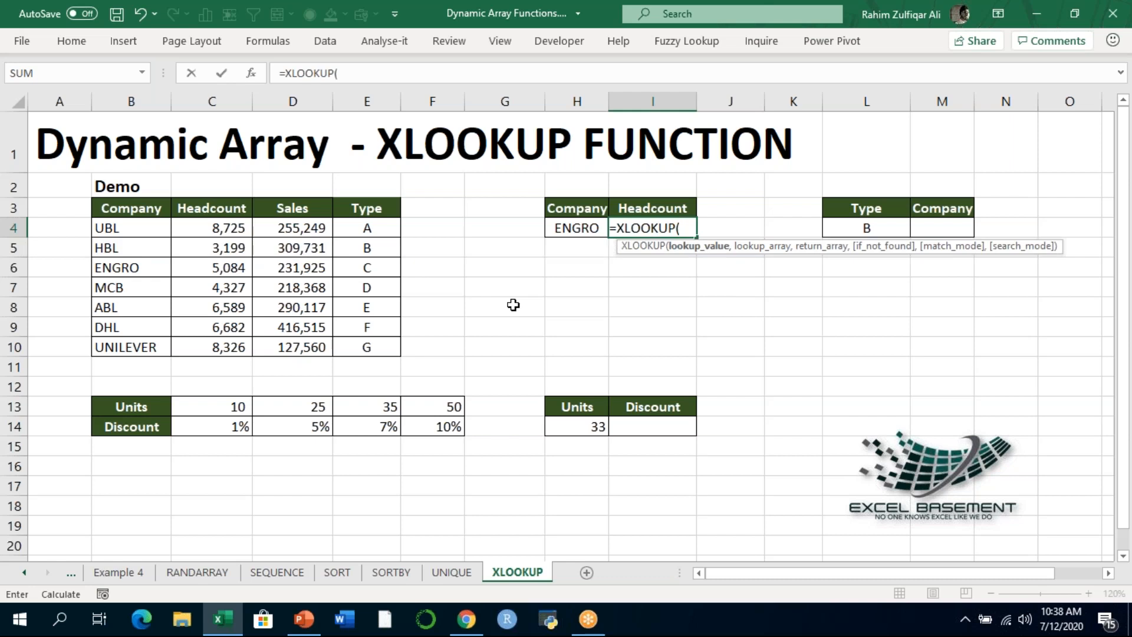
pyautogui.press('Left')
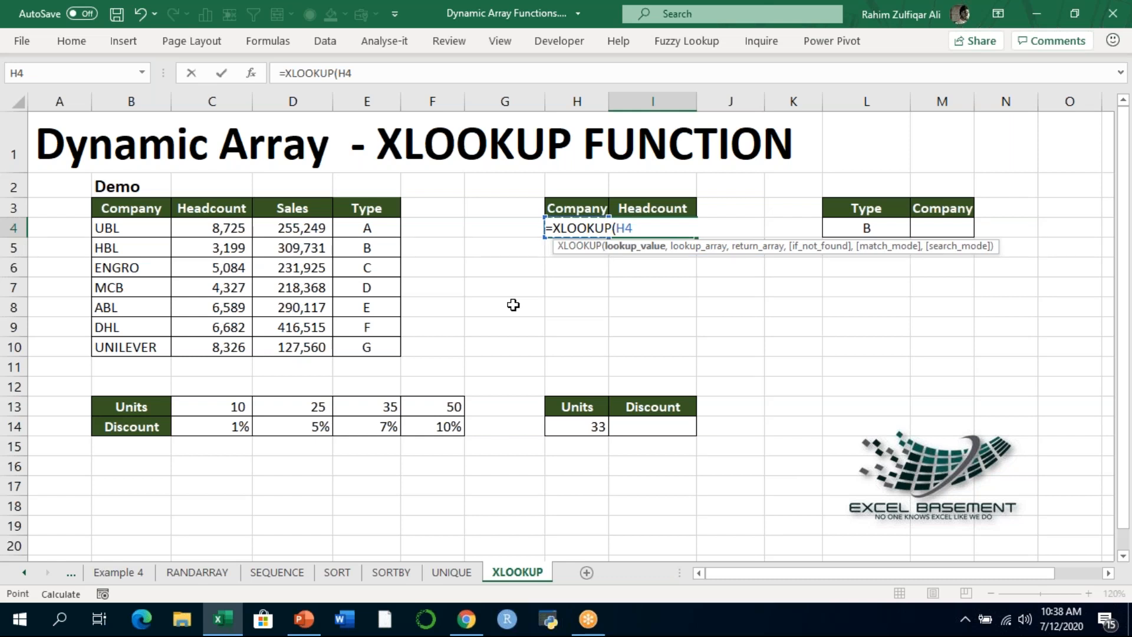
pyautogui.write(',')
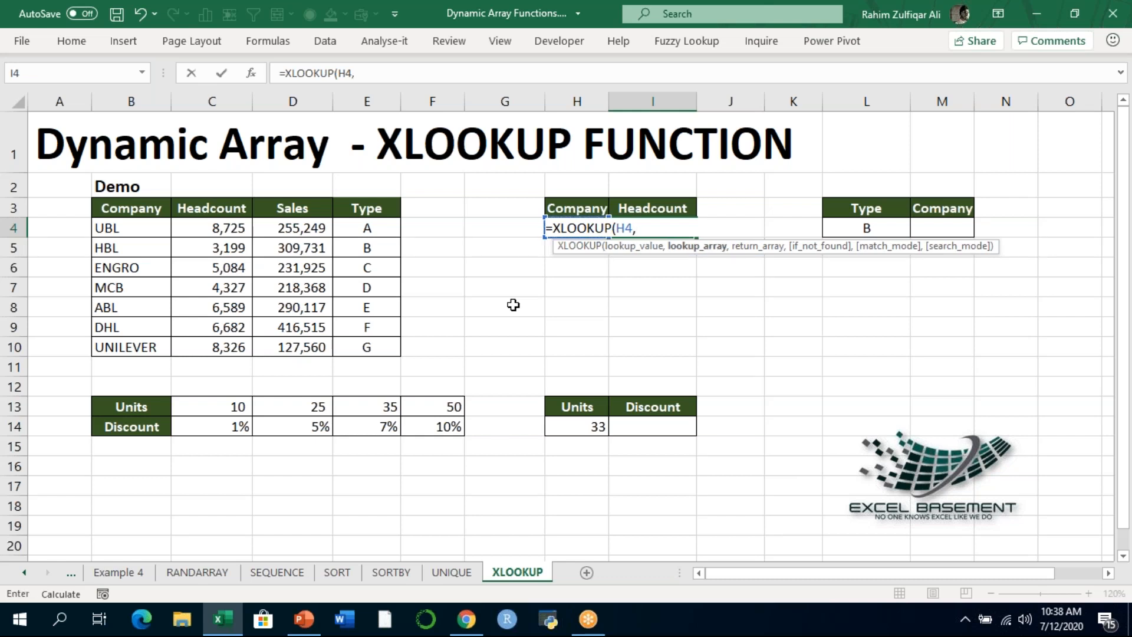
# - Set the Demo table's company names B4:B10 as the lookup array of the I4 formula
pyautogui.press('Left')
pyautogui.press('Left')
pyautogui.press('Left')
pyautogui.press('Left')
pyautogui.press('Left')
pyautogui.press('Left')
pyautogui.press('Left')
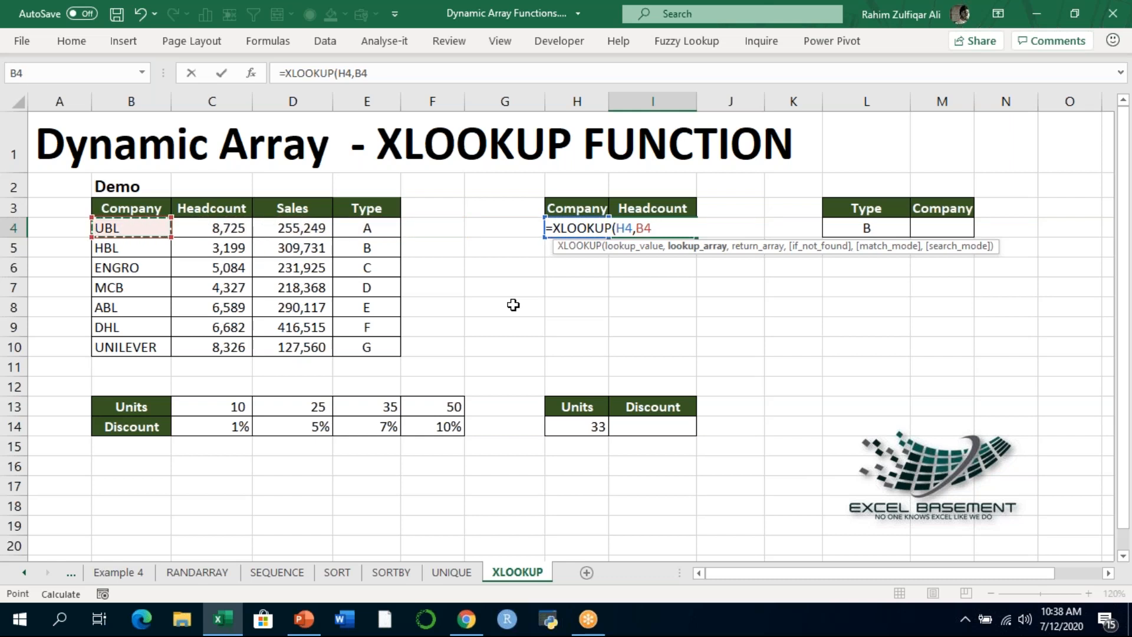
pyautogui.hotkey('ctrl', 'shift', 'Right')
pyautogui.hotkey('ctrl', 'shift', 'Down')
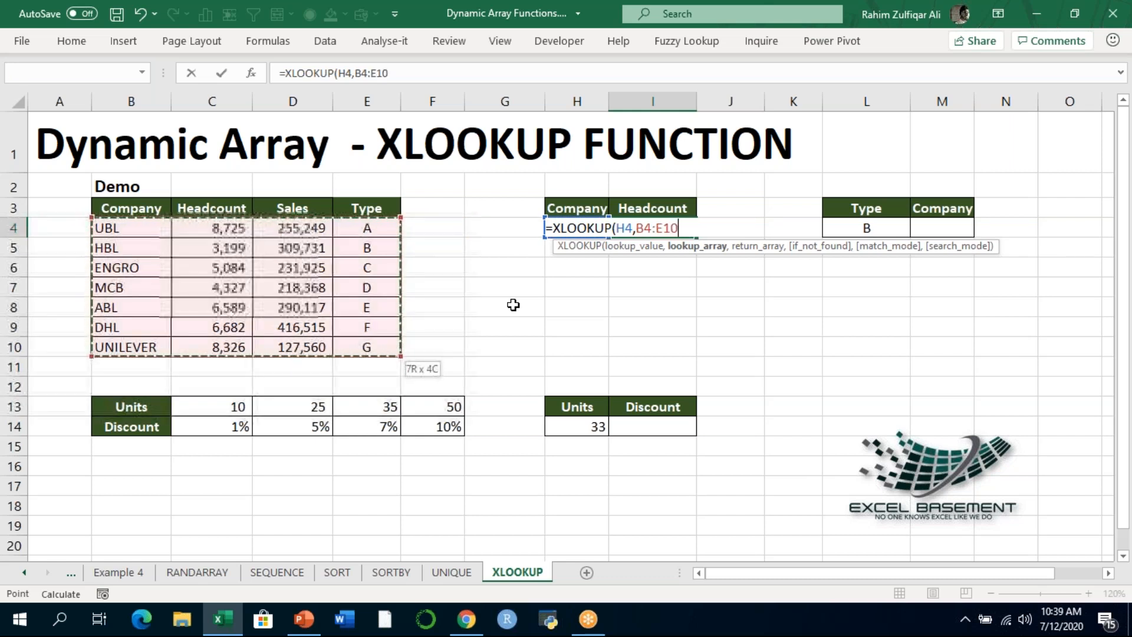
pyautogui.press('Left')
pyautogui.press('Right')
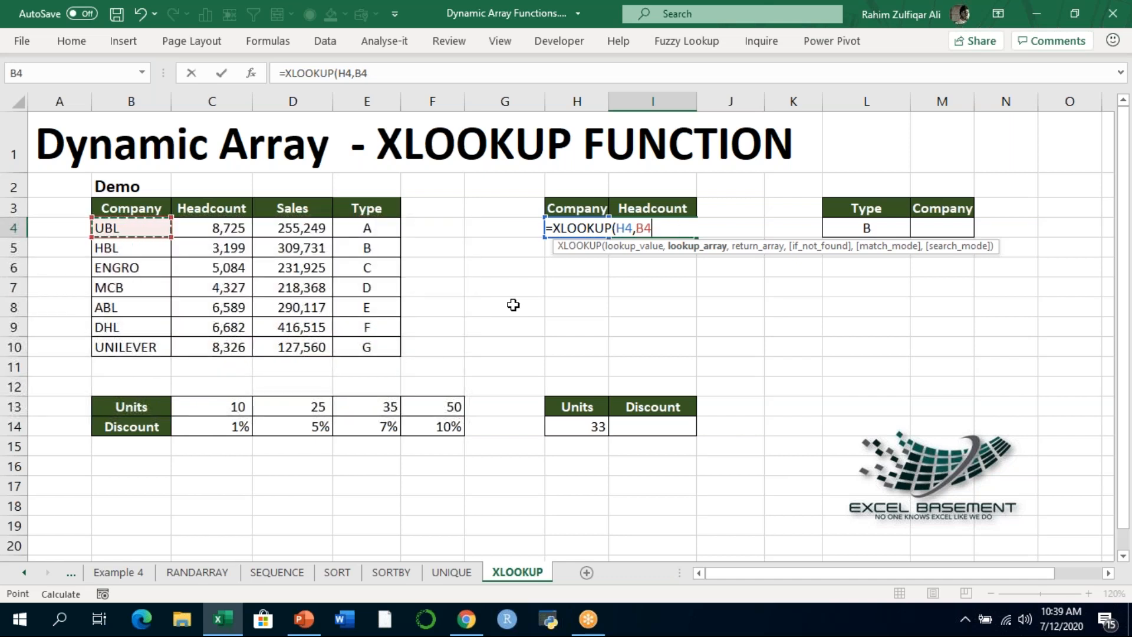
pyautogui.hotkey('ctrl', 'shift', 'Down')
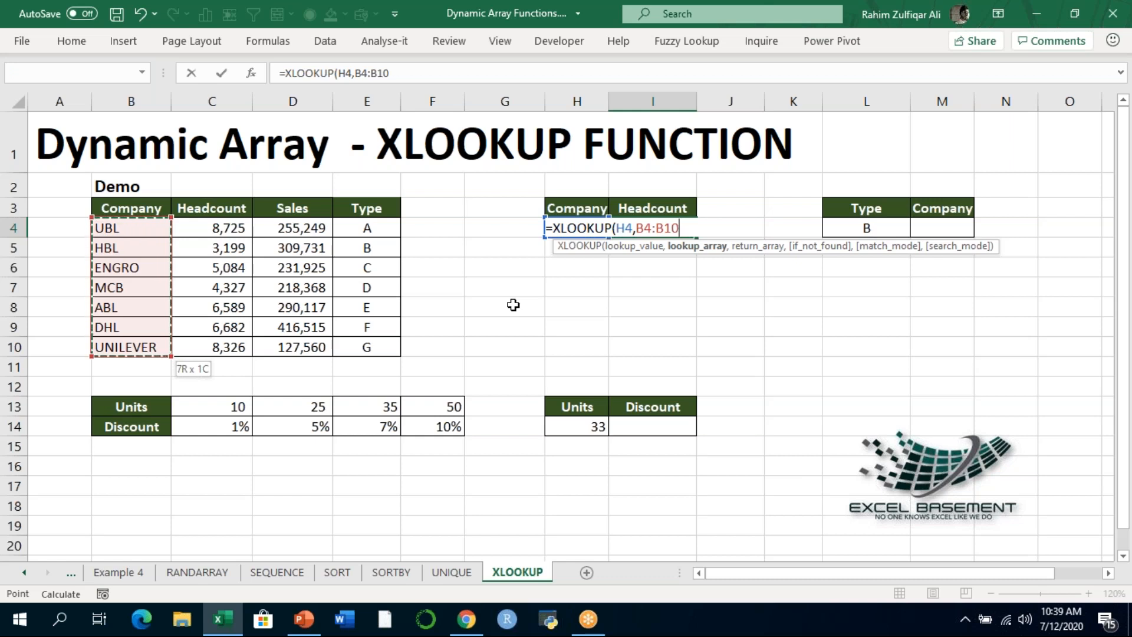
pyautogui.write(',')
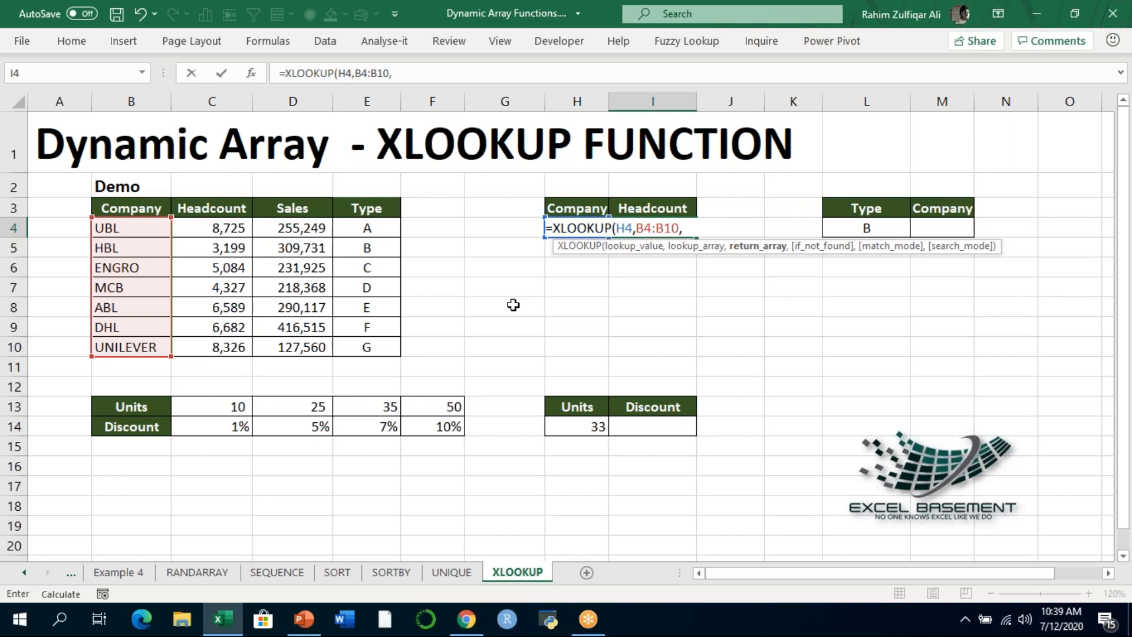
# - Use the headcount range C4:C10 as the return array and enter the completed XLOOKUP formula in I4
pyautogui.press('Right')
pyautogui.press('Right')
pyautogui.press('Left')
pyautogui.press('Left')
pyautogui.press('Left')
pyautogui.press('Left')
pyautogui.press('Left')
pyautogui.press('Left')
pyautogui.press('Left')
pyautogui.press('Left')
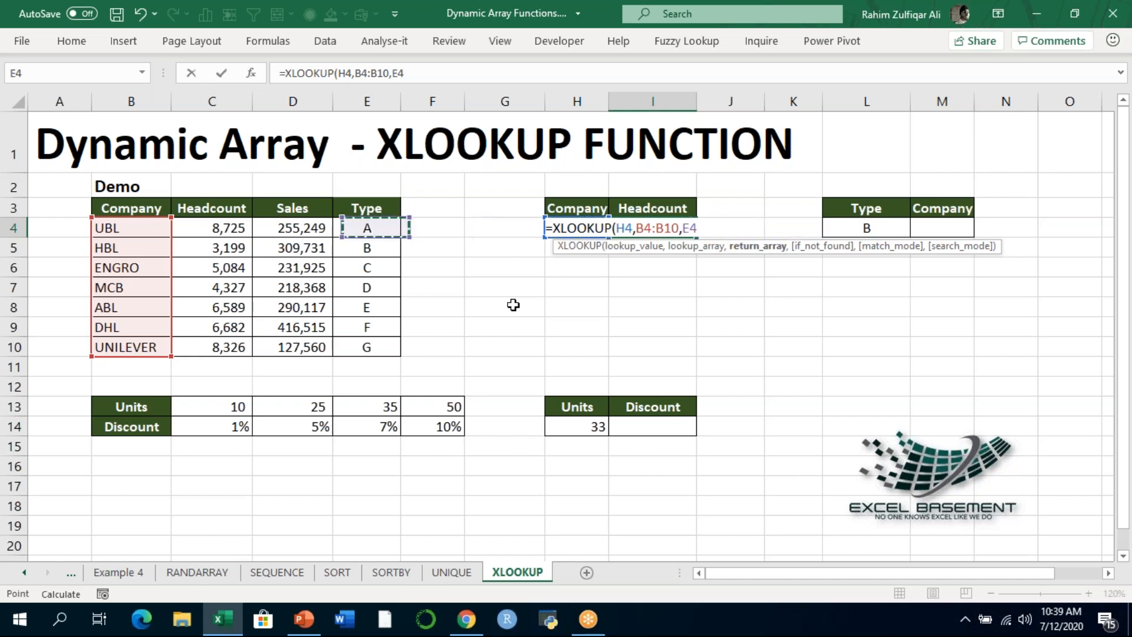
pyautogui.hotkey('ctrl', 'shift', 'Down')
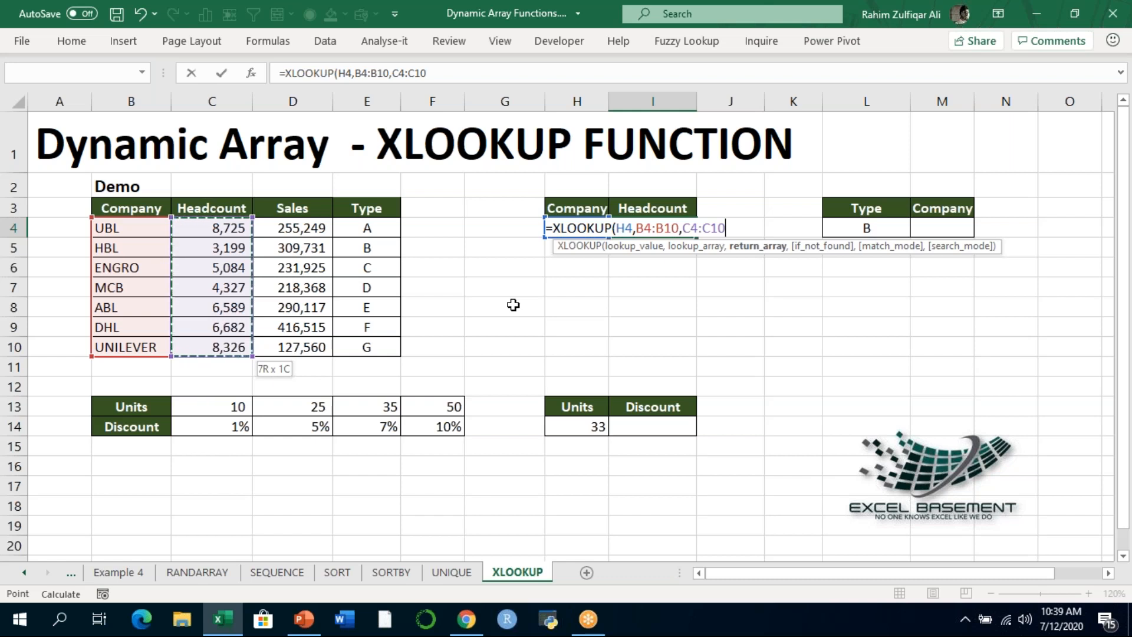
pyautogui.write(')')
pyautogui.press('Return')
pyautogui.press('Up')
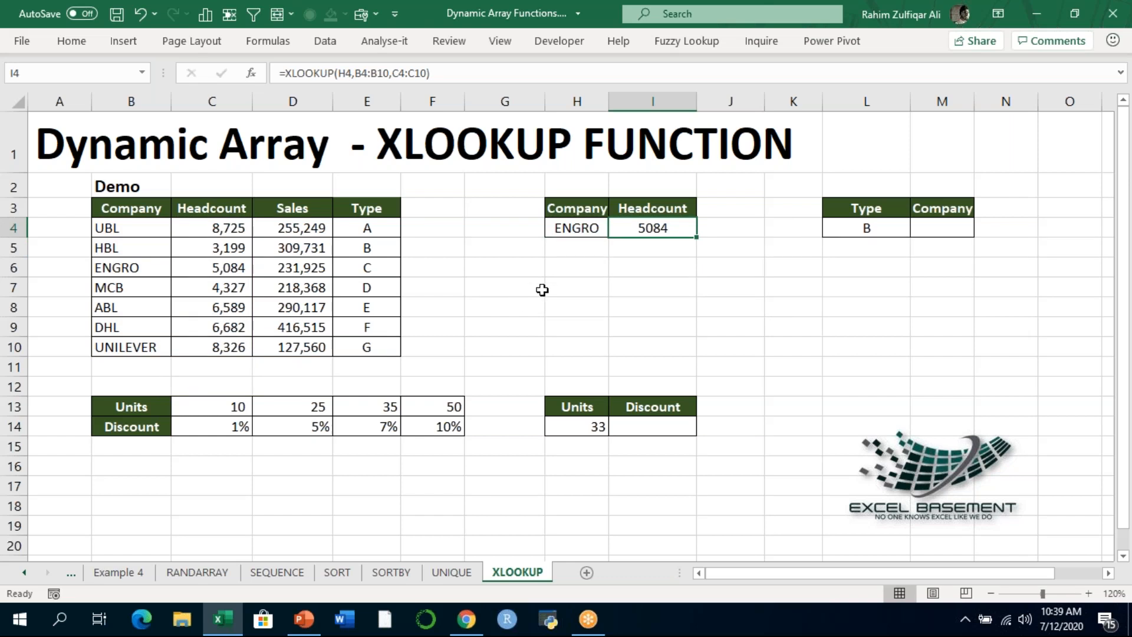
# - Review the XLOOKUP formula in I4 and compare its result with ENGRO's headcount in the Demo table
pyautogui.press('F2')
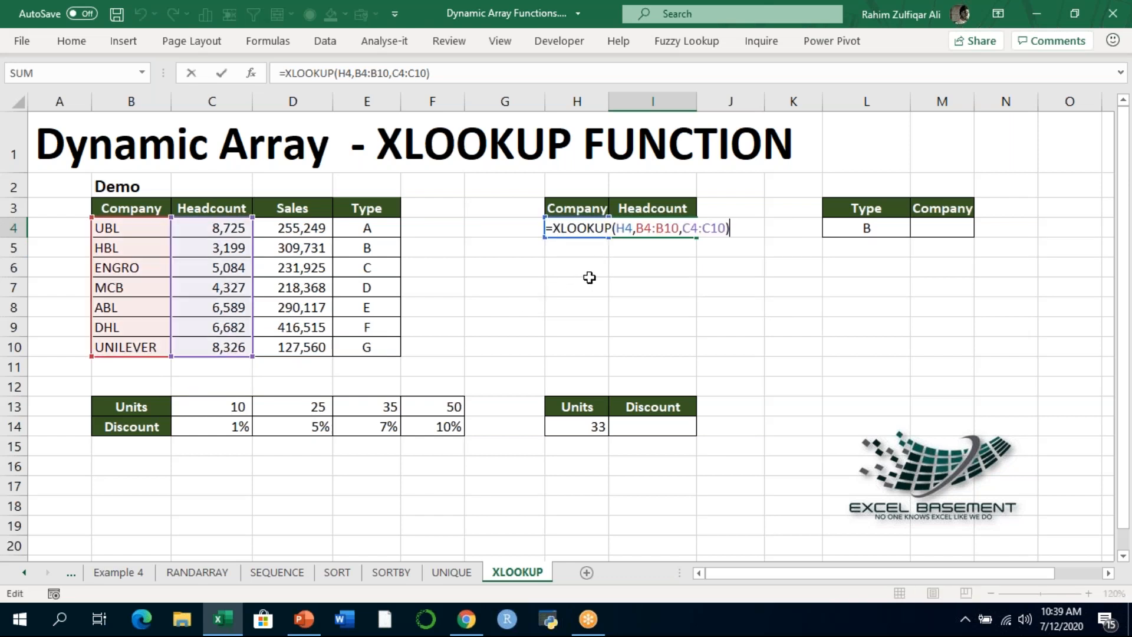
pyautogui.press('Escape')
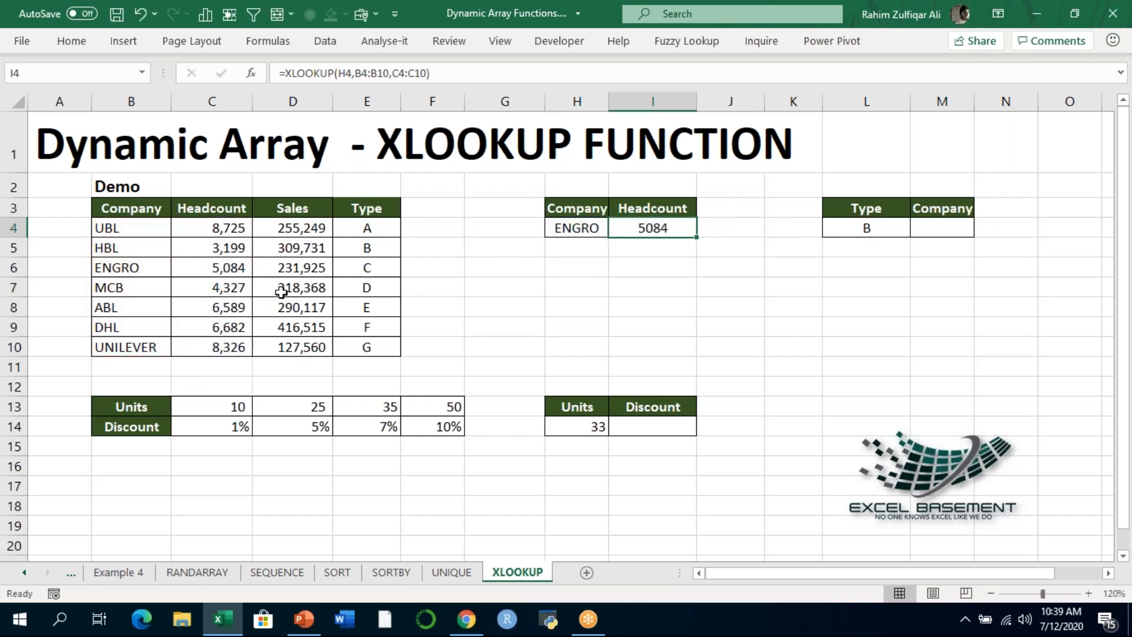
pyautogui.click(231, 268)
pyautogui.click(629, 234)
pyautogui.click(220, 271)
pyautogui.press('Left')
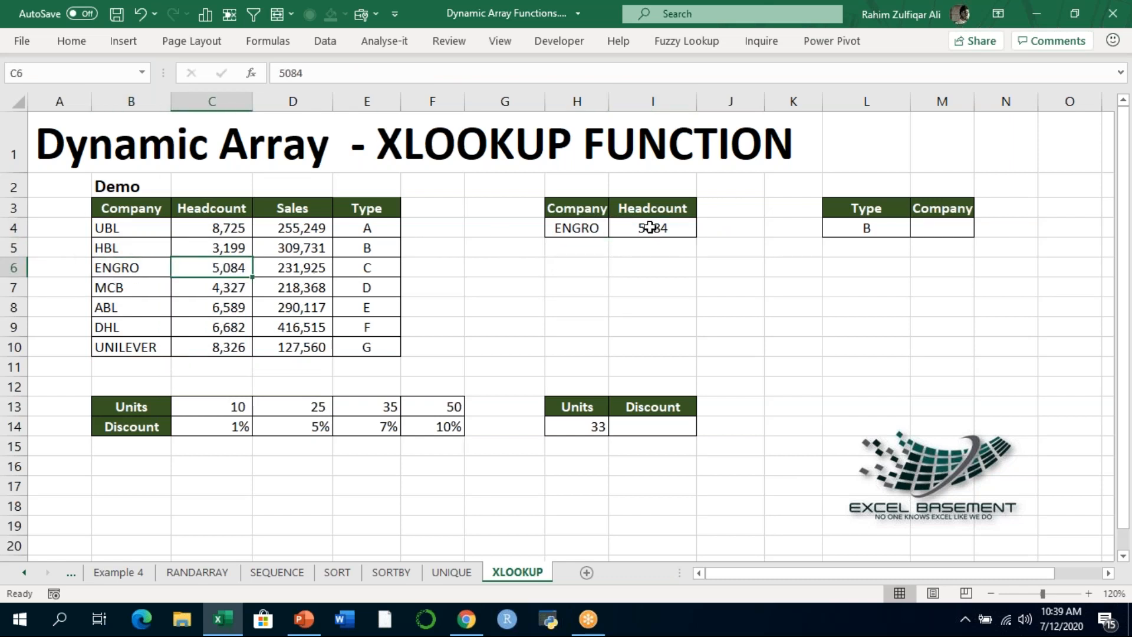
pyautogui.click(644, 227)
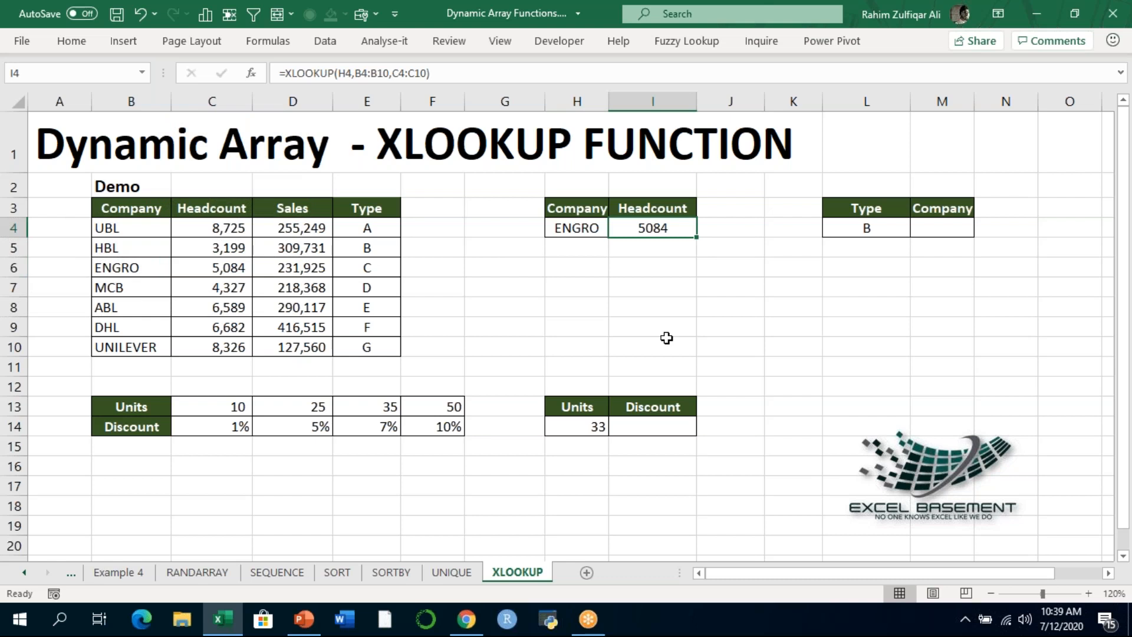
# - Begin an XLOOKUP formula in the Company cell M4 with the type in L4 as the lookup value
pyautogui.click(941, 234)
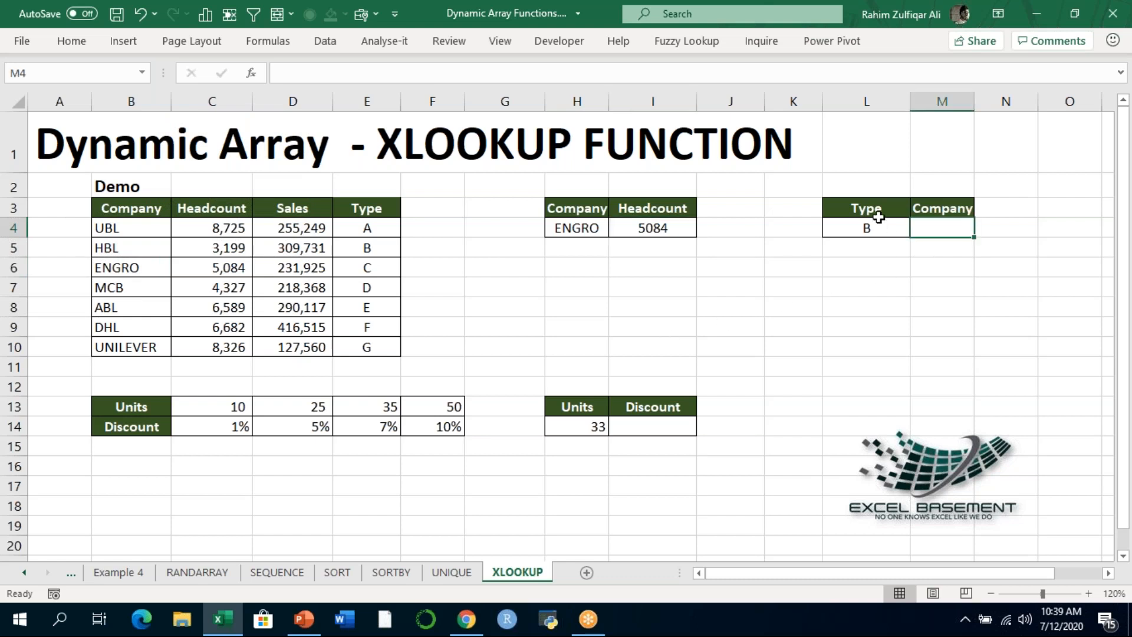
pyautogui.click(878, 227)
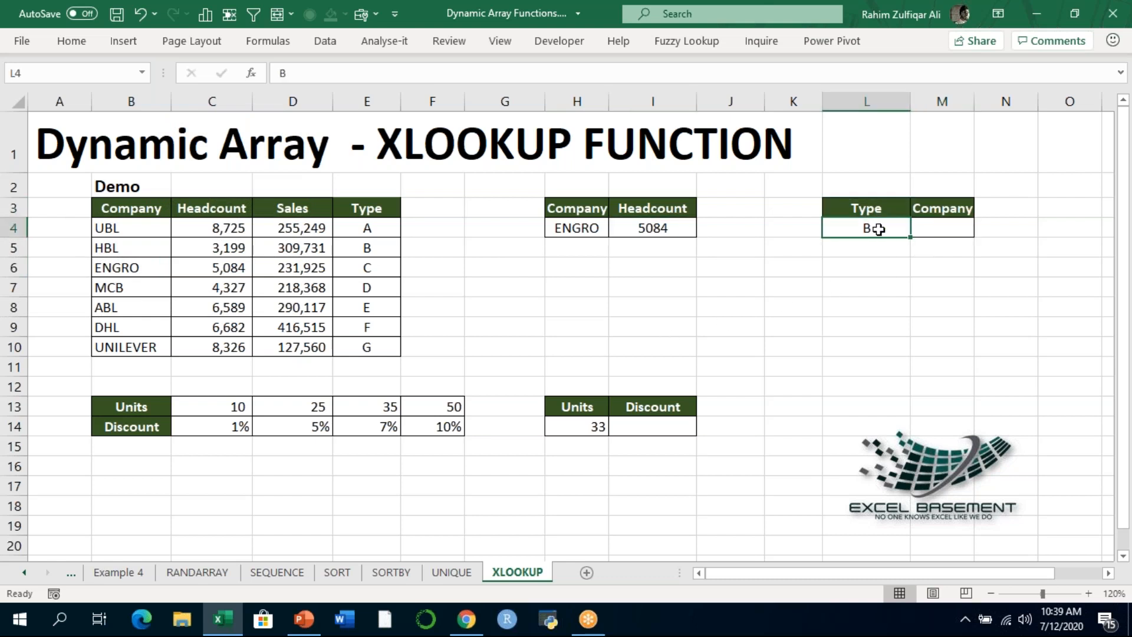
pyautogui.click(919, 230)
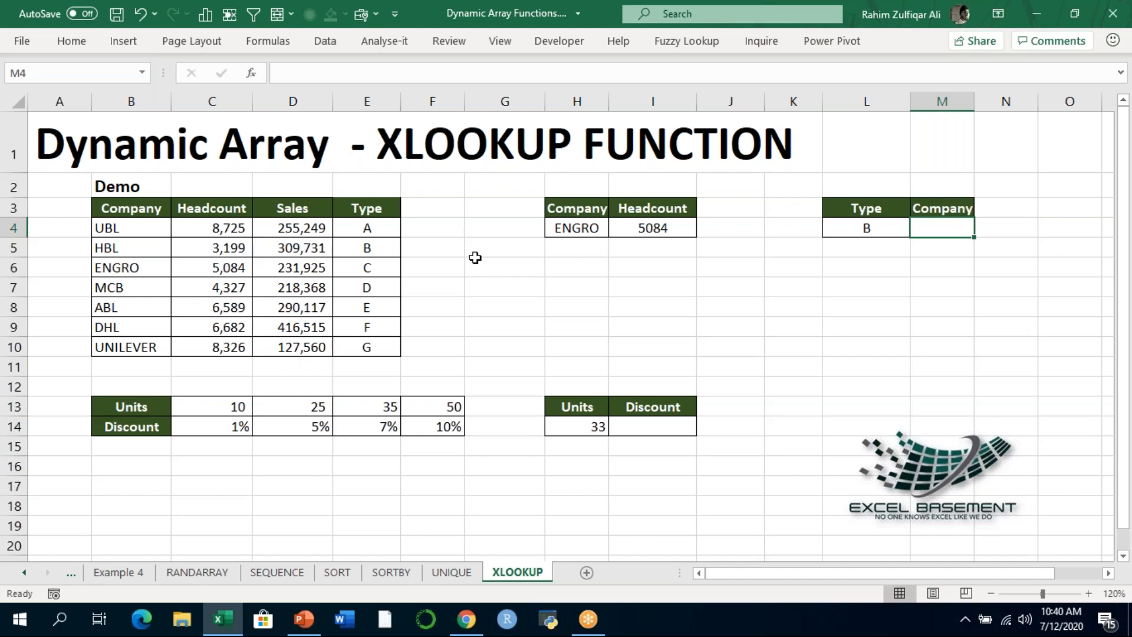
pyautogui.write('=XLOOKUP(')
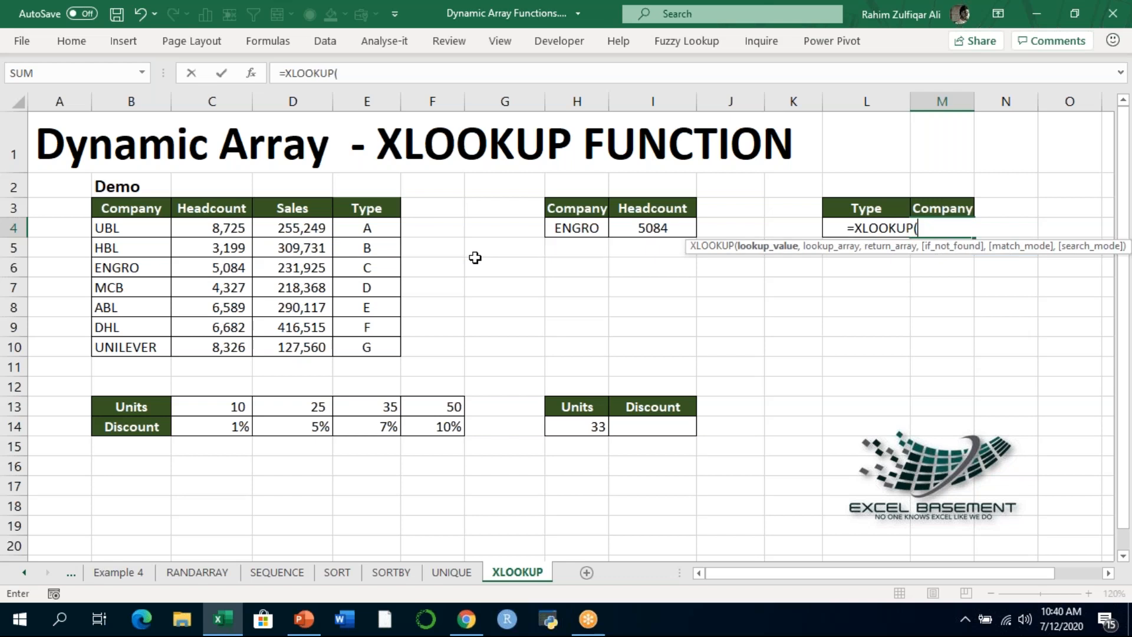
pyautogui.press('Left')
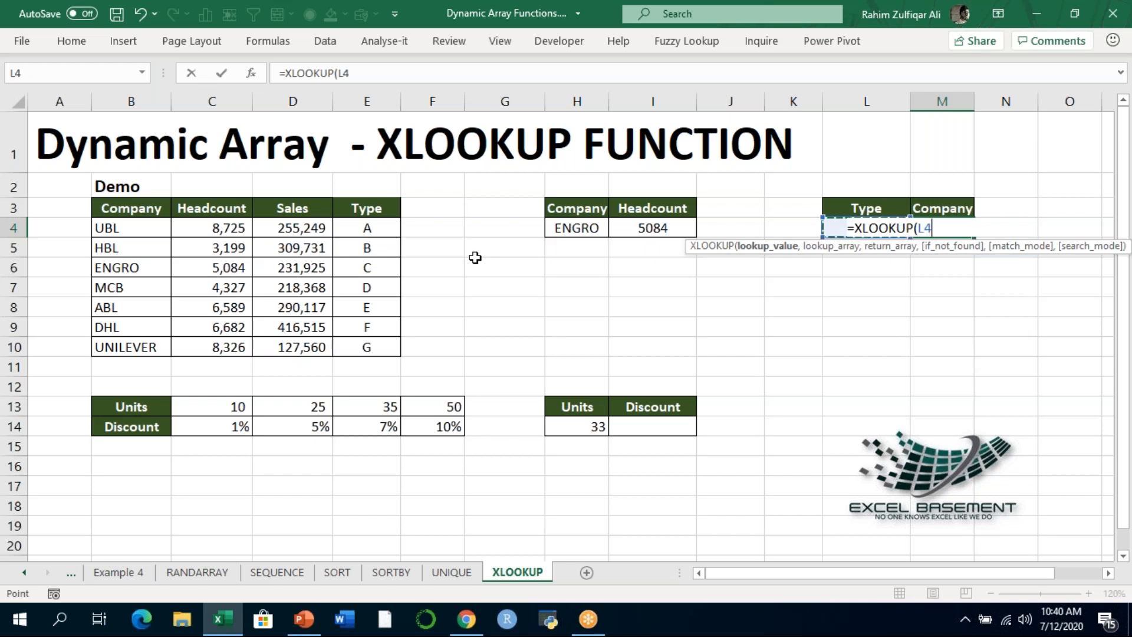
pyautogui.write(',')
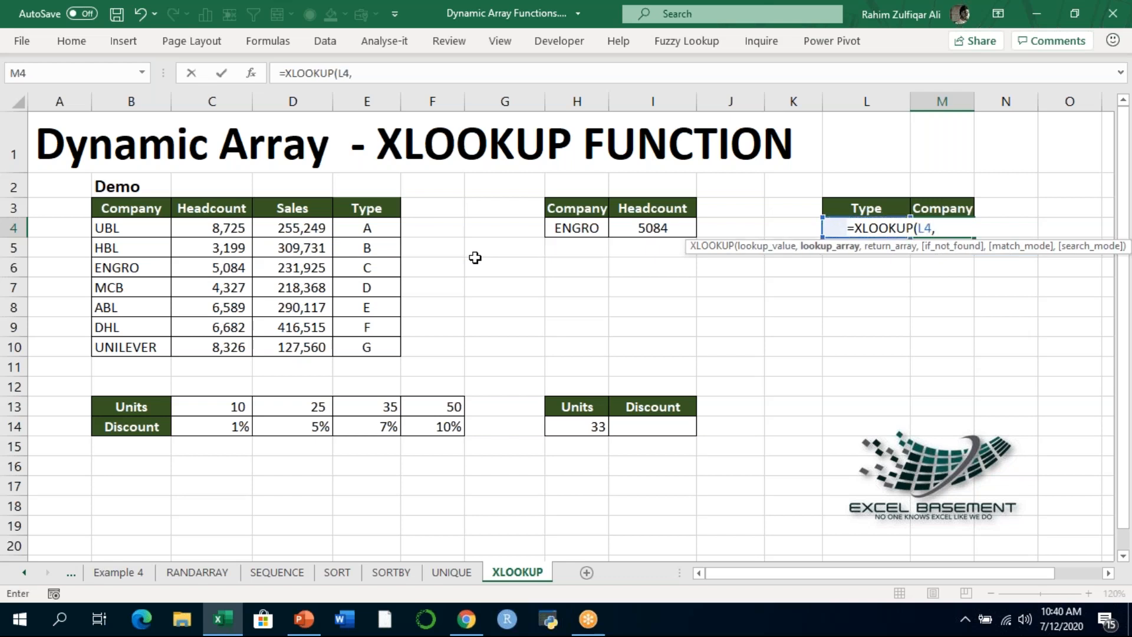
# - Set the Demo table's types E4:E10 as the lookup array of the XLOOKUP formula in M4
pyautogui.press('Left')
pyautogui.press('Left')
pyautogui.press('Left')
pyautogui.press('Left')
pyautogui.press('Left')
pyautogui.press('Left')
pyautogui.press('Left')
pyautogui.press('Left')
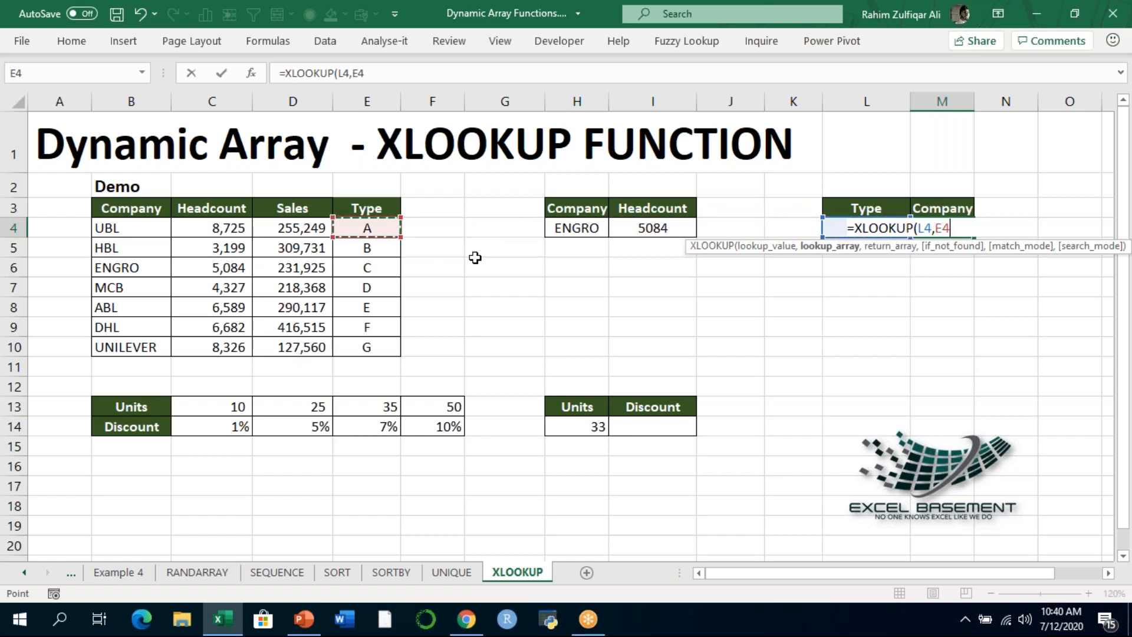
pyautogui.hotkey('ctrl', 'shift', 'Down')
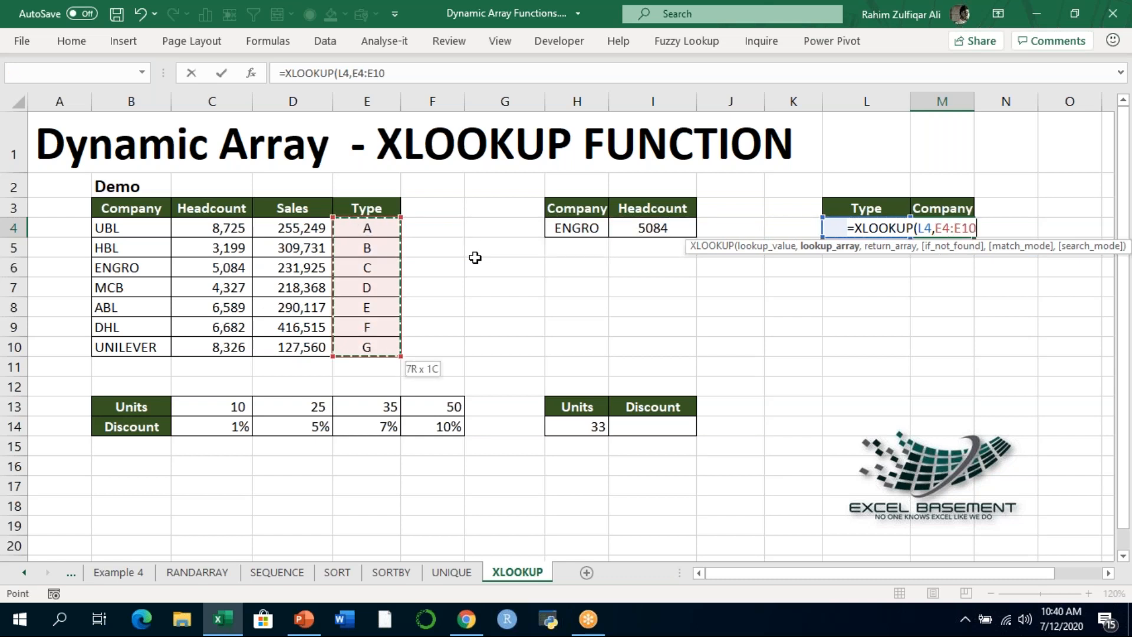
pyautogui.write(',')
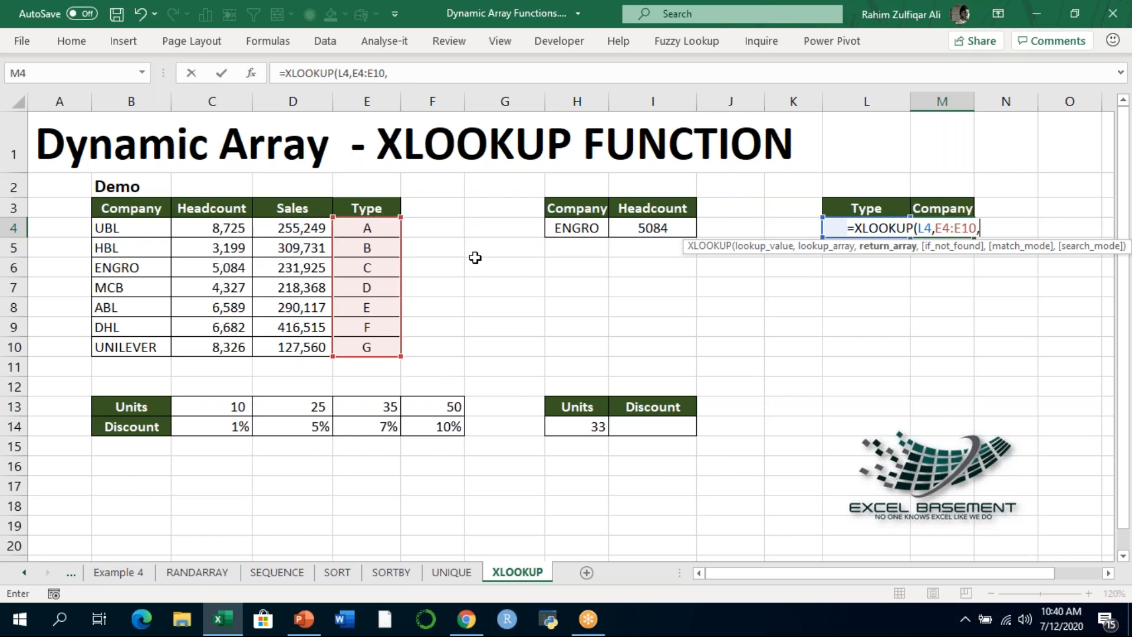
# - Use the company names B4:B10 as the return array and enter the completed XLOOKUP formula in M4
pyautogui.press('Left')
pyautogui.press('Left')
pyautogui.press('Left')
pyautogui.press('Left')
pyautogui.press('Left')
pyautogui.press('Left')
pyautogui.press('Left')
pyautogui.press('Left')
pyautogui.press('Left')
pyautogui.press('Left')
pyautogui.press('Left')
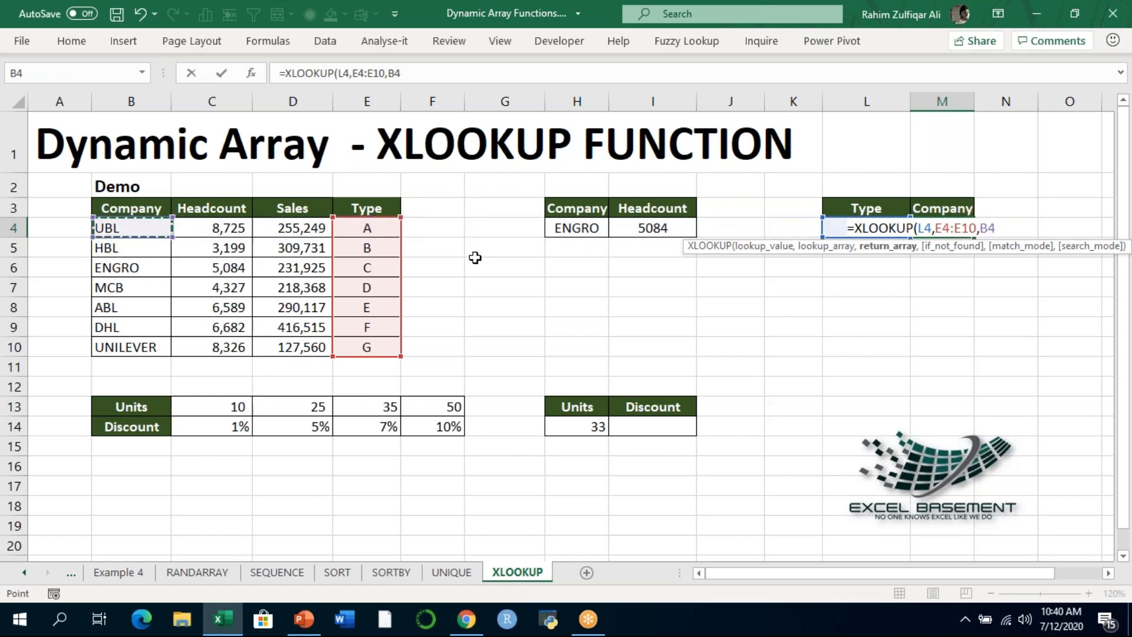
pyautogui.hotkey('ctrl', 'shift', 'Down')
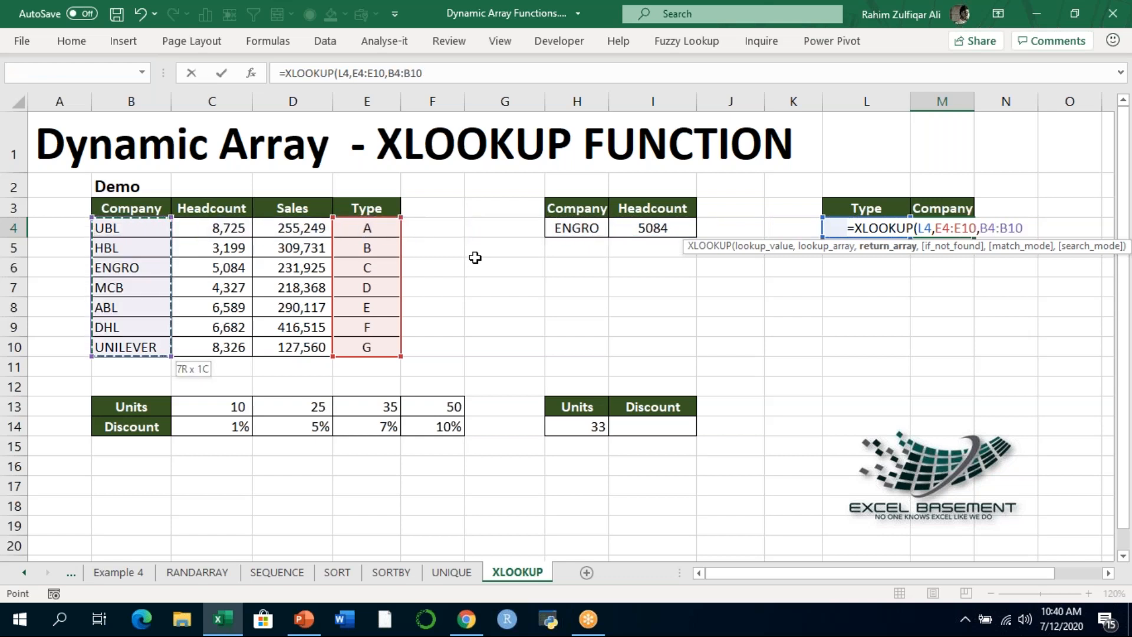
pyautogui.write(')')
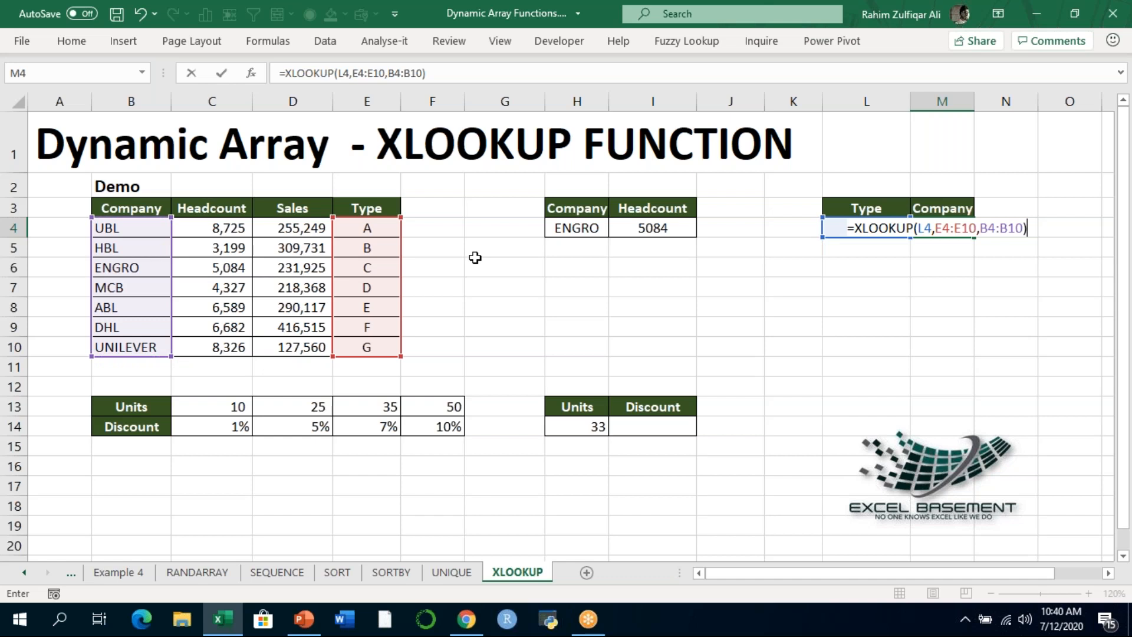
pyautogui.hotkey('ctrl', 'Return')
# - Compare the M4 result with type B's company in the Demo table and review the formula's arguments
pyautogui.press('Left')
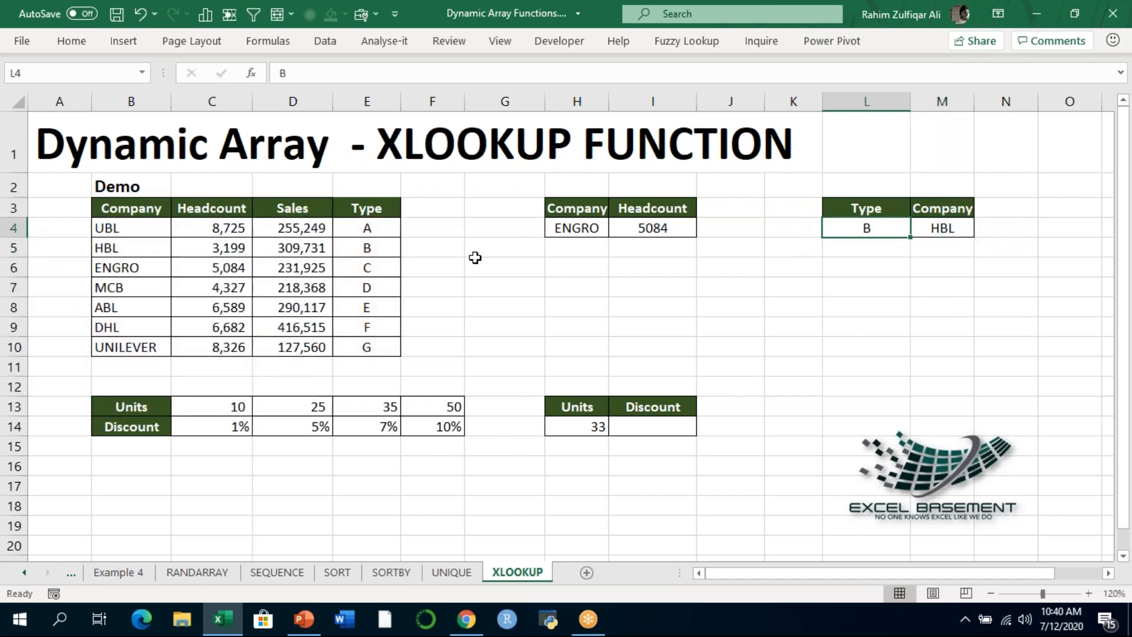
pyautogui.click(369, 250)
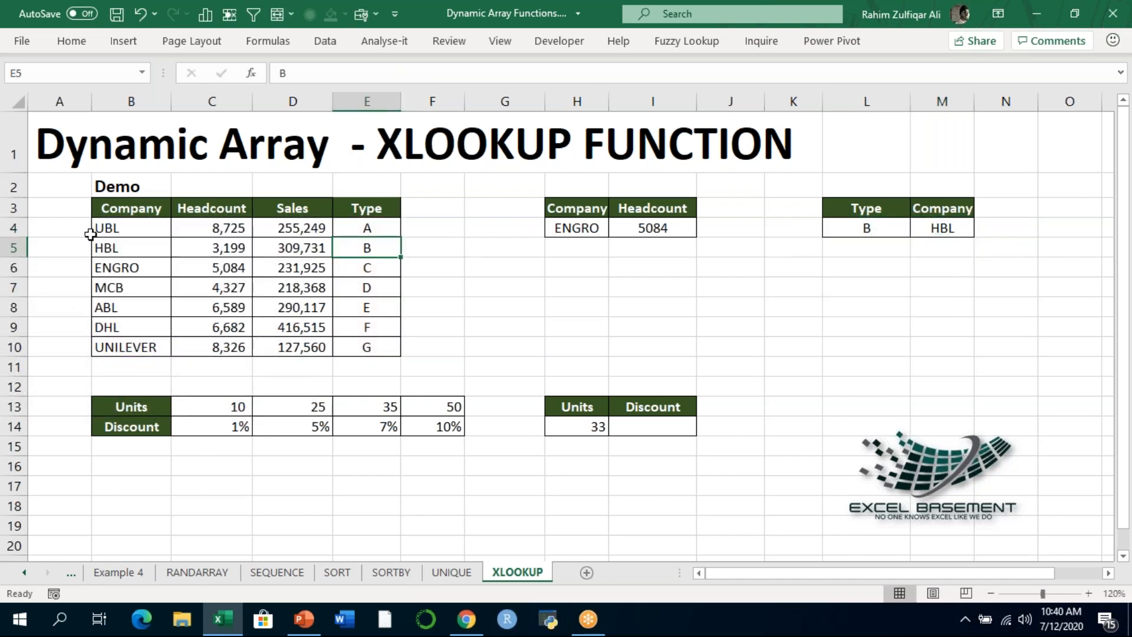
pyautogui.click(110, 252)
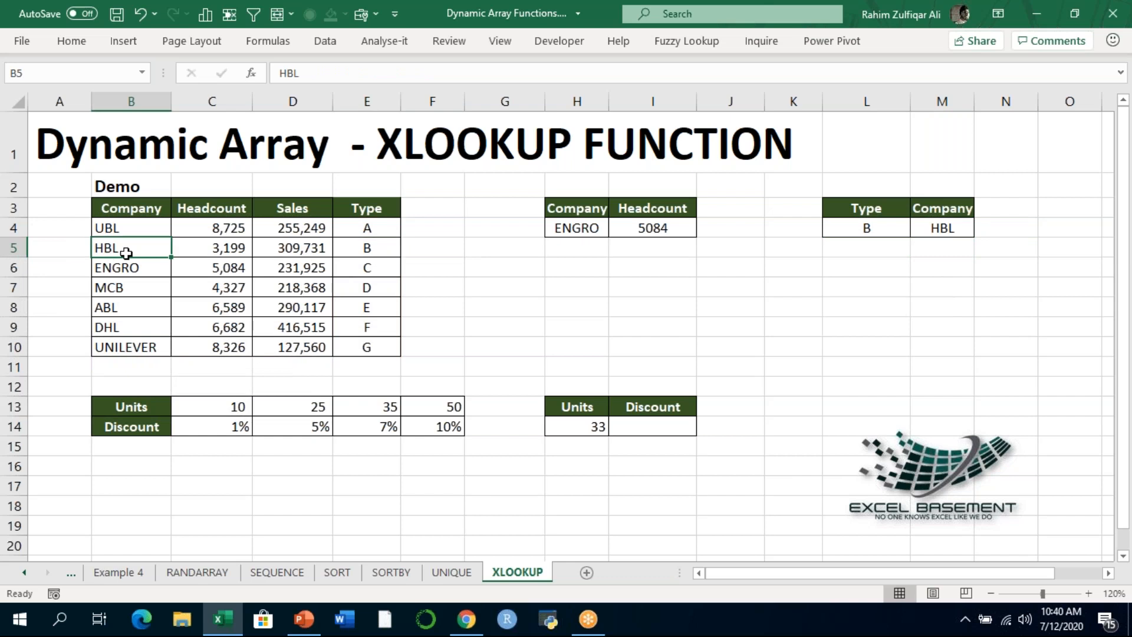
pyautogui.click(918, 230)
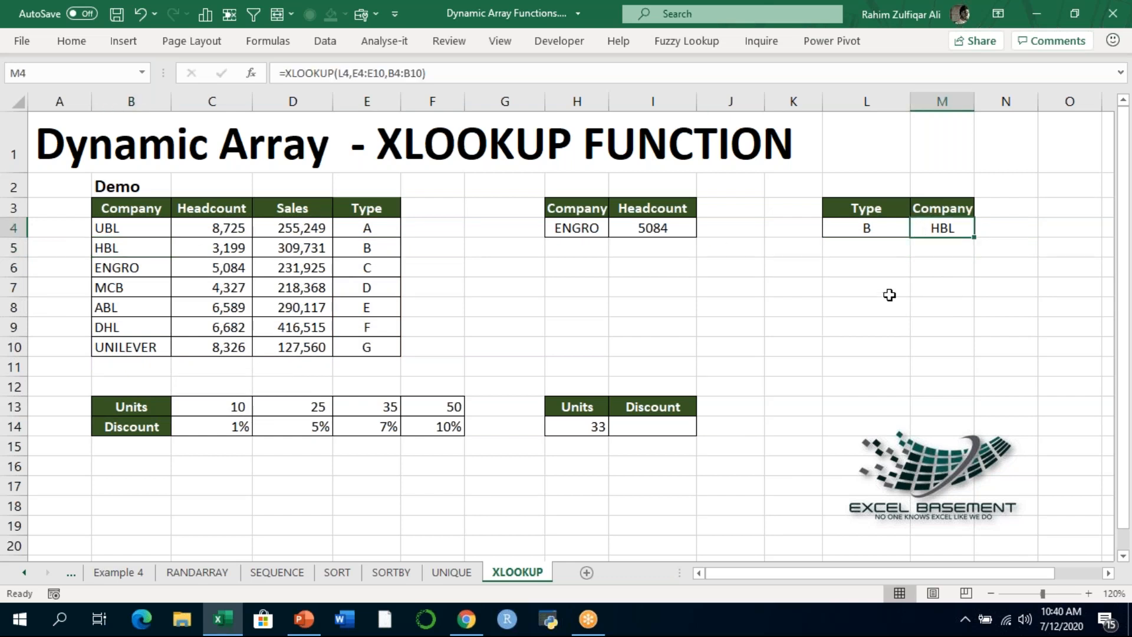
pyautogui.doubleClick(942, 228)
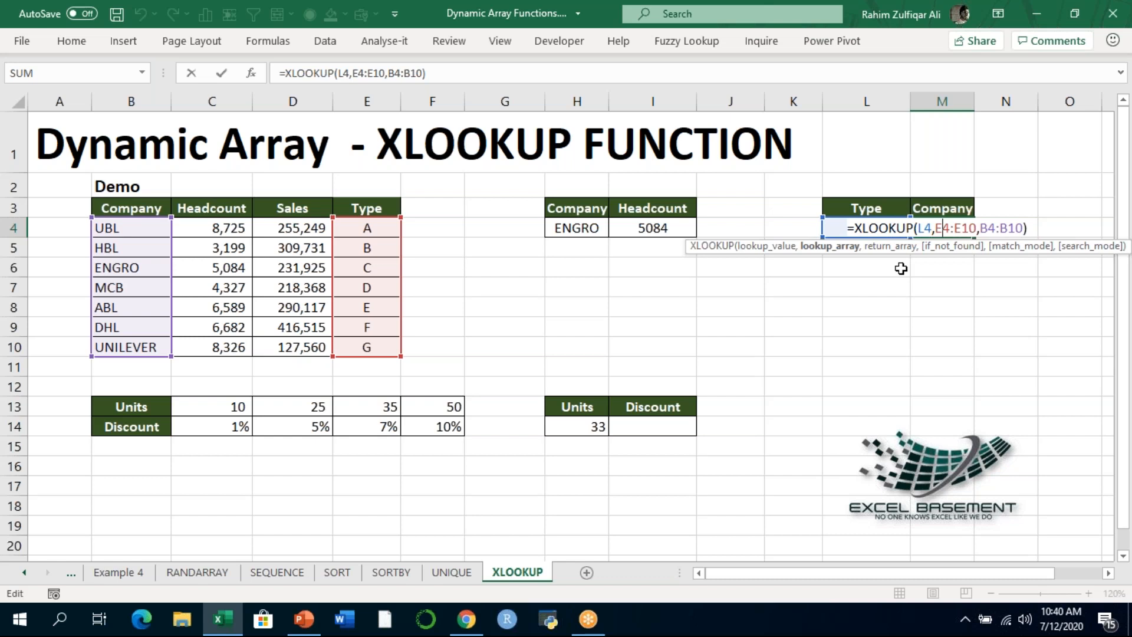
pyautogui.press('Return')
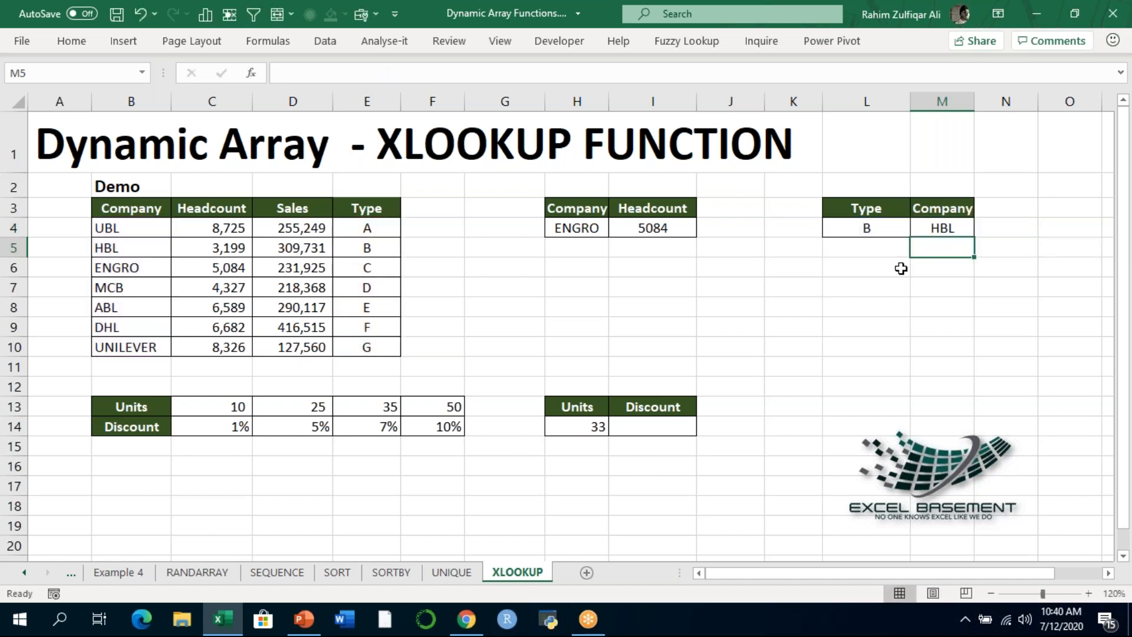
# - Examine the horizontal Units and Discount table in B13:F14, going through the unit thresholds in row 13
pyautogui.click(649, 428)
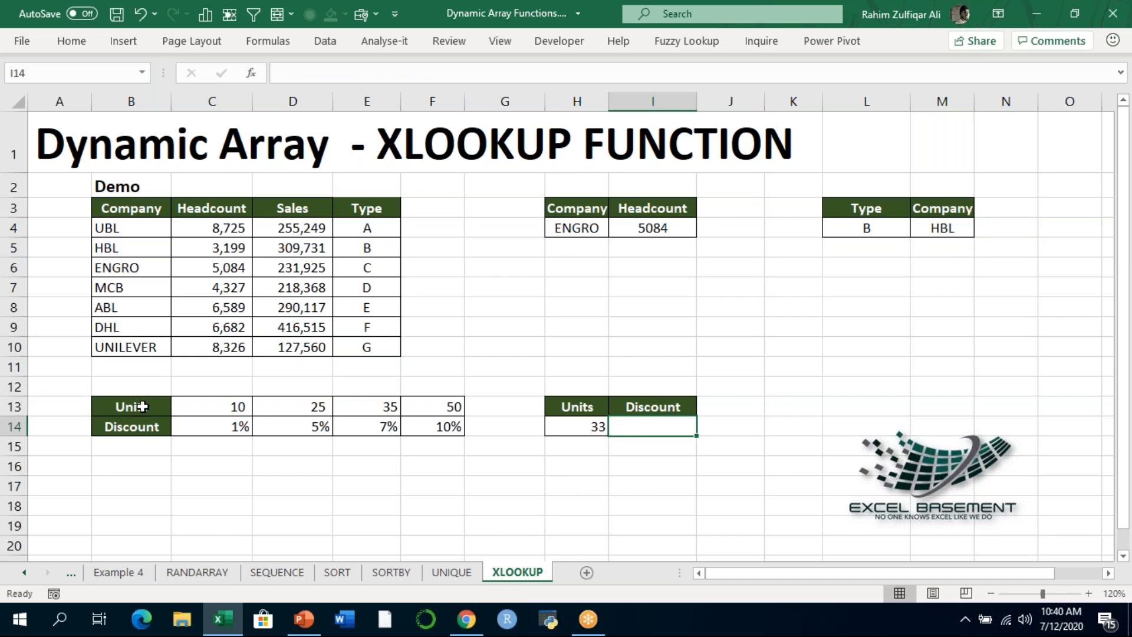
pyautogui.moveTo(142, 407); pyautogui.dragTo(419, 425)
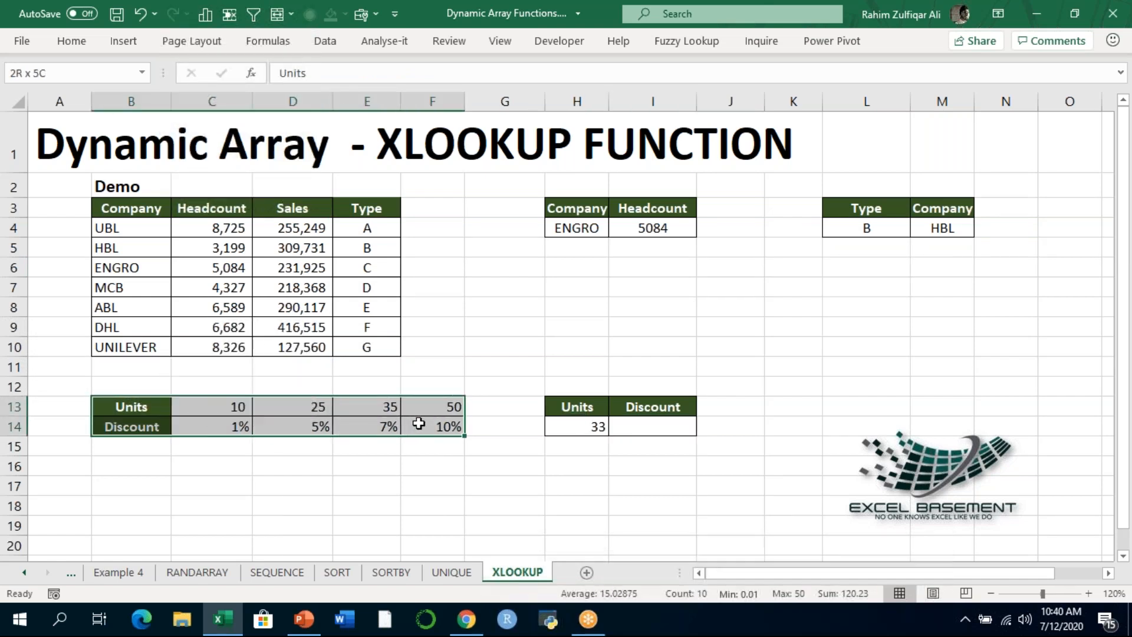
pyautogui.click(151, 401)
pyautogui.click(202, 407)
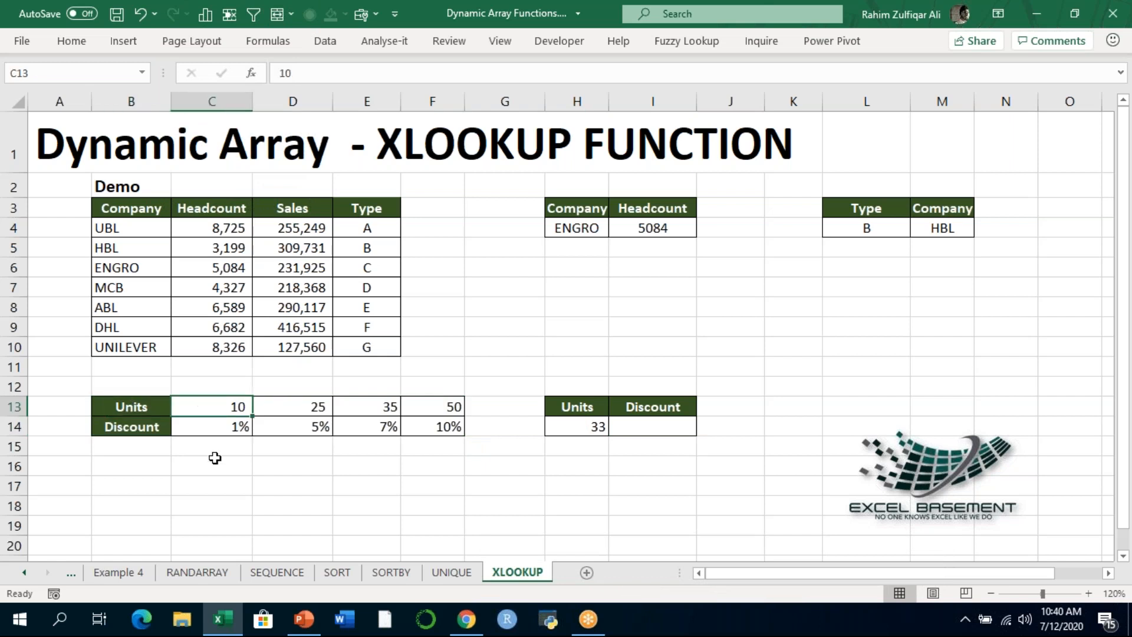
pyautogui.press('Right')
pyautogui.press('Right')
pyautogui.press('Right')
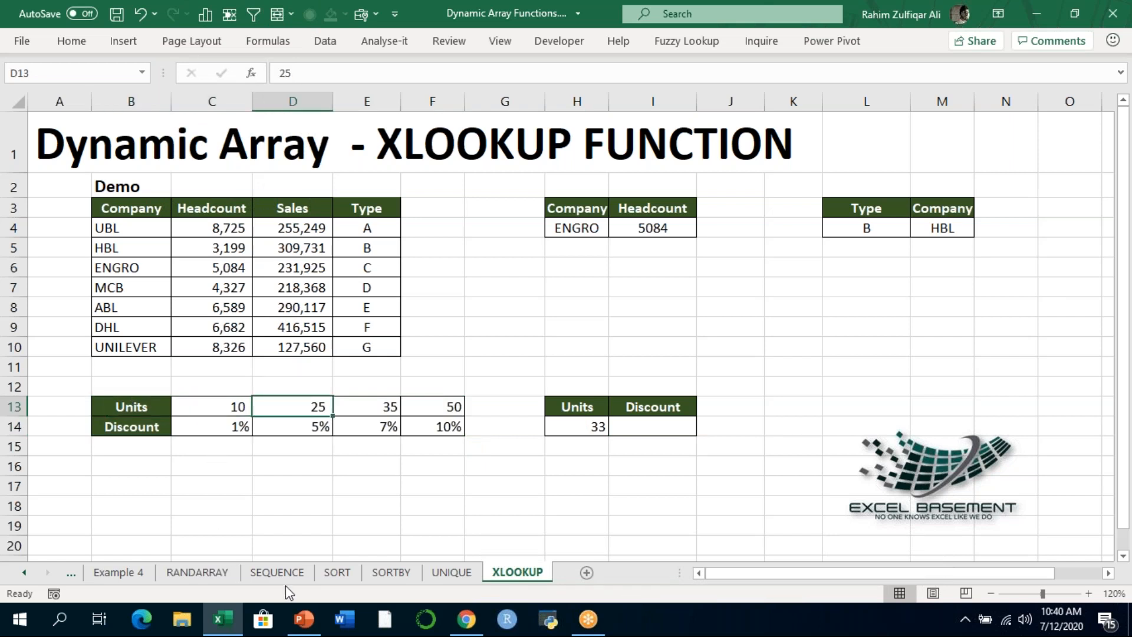
# - Go through the discount rates in row 14 and on to the empty Discount cell I14
pyautogui.press('Left')
pyautogui.press('Left')
pyautogui.press('Left')
pyautogui.press('Left')
pyautogui.press('Down')
pyautogui.press('Right')
pyautogui.press('Right')
pyautogui.press('Right')
pyautogui.press('Right')
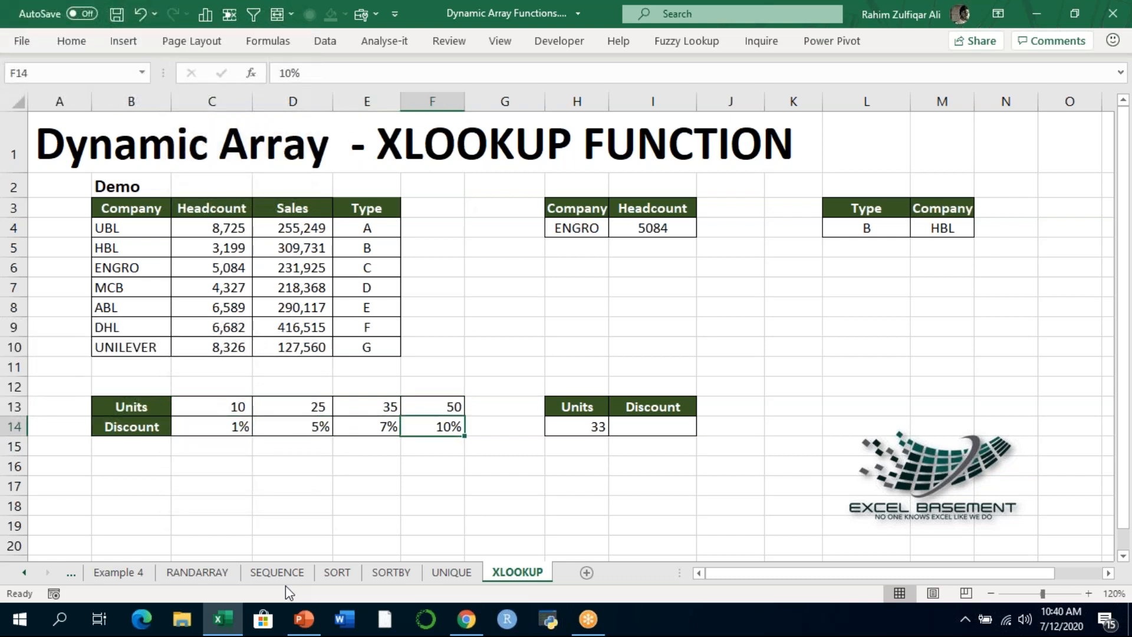
pyautogui.press('Right')
pyautogui.press('Right')
pyautogui.press('Right')
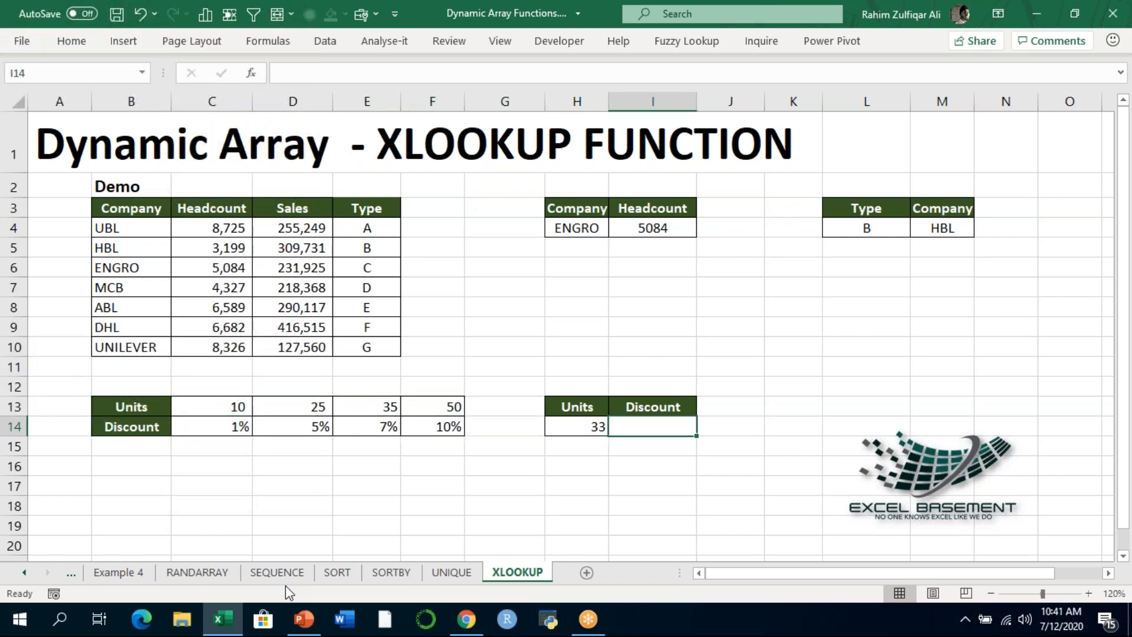
# - Begin an XLOOKUP formula in the Discount cell I14 with the units in H14 as the lookup value
pyautogui.click(571, 427)
pyautogui.click(629, 428)
pyautogui.press('Left')
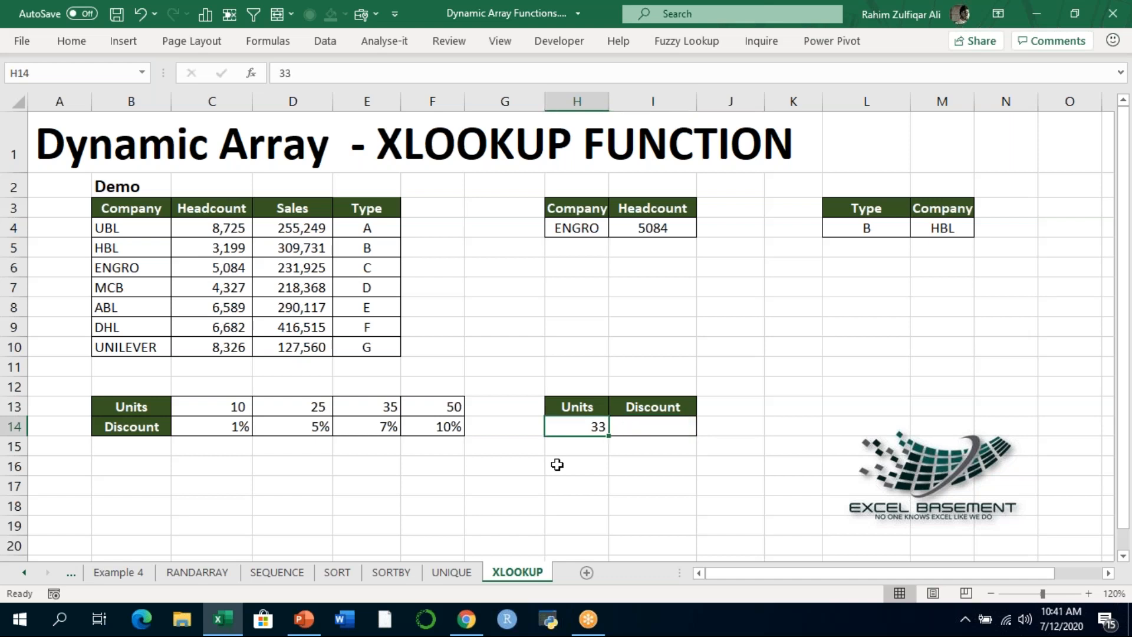
pyautogui.press('Right')
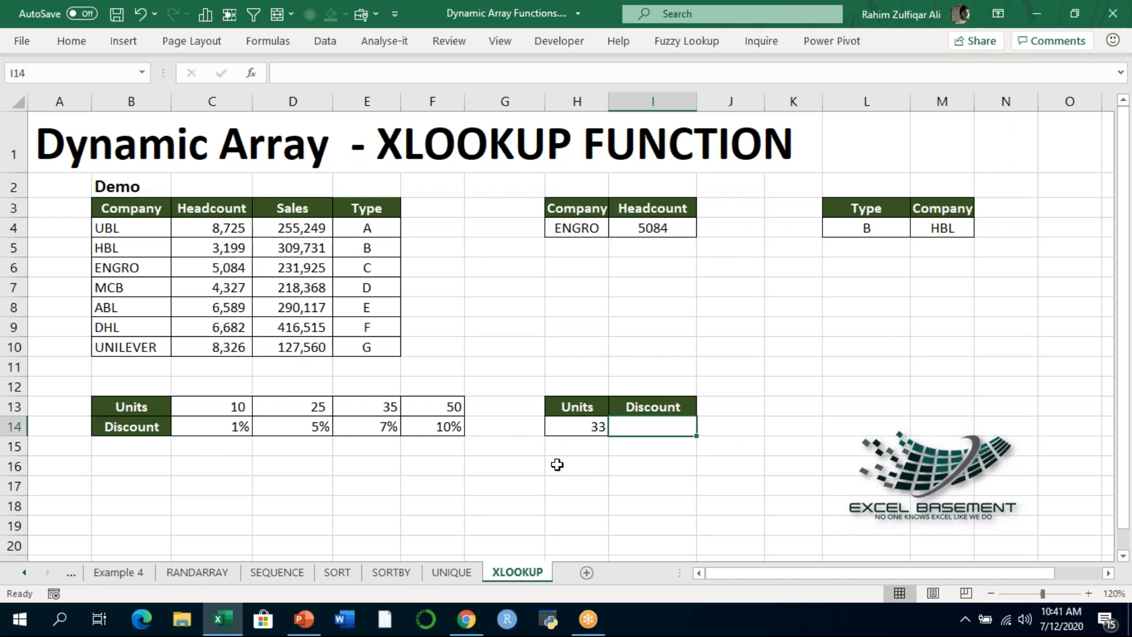
pyautogui.write('=X')
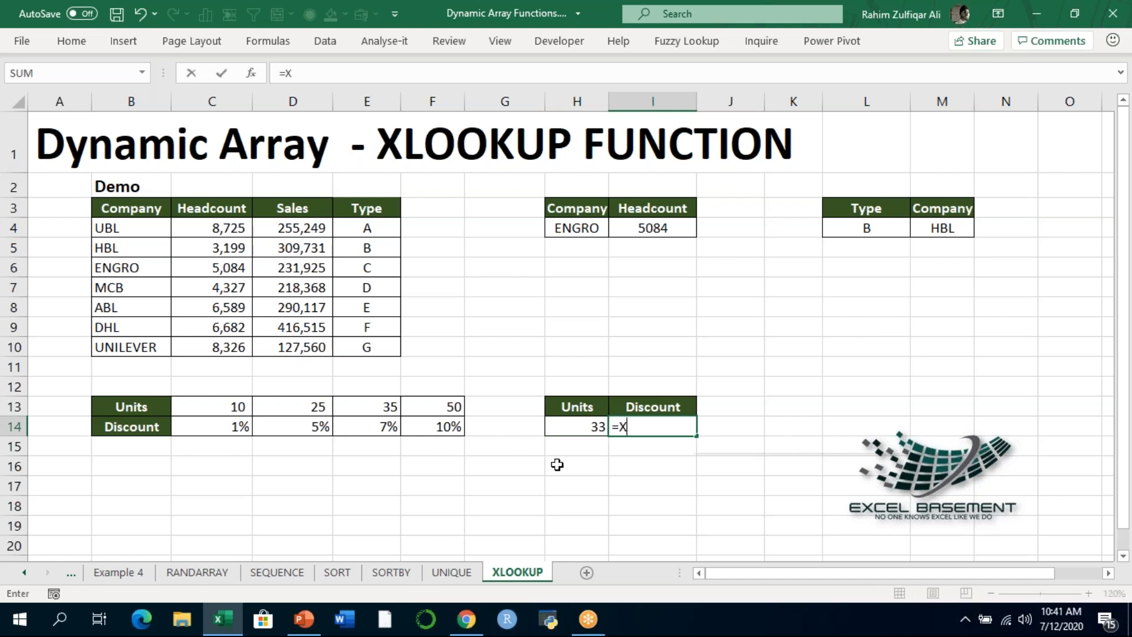
pyautogui.press('Tab')
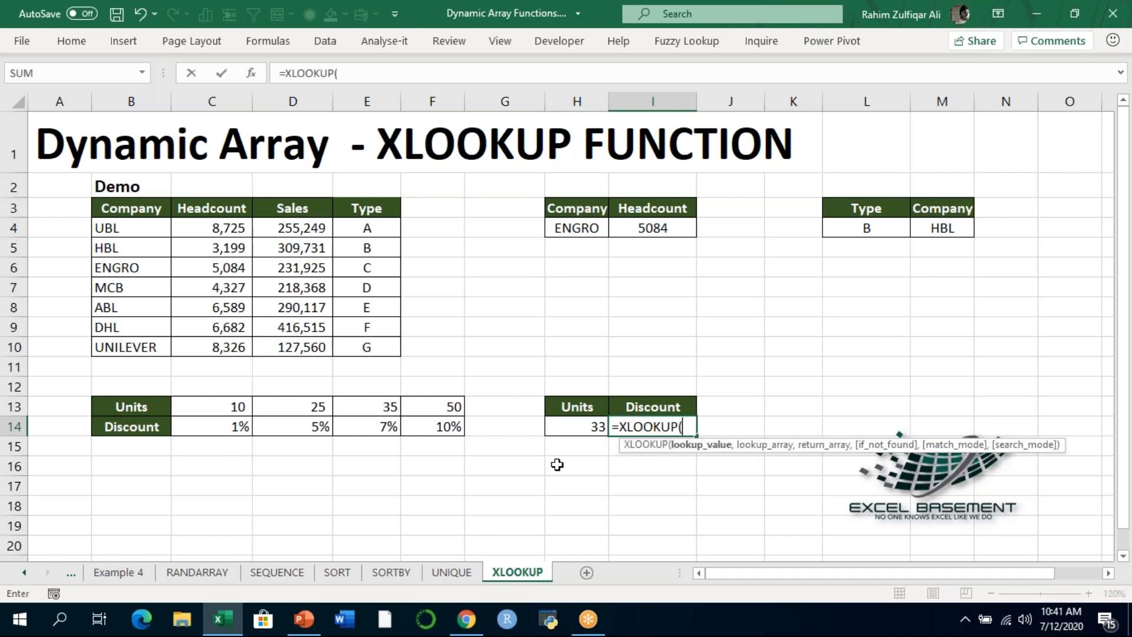
pyautogui.press('Left')
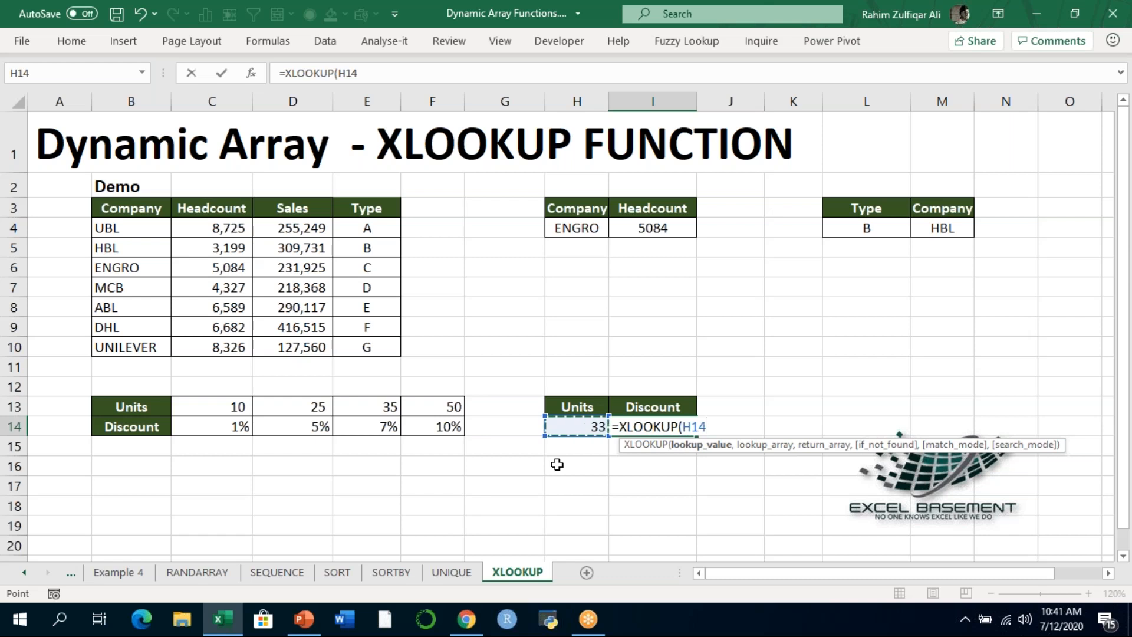
pyautogui.write(',')
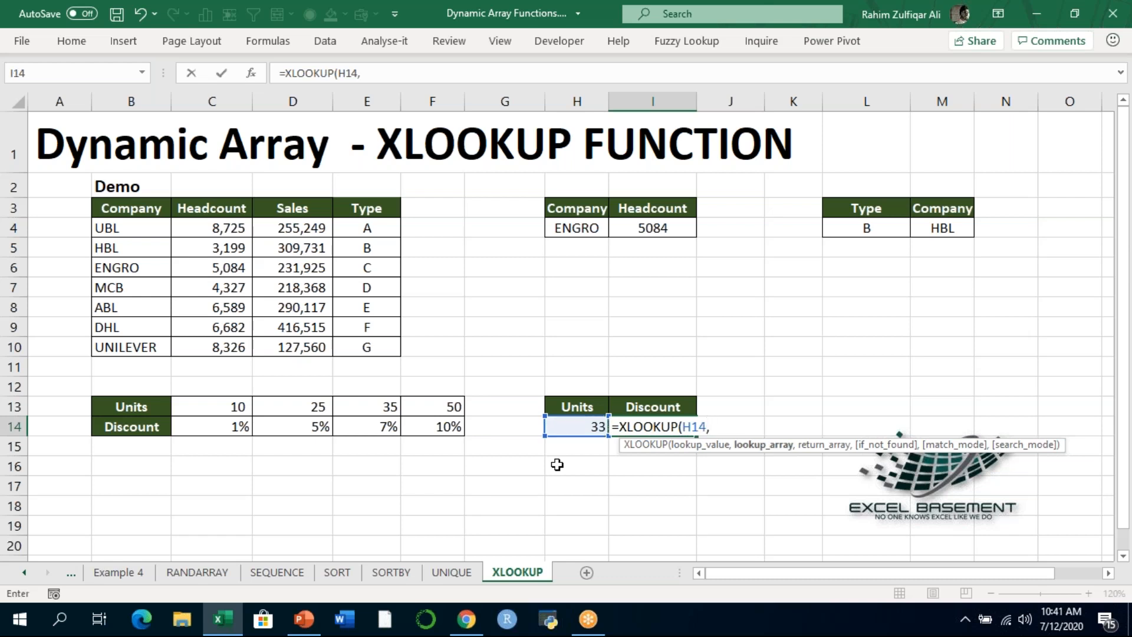
# - Set the unit thresholds C13:F13 as the lookup array of the I14 formula
pyautogui.press('Left')
pyautogui.press('Left')
pyautogui.press('Left')
pyautogui.press('Left')
pyautogui.press('Left')
pyautogui.press('Left')
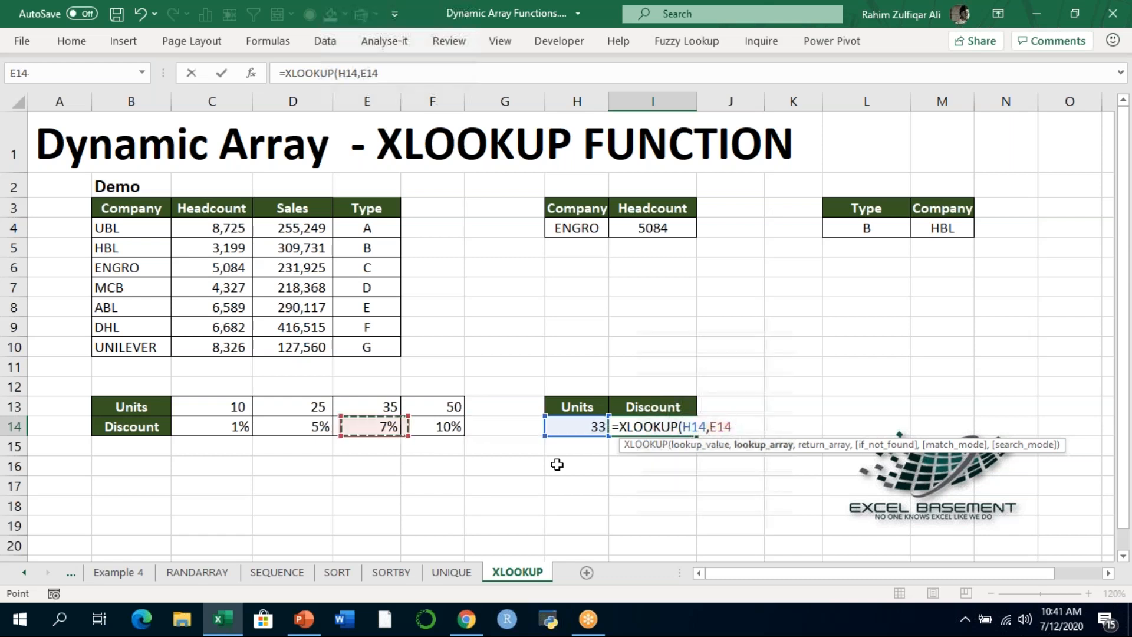
pyautogui.press('Up')
pyautogui.hotkey('shift', 'Right')
pyautogui.hotkey('shift', 'Right')
pyautogui.hotkey('shift', 'Right')
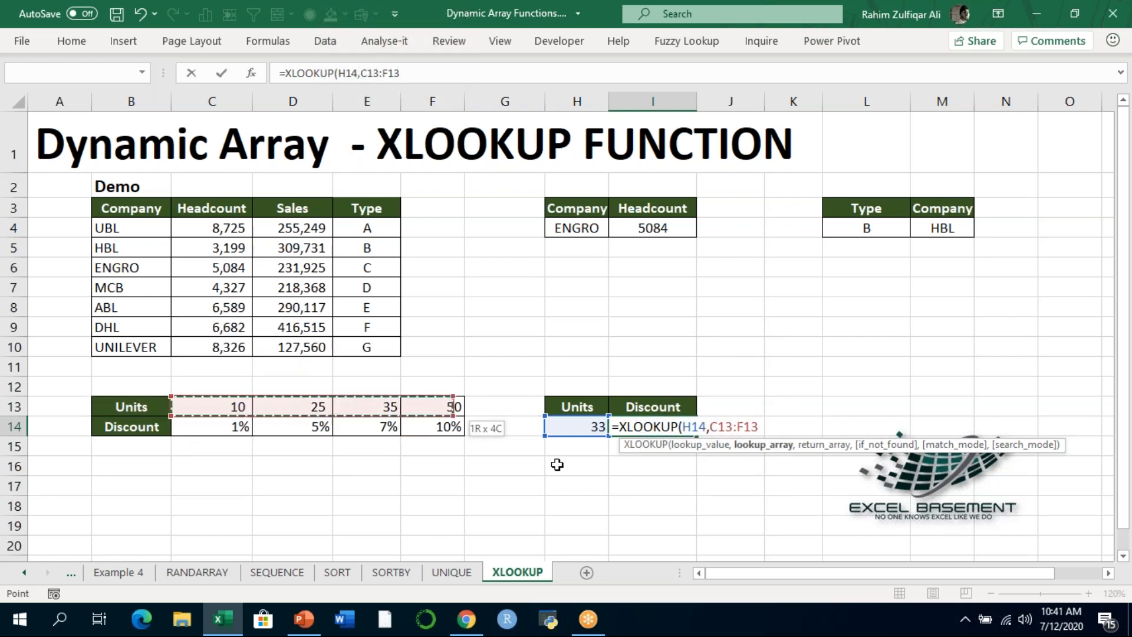
pyautogui.write(',')
# - Set the discount rates C14:F14 as the return array of the I14 formula
pyautogui.press('Left')
pyautogui.press('Left')
pyautogui.press('Left')
pyautogui.press('Left')
pyautogui.press('Left')
pyautogui.press('Left')
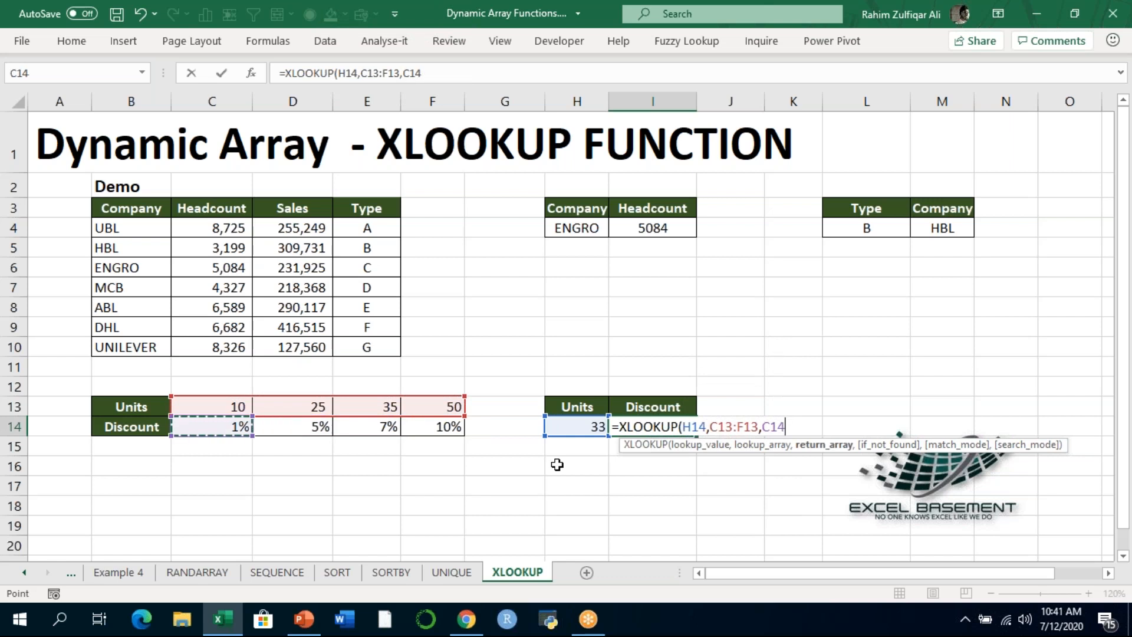
pyautogui.hotkey('shift', 'Right')
pyautogui.hotkey('shift', 'Right')
pyautogui.hotkey('shift', 'Right')
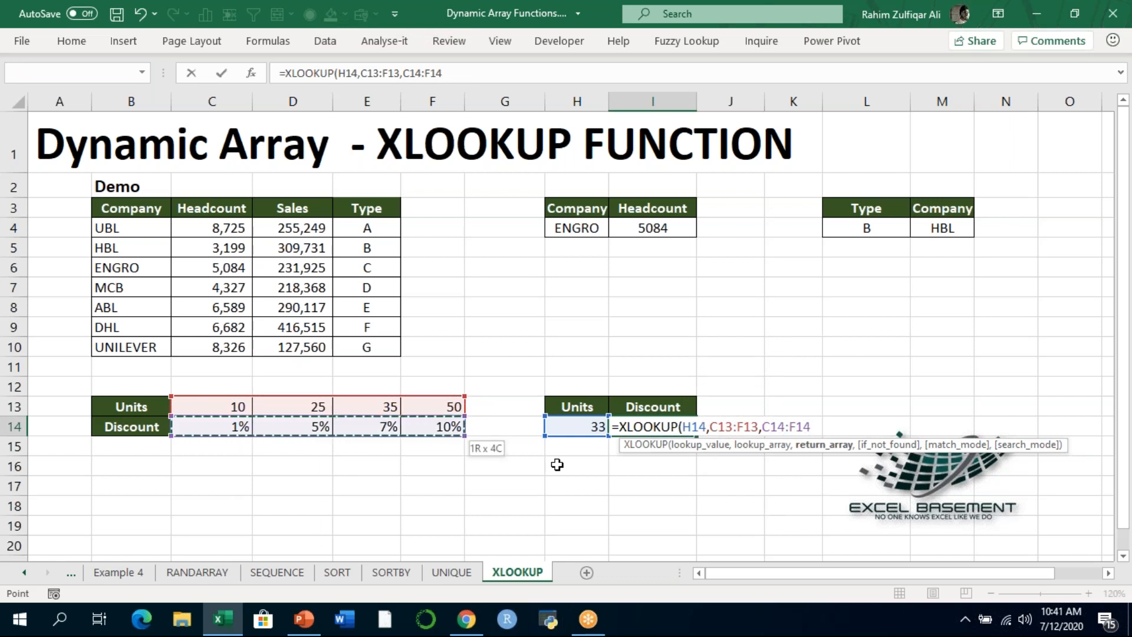
pyautogui.write(',')
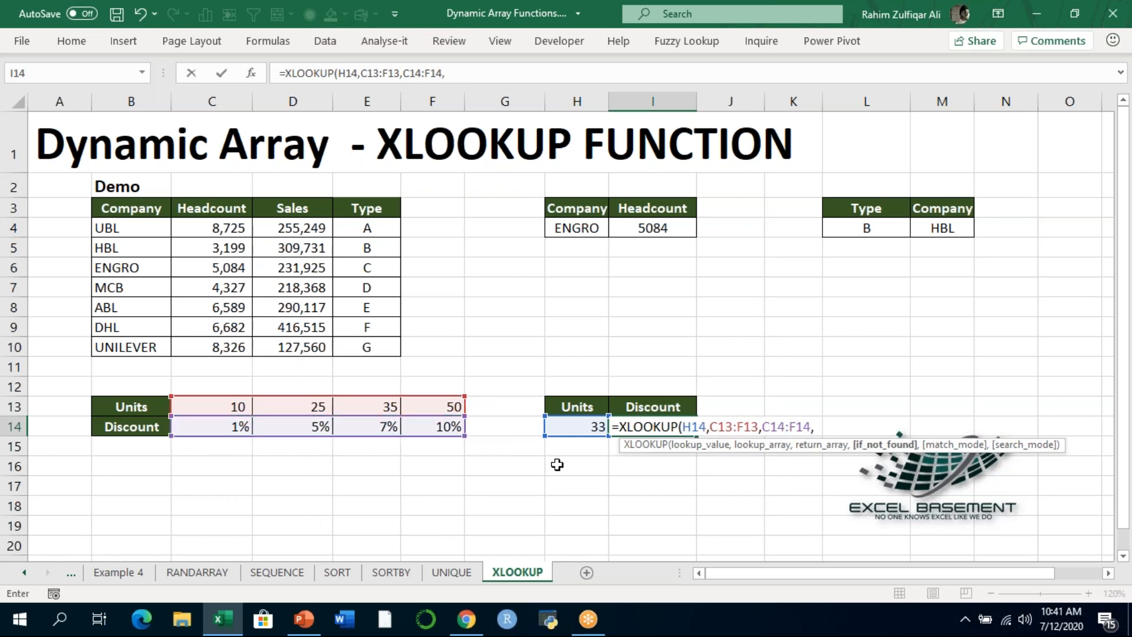
pyautogui.write(',')
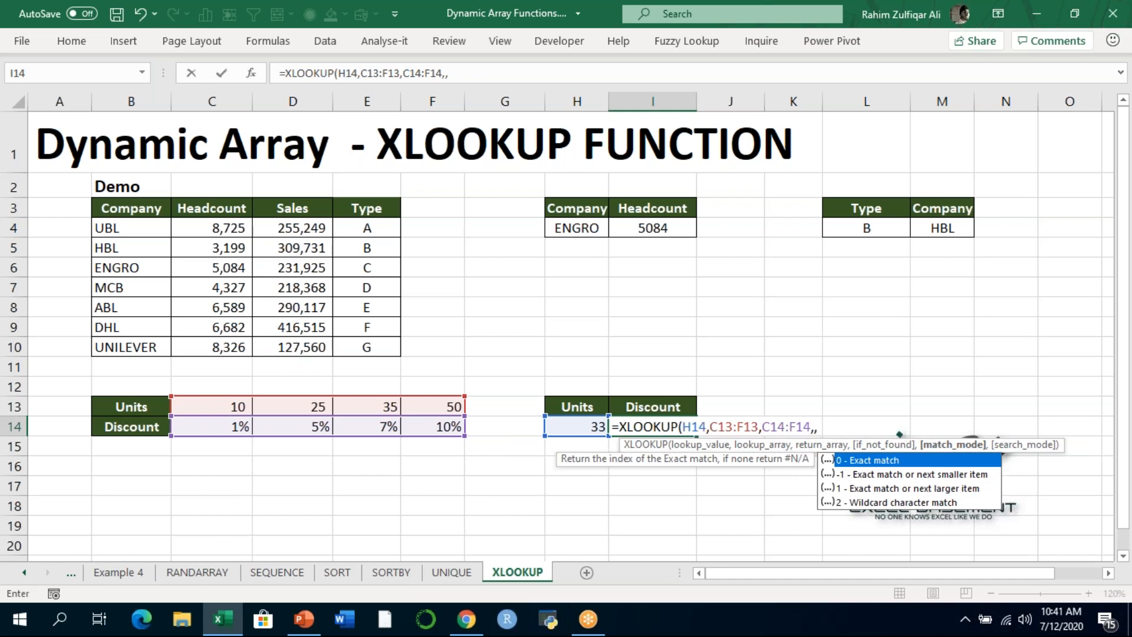
# - Leave the if-not-found argument empty, set match mode 1 (exact match or next larger item), and enter the I14 formula
pyautogui.press('Down')
pyautogui.press('Down')
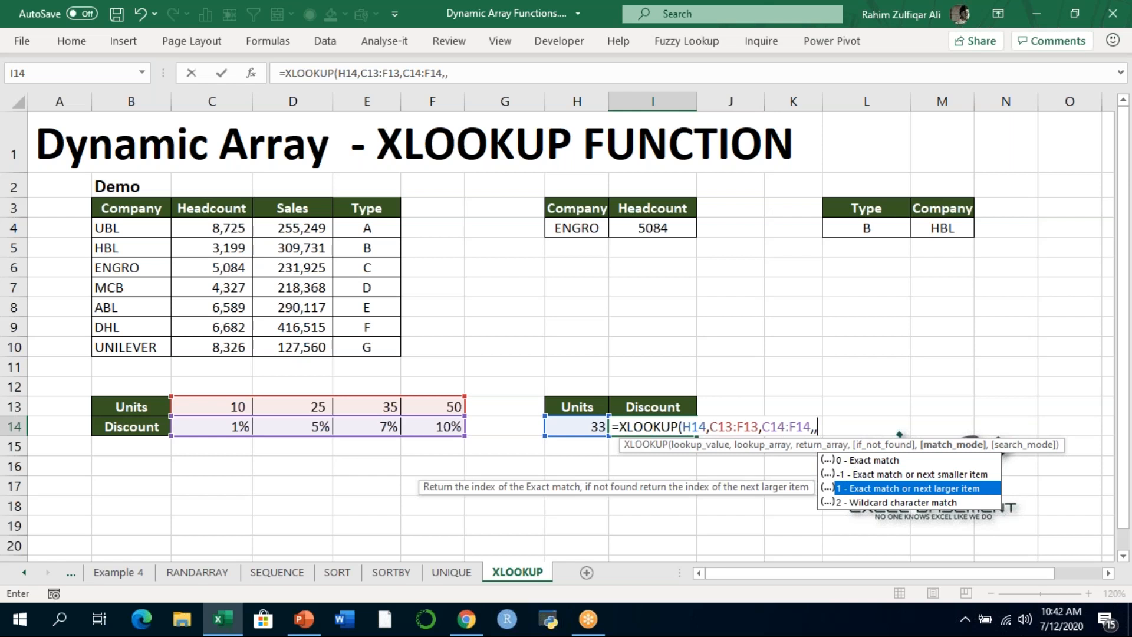
pyautogui.write('1')
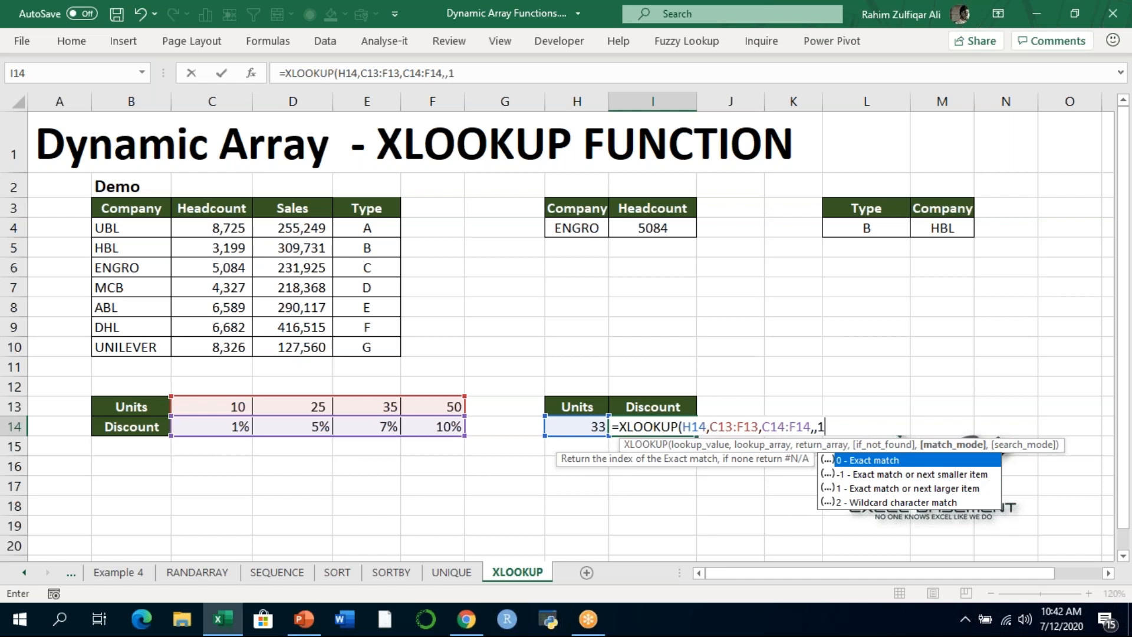
pyautogui.write(',')
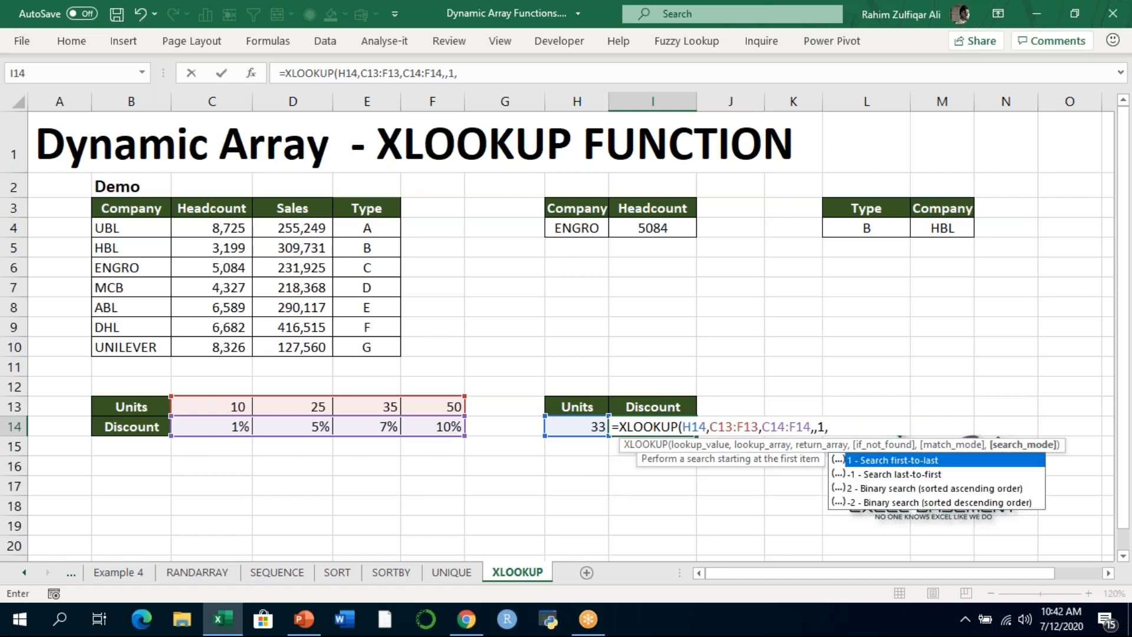
pyautogui.press('BackSpace')
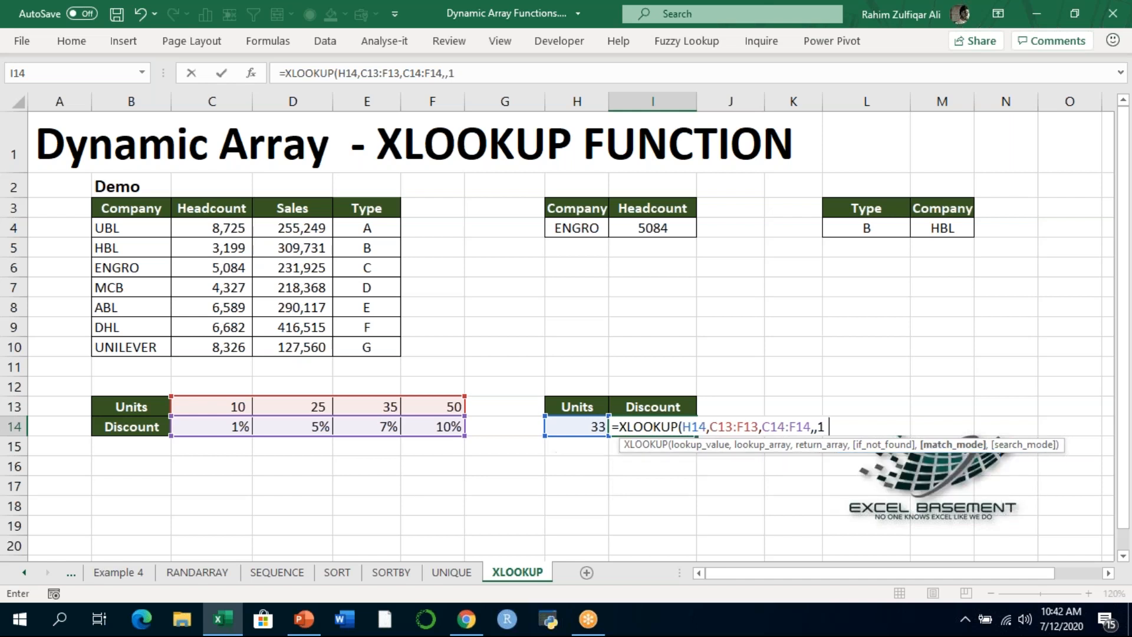
pyautogui.write(')')
pyautogui.hotkey('ctrl', 'Return')
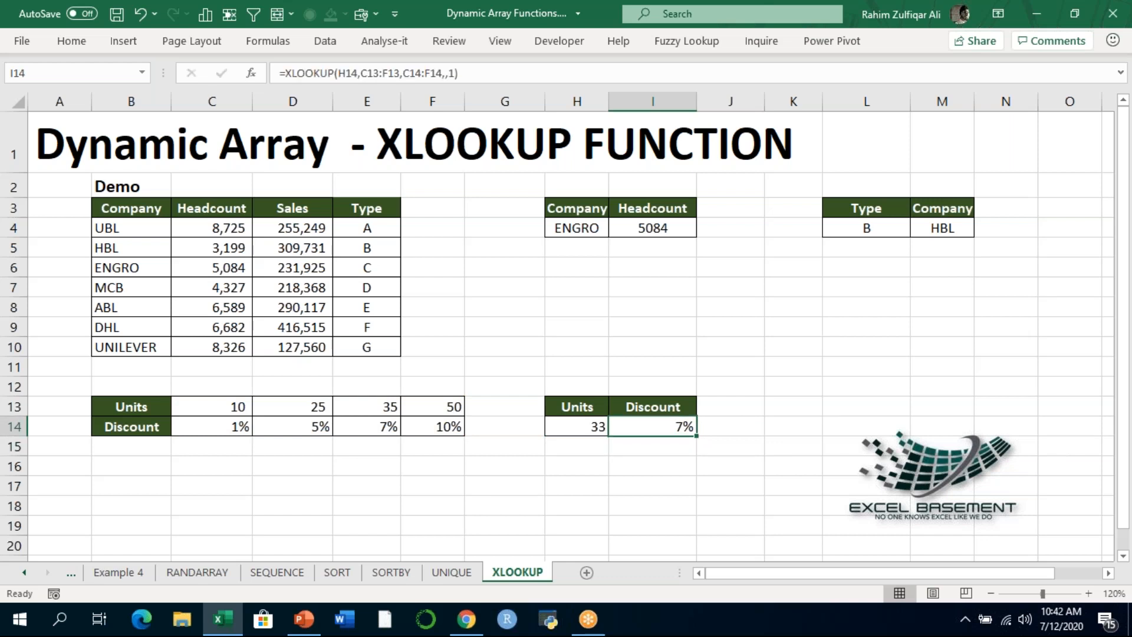
# - Compare the discount in I14 with the 35-unit rate in E14 and set the units in H14 to 36
pyautogui.click(576, 427)
pyautogui.click(641, 426)
pyautogui.click(367, 427)
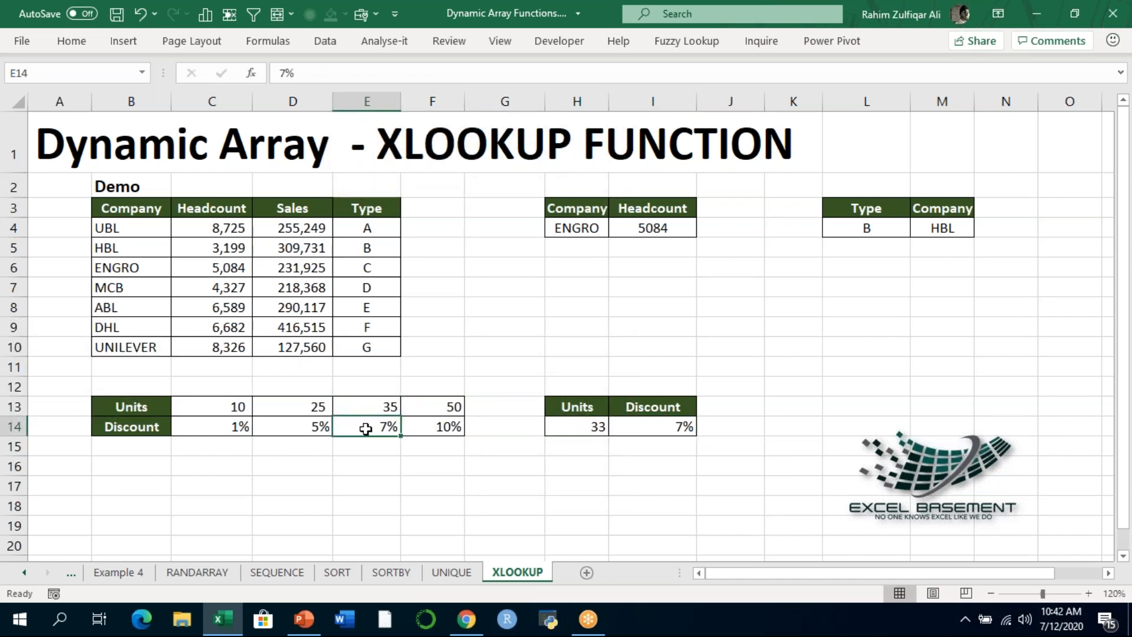
pyautogui.click(569, 427)
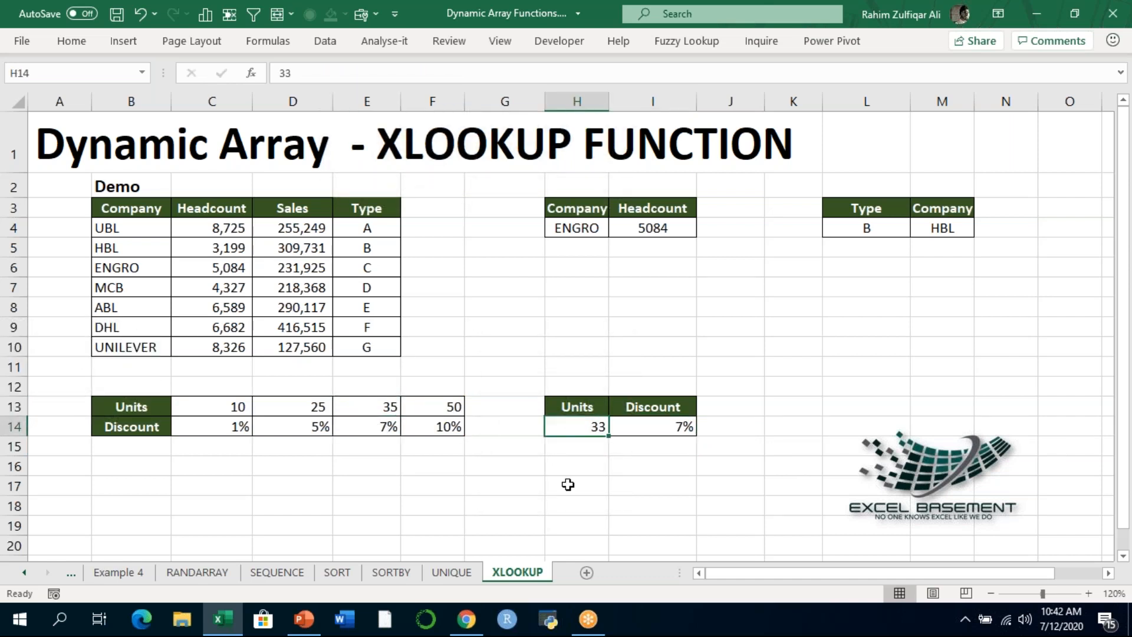
pyautogui.write('36')
pyautogui.press('Return')
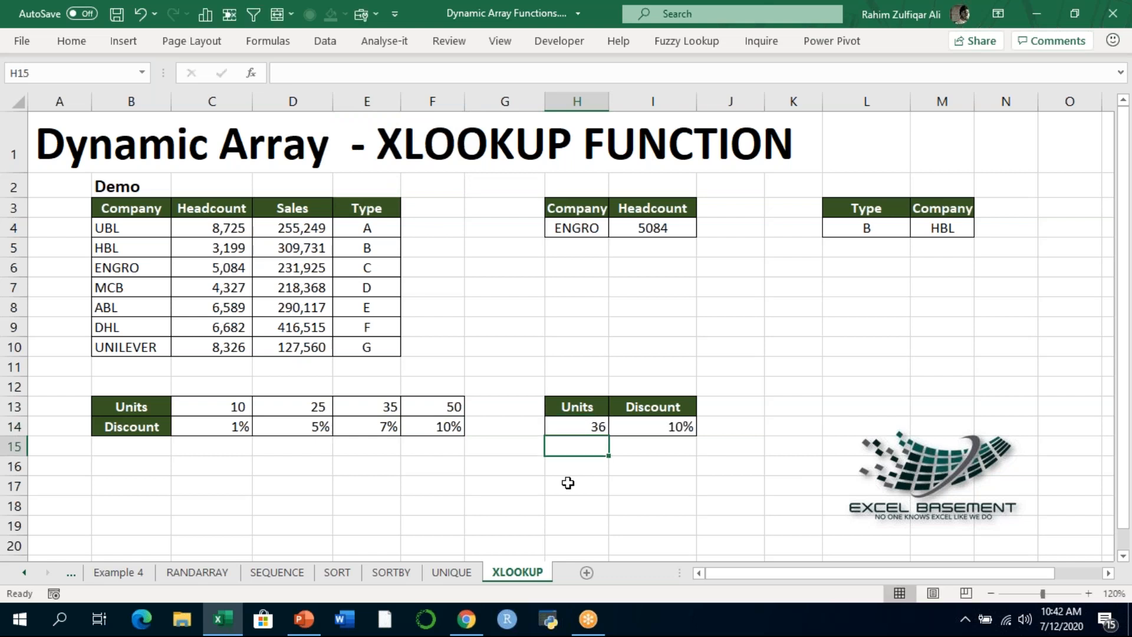
# - Check the I14 discount formula's result against the 35-unit and 50-unit columns of the discount table
pyautogui.moveTo(383, 410); pyautogui.dragTo(392, 434)
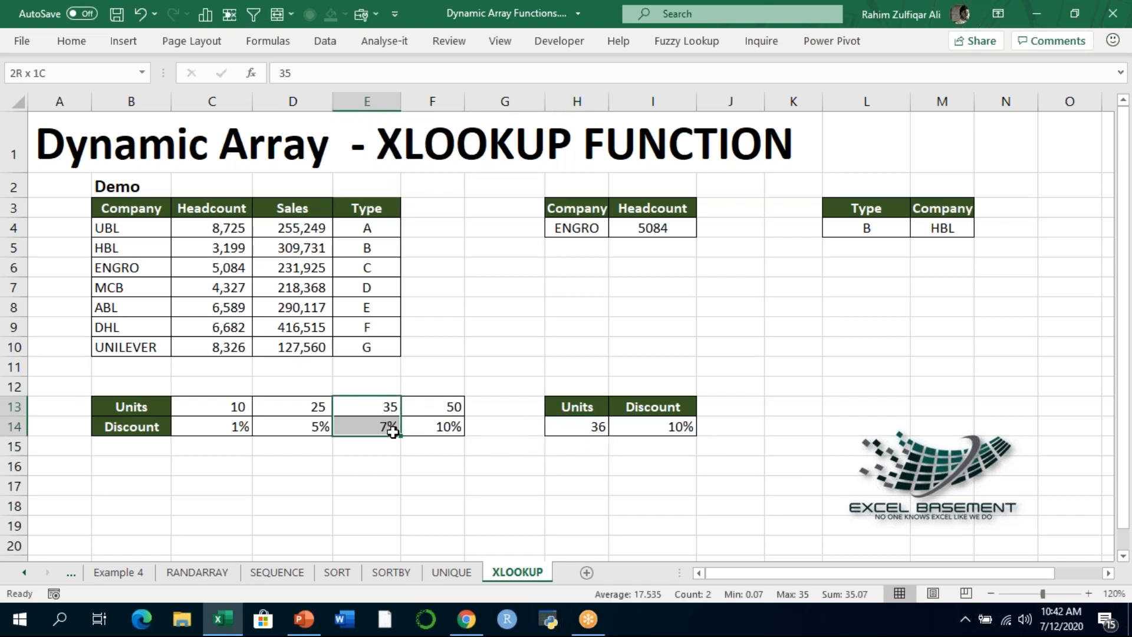
pyautogui.click(418, 410)
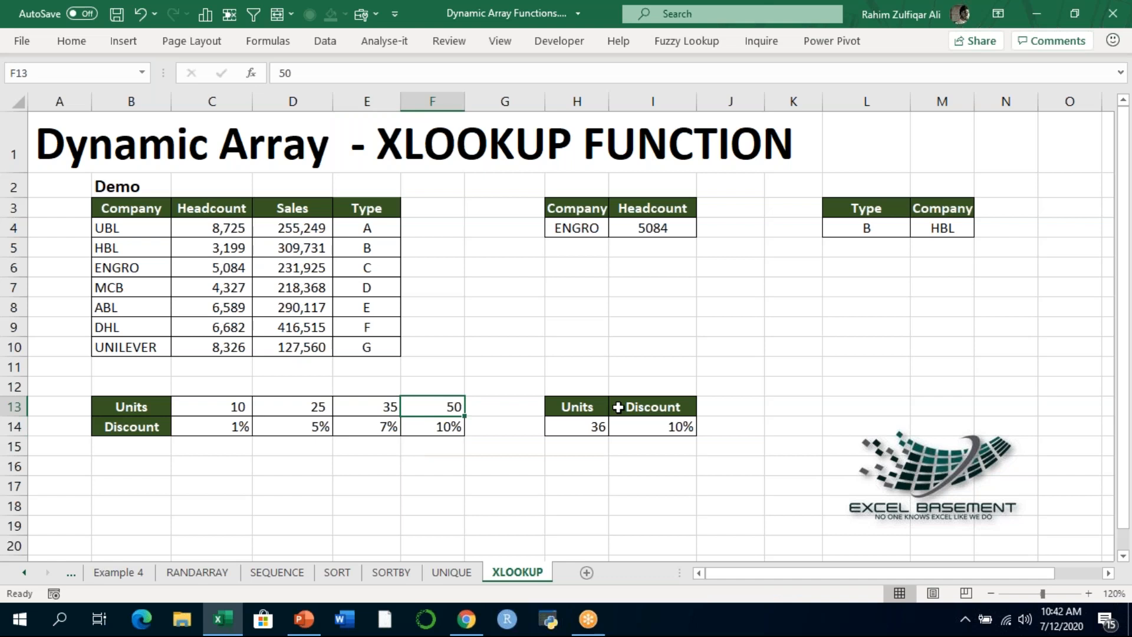
pyautogui.click(583, 425)
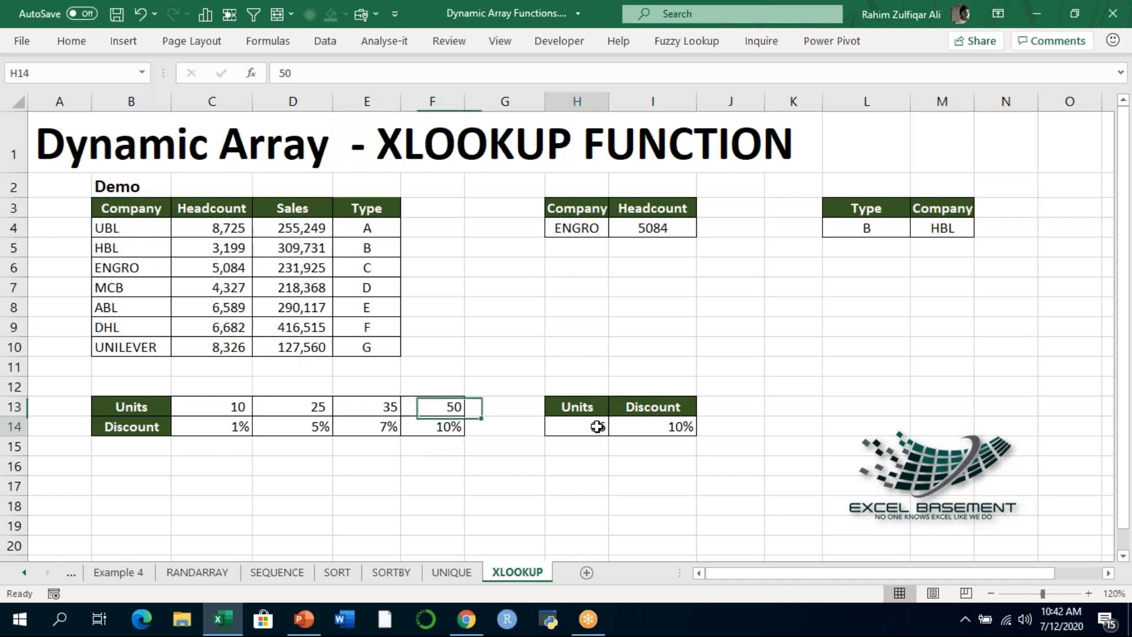
pyautogui.click(640, 425)
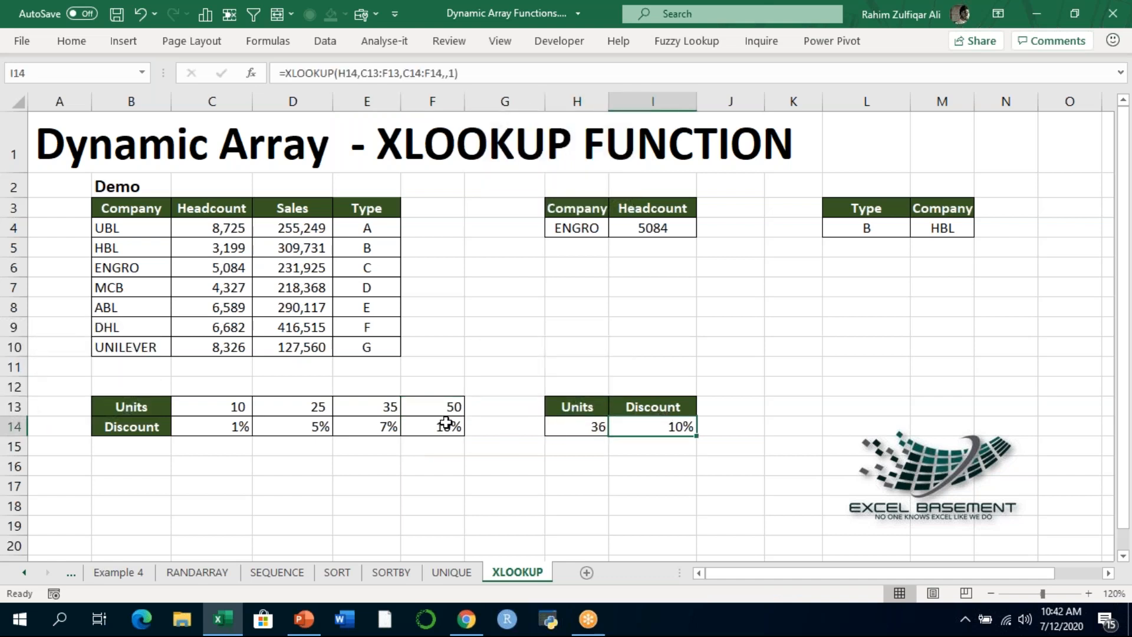
# - Set the units in H14 to 37
pyautogui.click(560, 420)
pyautogui.write('37')
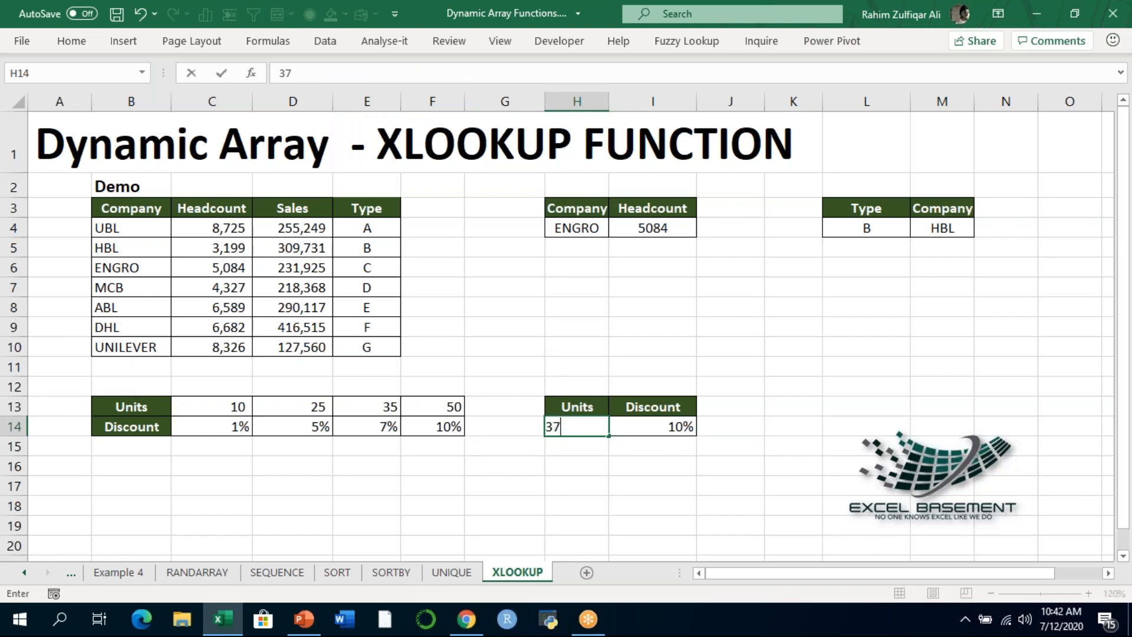
pyautogui.press('Return')
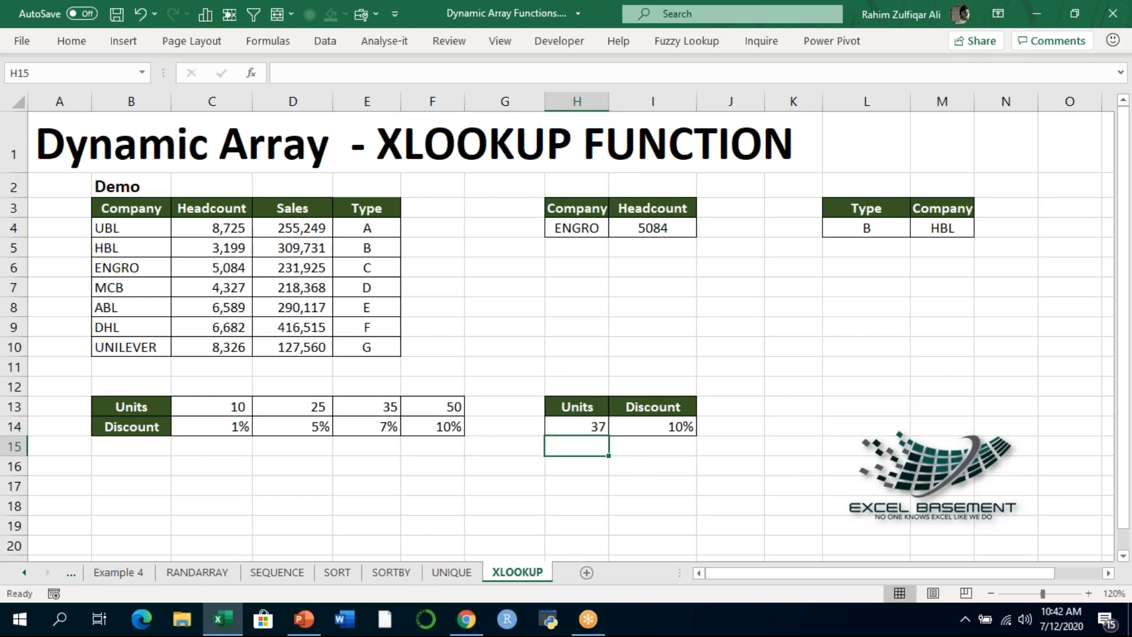
# - Set the units in H14 to 5 and compare the discount with the 10-unit column C13:C14
pyautogui.click(568, 419)
pyautogui.write('5')
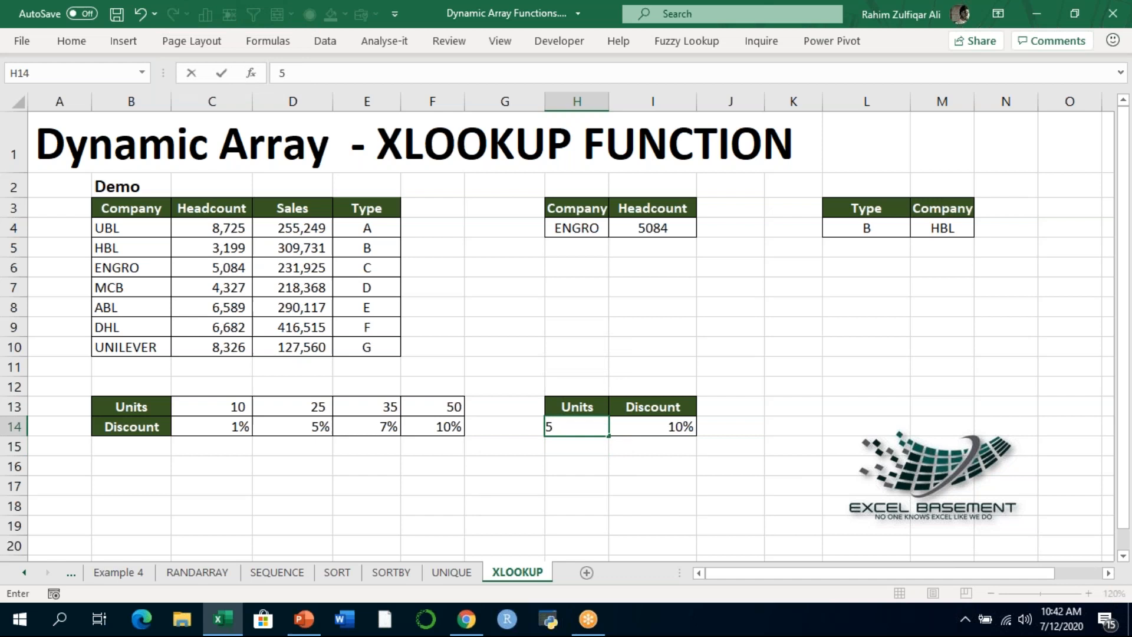
pyautogui.press('Return')
pyautogui.click(222, 427)
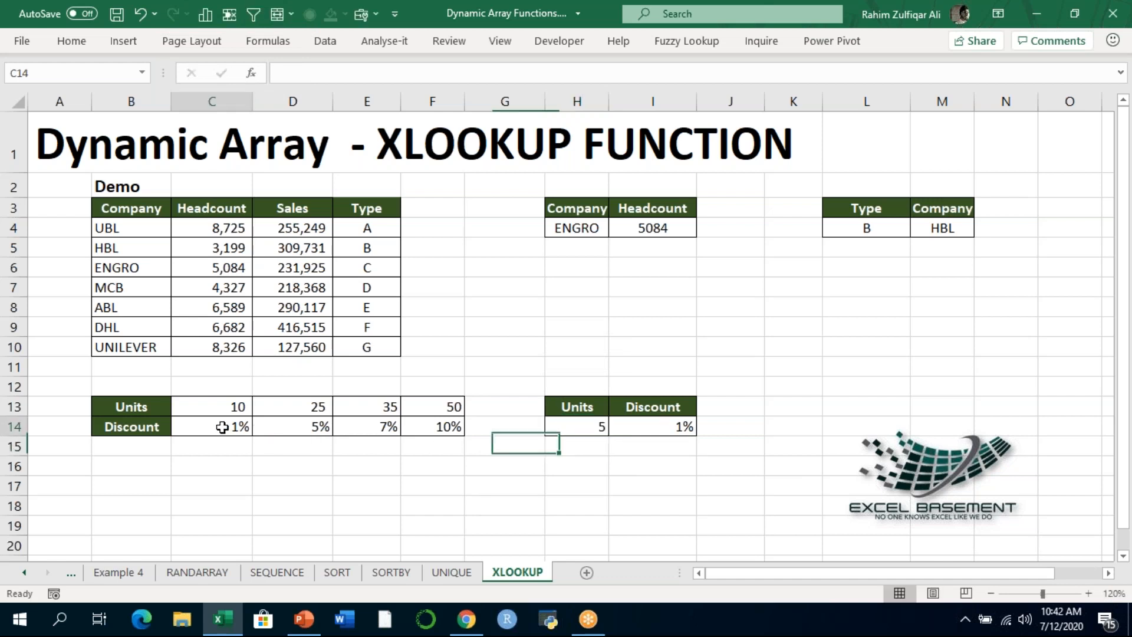
pyautogui.moveTo(224, 406); pyautogui.dragTo(222, 426)
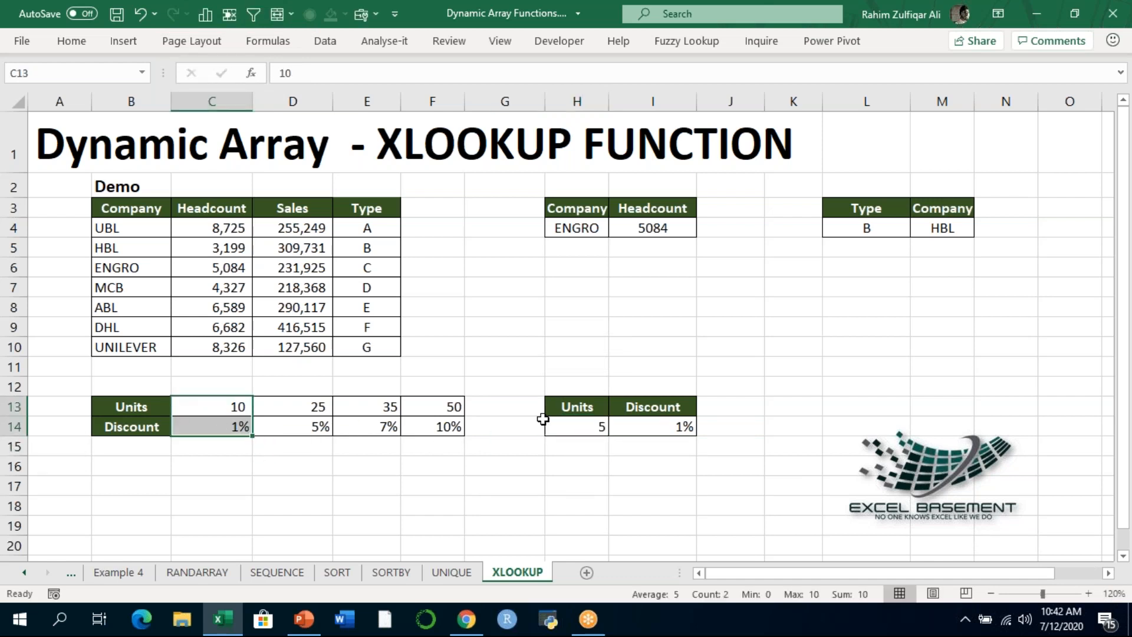
# - Review the arguments and referenced ranges of the XLOOKUP formula in the Discount cell I14
pyautogui.click(615, 420)
pyautogui.doubleClick(627, 426)
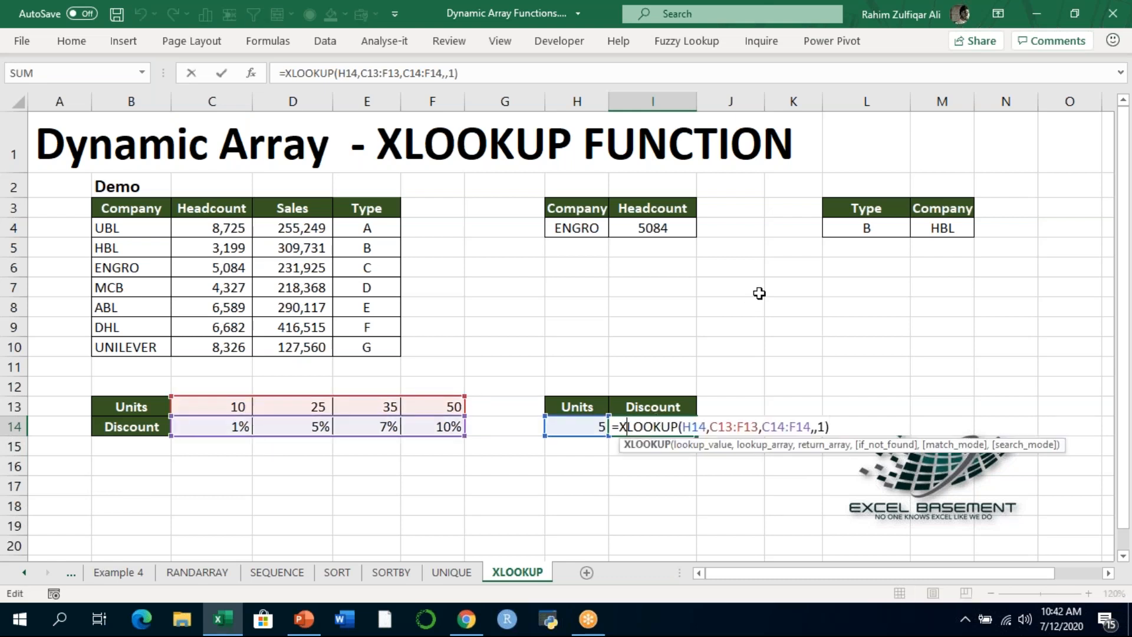
pyautogui.press('Return')
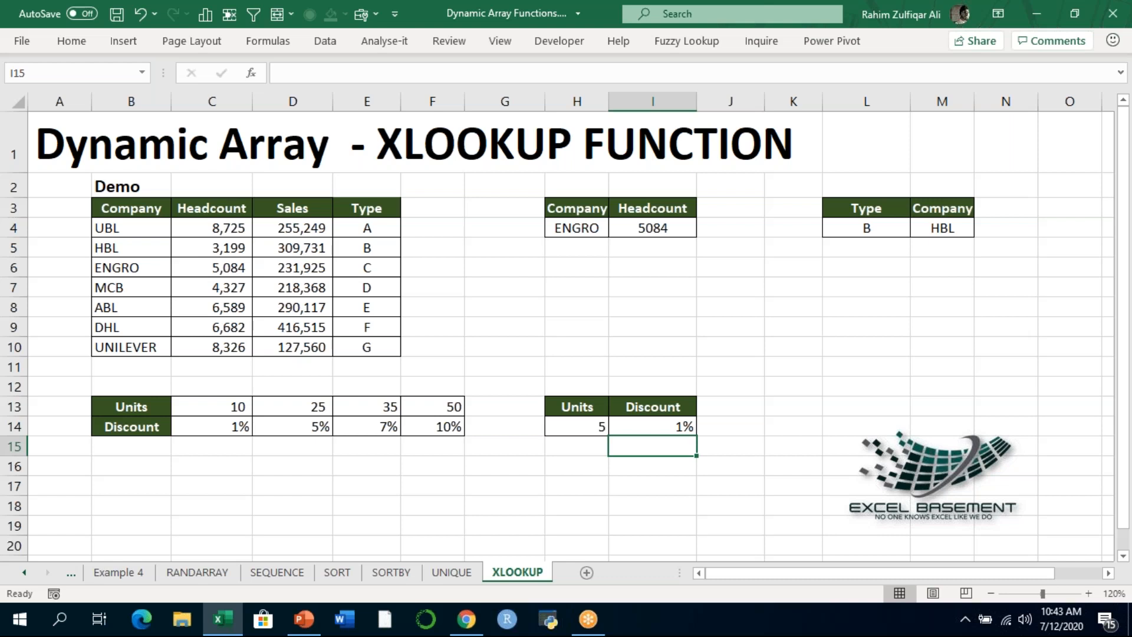
pyautogui.press('Up')
pyautogui.press('Up')
pyautogui.press('Up')
pyautogui.press('Up')
pyautogui.press('Up')
pyautogui.press('Up')
pyautogui.press('Up')
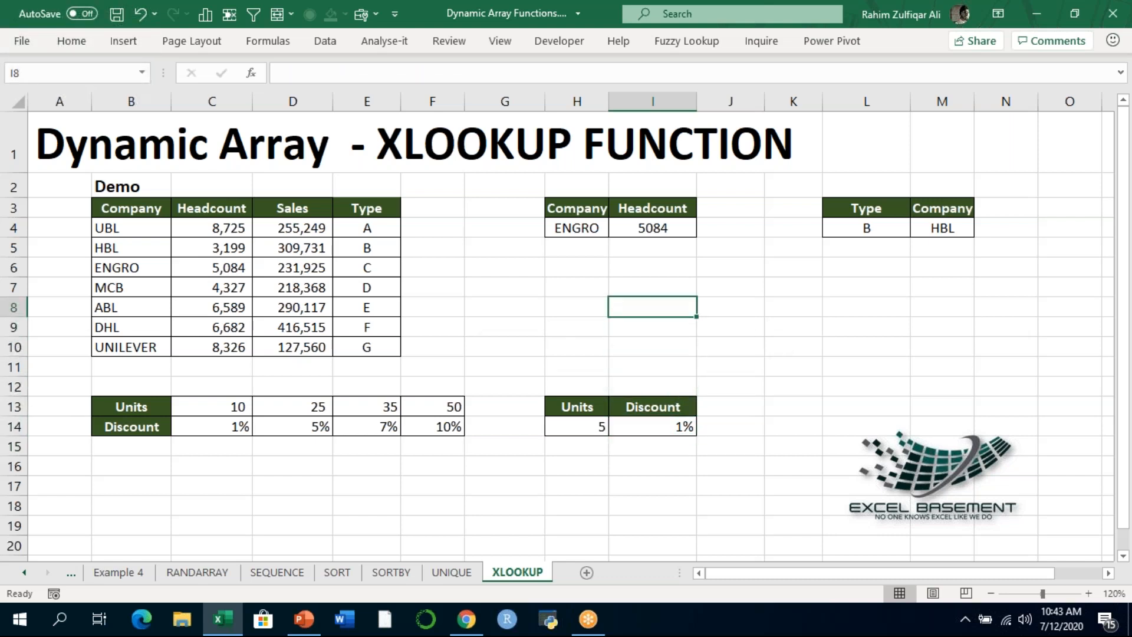
pyautogui.press('Left')
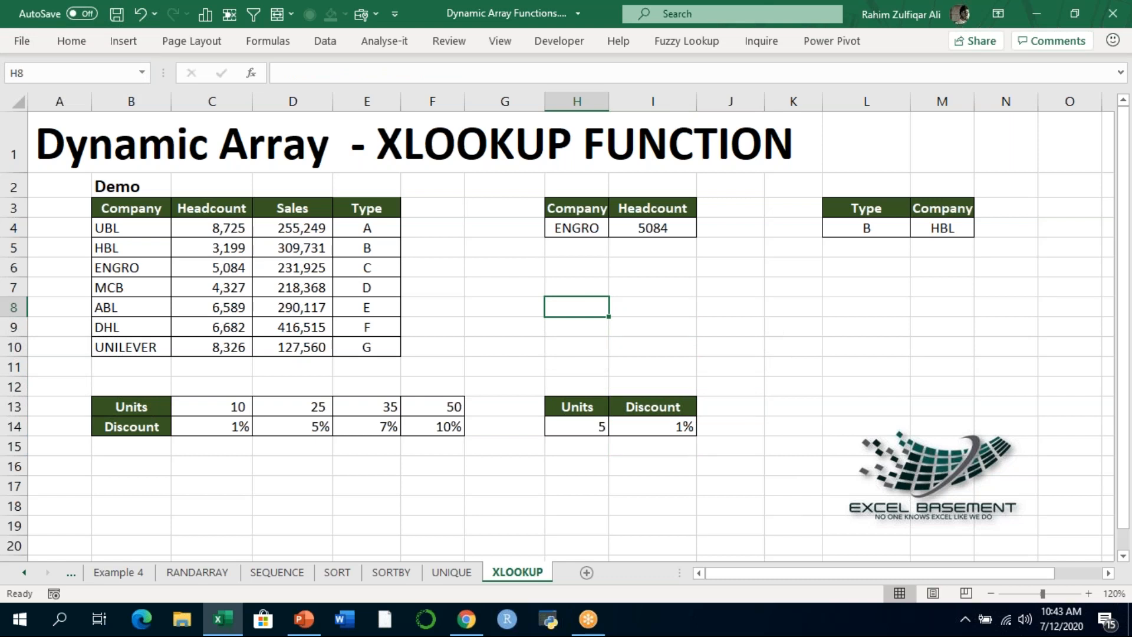
pyautogui.write('=')
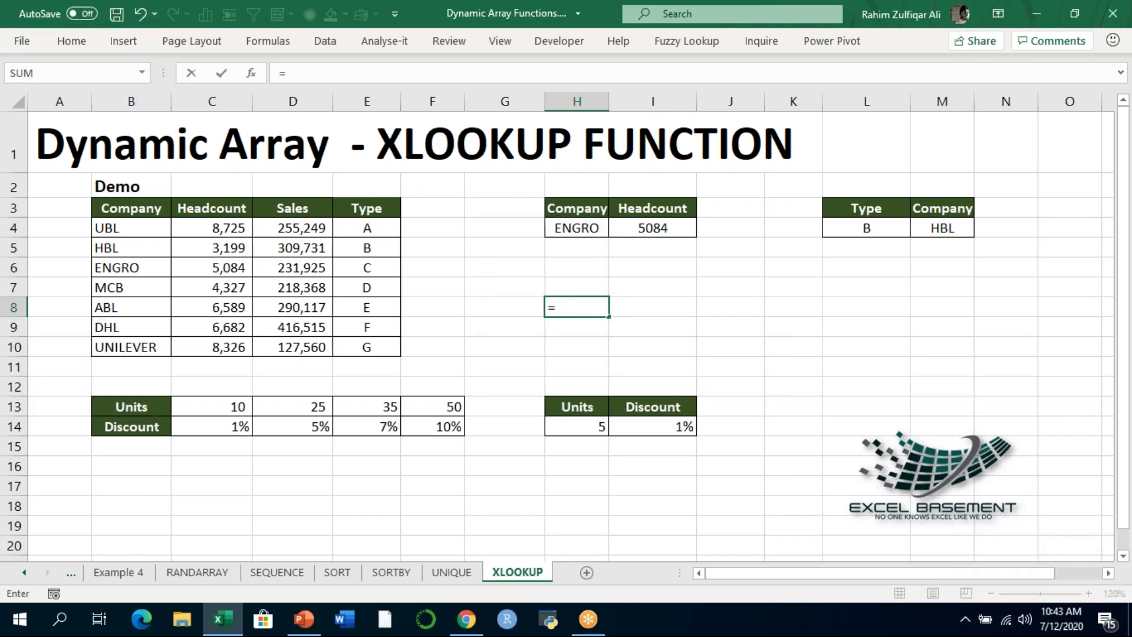
pyautogui.write('XMATCH')
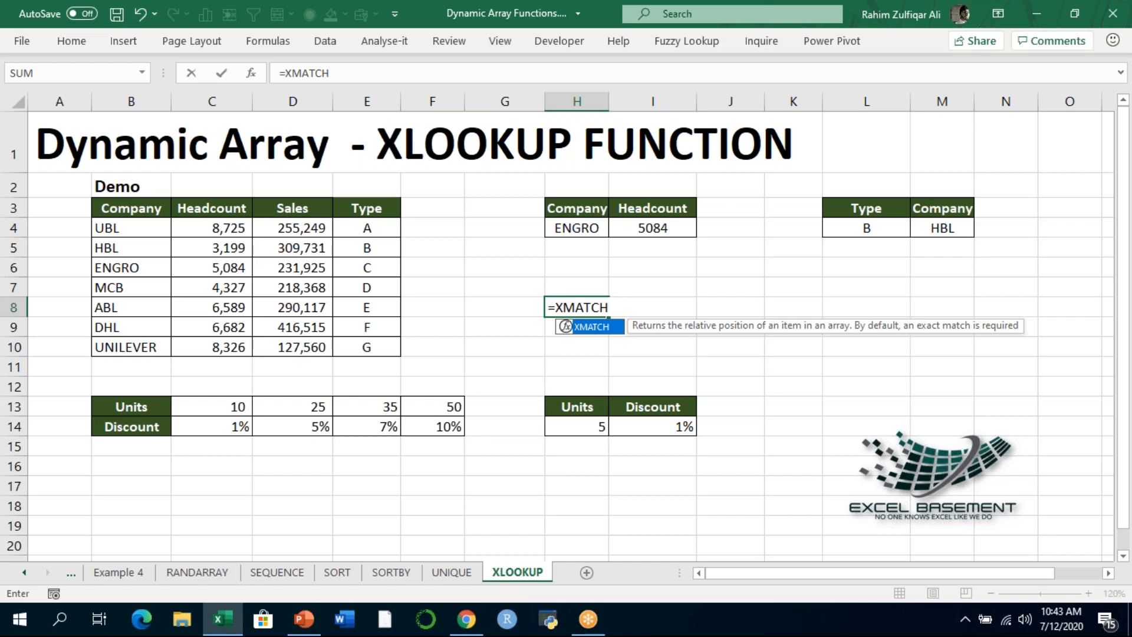
pyautogui.write('=M')
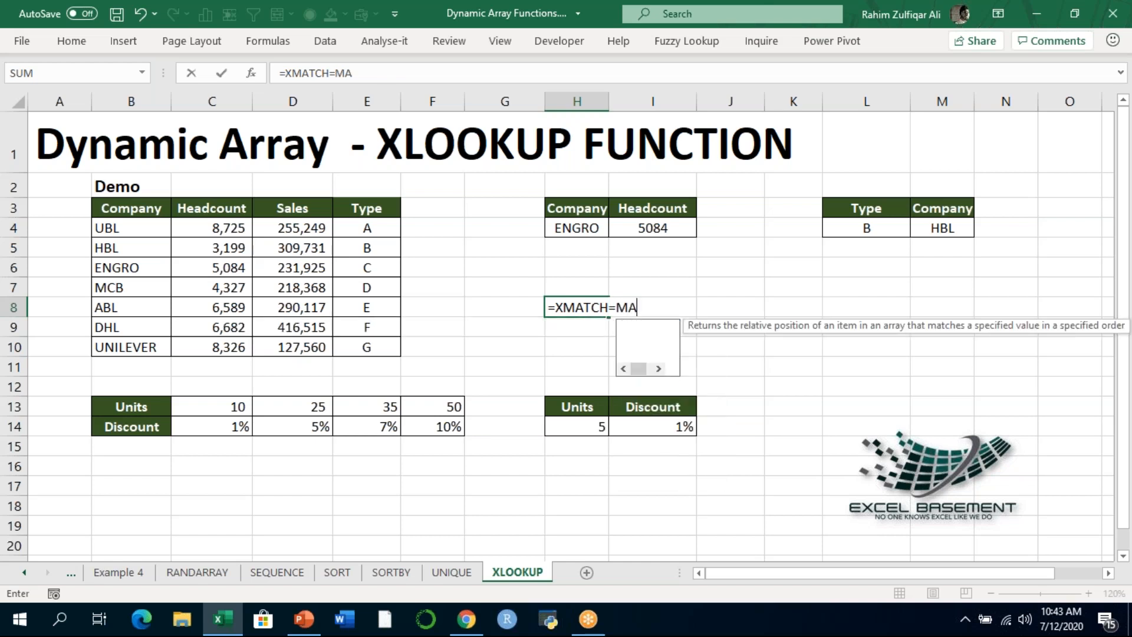
pyautogui.write('=M')
pyautogui.press('Tab')
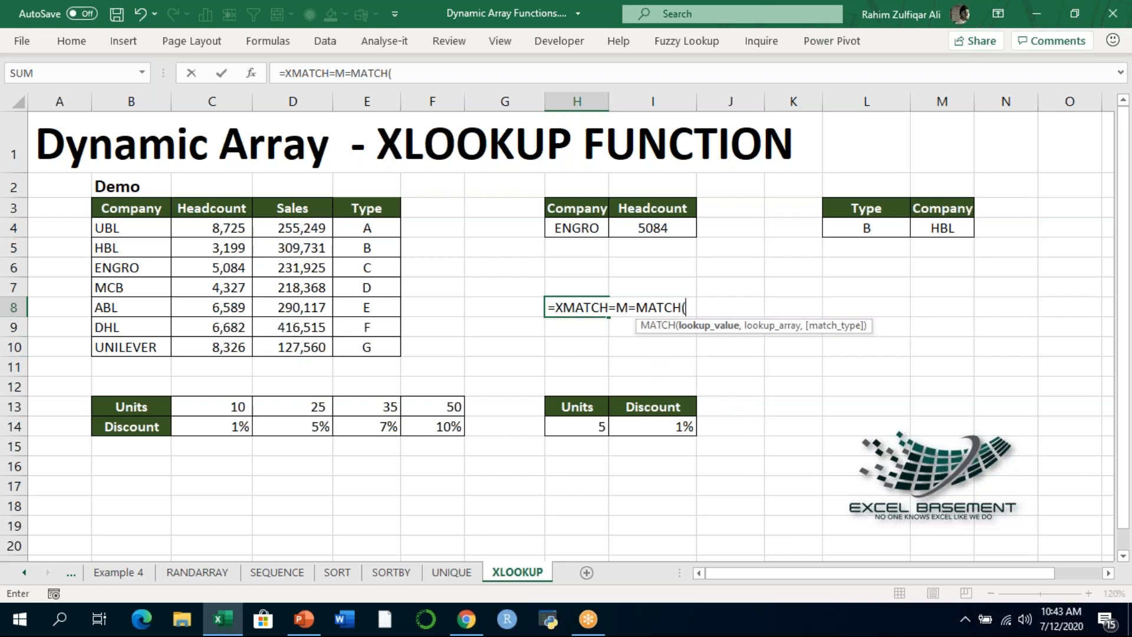
pyautogui.press('Escape')
pyautogui.write('=MATCH(')
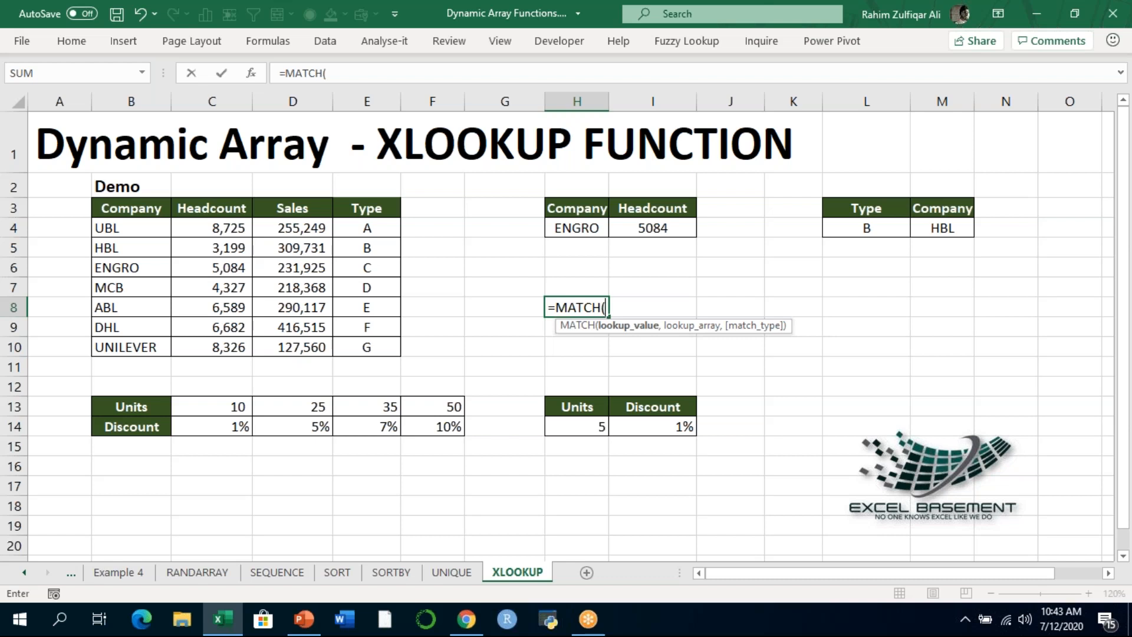
pyautogui.press('Escape')
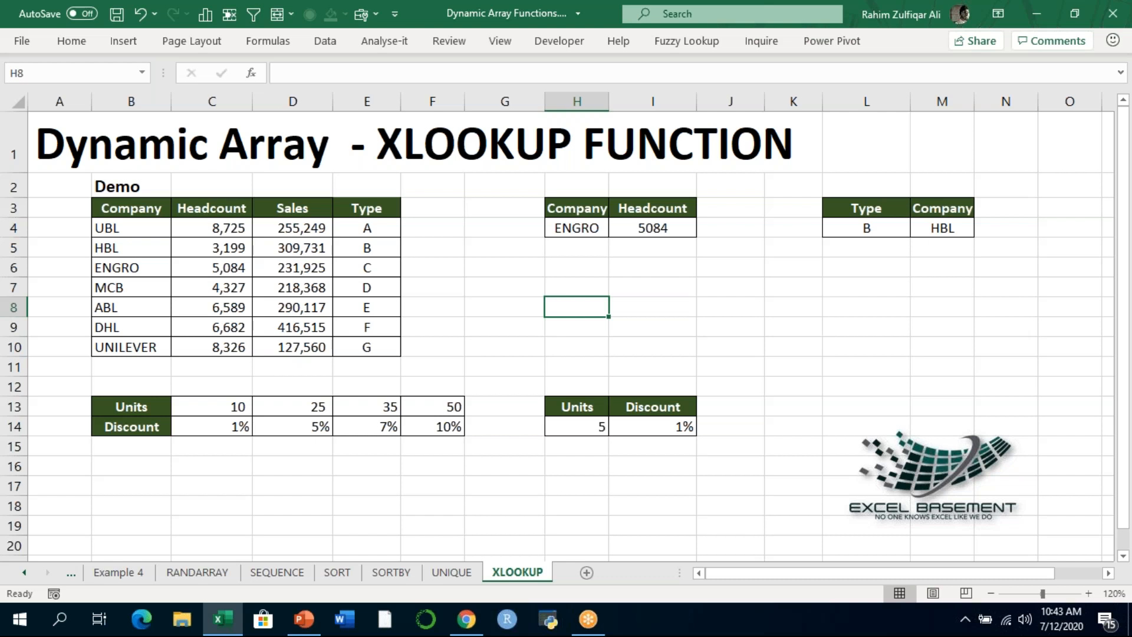
pyautogui.write('=XMATCH(')
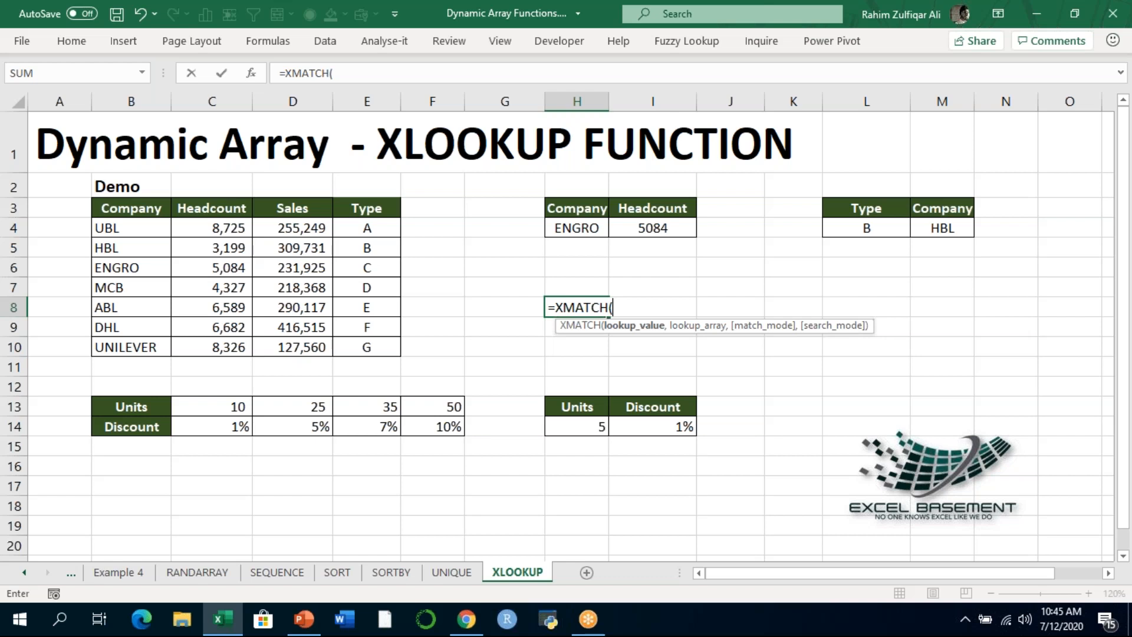
pyautogui.press('Escape')
# - Enter the company name mcb in cell H7 as the value to match
pyautogui.press('Up')
pyautogui.write('mcb')
pyautogui.press('Return')
pyautogui.write('=XLOOKUP(')
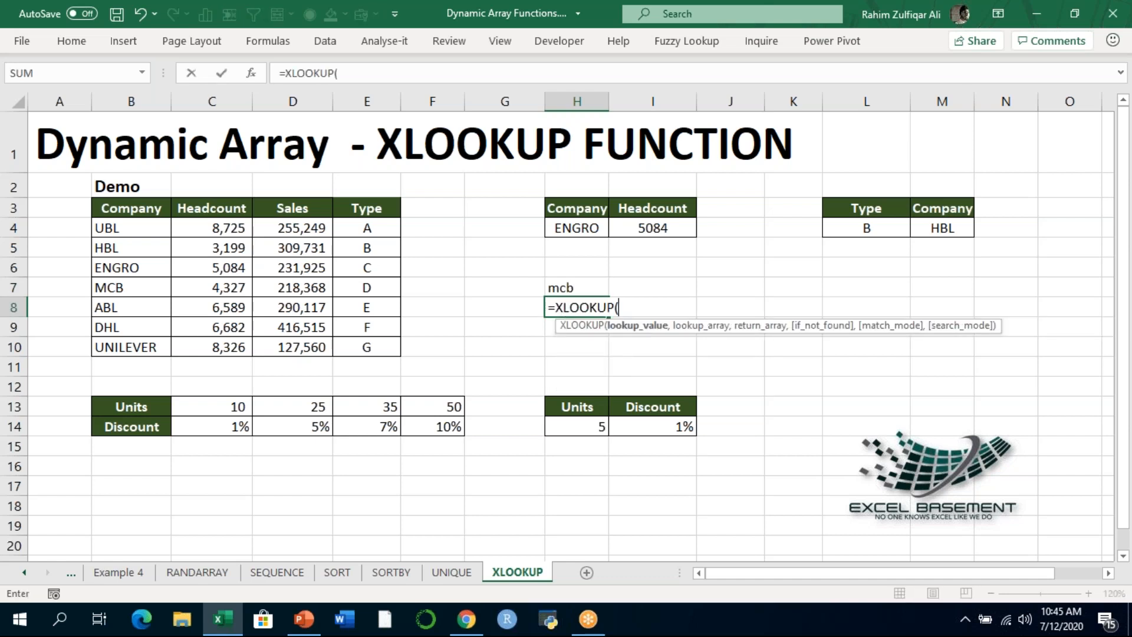
pyautogui.press('Up')
pyautogui.write(',')
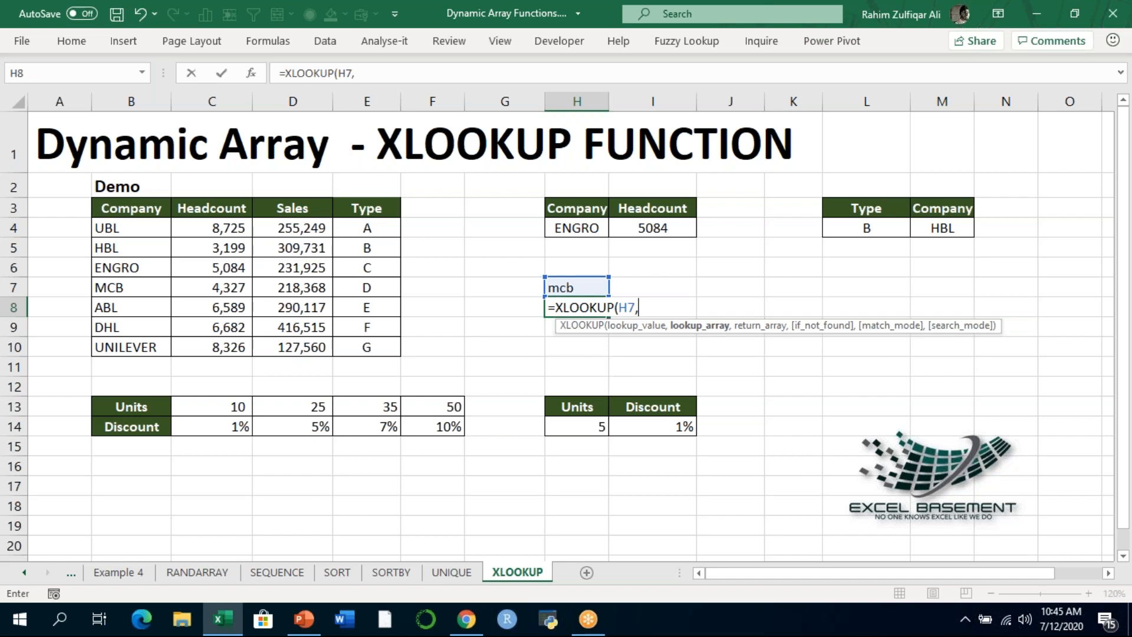
pyautogui.press('Escape')
pyautogui.write('=MATCH')
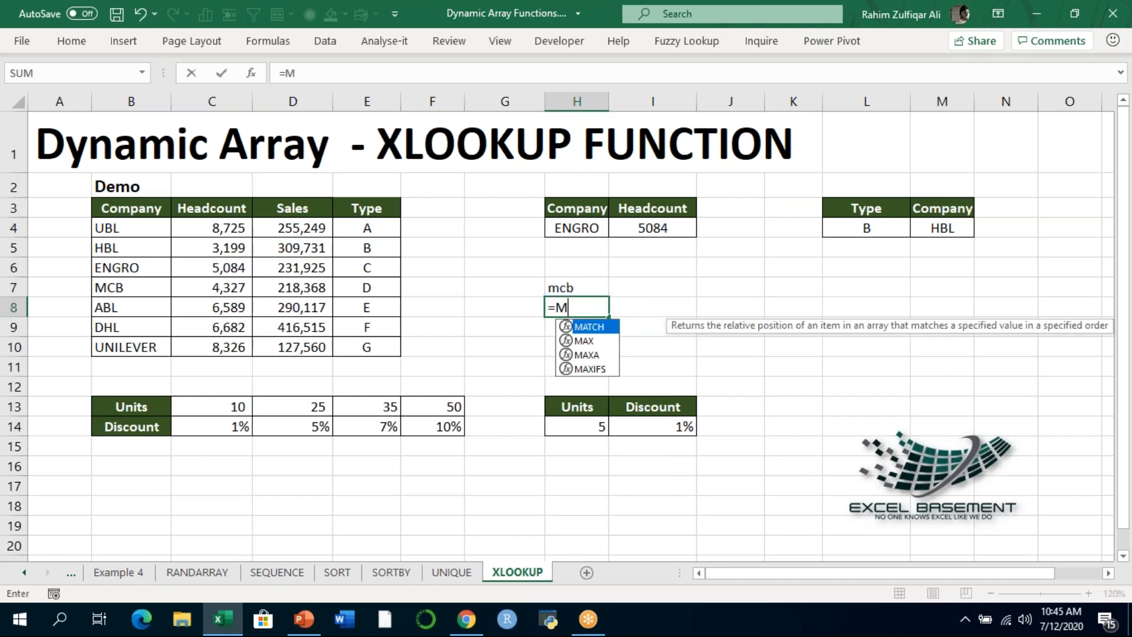
pyautogui.press('BackSpace')
pyautogui.press('BackSpace')
pyautogui.press('BackSpace')
pyautogui.press('BackSpace')
pyautogui.press('BackSpace')
# - Begin an XMATCH formula in H8 with the company name in H7 as the lookup value
pyautogui.write('XMATCH(')
pyautogui.press('Up')
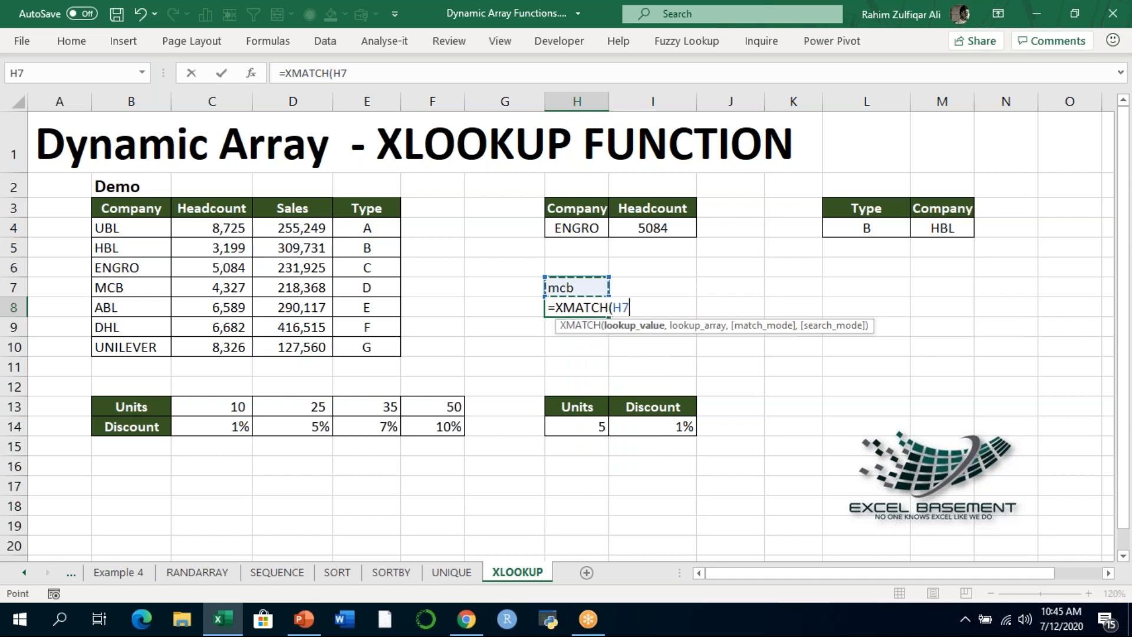
# - Set the company names B4:B10 as the lookup array of the H8 XMATCH formula
pyautogui.write(',')
pyautogui.press('Left')
pyautogui.press('Left')
pyautogui.press('Left')
pyautogui.press('Left')
pyautogui.press('Up')
pyautogui.press('Up')
pyautogui.press('Up')
pyautogui.press('Left')
pyautogui.press('Left')
pyautogui.press('Up')
pyautogui.hotkey('ctrl', 'shift', 'Down')
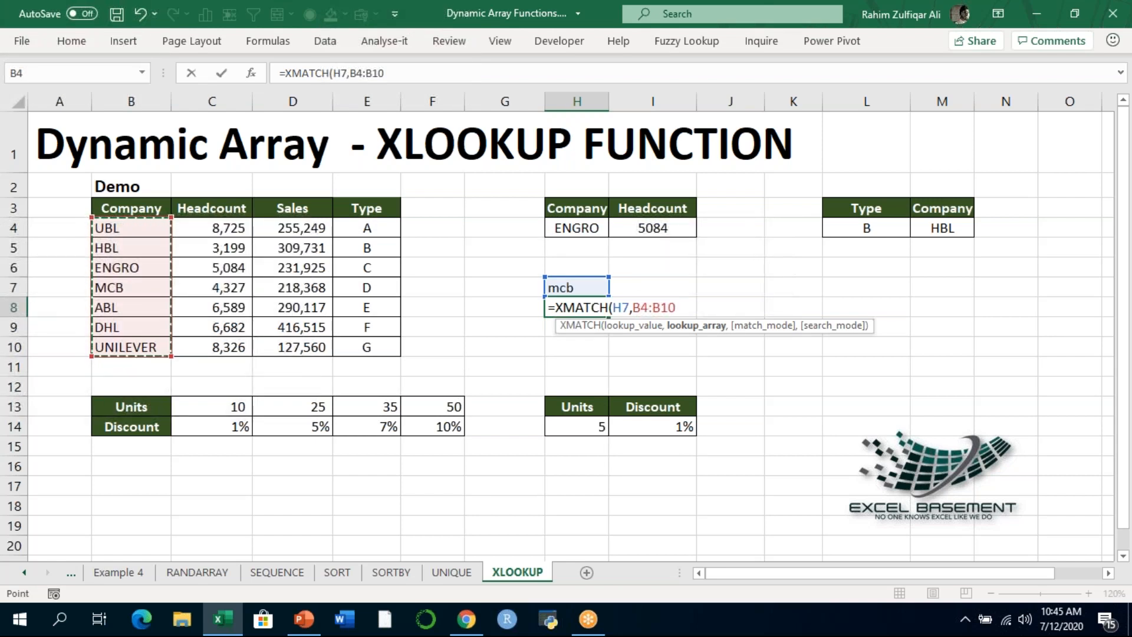
# - Set match mode 0 (exact match) in the XMATCH formula, enter it, and select H8 to check the result
pyautogui.write(',')
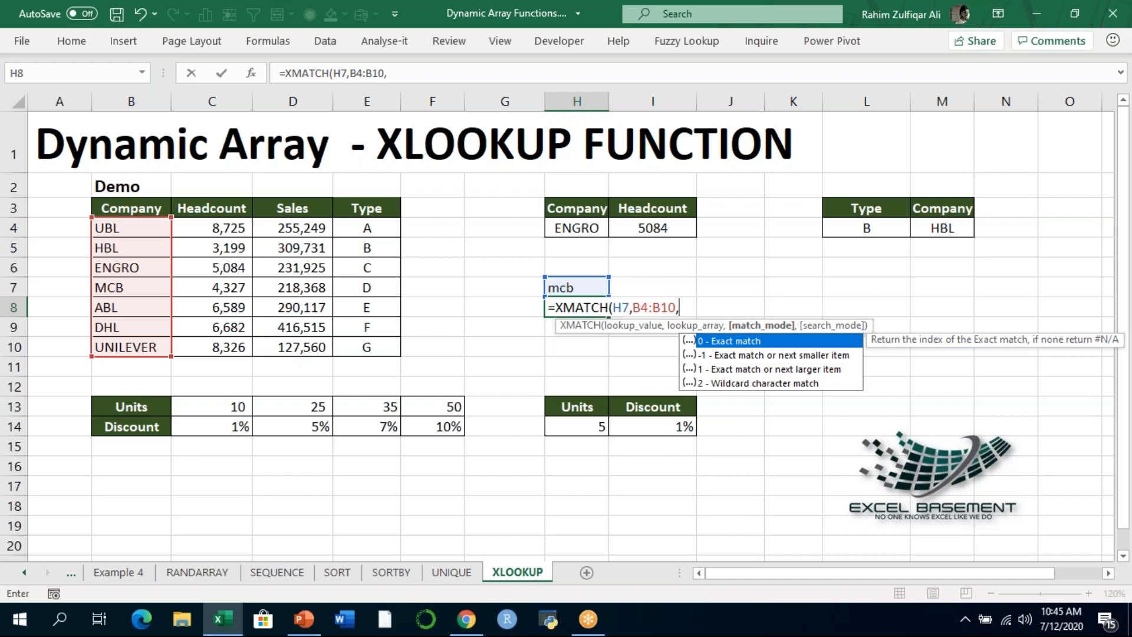
pyautogui.write('0)')
pyautogui.press('Return')
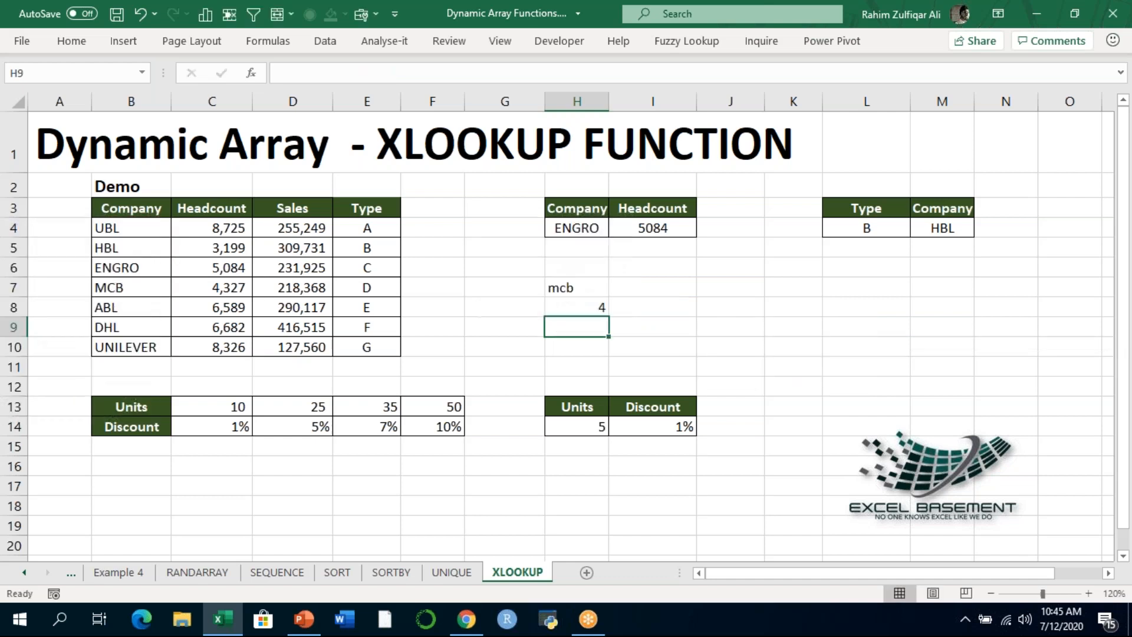
pyautogui.click(573, 305)
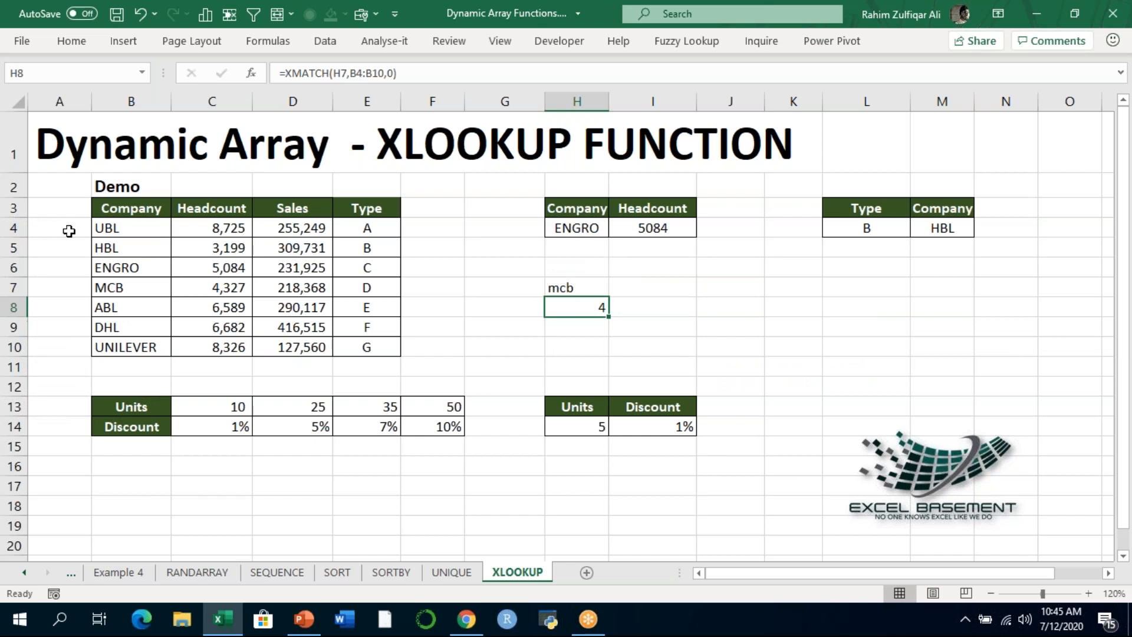
# - Number the first four companies 1 to 4 in A4:A7 beside the company list
pyautogui.click(102, 224)
pyautogui.press('Left')
pyautogui.write('1')
pyautogui.press('Return')
pyautogui.write('2')
pyautogui.press('Return')
pyautogui.write('3')
pyautogui.press('Return')
pyautogui.write('4')
pyautogui.press('Return')
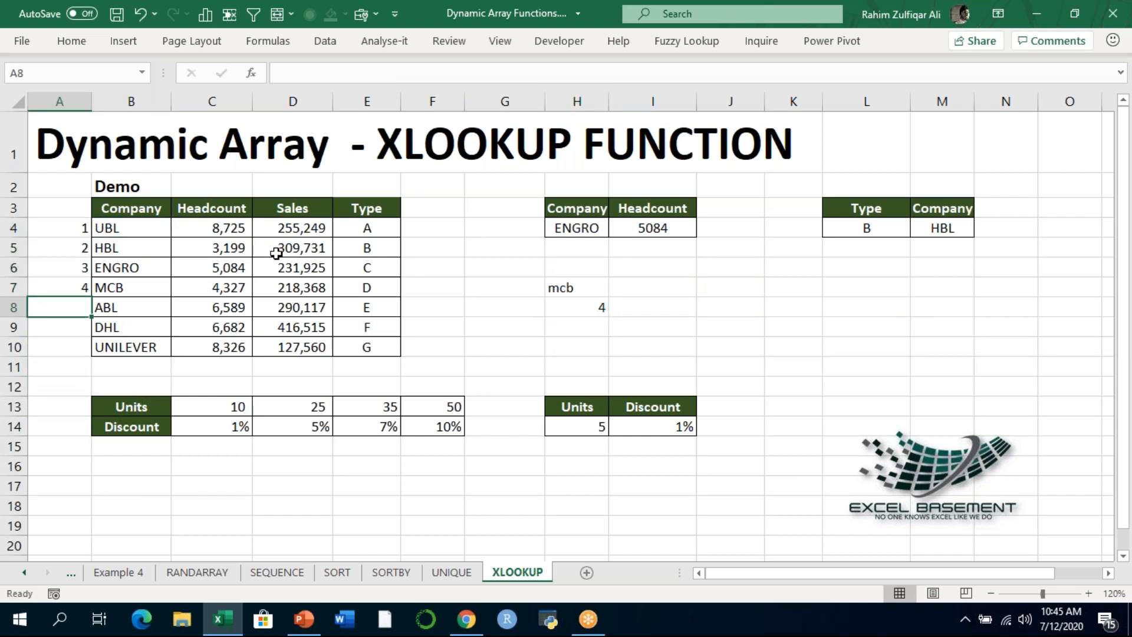
# - Compare MCB's numbered position in the company list with the XMATCH result in H8 and review that formula
pyautogui.click(115, 292)
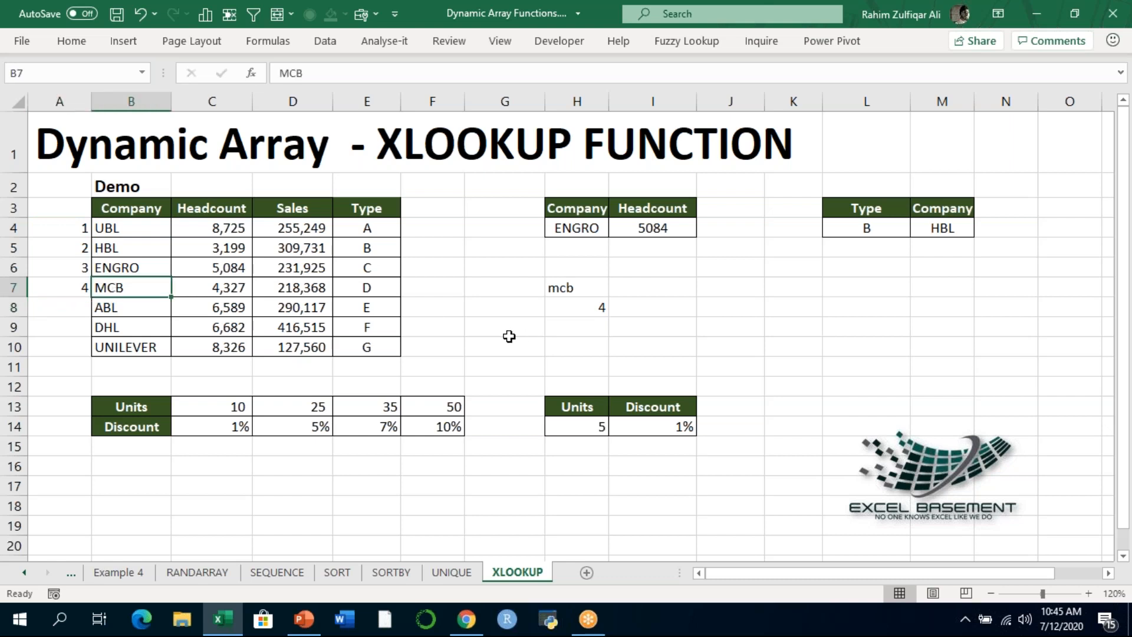
pyautogui.click(586, 309)
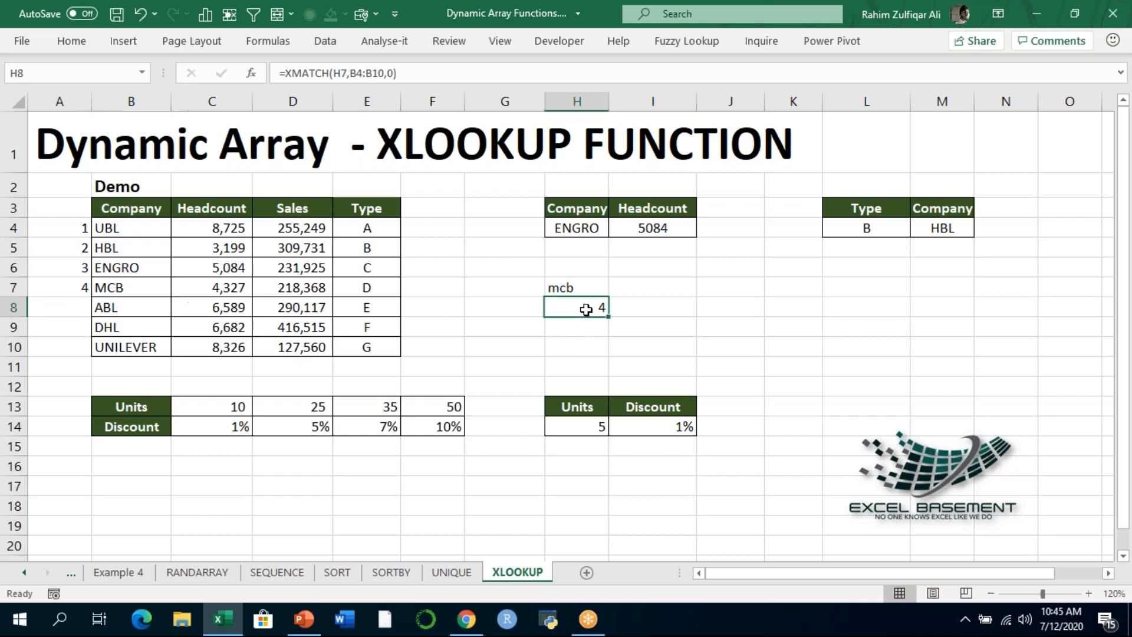
pyautogui.doubleClick(586, 310)
pyautogui.press('Return')
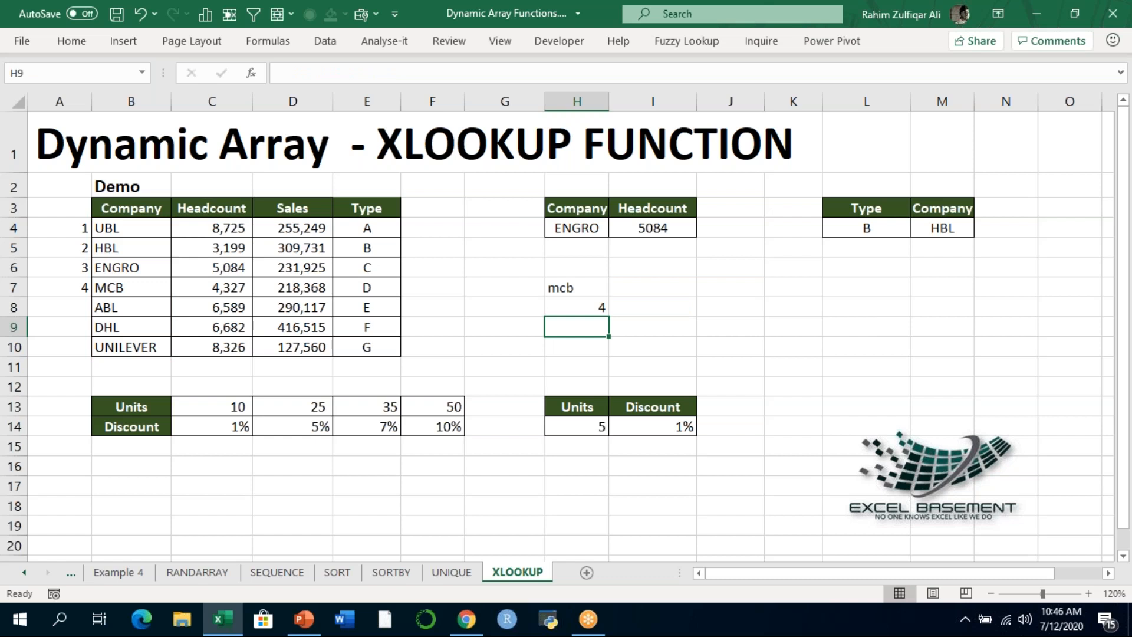
# - Switch to the Webinar 22 presentation in PowerPoint and show its closing Thank You slide before returning to the title slide
pyautogui.click(304, 619)
pyautogui.scroll(-2, 55, 561)
pyautogui.click(45, 549)
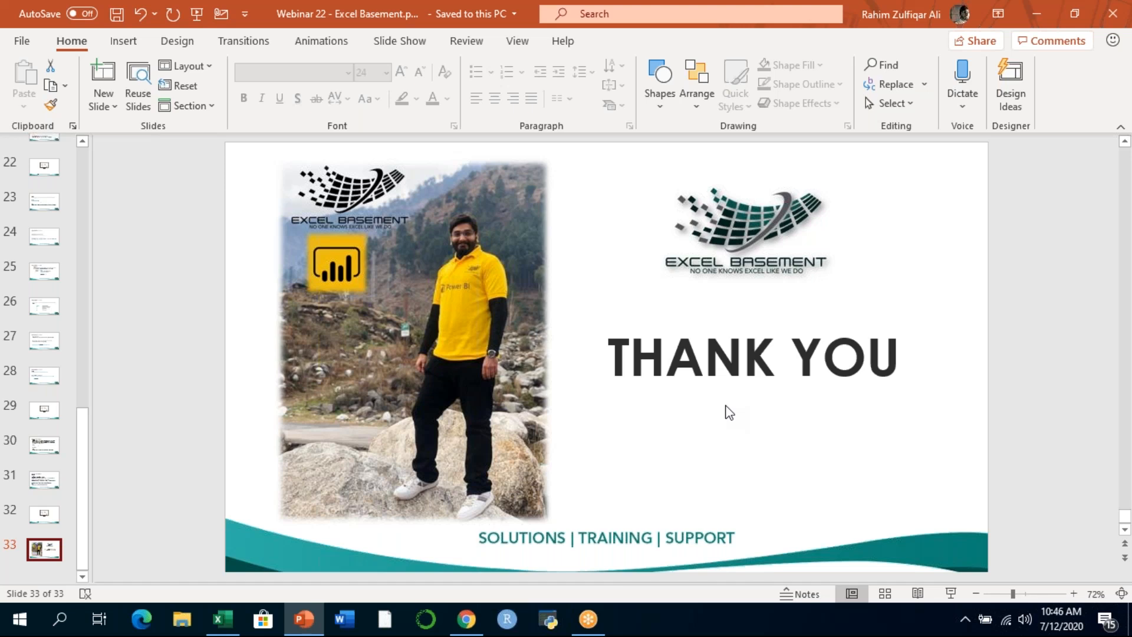
pyautogui.click(81, 155)
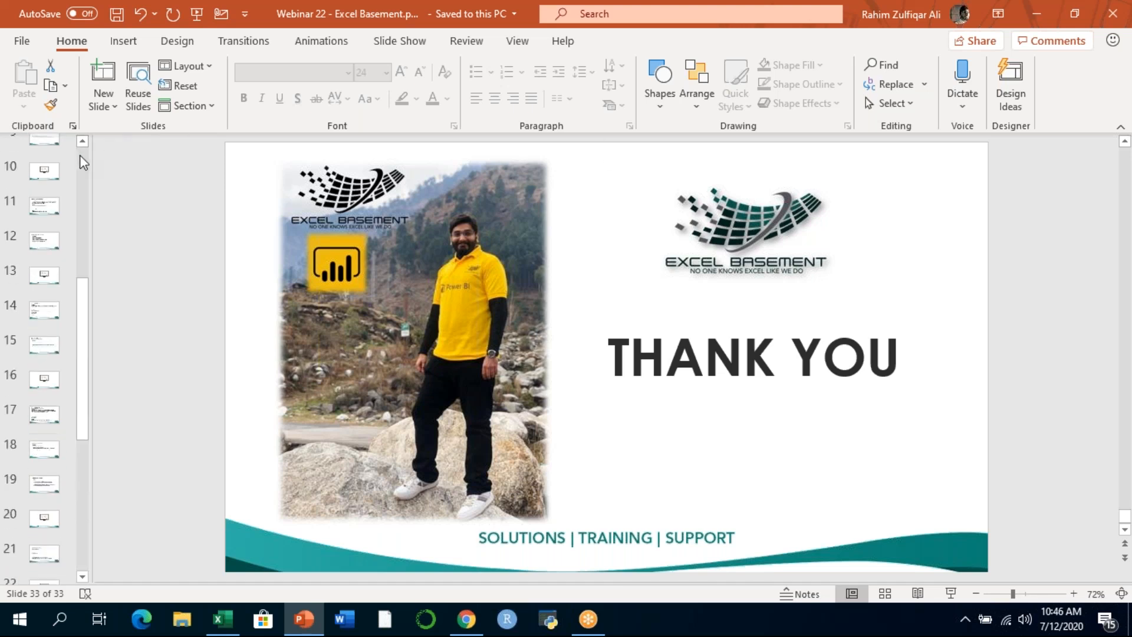
pyautogui.click(54, 160)
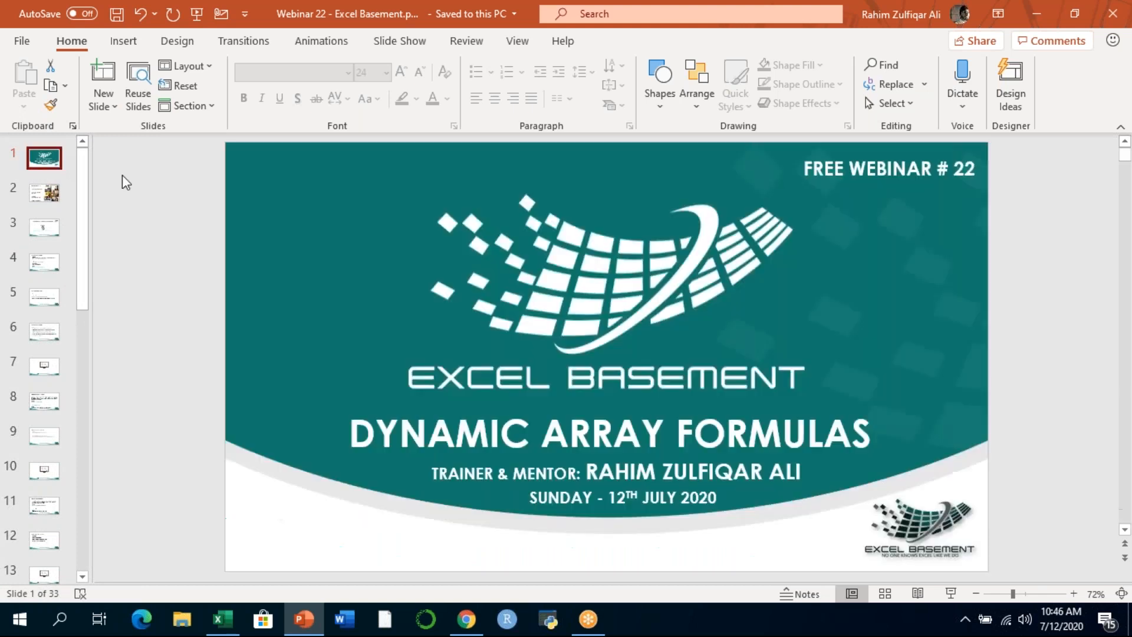